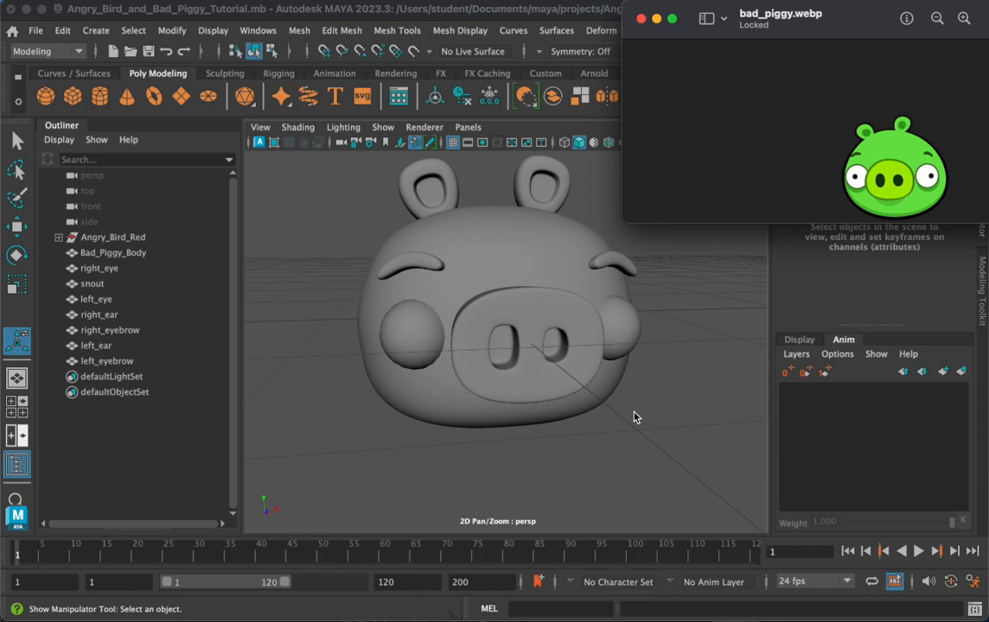
# Step: Duplicate the pig's right_eye sphere in place
pyautogui.click(634, 418)
pyautogui.keyDown('alt'); pyautogui.moveTo(617, 418); pyautogui.dragTo(461, 343); pyautogui.keyUp('alt')
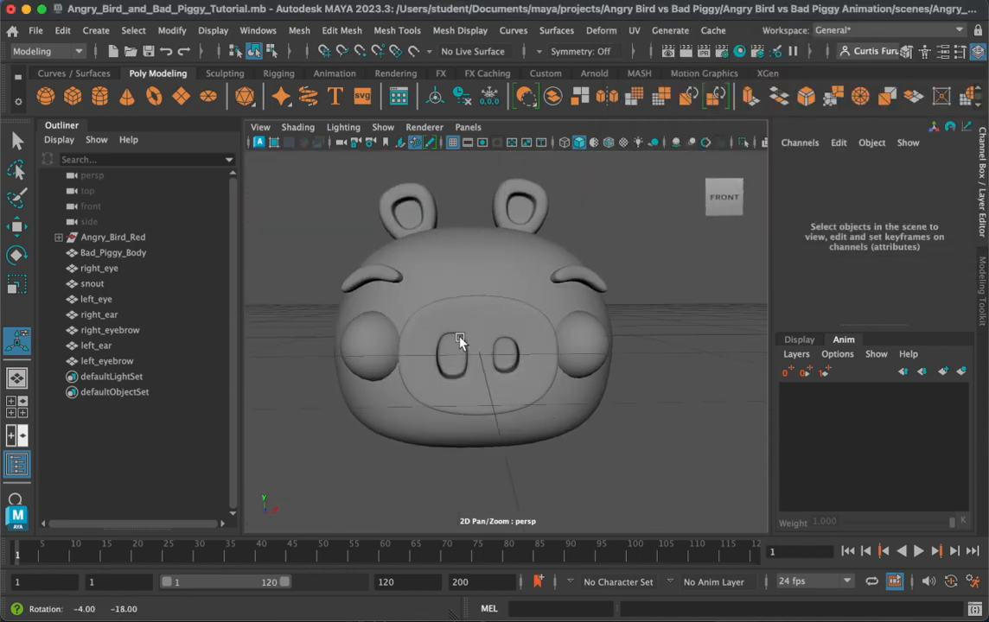
pyautogui.keyDown('alt'); pyautogui.moveTo(462, 342); pyautogui.dragTo(482, 353, button='right'); pyautogui.keyUp('alt')
pyautogui.keyDown('alt'); pyautogui.moveTo(481, 353); pyautogui.dragTo(410, 388); pyautogui.keyUp('alt')
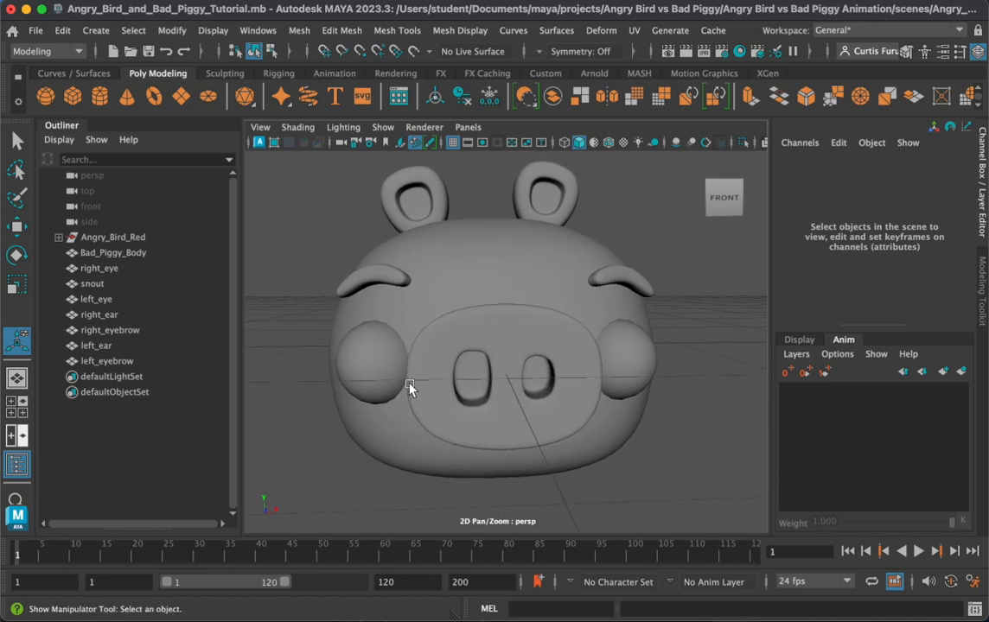
pyautogui.click(360, 361)
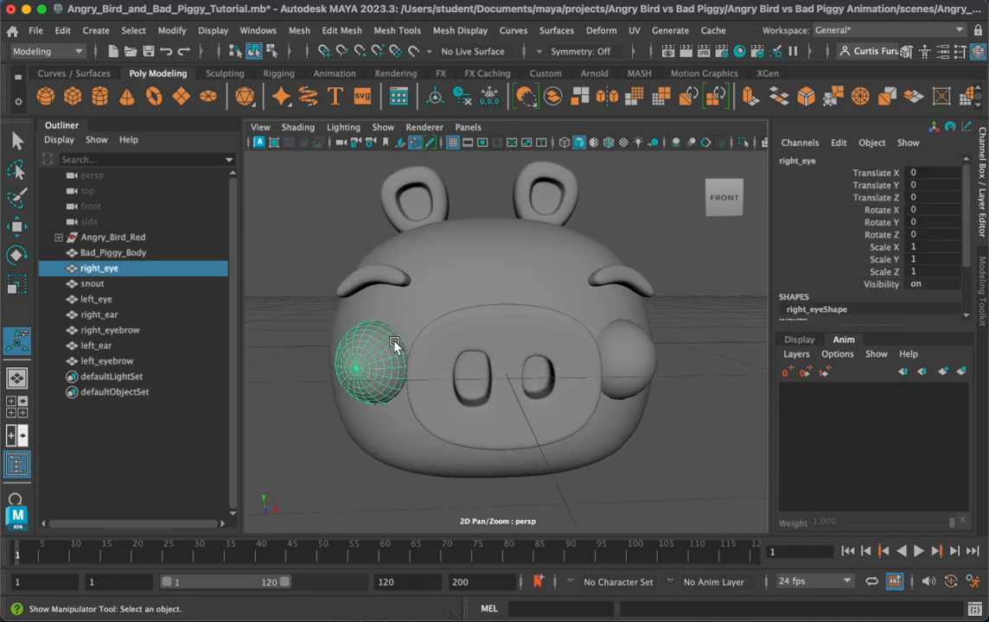
pyautogui.hotkey('ctrl', 'd')
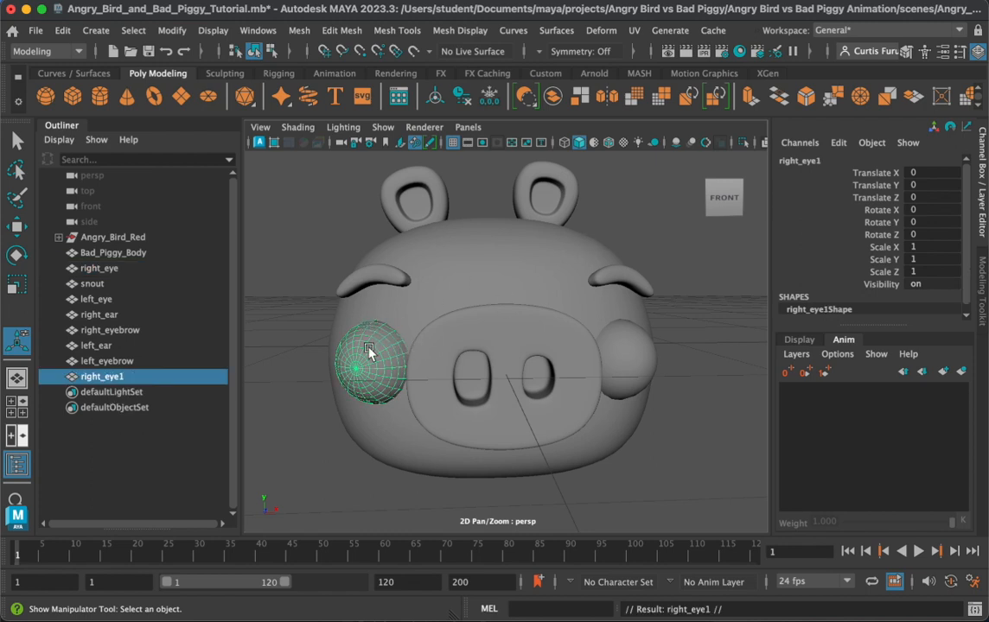
# Step: Center the pivot of the duplicated right eye on its own geometry
pyautogui.press('e')
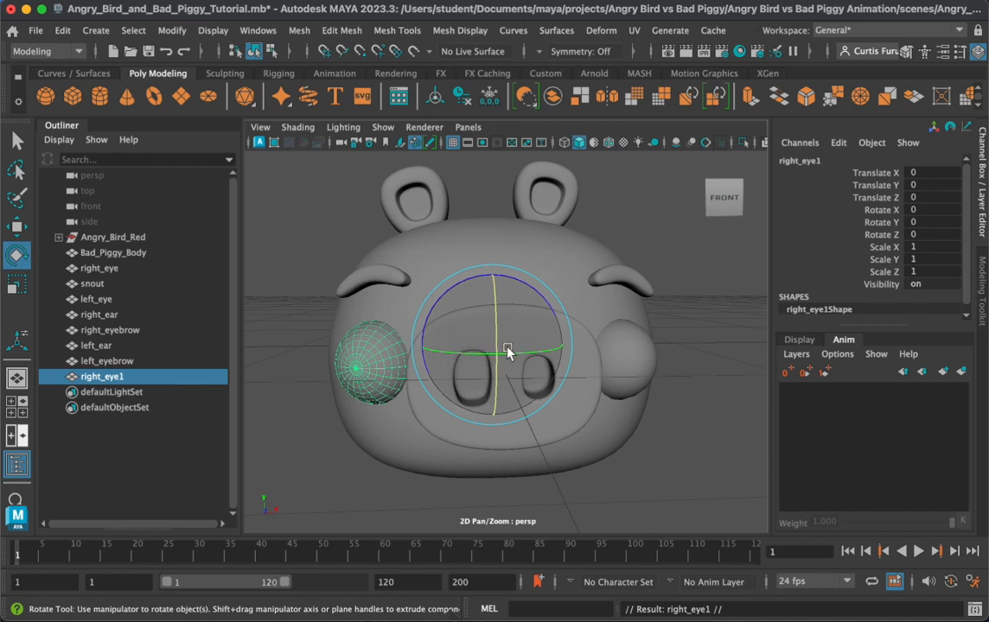
pyautogui.click(180, 33)
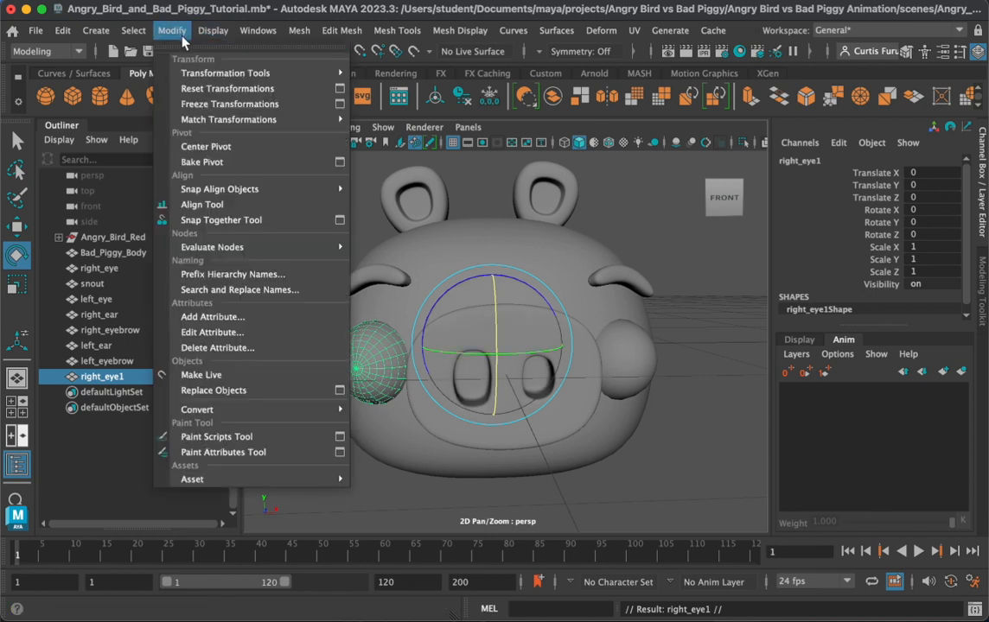
pyautogui.click(205, 148)
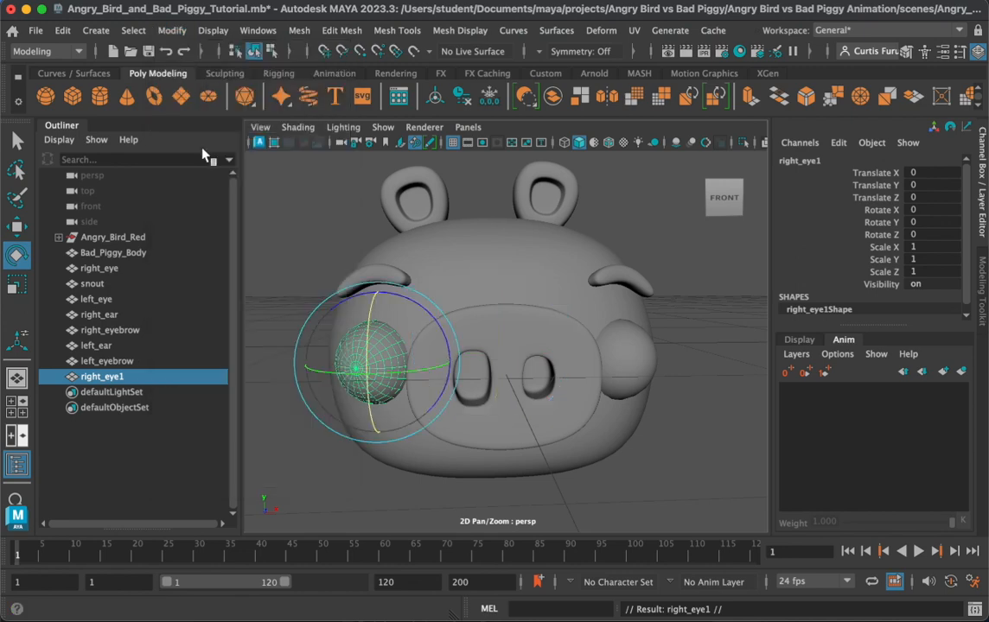
pyautogui.click(164, 33)
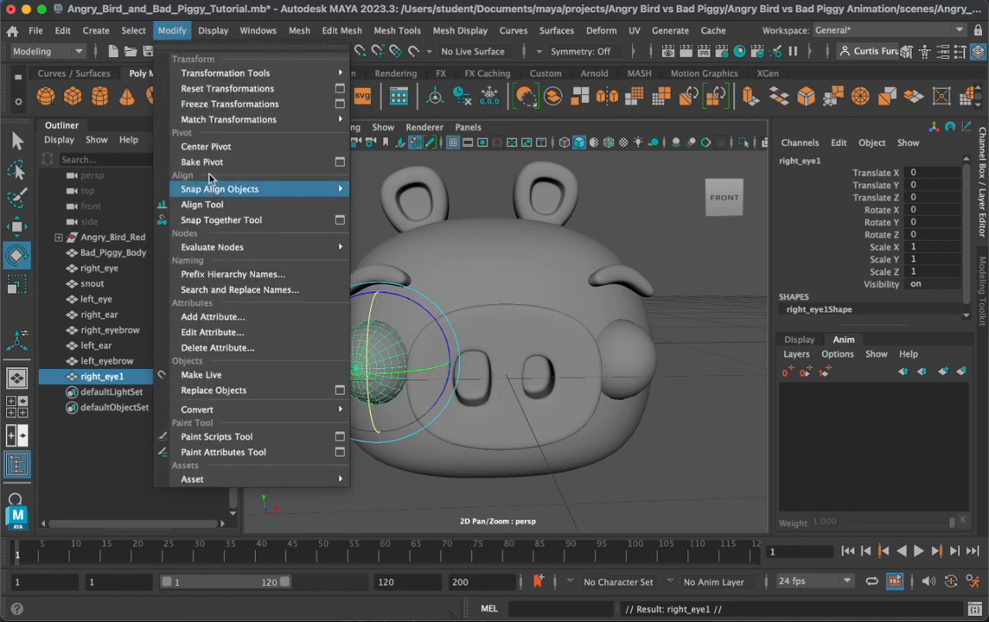
pyautogui.click(369, 209)
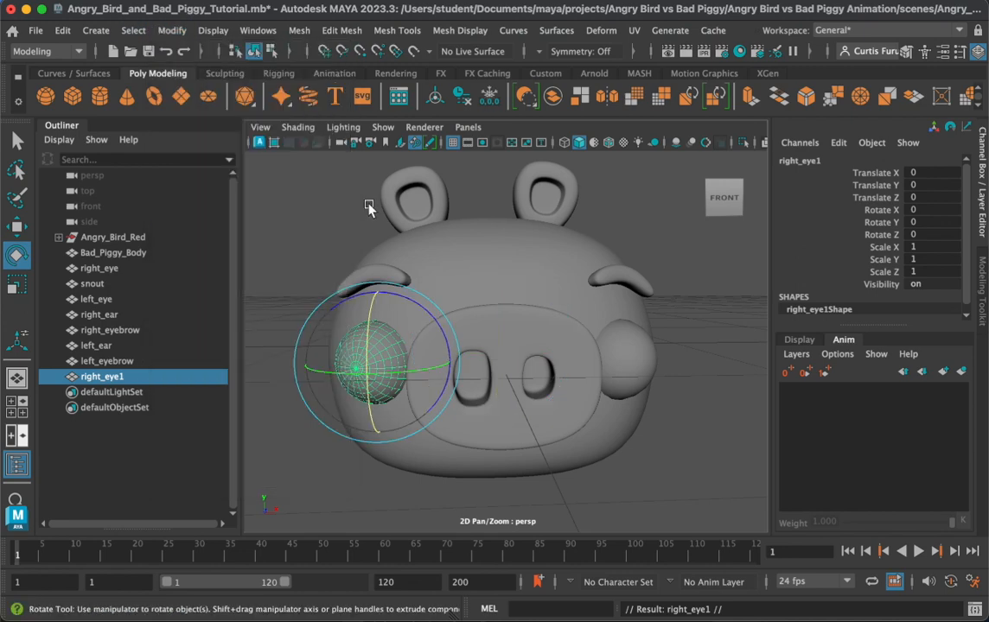
# Step: Scale the duplicated eye uniformly to about 1.037 so it slightly covers the original eye
pyautogui.scroll(5, 354, 303)
pyautogui.keyDown('alt'); pyautogui.moveTo(503, 280); pyautogui.dragTo(488, 294); pyautogui.keyUp('alt')
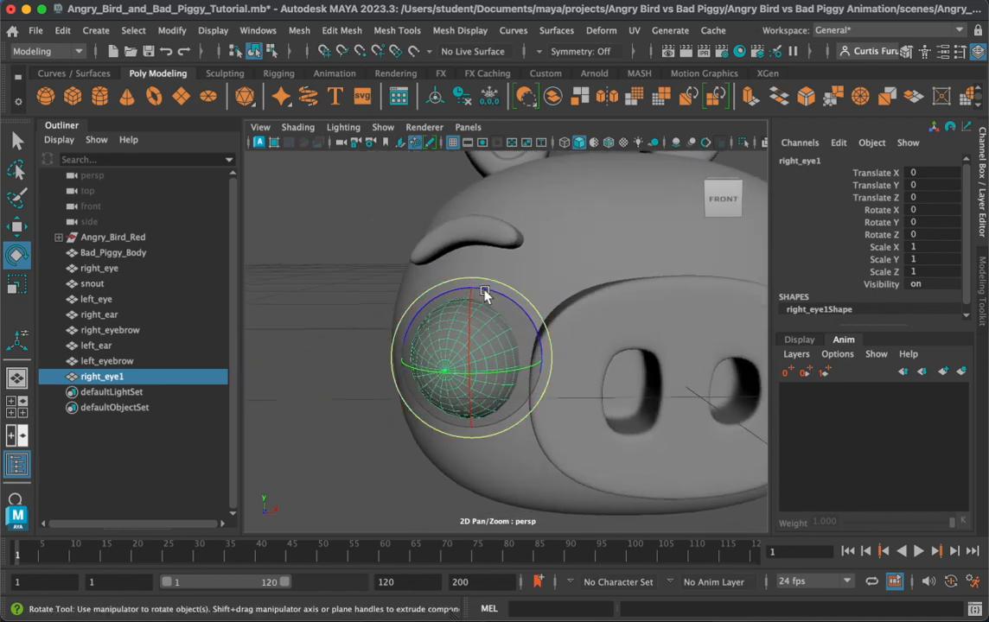
pyautogui.press('r')
pyautogui.moveTo(471, 357); pyautogui.dragTo(473, 358)
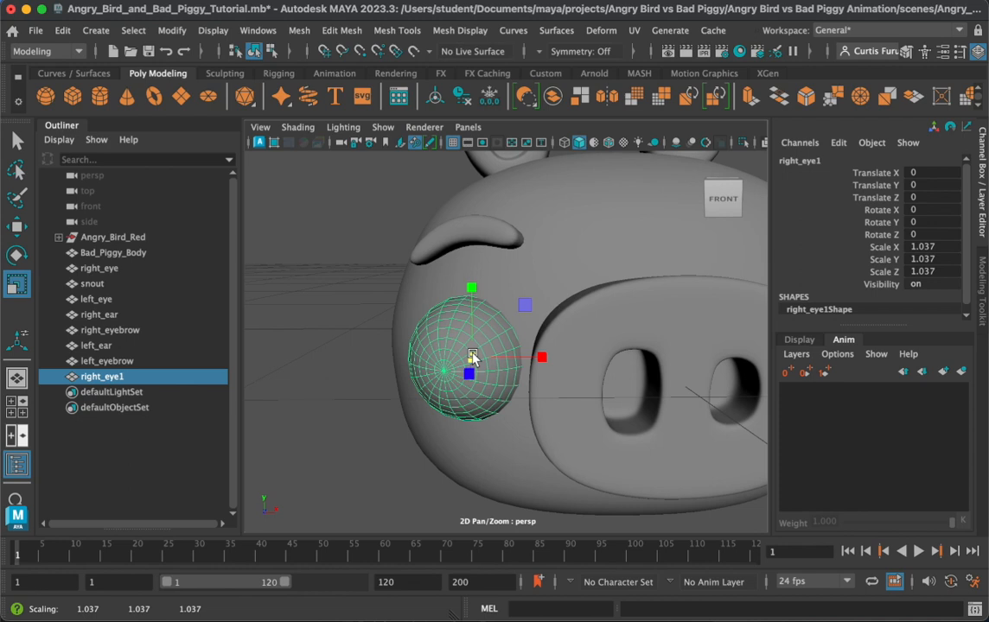
# Step: Rename the duplicated eye sphere to right_eyelid
pyautogui.doubleClick(780, 161)
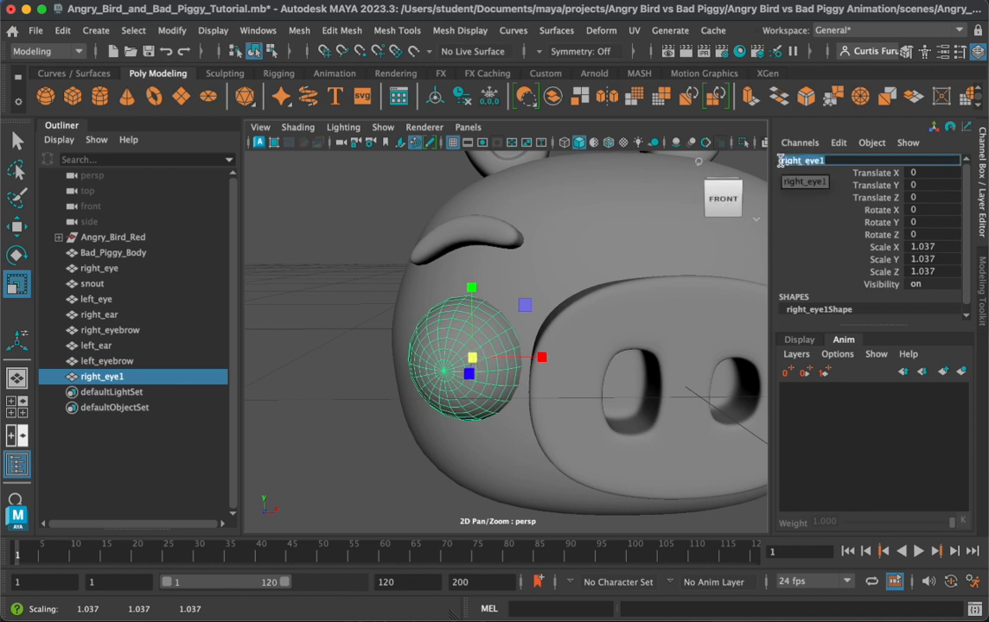
pyautogui.write('rig')
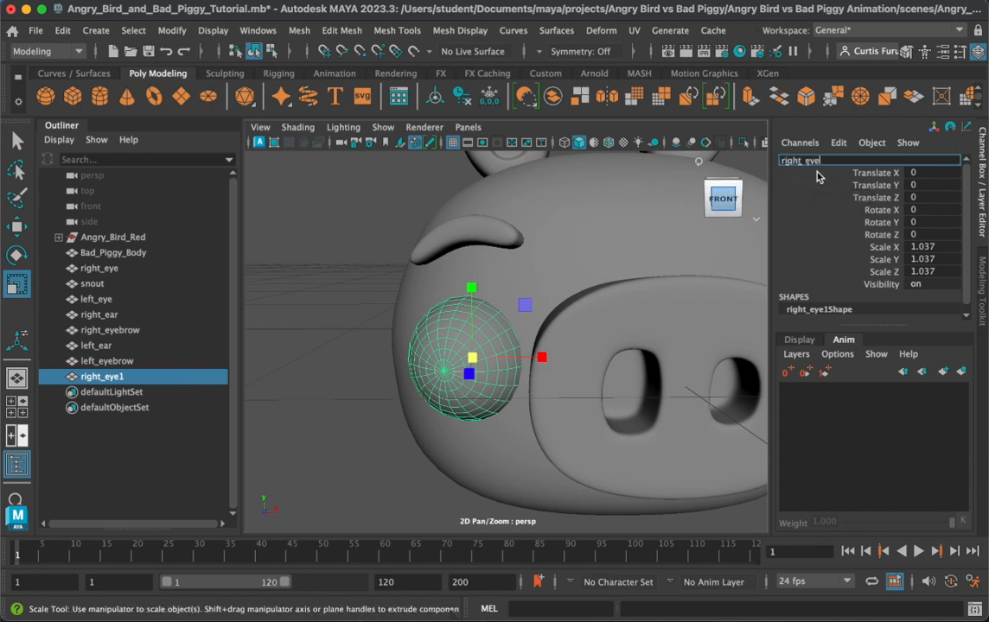
pyautogui.press('Return')
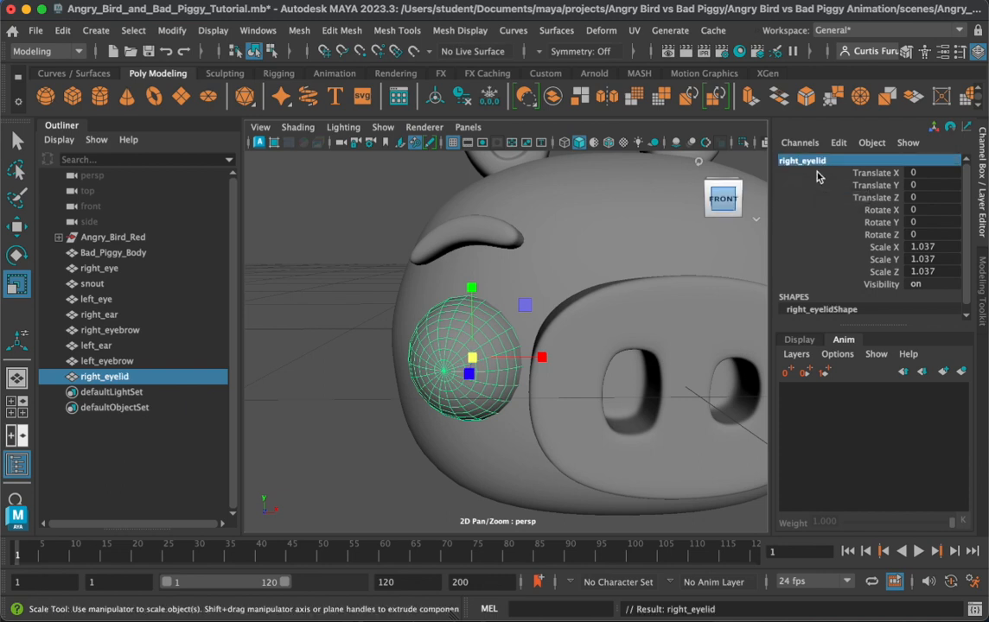
# Step: Rotate the right eyelid to about -98° in X, -3° in Y and -21° in Z, and freeze its transformations
pyautogui.press('e')
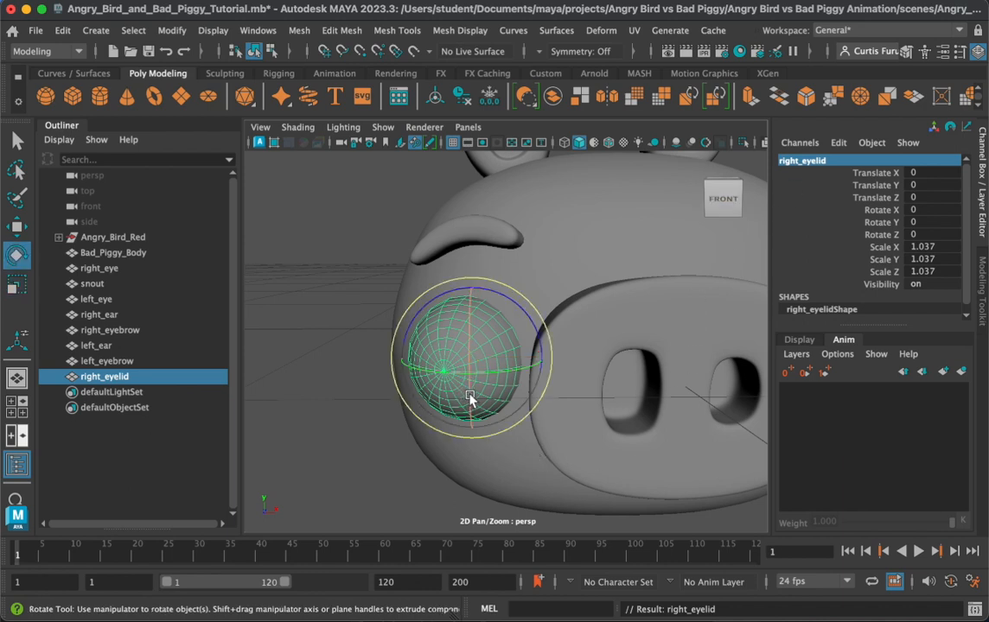
pyautogui.moveTo(469, 398); pyautogui.dragTo(535, 341)
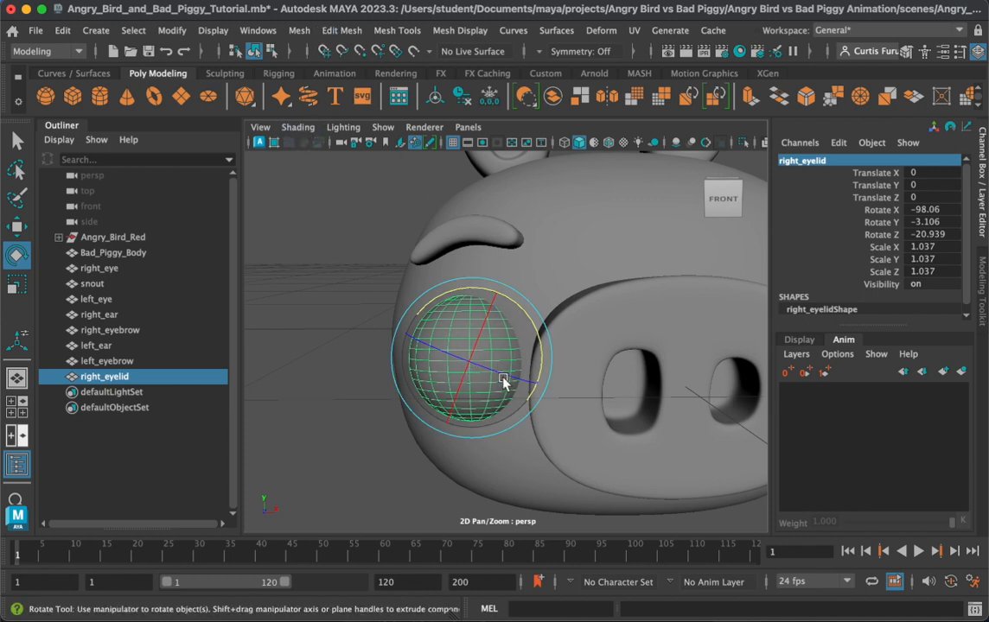
pyautogui.click(172, 30)
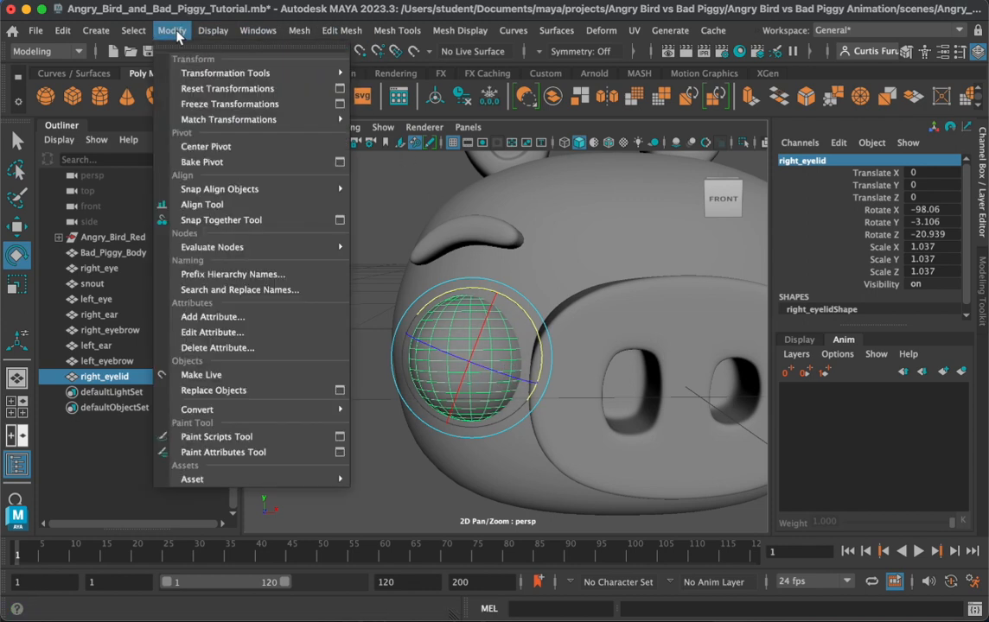
pyautogui.click(206, 104)
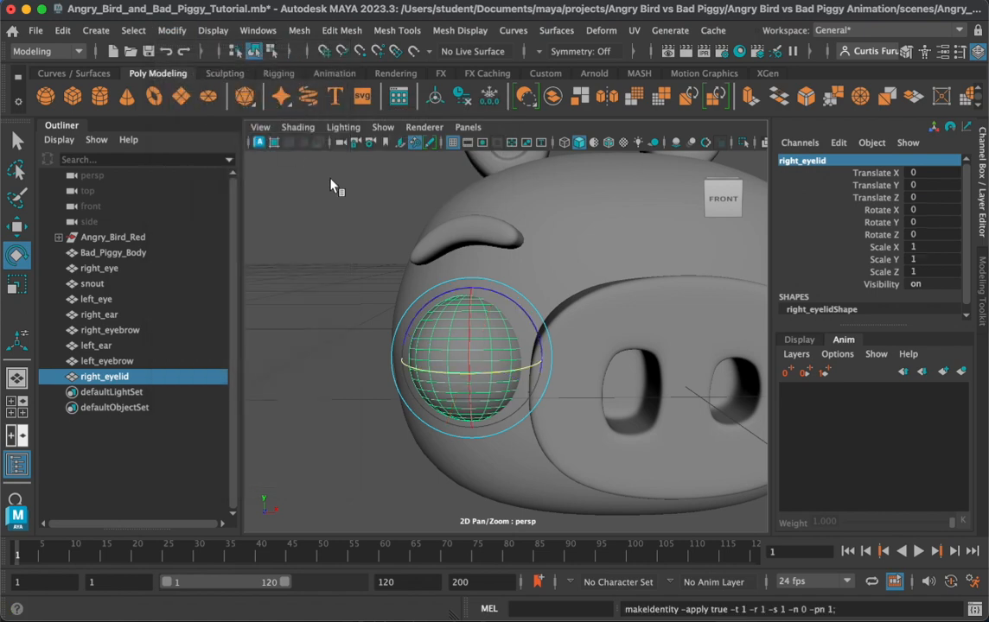
# Step: Tilt the right eyelid about 7° around X in side view to level its edge rows, and freeze its transformations
pyautogui.keyDown('alt'); pyautogui.moveTo(448, 394); pyautogui.dragTo(499, 346); pyautogui.keyUp('alt')
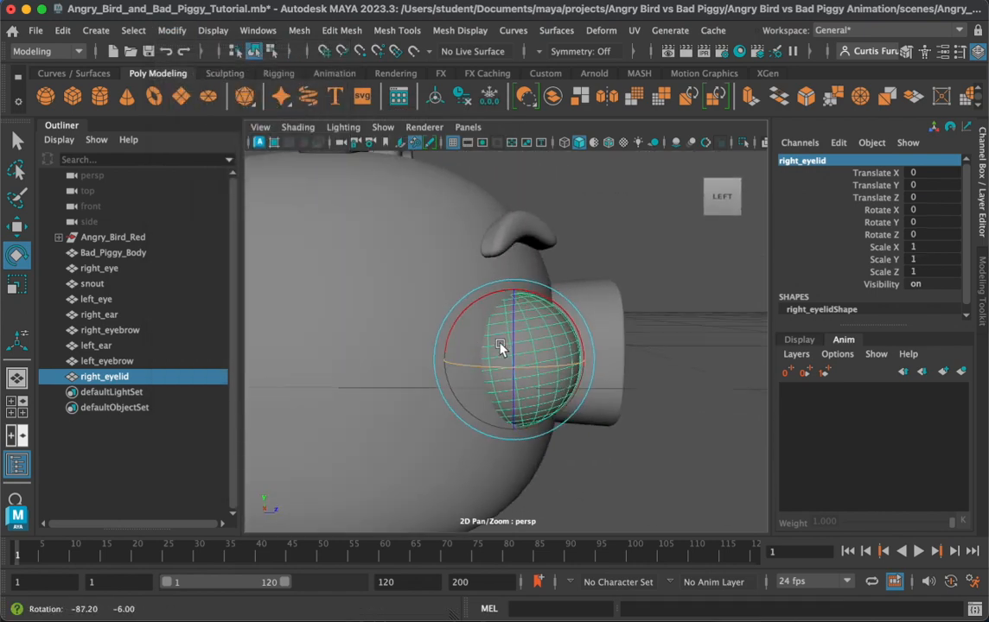
pyautogui.press('space')
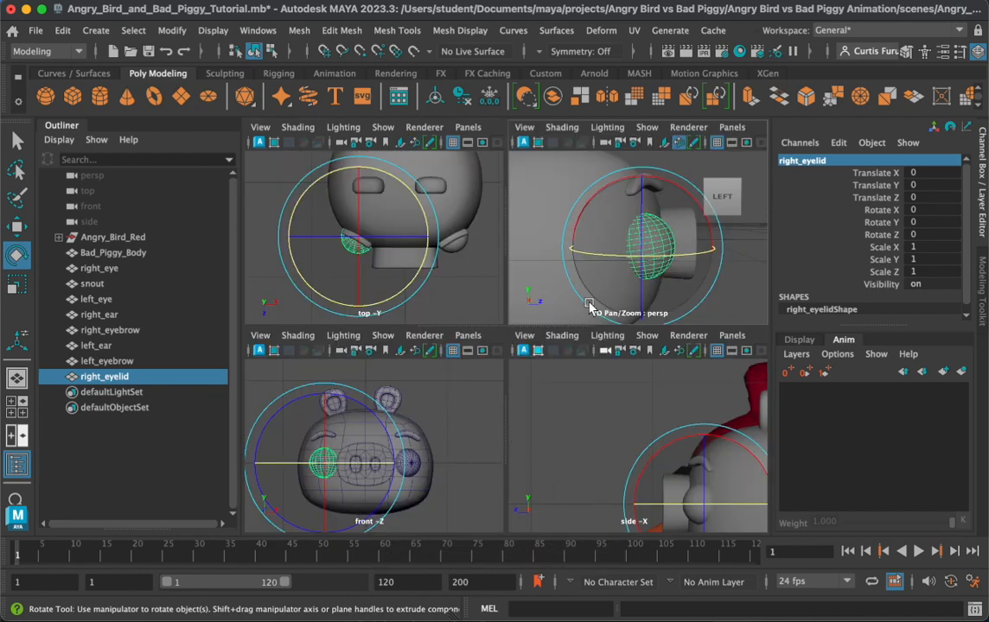
pyautogui.press('space')
pyautogui.keyDown('alt'); pyautogui.moveTo(590, 349); pyautogui.dragTo(578, 331); pyautogui.keyUp('alt')
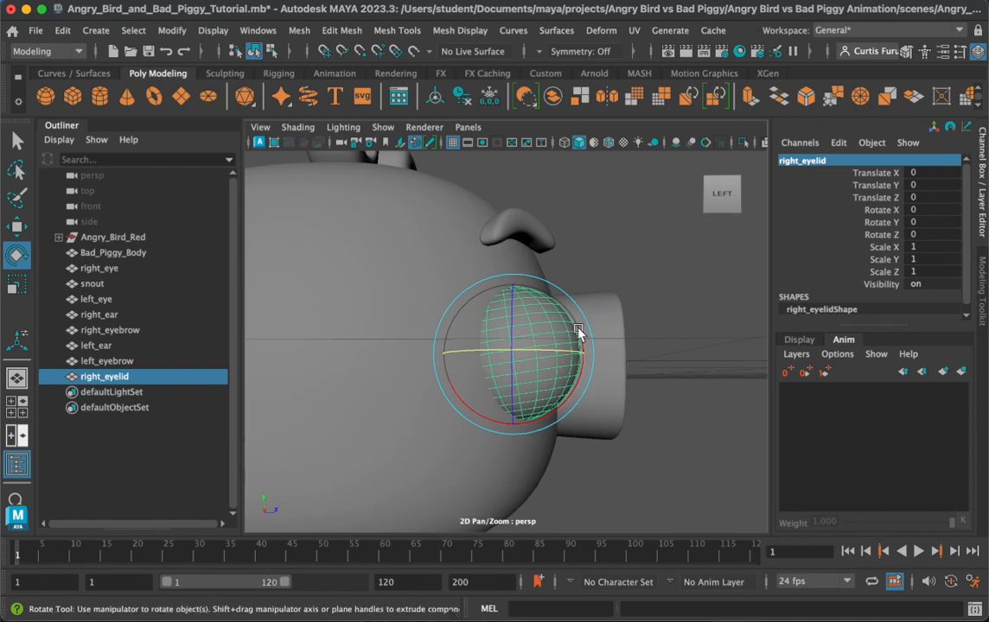
pyautogui.scroll(2, 577, 331)
pyautogui.moveTo(584, 371); pyautogui.dragTo(579, 381)
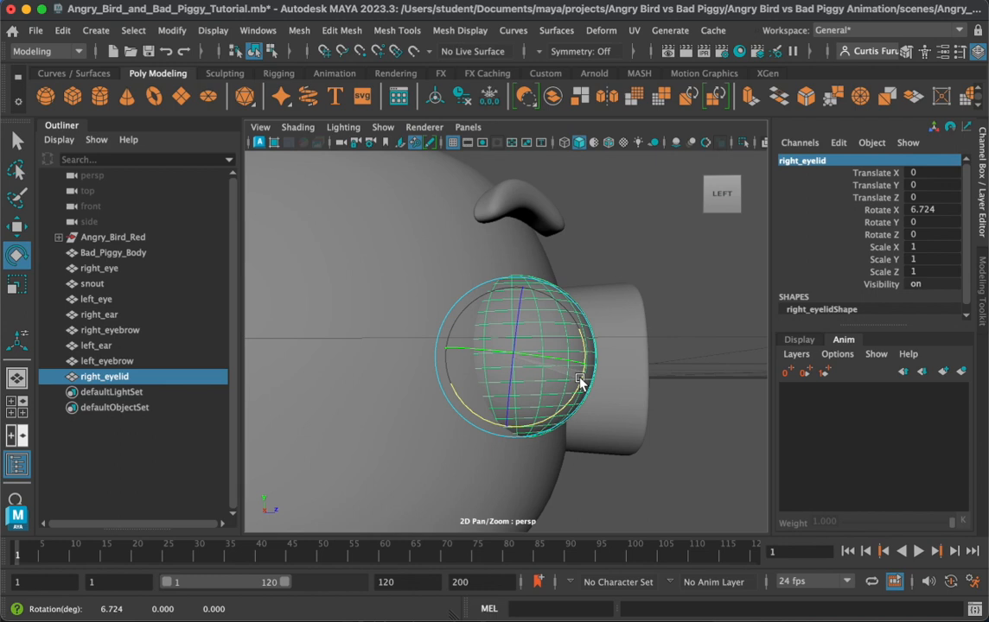
pyautogui.moveTo(579, 381); pyautogui.dragTo(538, 368)
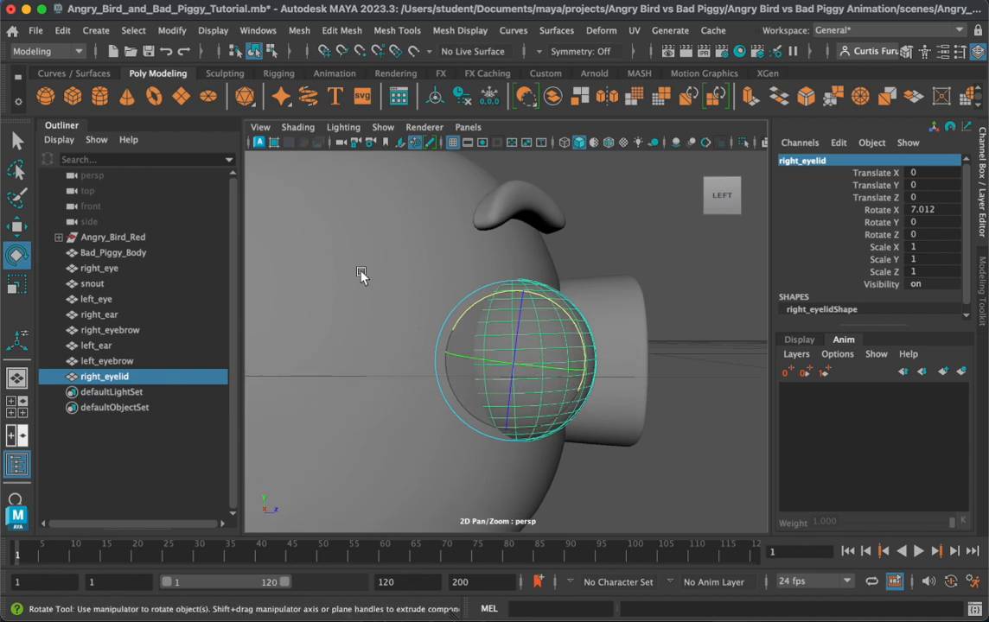
pyautogui.click(171, 31)
pyautogui.click(214, 103)
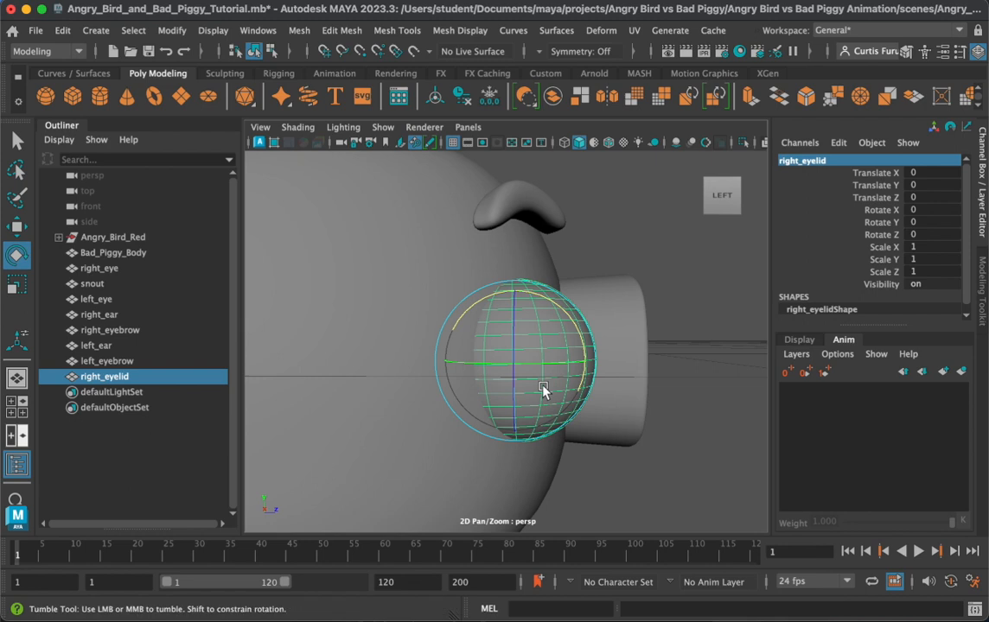
# Step: Delete all faces in the lower half of the right eyelid sphere, using X-ray shading temporarily to check the face selection
pyautogui.press('q')
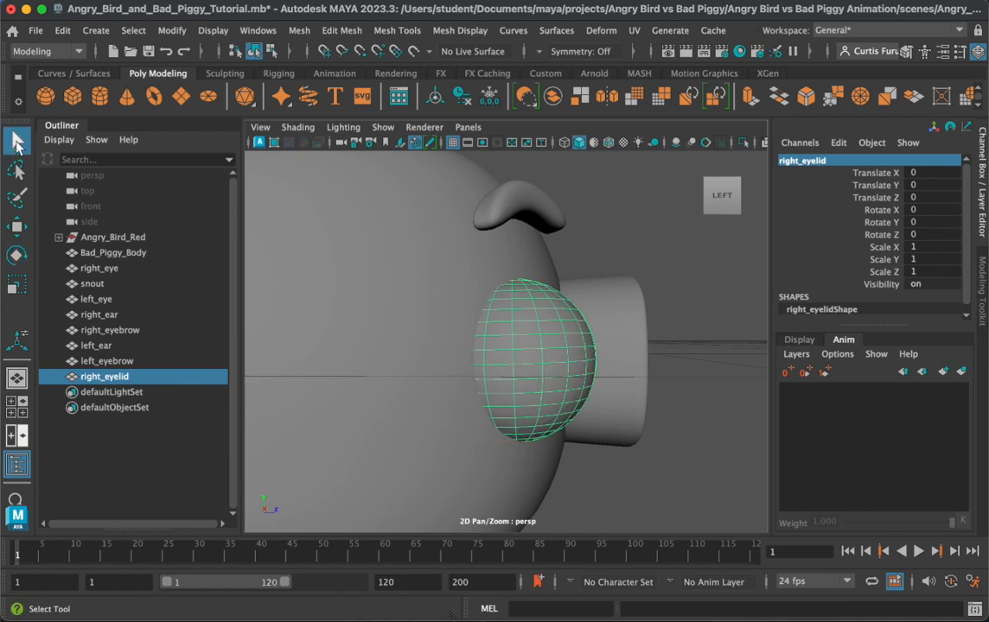
pyautogui.moveTo(520, 214); pyautogui.dragTo(517, 260, button='right')
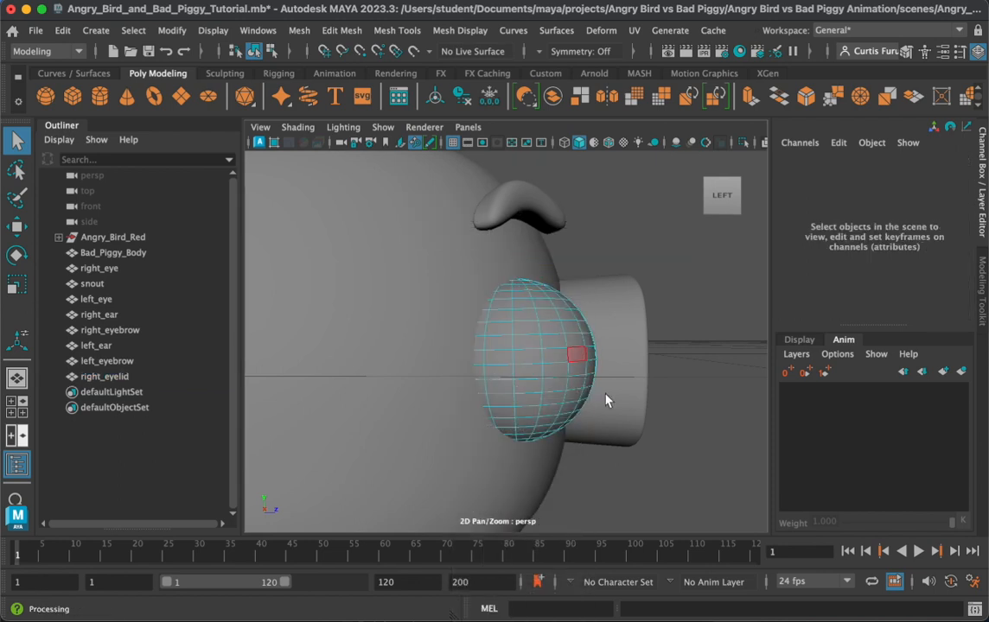
pyautogui.keyDown('alt'); pyautogui.moveTo(549, 397); pyautogui.dragTo(544, 393); pyautogui.keyUp('alt')
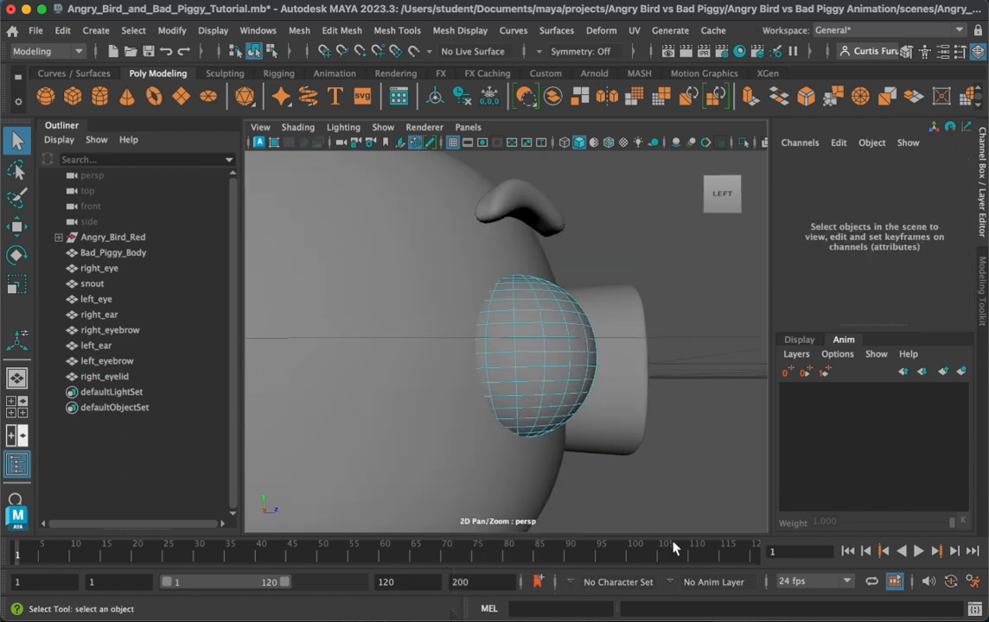
pyautogui.hotkey('alt', 'v')
pyautogui.hotkey('alt', 'v')
pyautogui.doubleClick(540, 363)
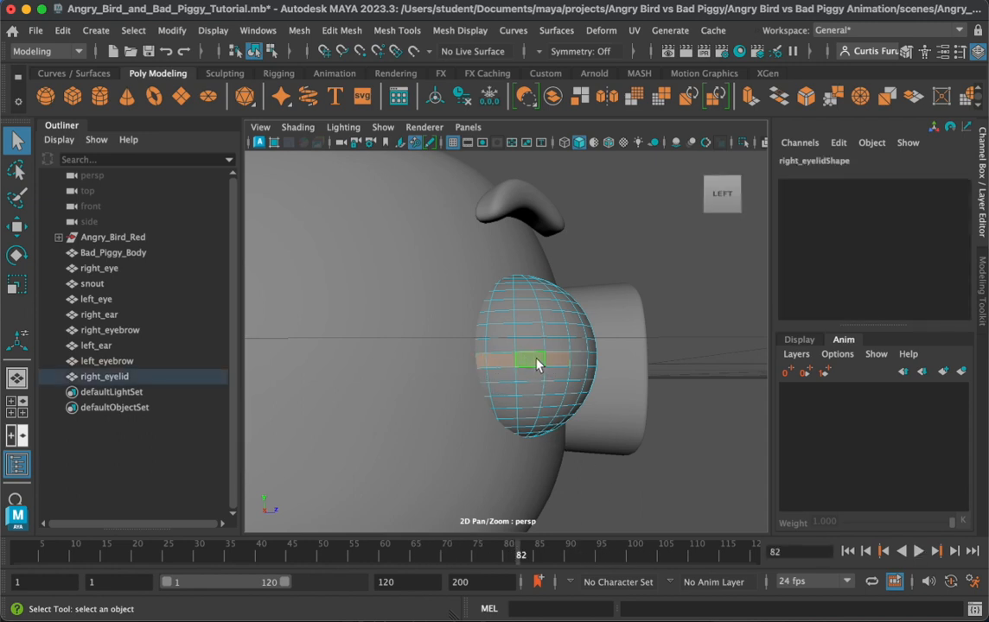
pyautogui.moveTo(603, 402); pyautogui.dragTo(447, 369)
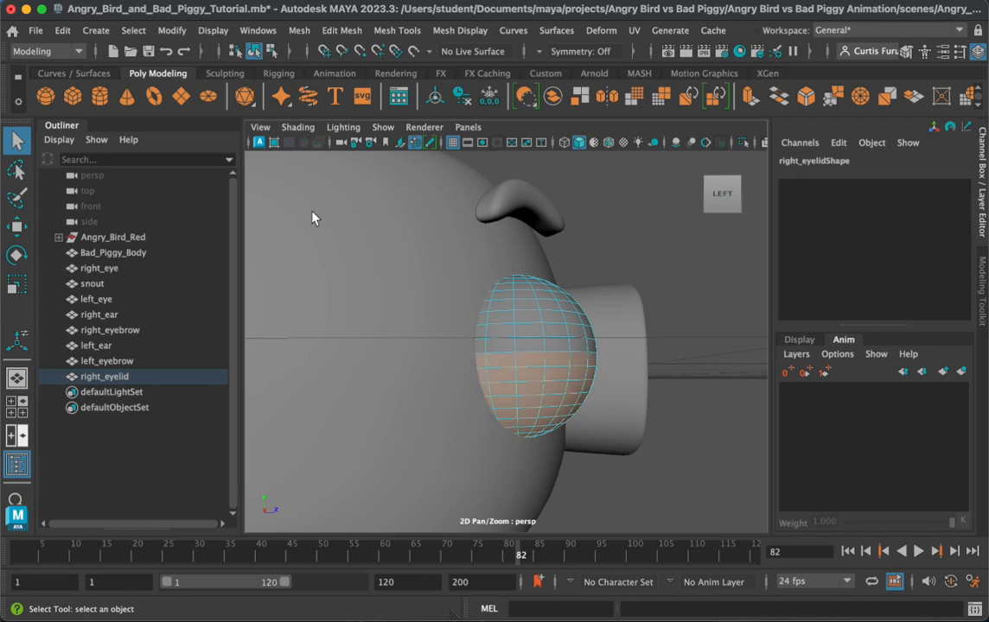
pyautogui.click(295, 127)
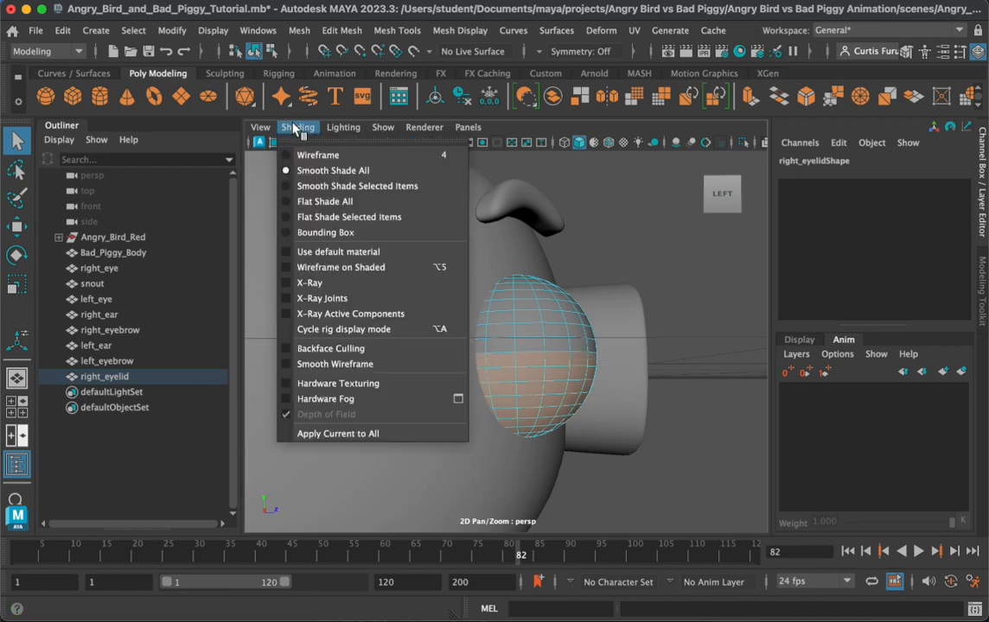
pyautogui.click(312, 284)
pyautogui.moveTo(501, 364)
pyautogui.keyDown('alt'); pyautogui.mouseDown()
pyautogui.moveTo(506, 373)
pyautogui.moveTo(423, 367)
pyautogui.moveTo(523, 375)
pyautogui.moveTo(393, 375)
pyautogui.moveTo(536, 378)
pyautogui.moveTo(566, 363)
pyautogui.mouseUp(); pyautogui.keyUp('alt')
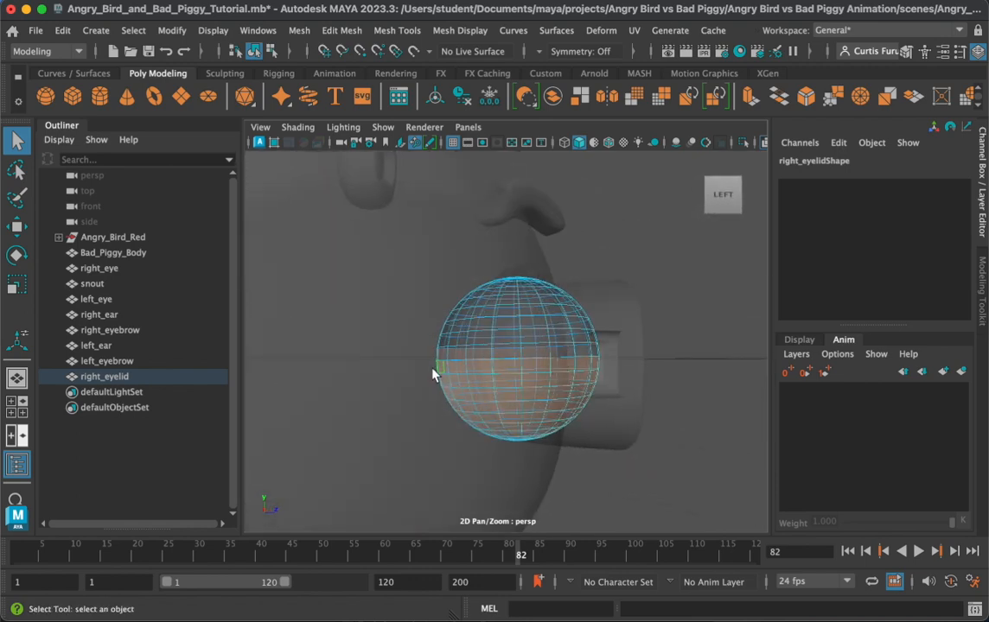
pyautogui.moveTo(433, 373); pyautogui.dragTo(527, 419)
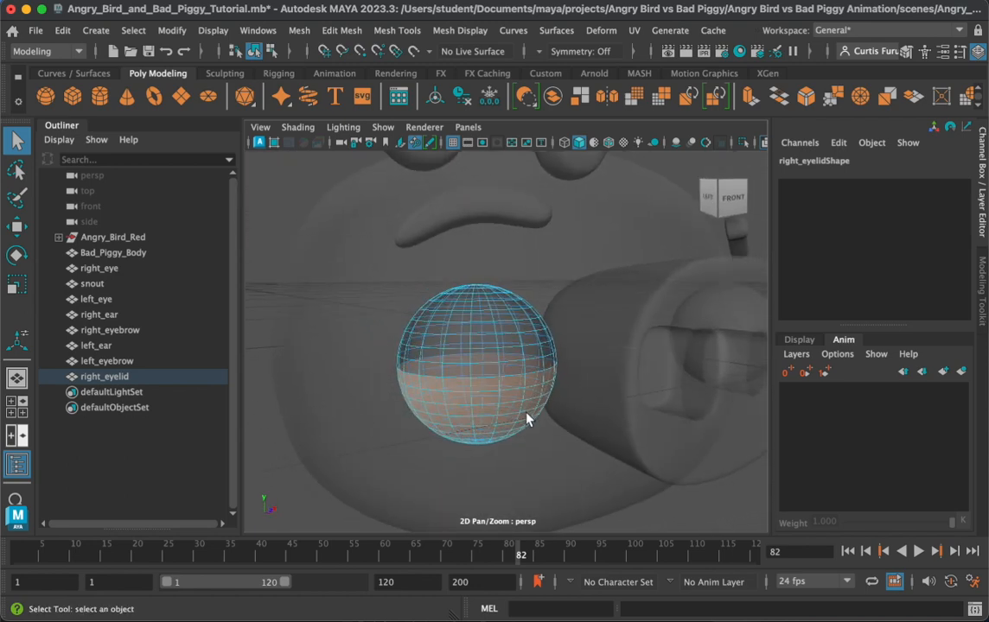
pyautogui.click(297, 127)
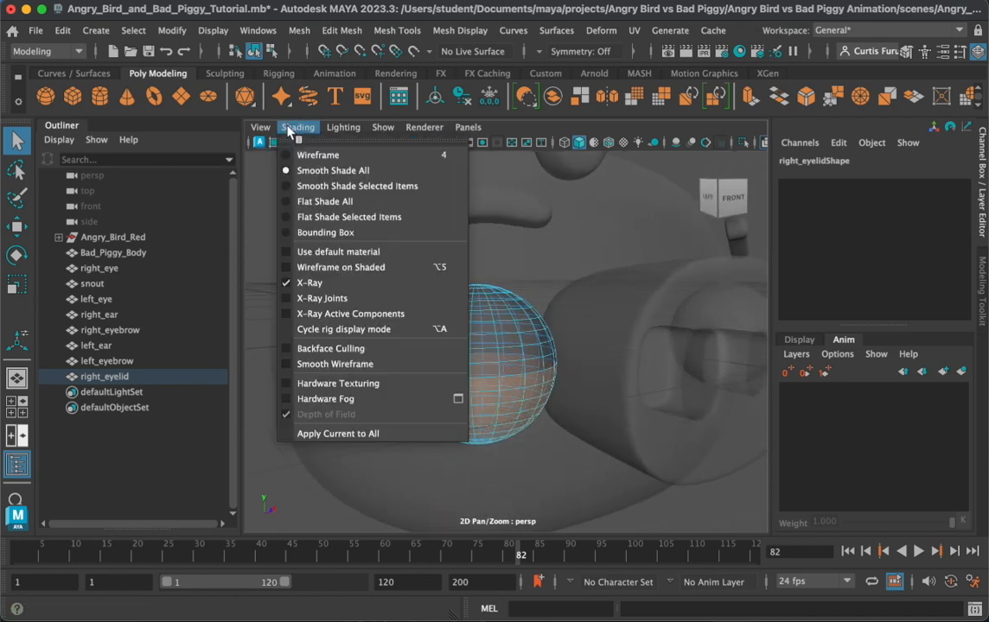
pyautogui.click(310, 284)
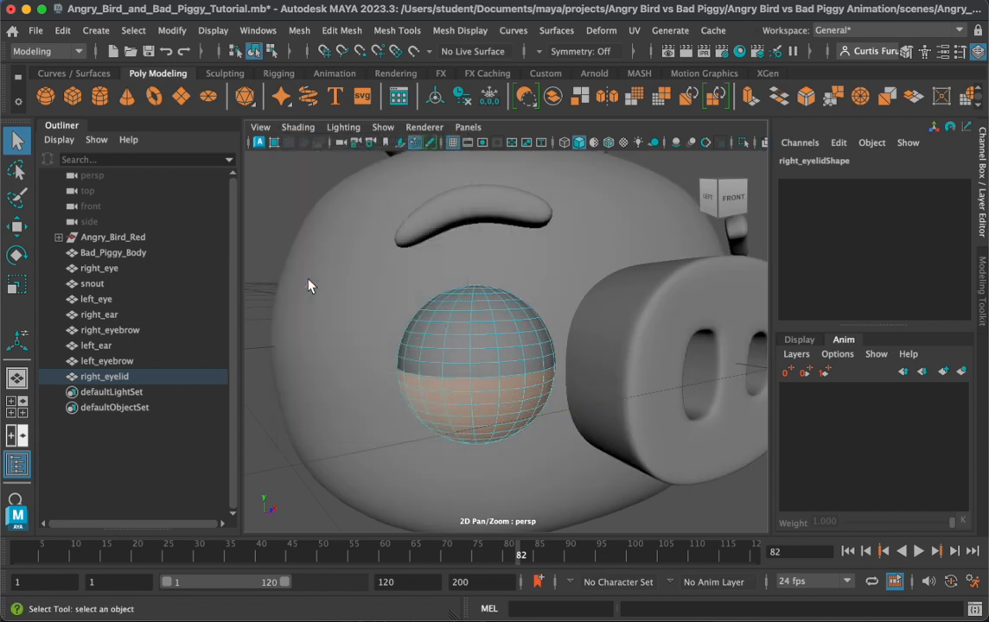
pyautogui.click(551, 447)
pyautogui.keyDown('alt'); pyautogui.moveTo(517, 423); pyautogui.dragTo(473, 387); pyautogui.keyUp('alt')
pyautogui.scroll(2, 469, 384)
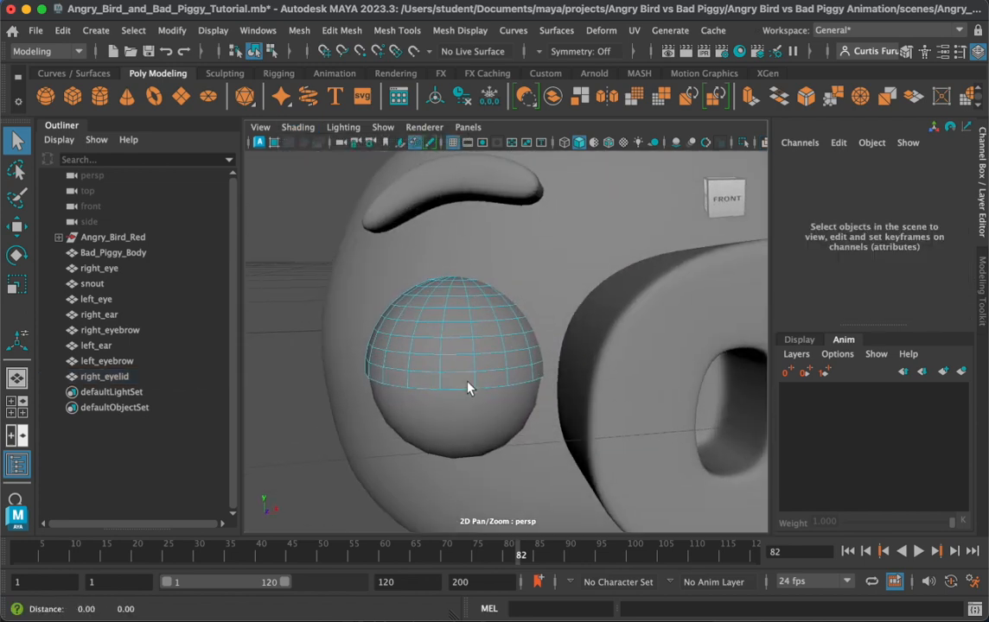
# Step: Rotate the right eyelid to about -78° in X, -34° in Y and -6° in Z around the eye
pyautogui.click(457, 359)
pyautogui.moveTo(457, 360); pyautogui.dragTo(529, 177, button='right')
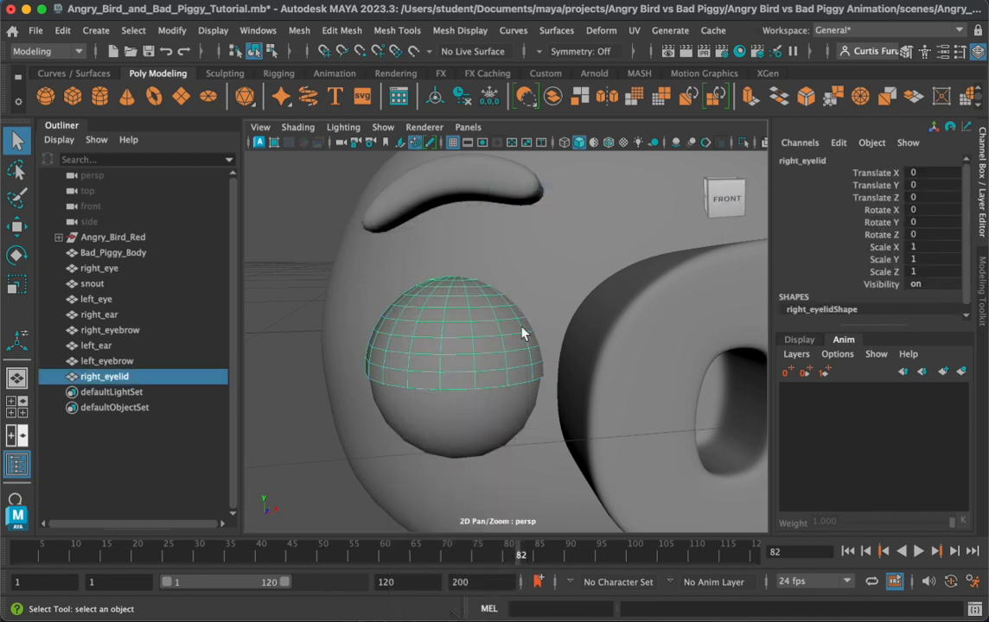
pyautogui.press('e')
pyautogui.moveTo(467, 370)
pyautogui.mouseDown()
pyautogui.moveTo(458, 299)
pyautogui.moveTo(486, 349)
pyautogui.moveTo(514, 343)
pyautogui.moveTo(385, 348)
pyautogui.moveTo(462, 350)
pyautogui.mouseUp()
pyautogui.moveTo(464, 419); pyautogui.dragTo(470, 335)
pyautogui.hotkey('ctrl', 'z')
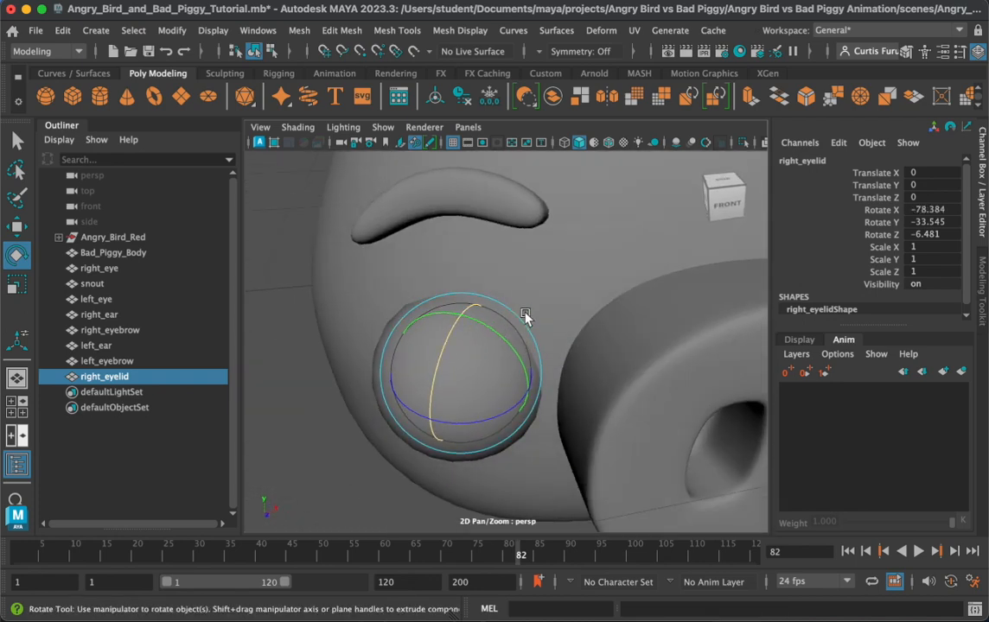
pyautogui.keyDown('alt'); pyautogui.moveTo(538, 353); pyautogui.dragTo(616, 308); pyautogui.keyUp('alt')
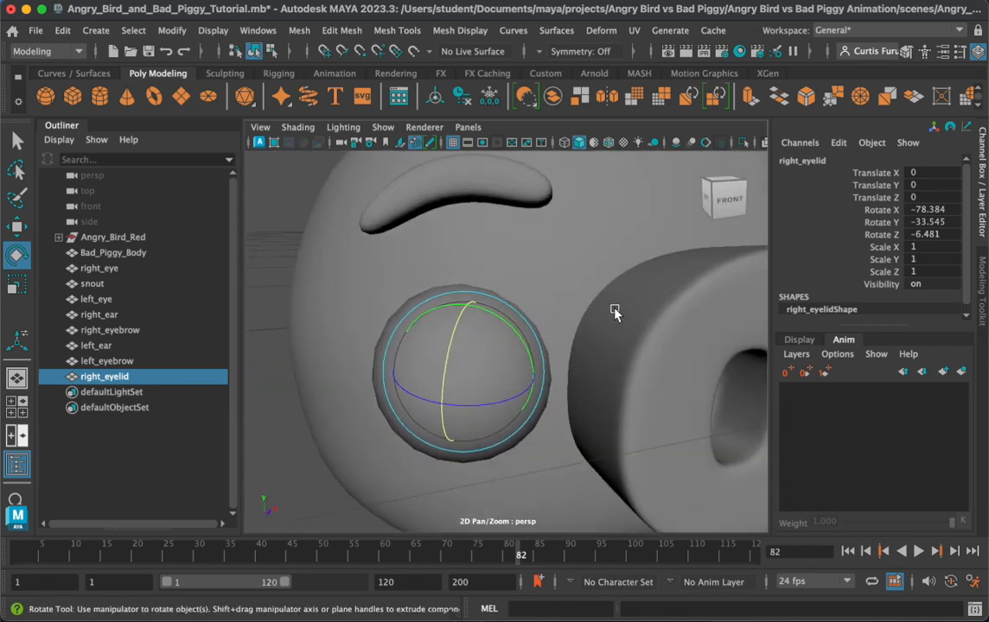
# Step: Rename the right_eyelid object to right_eyelid_top
pyautogui.press('w')
pyautogui.doubleClick(809, 161)
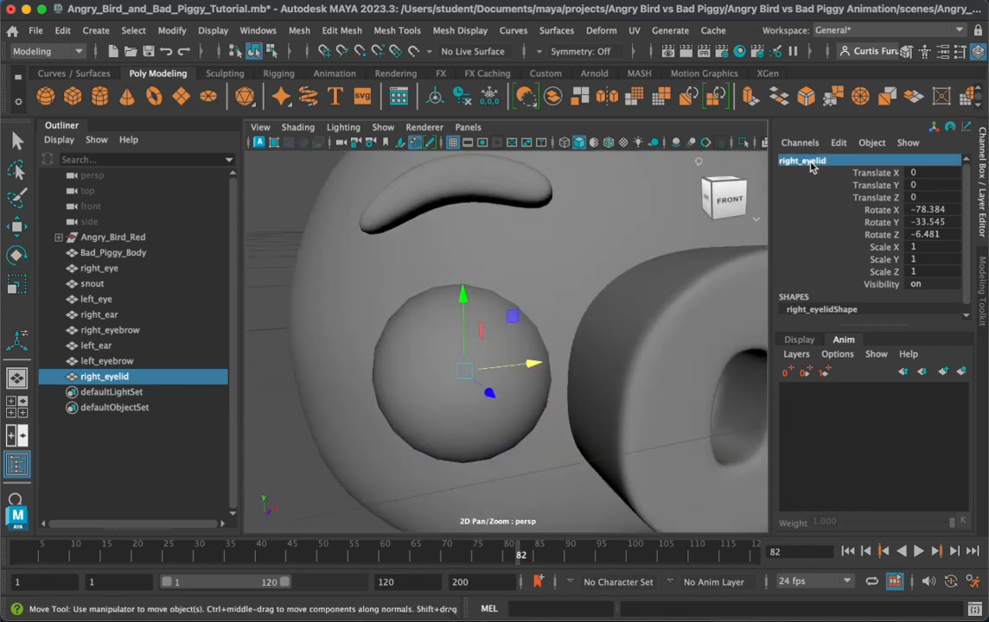
pyautogui.click(829, 162)
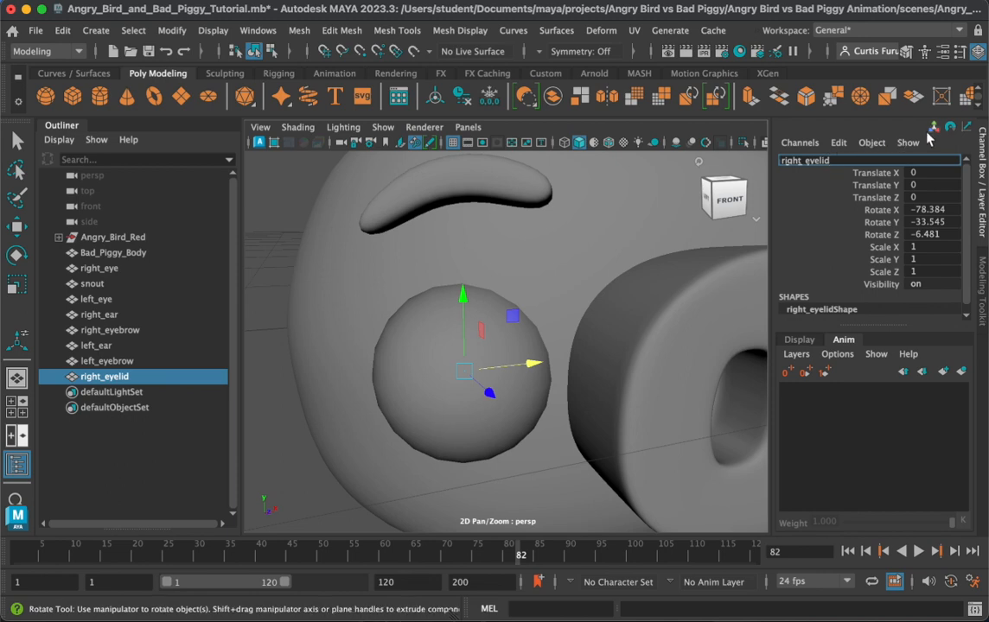
pyautogui.press('Return')
# Step: Rotate the top eyelid to about -24° in X, -34° in Y and -2° in Z so it partly covers the upper eye
pyautogui.press('e')
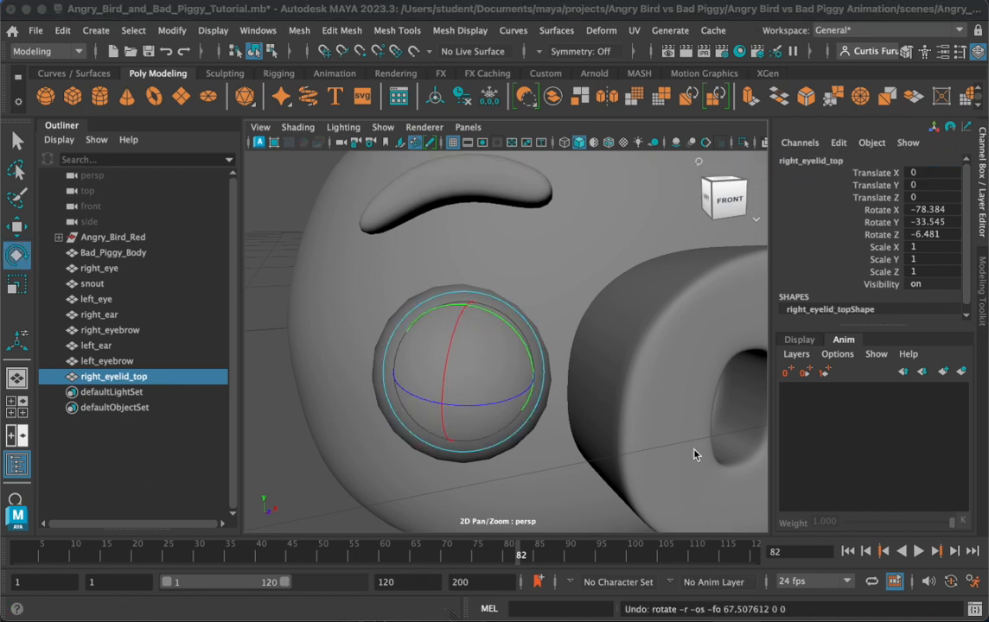
pyautogui.moveTo(500, 377); pyautogui.dragTo(503, 382)
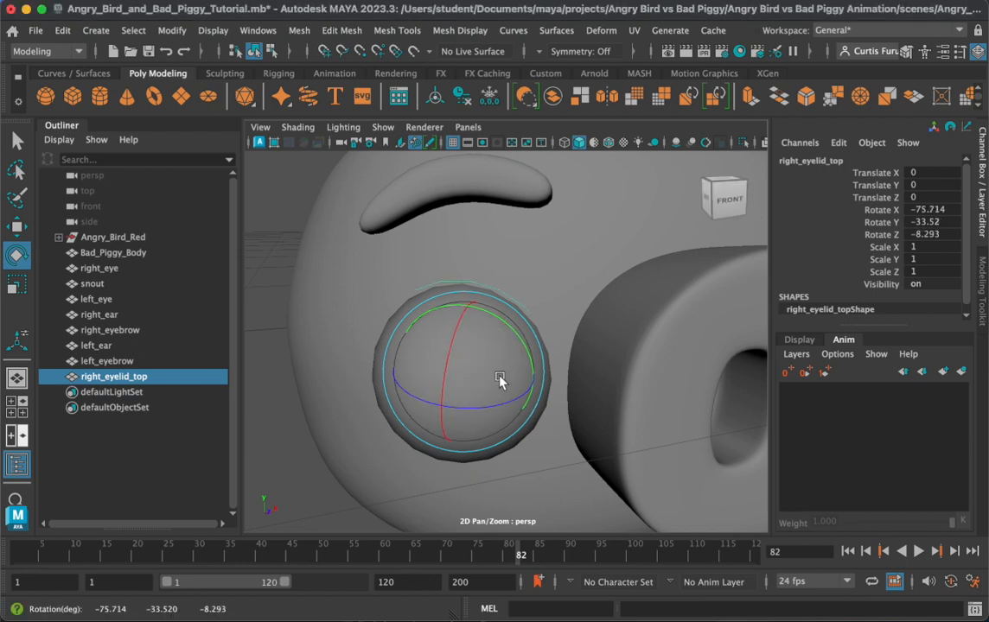
pyautogui.hotkey('ctrl', 'z')
pyautogui.moveTo(456, 358); pyautogui.dragTo(449, 438)
pyautogui.hotkey('ctrl', 'z')
pyautogui.moveTo(456, 335); pyautogui.dragTo(640, 366)
pyautogui.hotkey('ctrl', 'z')
pyautogui.moveTo(529, 350); pyautogui.dragTo(527, 348)
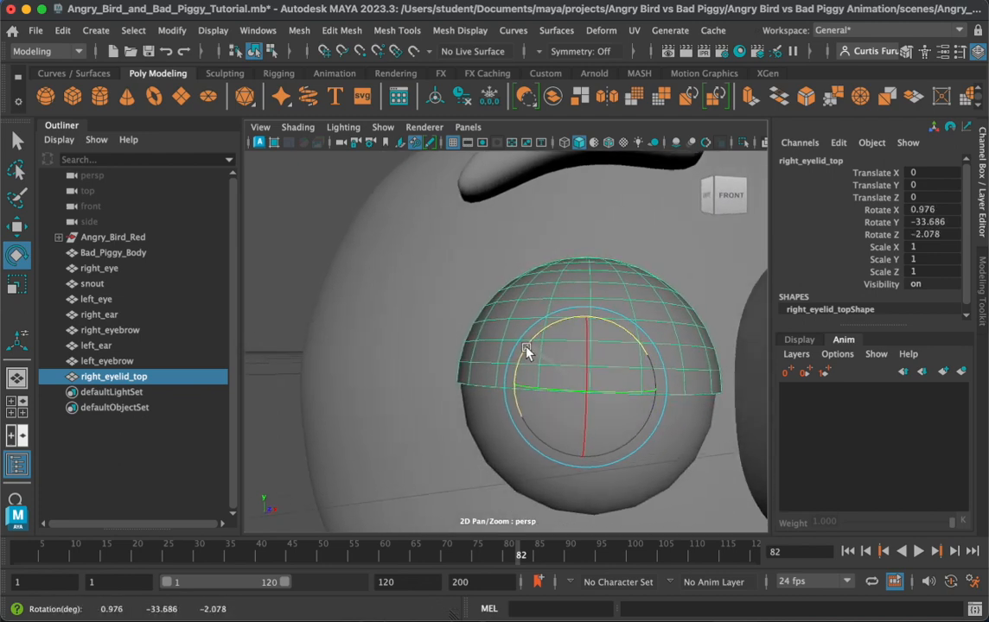
pyautogui.moveTo(580, 380); pyautogui.dragTo(551, 287)
pyautogui.hotkey('ctrl', 'z')
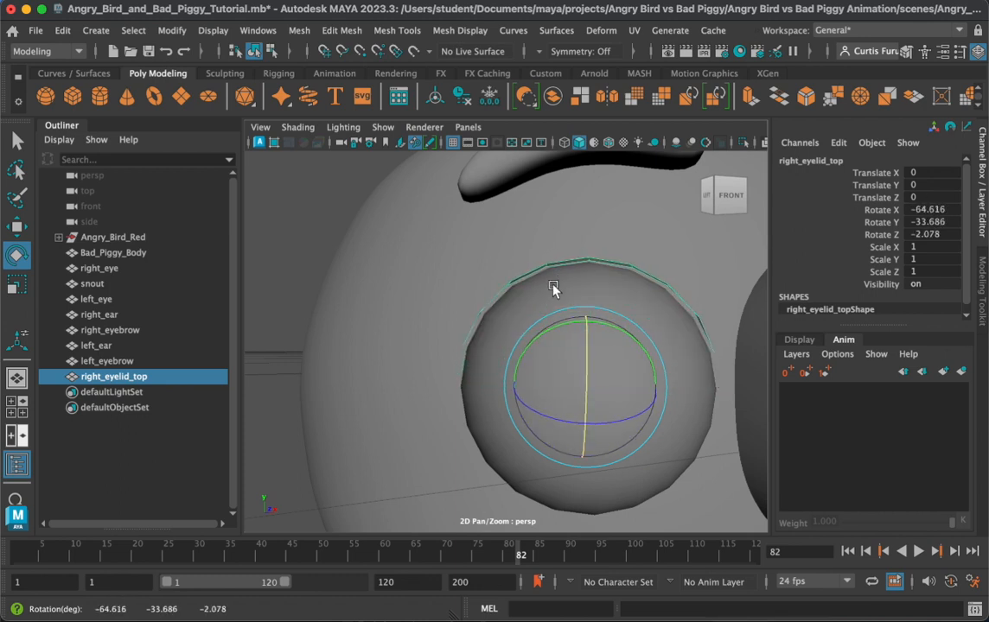
pyautogui.moveTo(589, 390); pyautogui.dragTo(583, 446)
pyautogui.press('q')
# Step: Extrude the top eyelid's open border edge loop and merge the extrusion to center to close the underside
pyautogui.scroll(5, 637, 300)
pyautogui.scroll(-3, 585, 298)
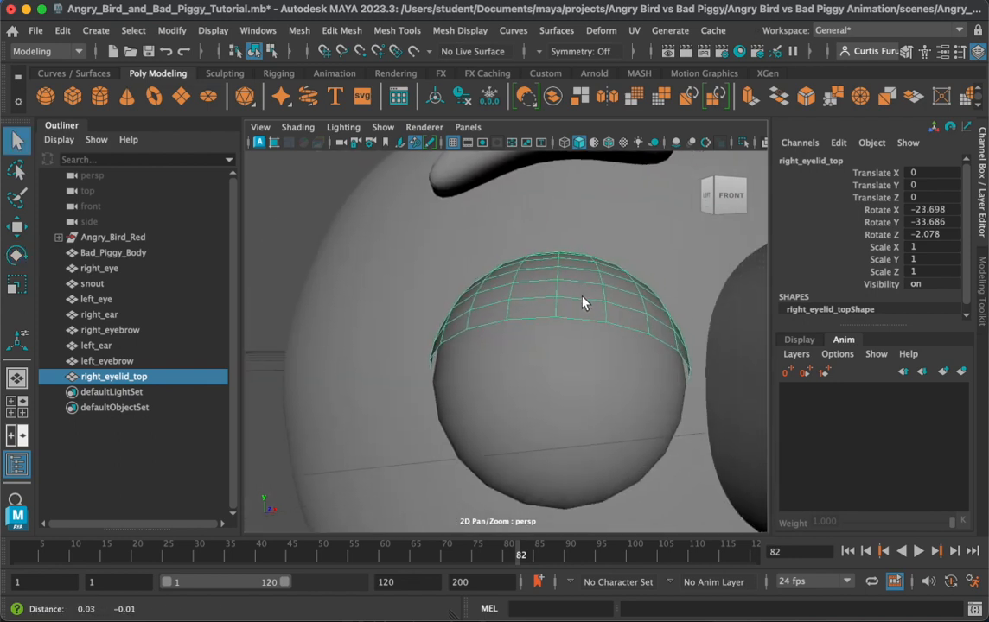
pyautogui.scroll(5, 569, 300)
pyautogui.keyDown('alt'); pyautogui.moveTo(567, 282); pyautogui.dragTo(547, 266, button='middle'); pyautogui.keyUp('alt')
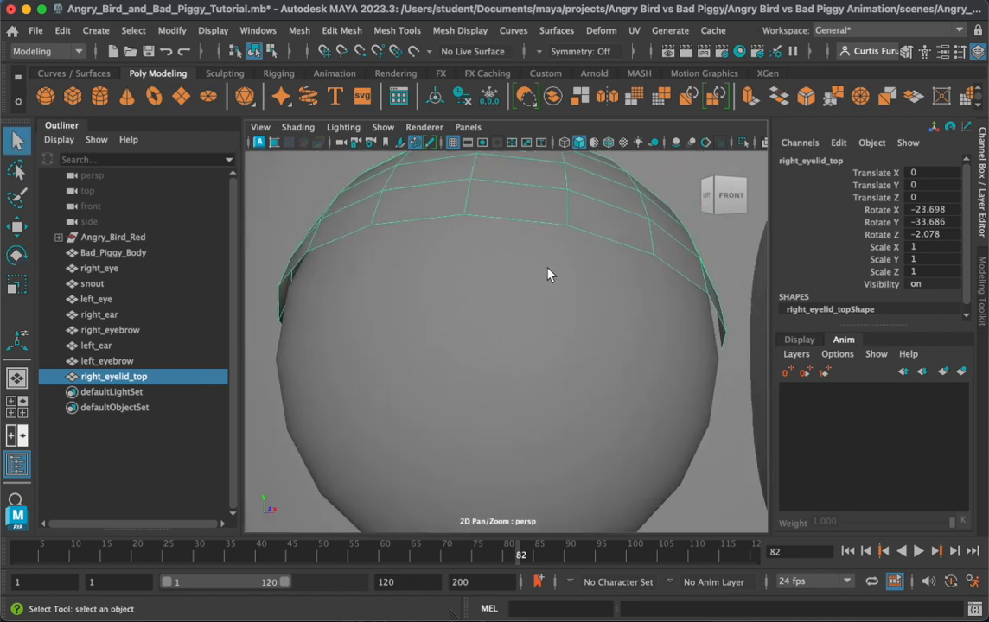
pyautogui.moveTo(565, 224); pyautogui.dragTo(565, 170, button='right')
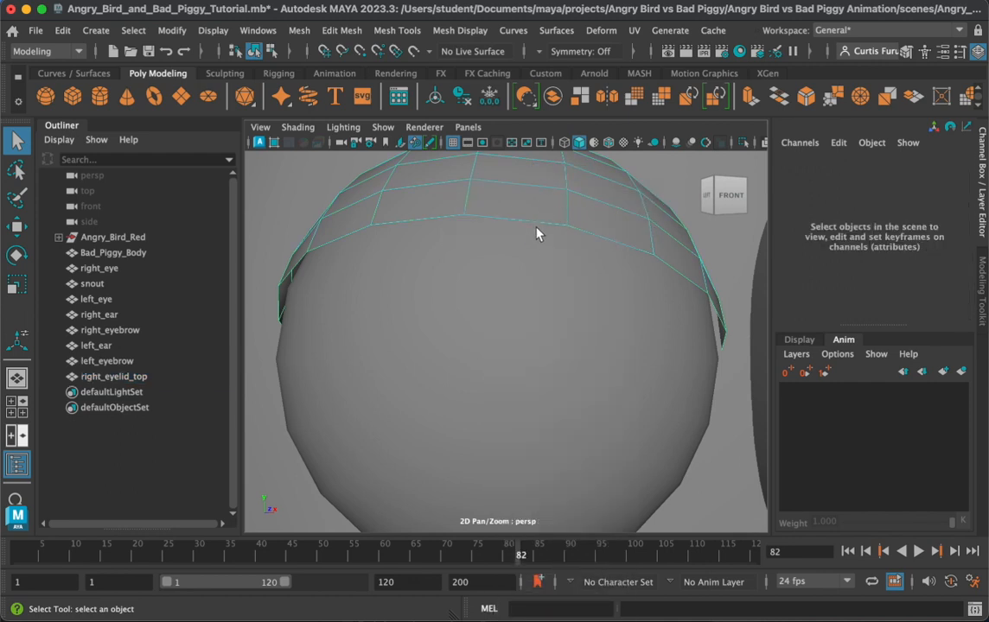
pyautogui.doubleClick(539, 227)
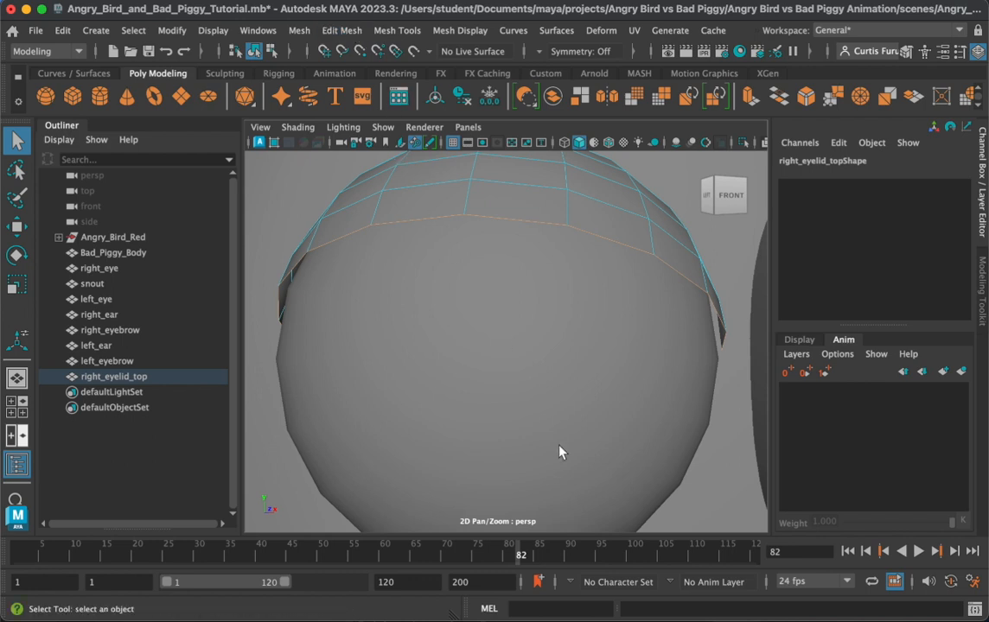
pyautogui.hotkey('ctrl', 'e')
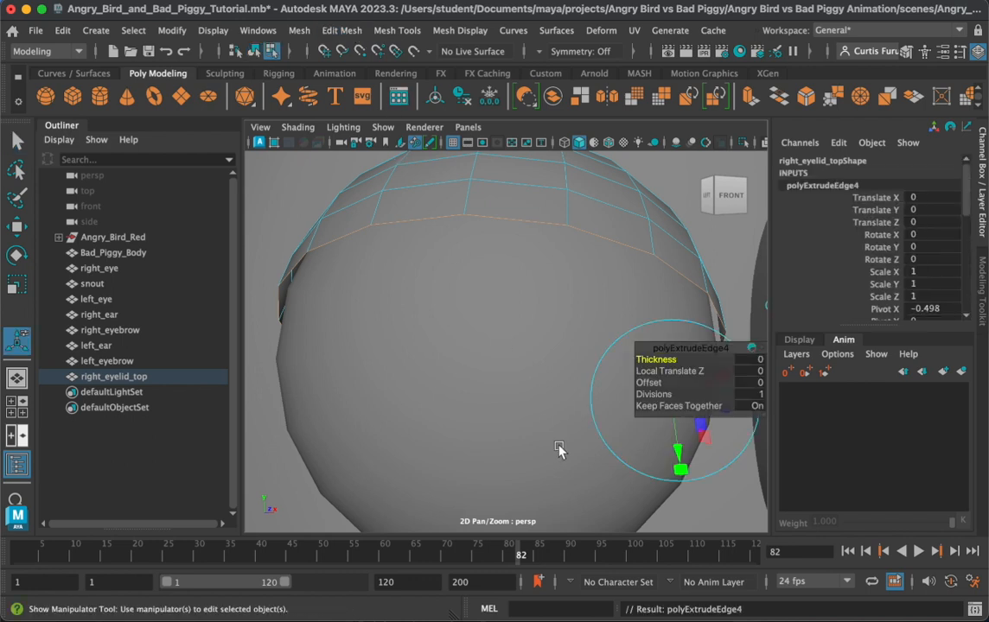
pyautogui.click(352, 32)
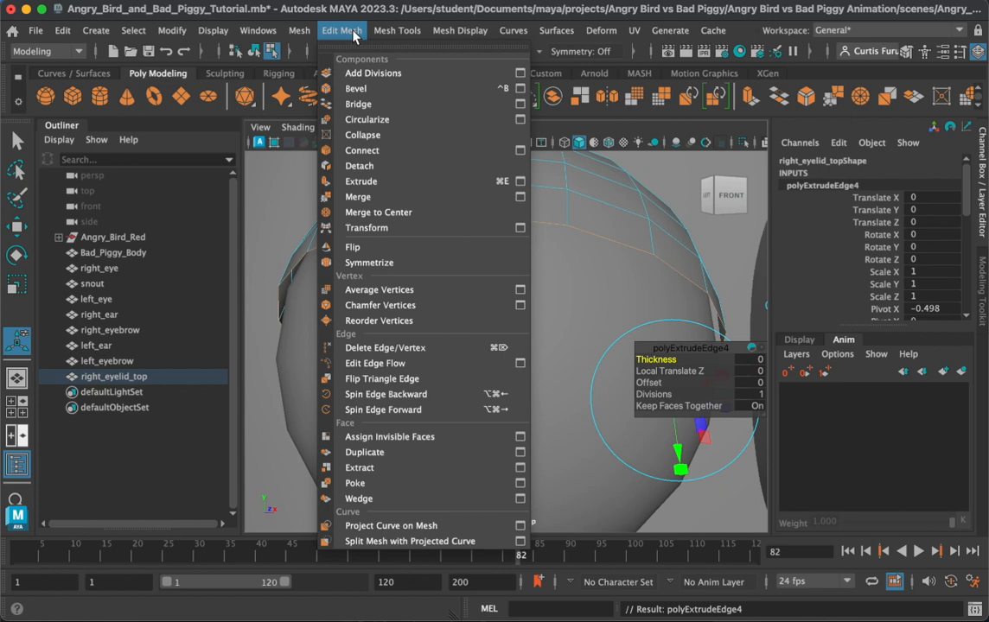
pyautogui.click(367, 211)
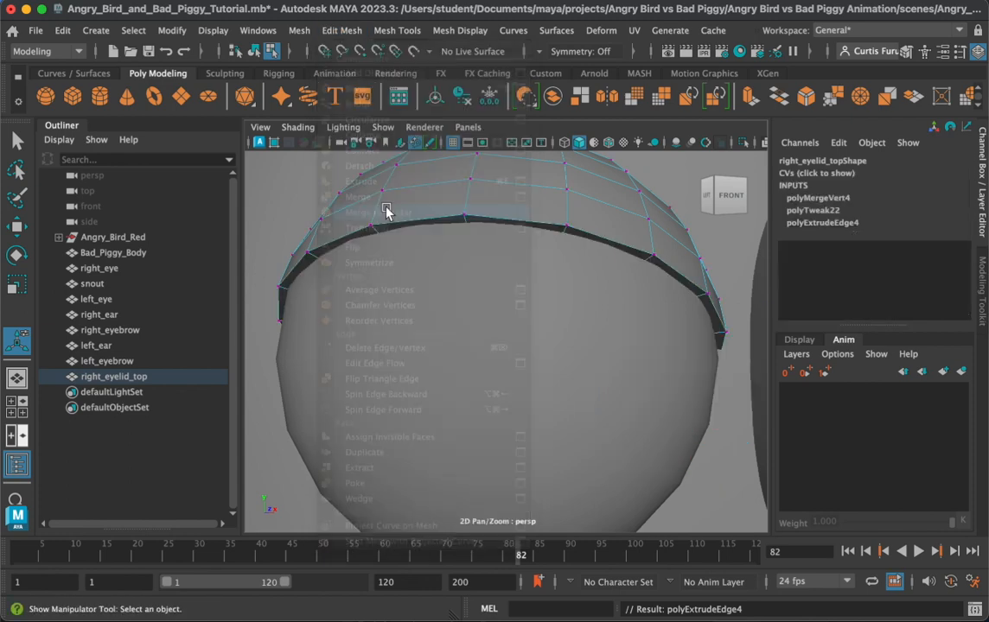
# Step: Examine the closed underside of the top eyelid using X-ray shading, and restore normal shading
pyautogui.click(297, 127)
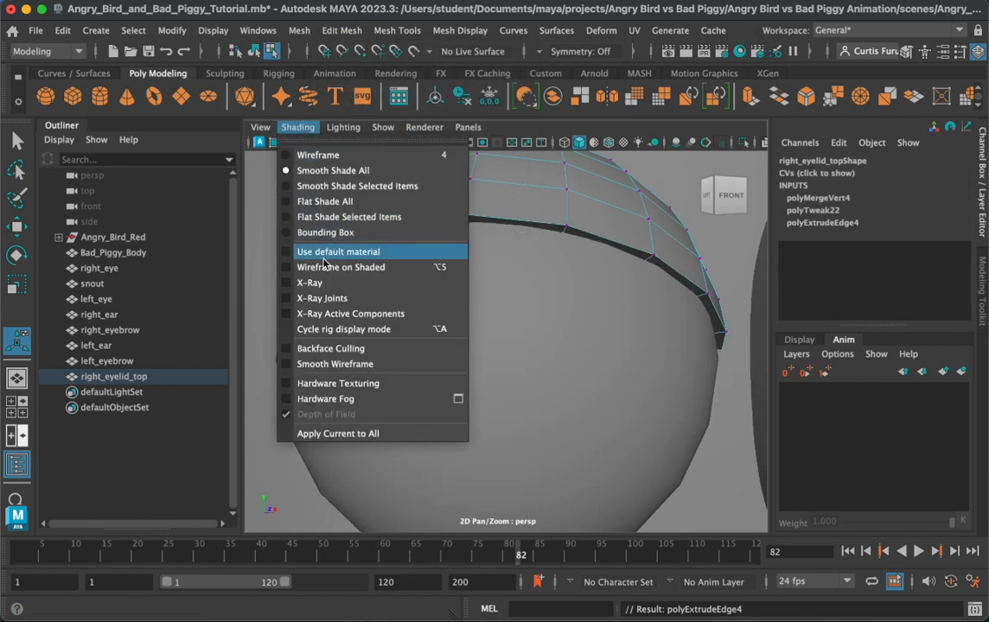
pyautogui.click(336, 285)
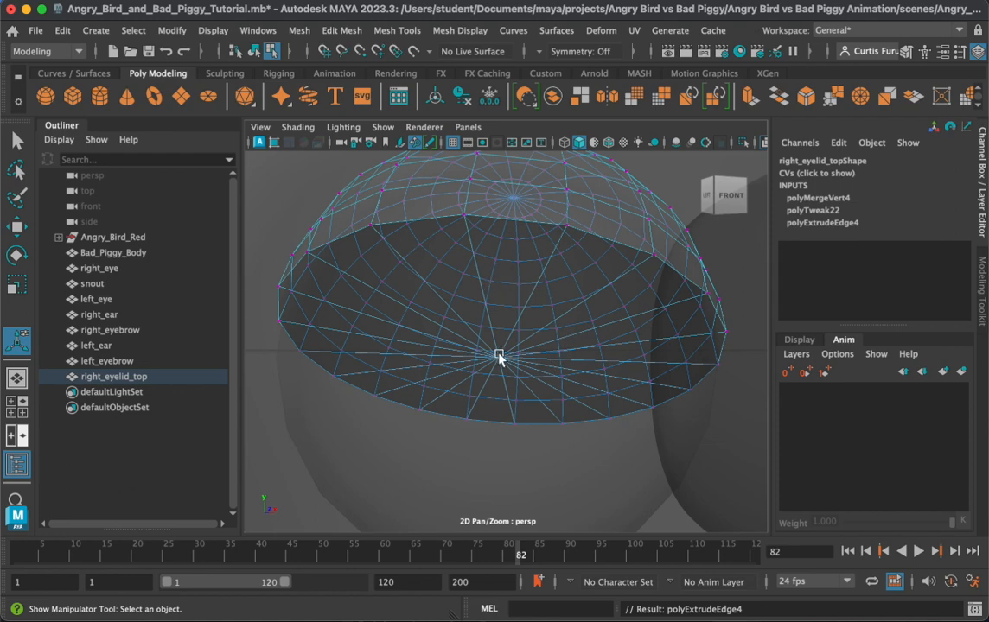
pyautogui.keyDown('alt'); pyautogui.moveTo(505, 341); pyautogui.dragTo(348, 177); pyautogui.keyUp('alt')
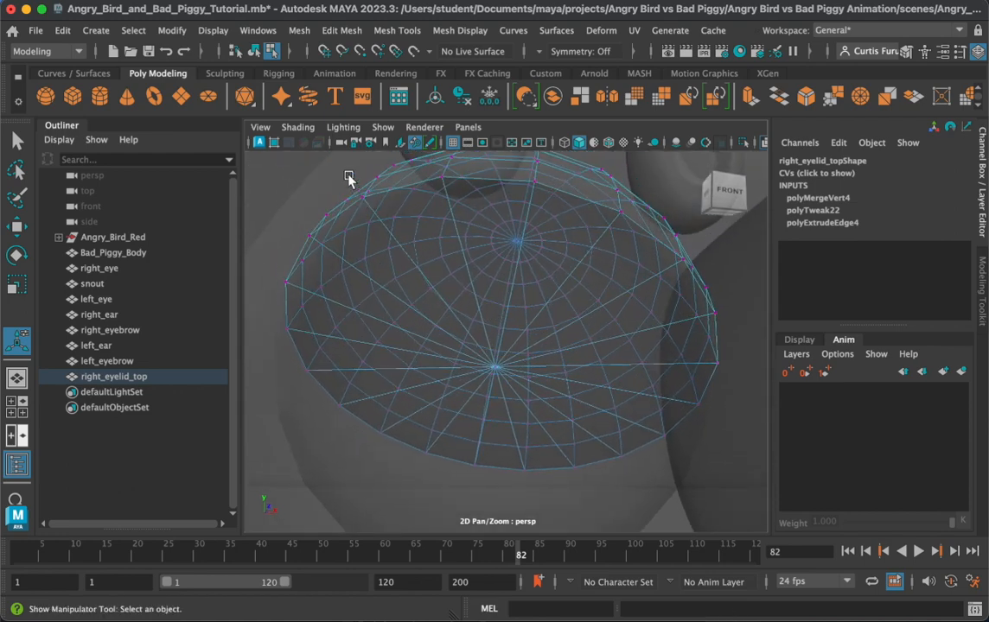
pyautogui.click(297, 127)
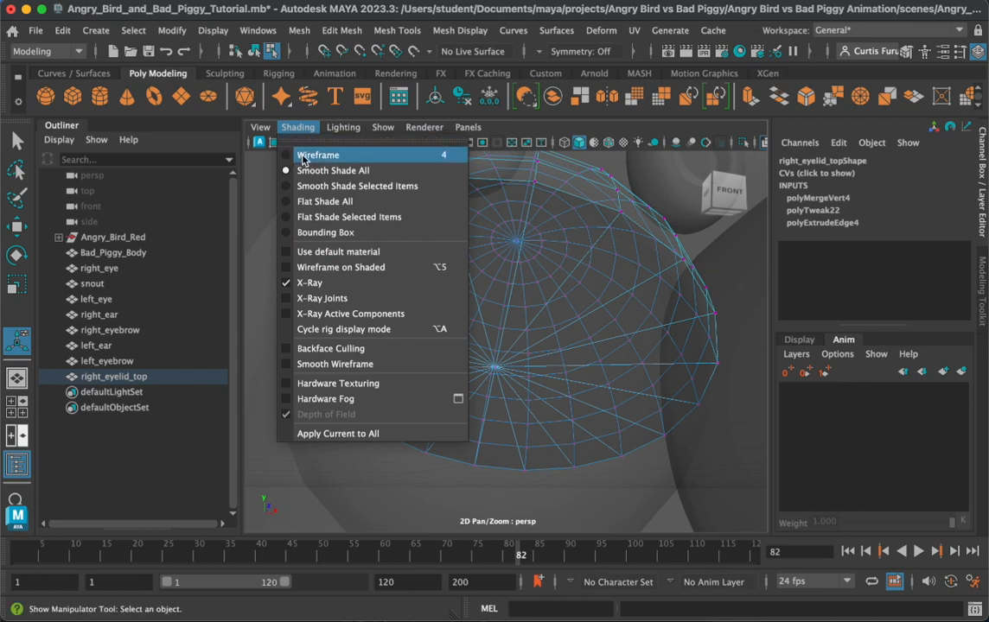
pyautogui.click(294, 283)
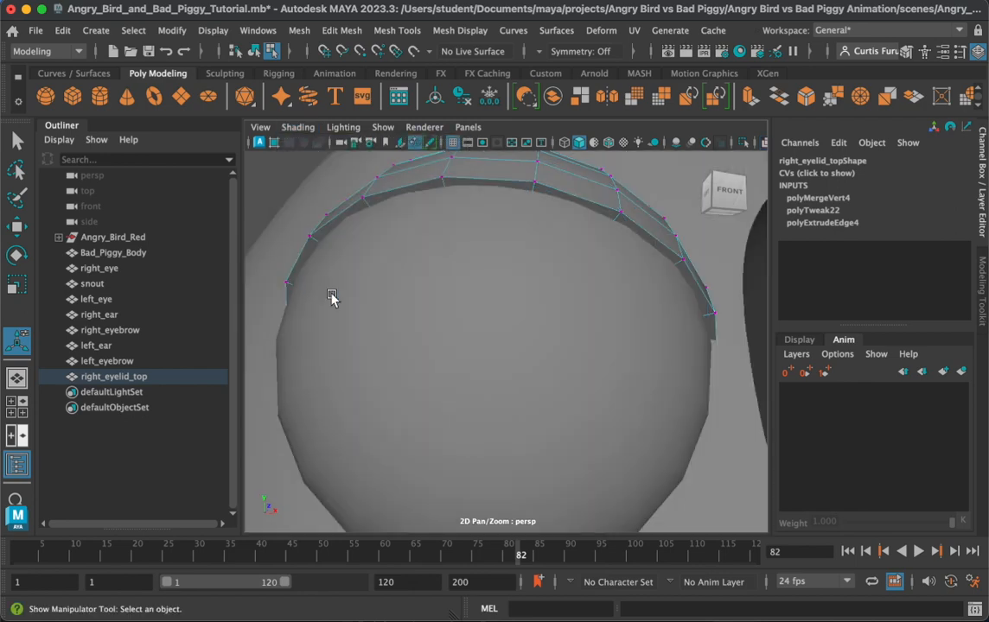
# Step: Duplicate the right top eyelid and rotate the copy to about 196° in X so it covers the lower eye
pyautogui.scroll(-3, 526, 215)
pyautogui.moveTo(504, 214); pyautogui.dragTo(568, 208, button='right')
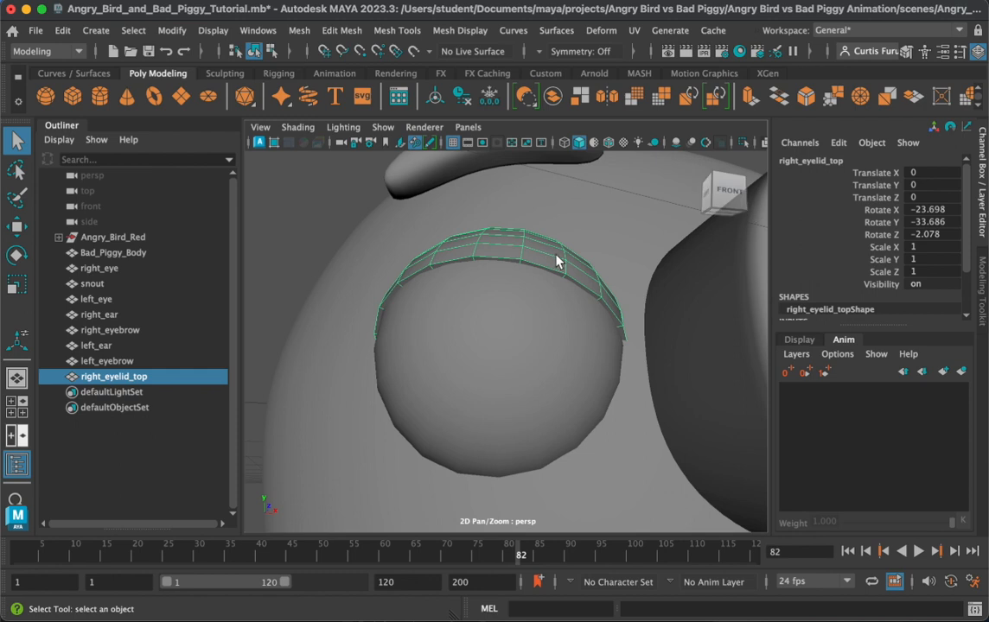
pyautogui.keyDown('alt'); pyautogui.moveTo(546, 274); pyautogui.dragTo(499, 295); pyautogui.keyUp('alt')
pyautogui.press('super+d')
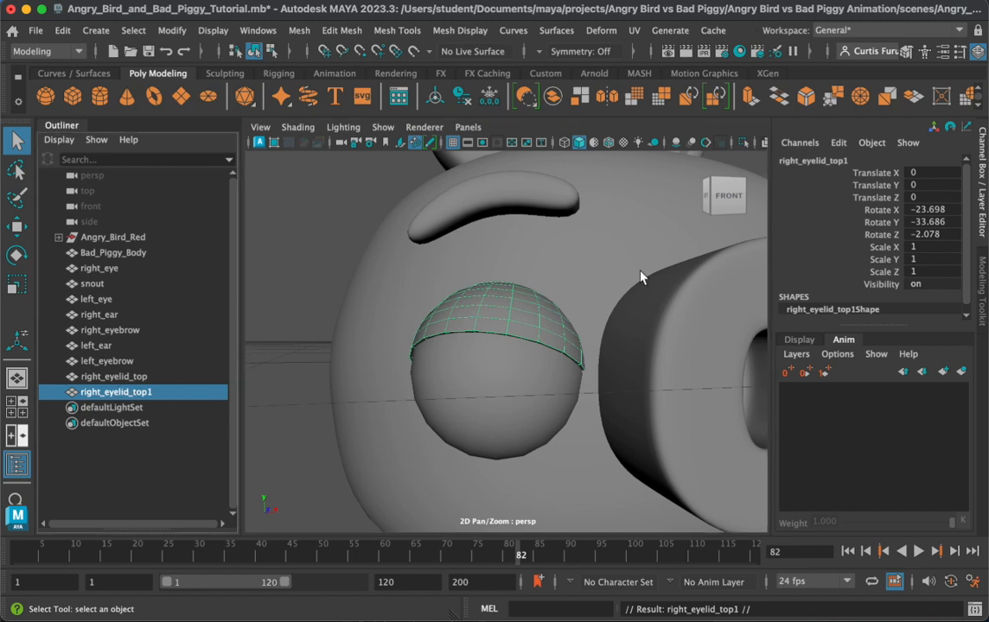
pyautogui.press('e')
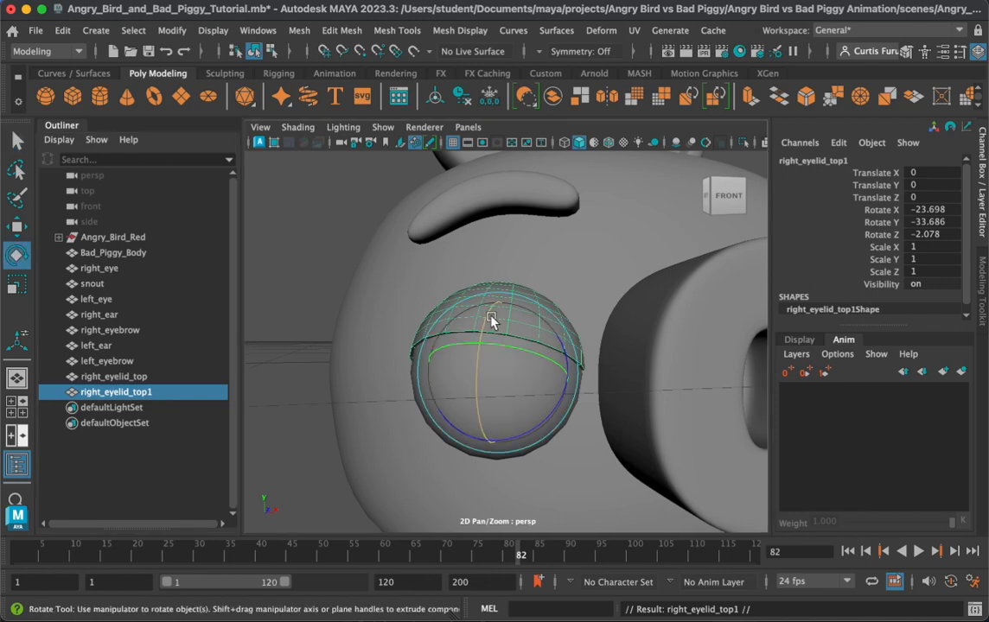
pyautogui.moveTo(490, 322); pyautogui.dragTo(470, 426)
pyautogui.press('super+z')
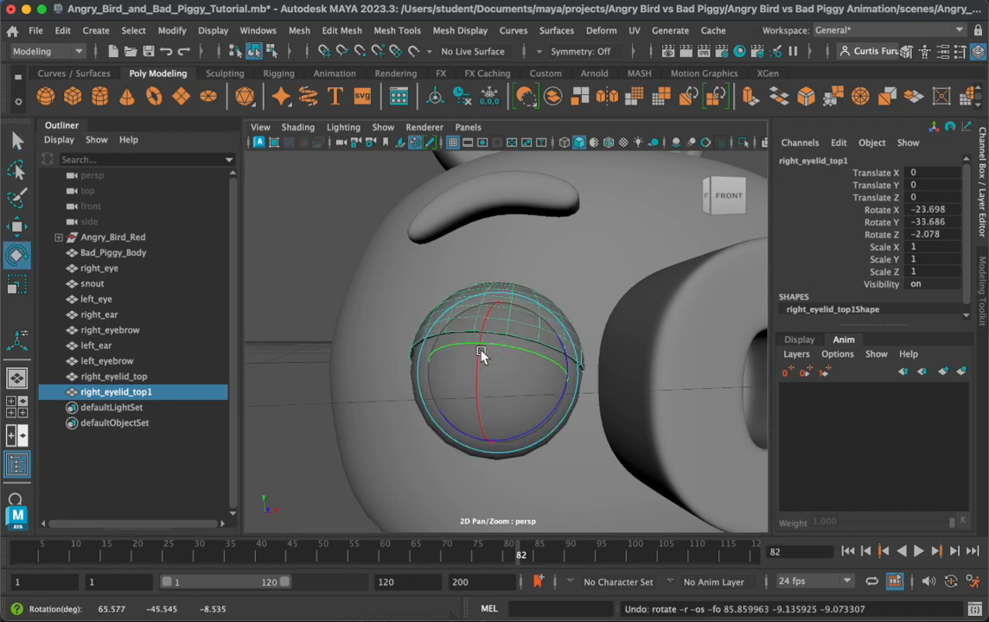
pyautogui.moveTo(489, 319); pyautogui.dragTo(491, 418)
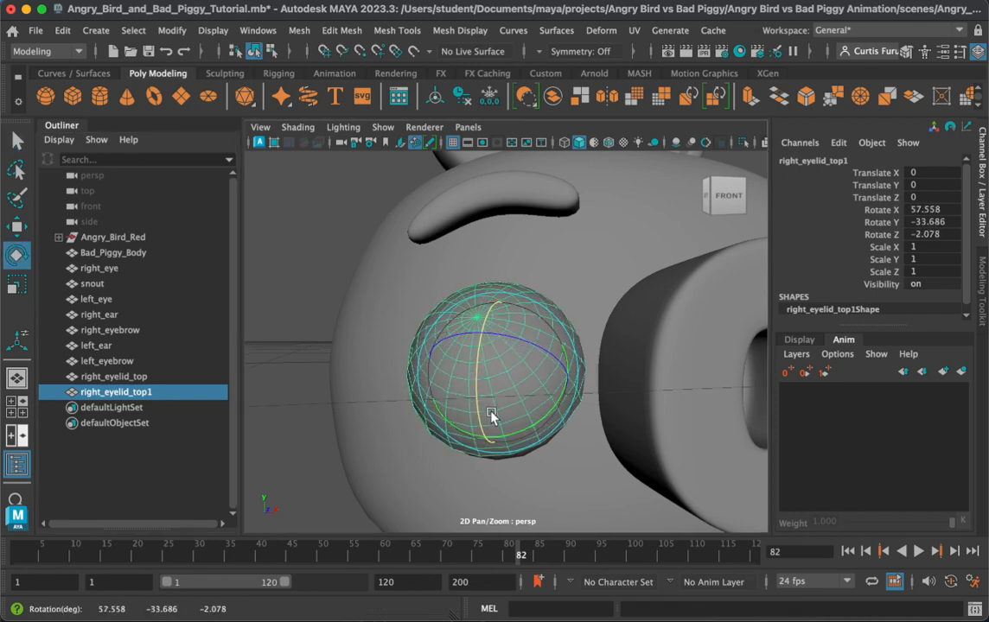
pyautogui.moveTo(490, 315); pyautogui.dragTo(484, 406)
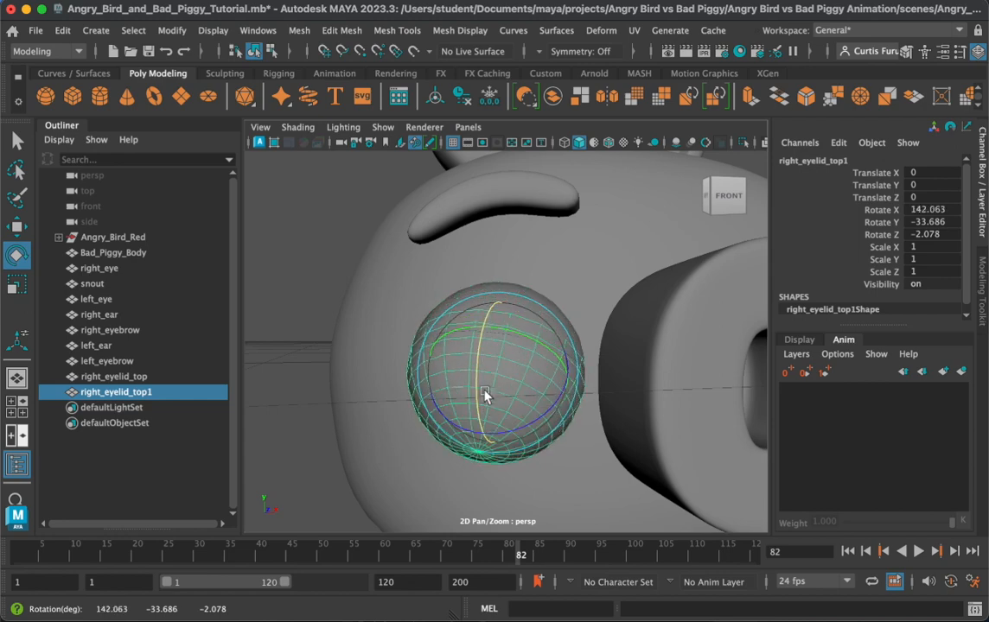
pyautogui.moveTo(490, 313); pyautogui.dragTo(485, 374)
pyautogui.moveTo(542, 357)
pyautogui.keyDown('alt'); pyautogui.mouseDown()
pyautogui.moveTo(555, 349)
pyautogui.moveTo(629, 366)
pyautogui.moveTo(531, 359)
pyautogui.moveTo(533, 347)
pyautogui.moveTo(525, 355)
pyautogui.moveTo(546, 360)
pyautogui.mouseUp(); pyautogui.keyUp('alt')
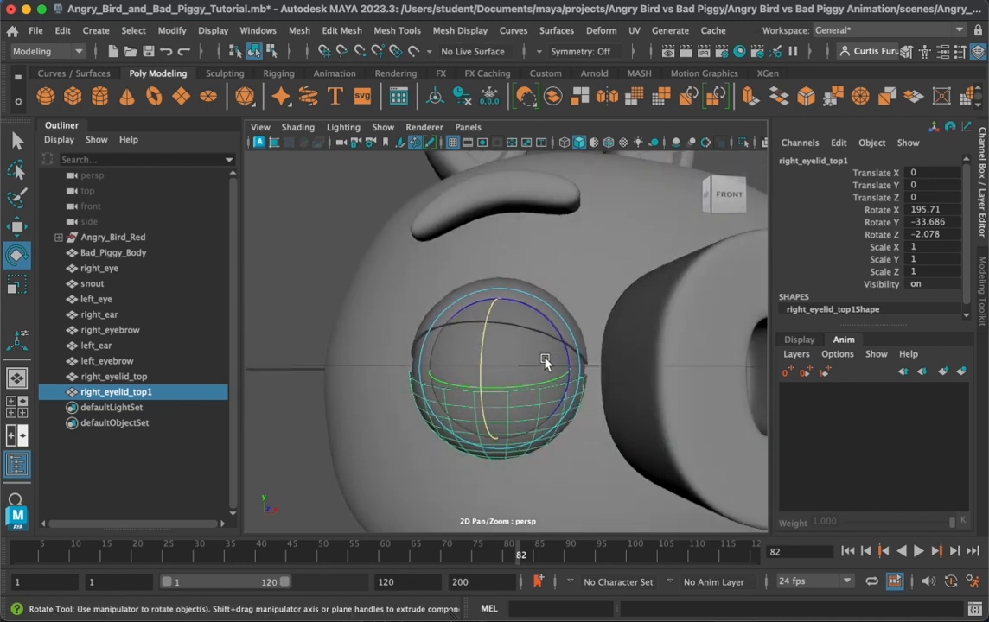
# Step: Rename the duplicated eyelid to right_eyelid_bottom and rotate it to about 198° in X
pyautogui.doubleClick(806, 161)
pyautogui.click(829, 162)
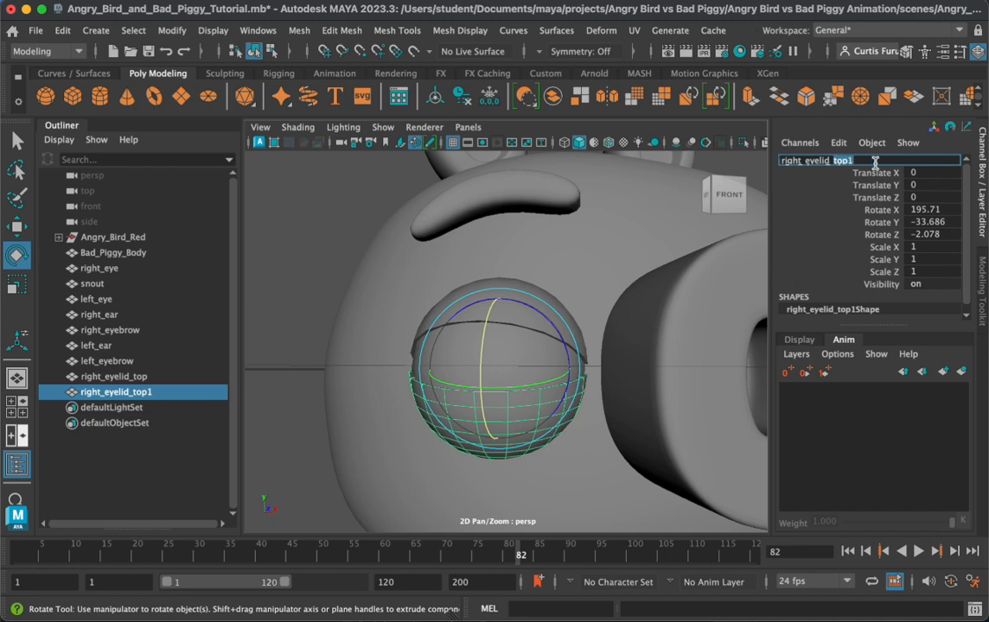
pyautogui.write('bottom')
pyautogui.press('Return')
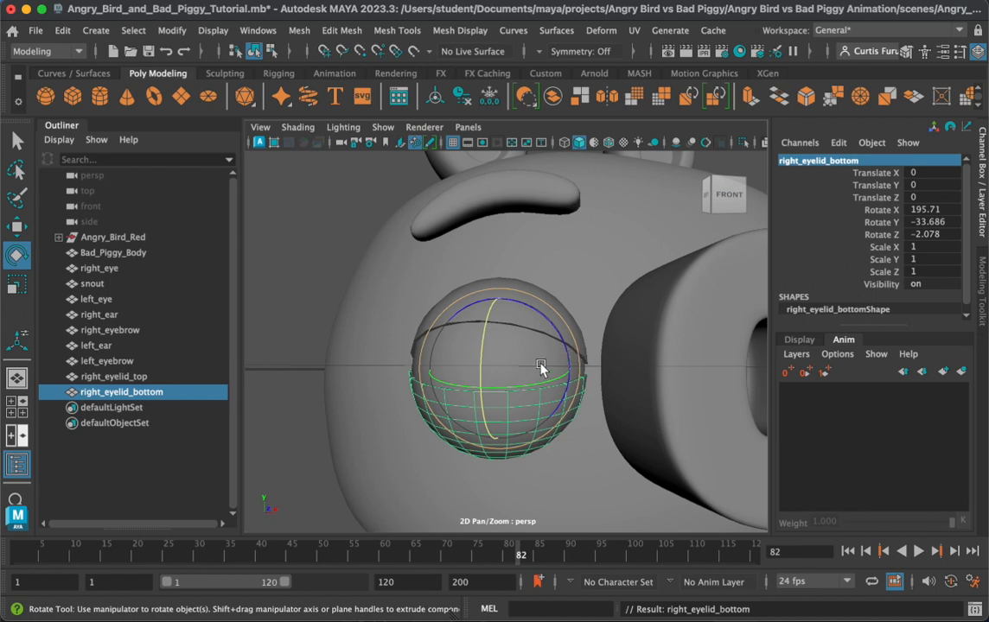
pyautogui.moveTo(476, 357); pyautogui.dragTo(417, 364)
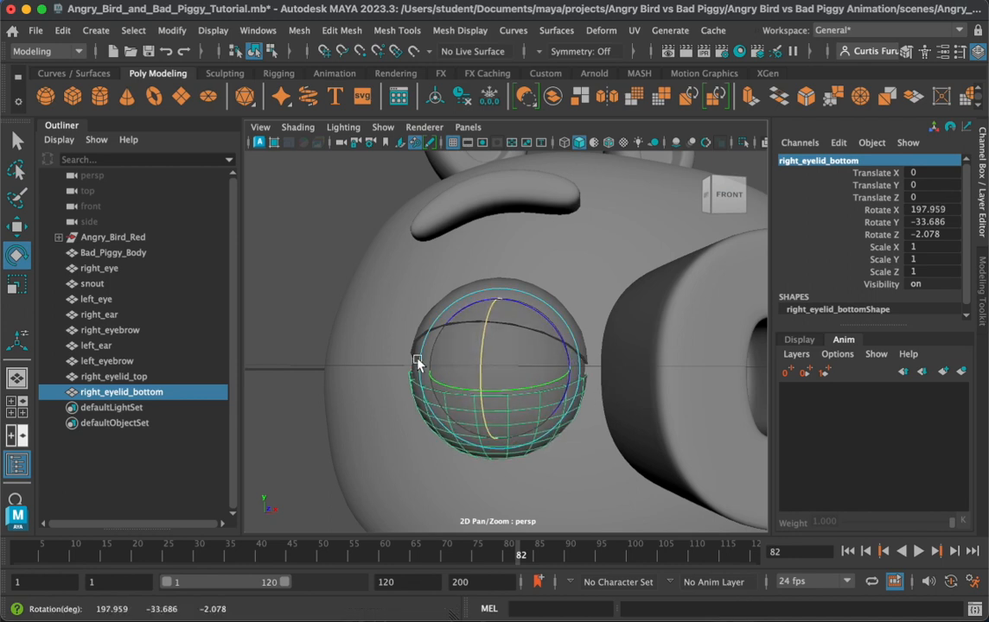
pyautogui.click(312, 269)
# Step: Duplicate the left eye sphere as the base for the left eyelid
pyautogui.keyDown('alt'); pyautogui.moveTo(570, 328); pyautogui.dragTo(485, 302, button='middle'); pyautogui.keyUp('alt')
pyautogui.scroll(-3, 505, 331)
pyautogui.moveTo(506, 331)
pyautogui.keyDown('alt'); pyautogui.mouseDown()
pyautogui.moveTo(435, 332)
pyautogui.moveTo(512, 327)
pyautogui.moveTo(472, 331)
pyautogui.moveTo(479, 342)
pyautogui.moveTo(463, 353)
pyautogui.moveTo(465, 381)
pyautogui.moveTo(486, 337)
pyautogui.moveTo(461, 338)
pyautogui.moveTo(470, 338)
pyautogui.moveTo(457, 319)
pyautogui.moveTo(506, 327)
pyautogui.mouseUp(); pyautogui.keyUp('alt')
pyautogui.scroll(-2, 505, 337)
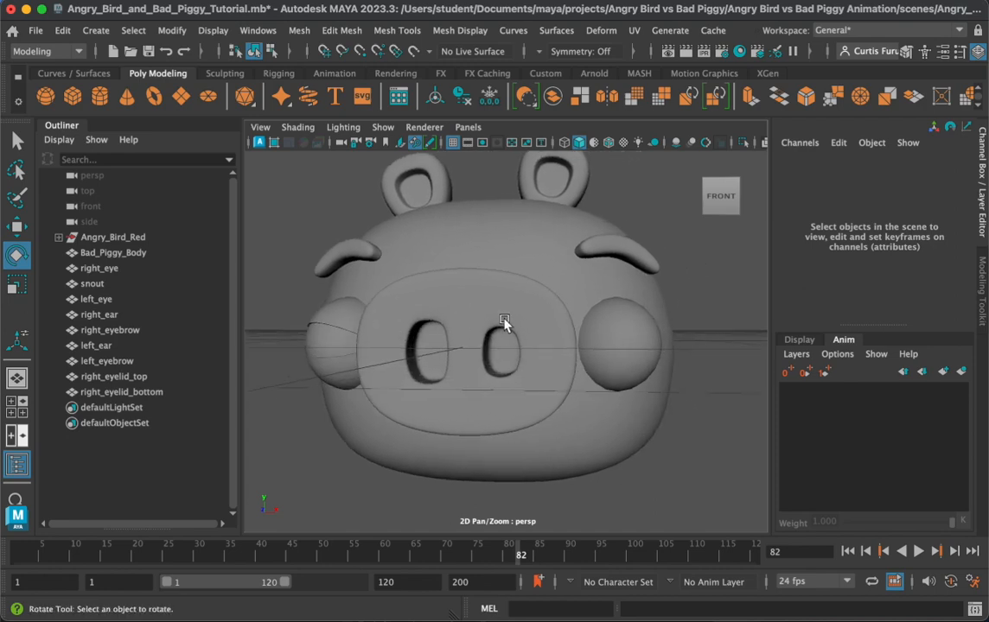
pyautogui.click(631, 339)
pyautogui.keyDown('alt'); pyautogui.moveTo(631, 339); pyautogui.dragTo(446, 339, button='middle'); pyautogui.keyUp('alt')
pyautogui.keyDown('alt'); pyautogui.moveTo(446, 339); pyautogui.dragTo(481, 335); pyautogui.keyUp('alt')
pyautogui.keyDown('alt'); pyautogui.moveTo(481, 336); pyautogui.dragTo(510, 315, button='right'); pyautogui.keyUp('alt')
pyautogui.keyDown('alt'); pyautogui.moveTo(509, 313); pyautogui.dragTo(648, 313, button='middle'); pyautogui.keyUp('alt')
pyautogui.keyDown('alt'); pyautogui.moveTo(562, 310); pyautogui.dragTo(534, 309); pyautogui.keyUp('alt')
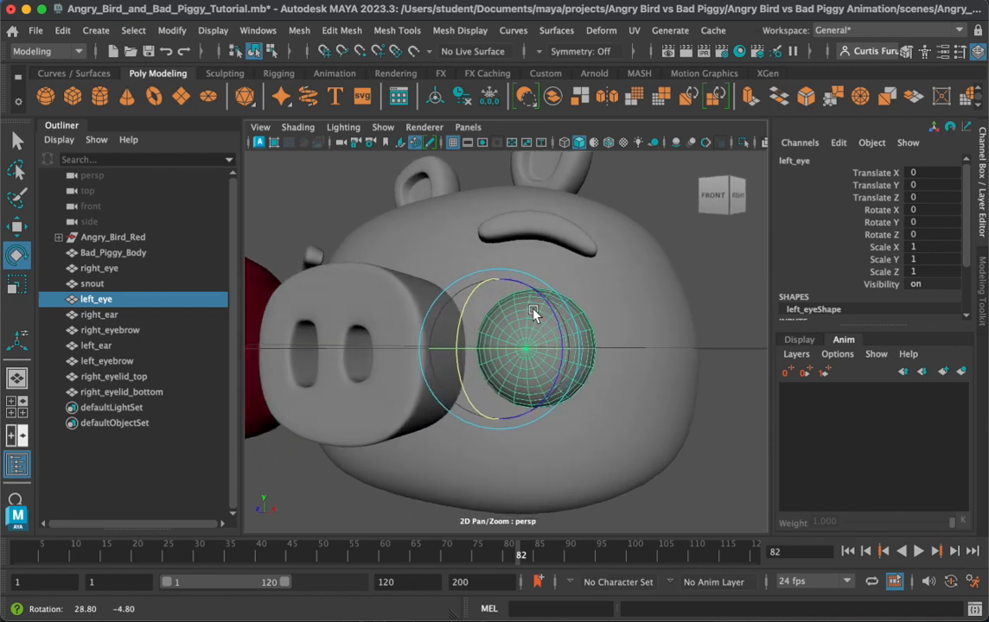
pyautogui.hotkey('ctrl', 'd')
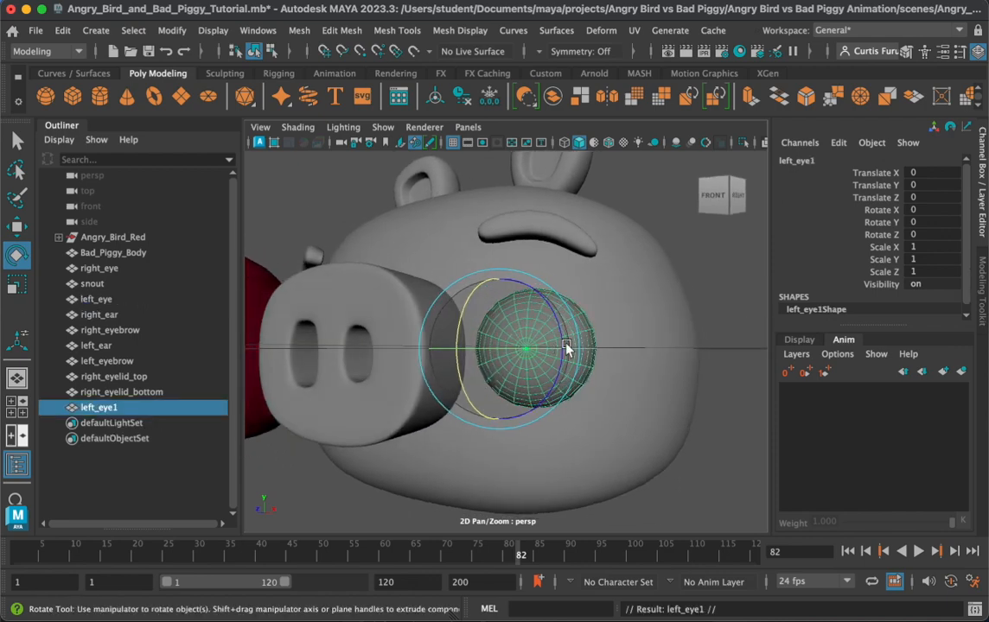
pyautogui.keyDown('alt'); pyautogui.moveTo(354, 309); pyautogui.dragTo(492, 346); pyautogui.keyUp('alt')
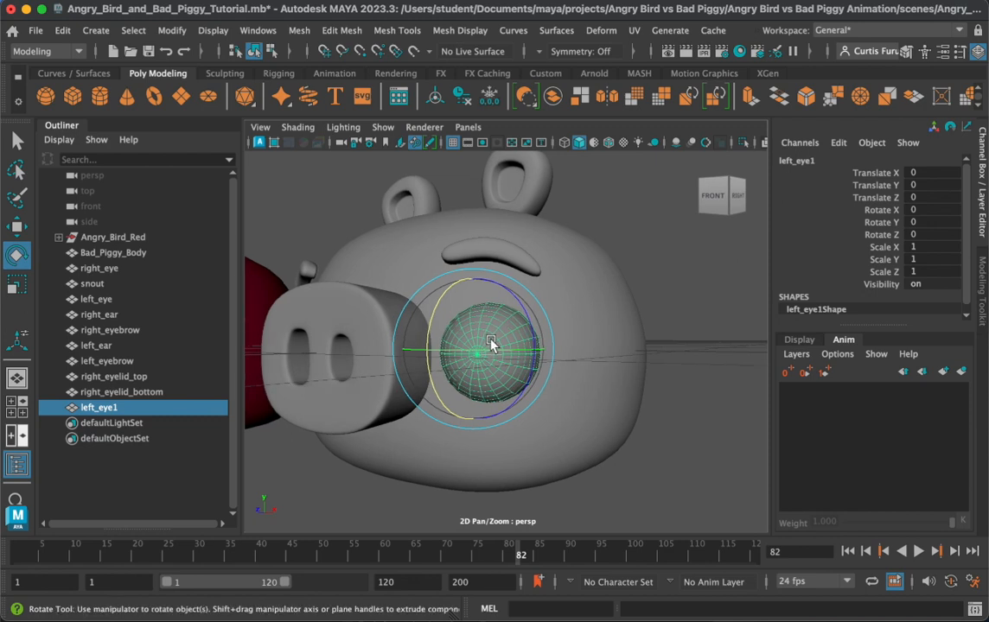
# Step: Rename the duplicated left eye sphere to left_eye_eyelid and center its pivot
pyautogui.doubleClick(814, 160)
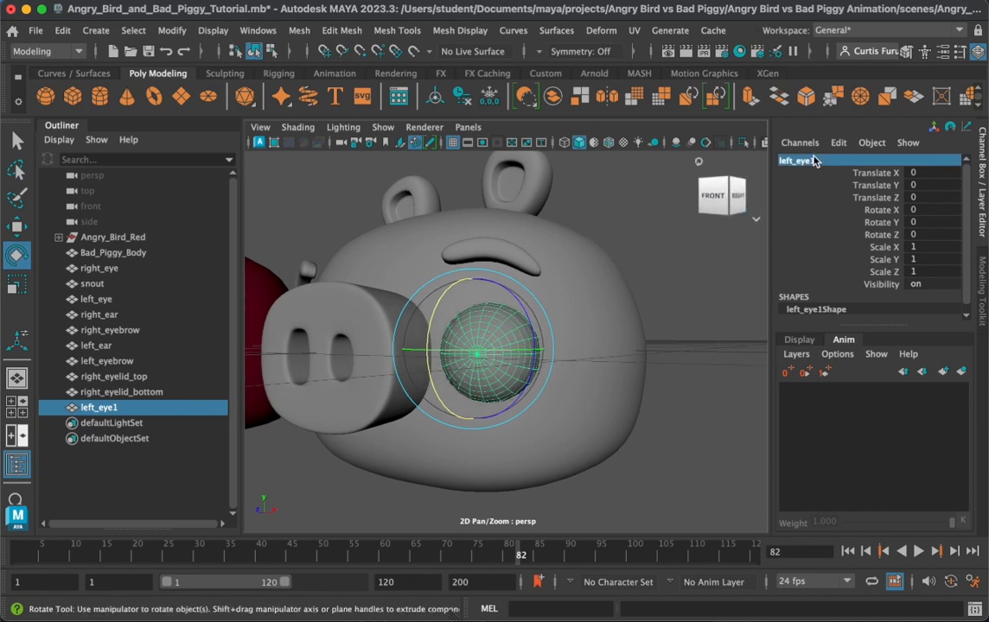
pyautogui.click(817, 160)
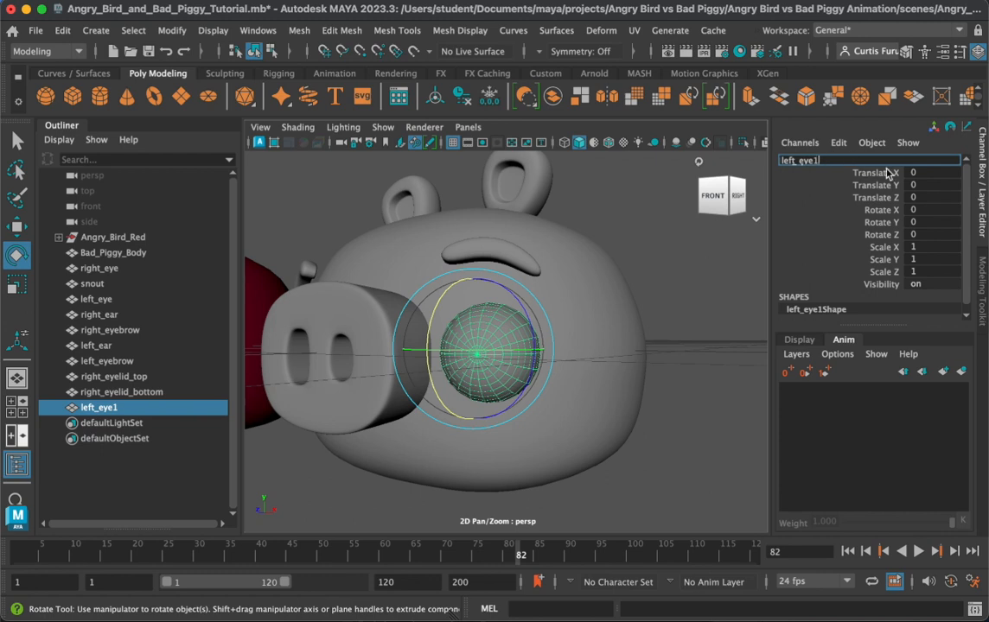
pyautogui.press('BackSpace')
pyautogui.press('Return')
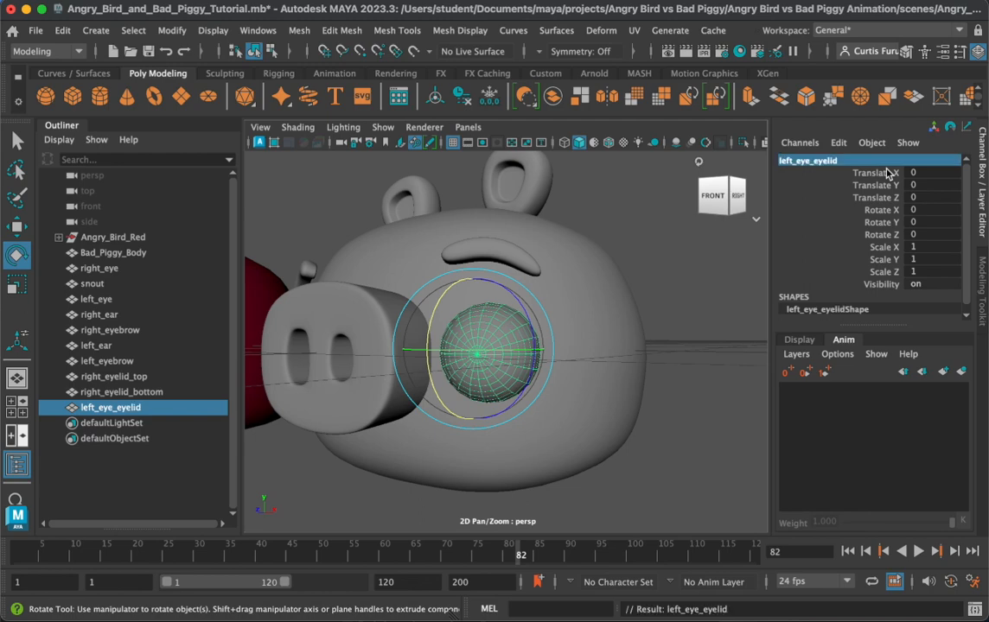
pyautogui.click(167, 31)
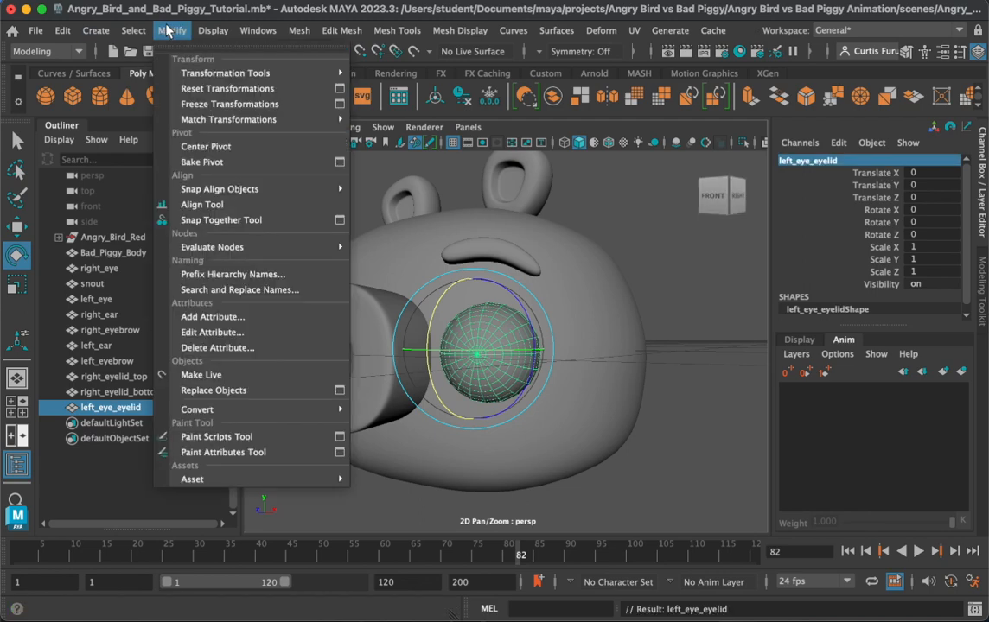
pyautogui.click(207, 147)
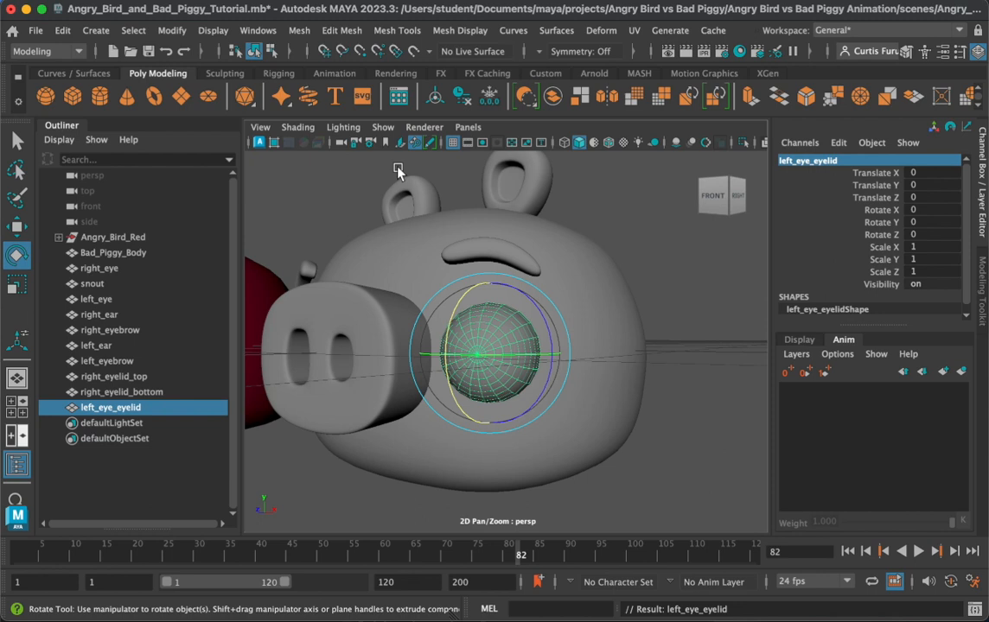
# Step: Scale the left eyelid sphere uniformly to about 1.071 so it encloses the eye
pyautogui.moveTo(447, 347); pyautogui.dragTo(459, 243)
pyautogui.hotkey('ctrl', 'z')
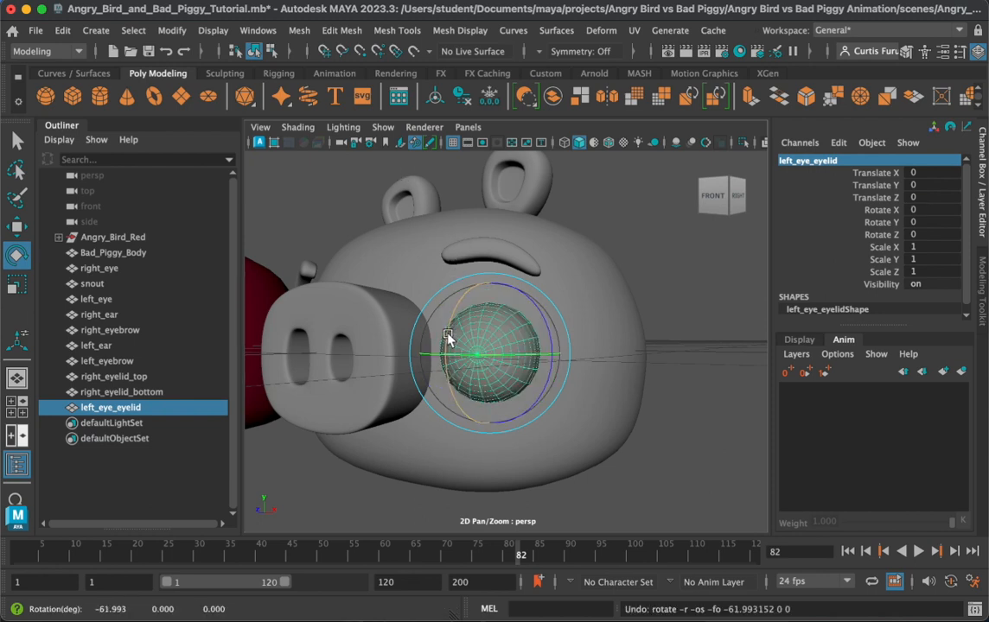
pyautogui.press('r')
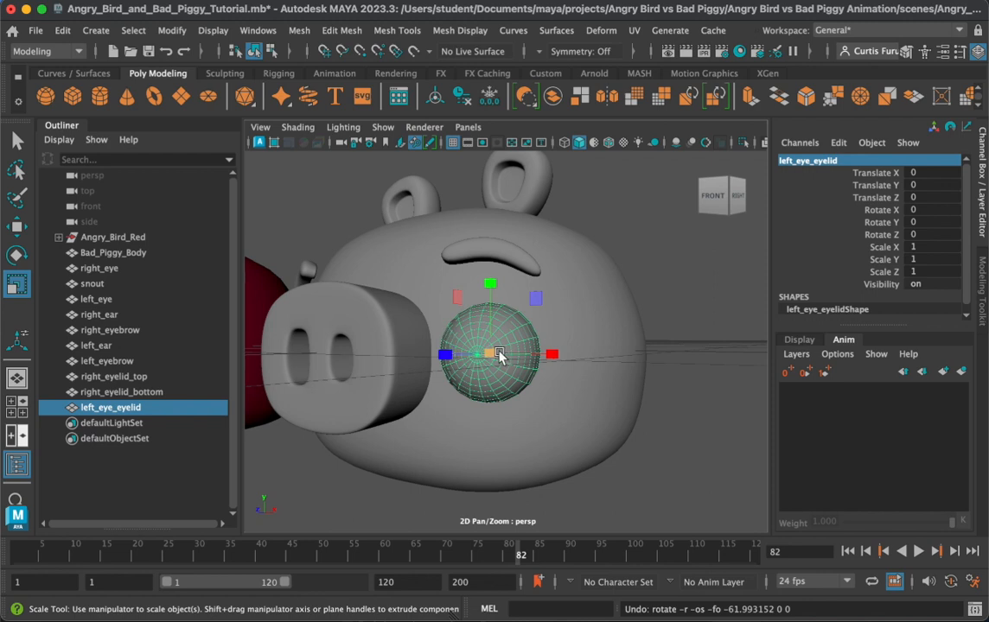
pyautogui.moveTo(493, 357); pyautogui.dragTo(442, 324)
# Step: Rotate the left eyelid sphere to about -94.8° X, -8.8° Y and 21.5° Z, and freeze its transformations
pyautogui.press('e')
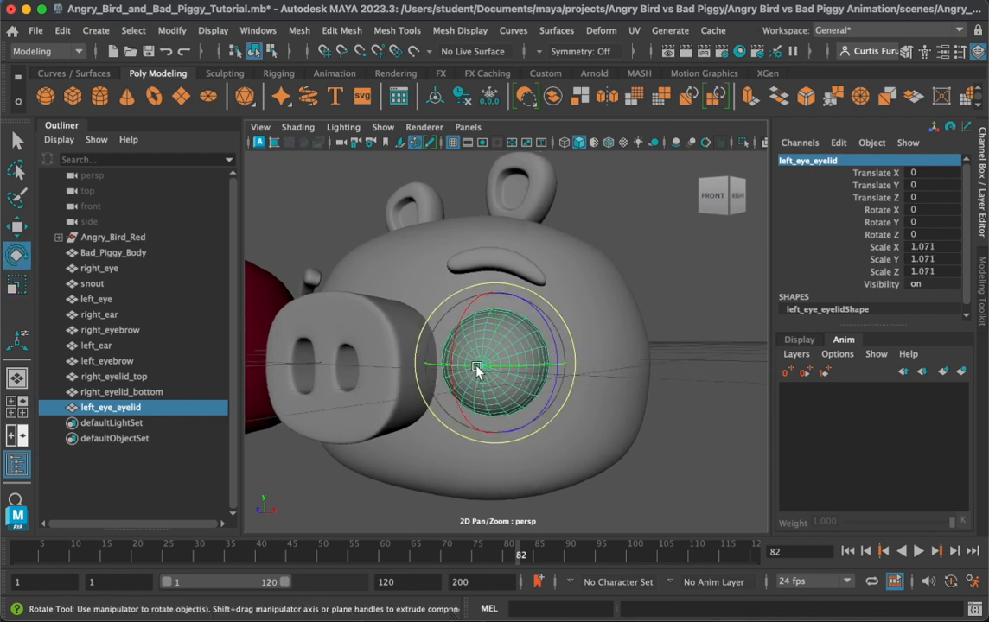
pyautogui.moveTo(453, 366); pyautogui.dragTo(535, 310)
pyautogui.keyDown('alt'); pyautogui.moveTo(528, 439); pyautogui.dragTo(485, 391); pyautogui.keyUp('alt')
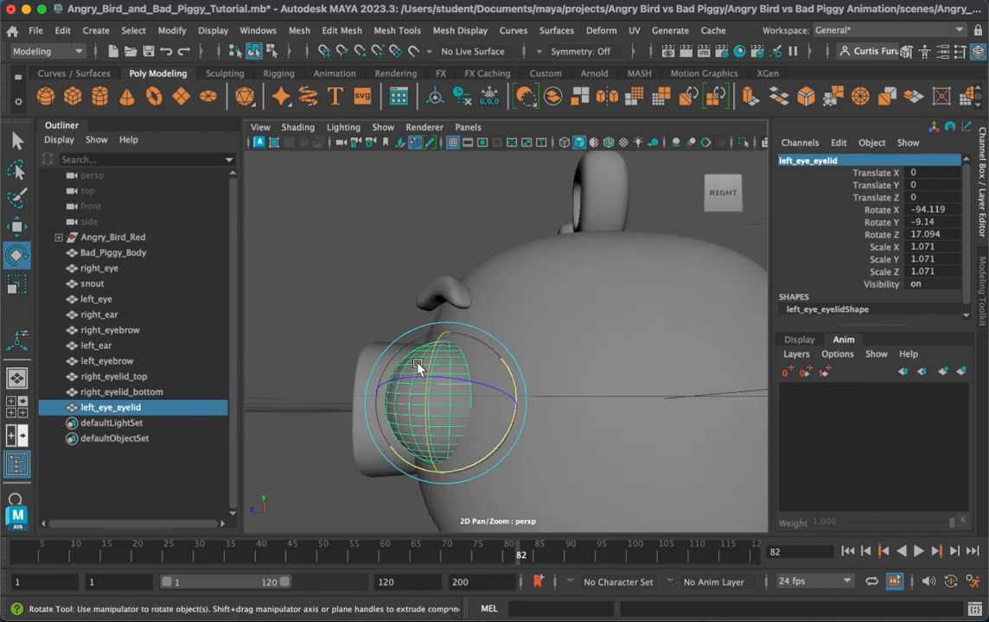
pyautogui.moveTo(424, 361); pyautogui.dragTo(529, 391)
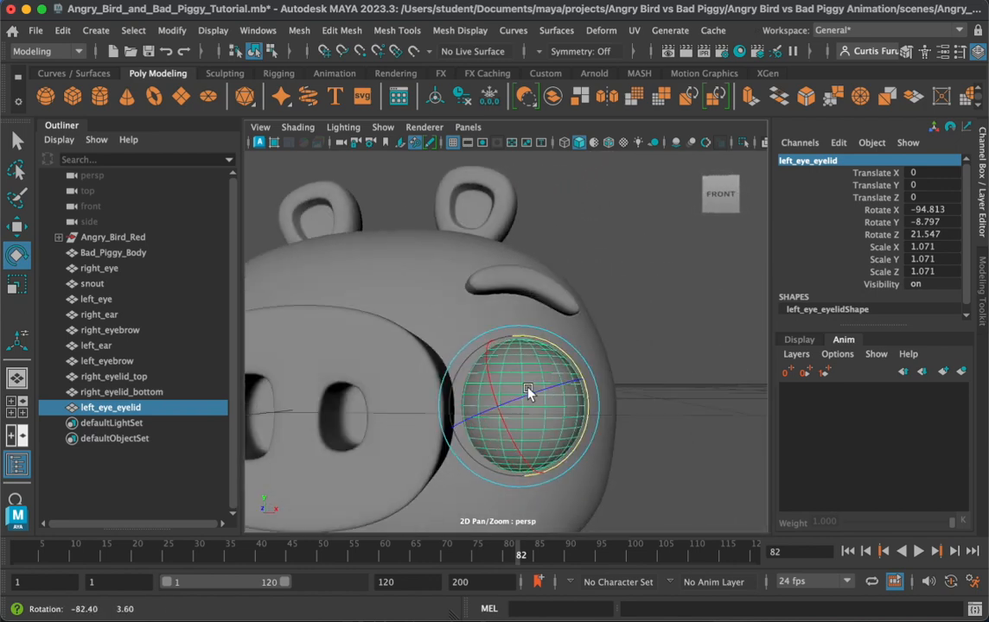
pyautogui.keyDown('alt'); pyautogui.moveTo(544, 342); pyautogui.dragTo(532, 358, button='middle'); pyautogui.keyUp('alt')
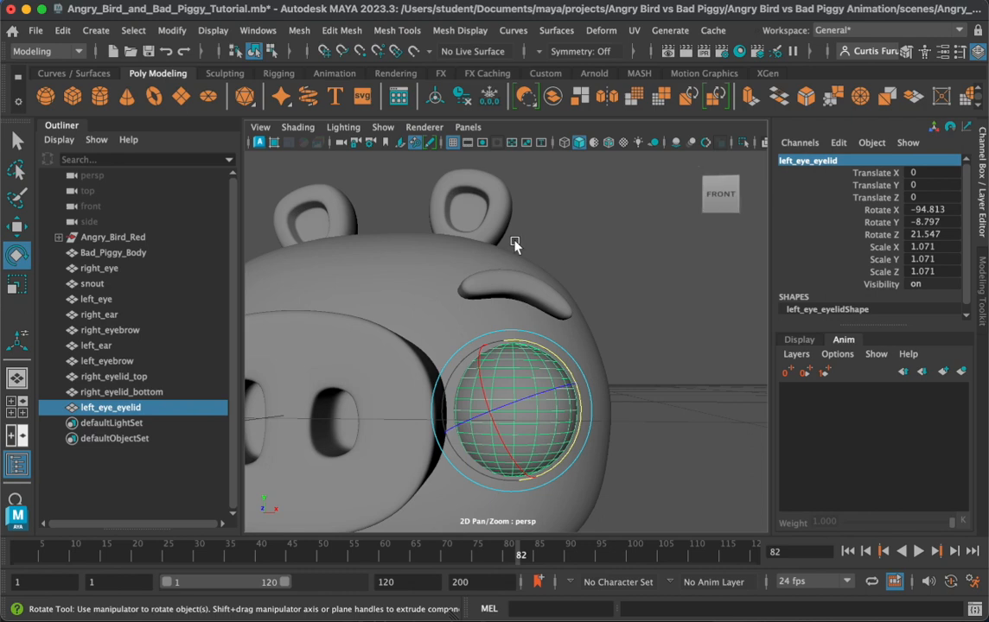
pyautogui.click(171, 30)
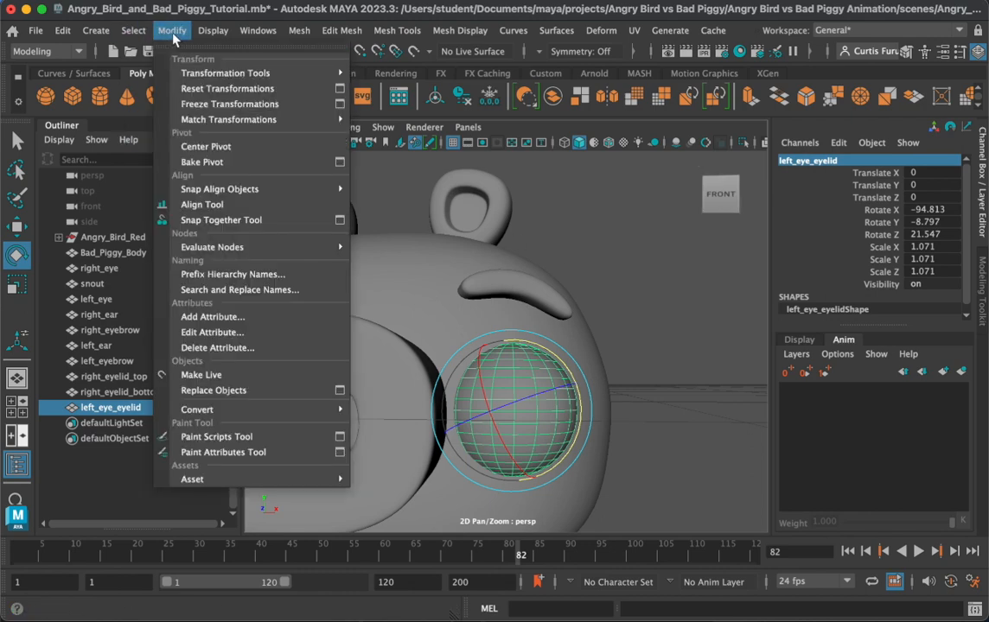
pyautogui.click(194, 105)
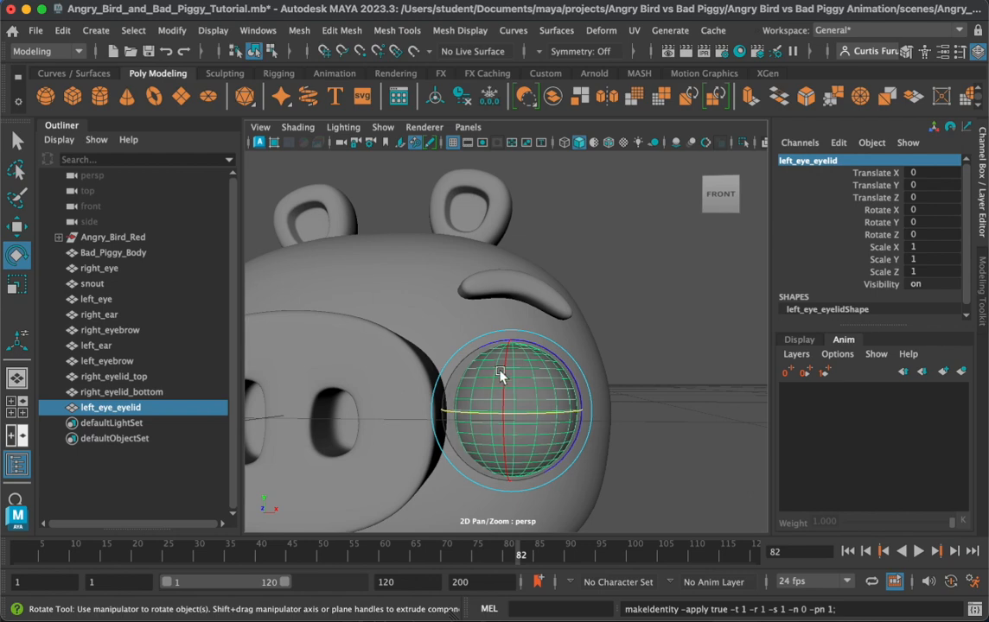
# Step: Delete the faces of the left eyelid sphere's lower half using X-ray shading, and restore normal shading
pyautogui.press('q')
pyautogui.keyDown('alt'); pyautogui.moveTo(503, 375); pyautogui.dragTo(514, 422); pyautogui.keyUp('alt')
pyautogui.moveTo(500, 213); pyautogui.dragTo(482, 263, button='right')
pyautogui.moveTo(514, 214); pyautogui.dragTo(479, 371, button='right')
pyautogui.moveTo(479, 371)
pyautogui.keyDown('alt'); pyautogui.mouseDown()
pyautogui.moveTo(470, 358)
pyautogui.moveTo(474, 367)
pyautogui.mouseUp(); pyautogui.keyUp('alt')
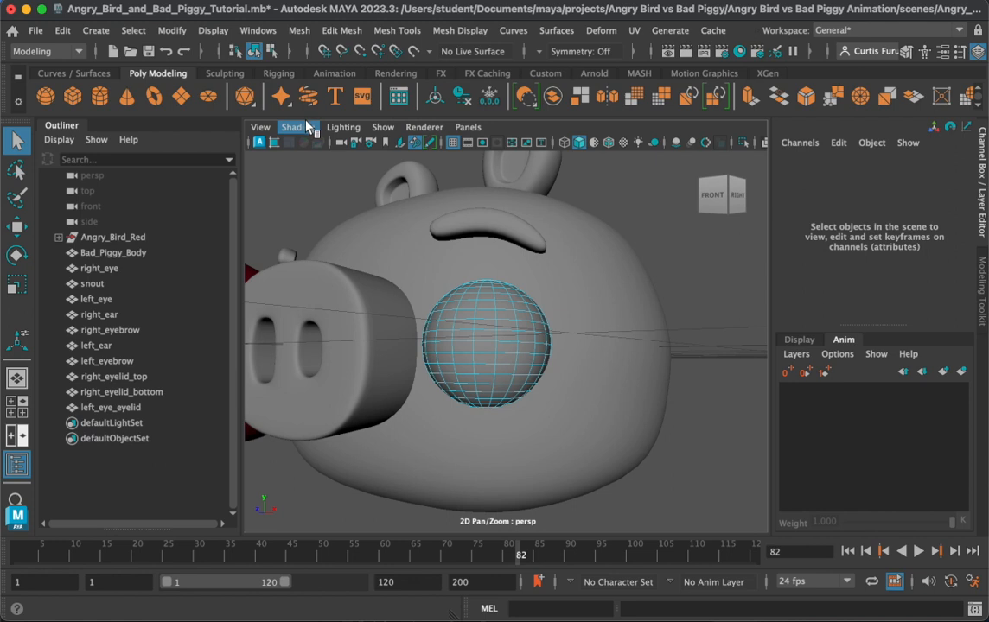
pyautogui.click(309, 127)
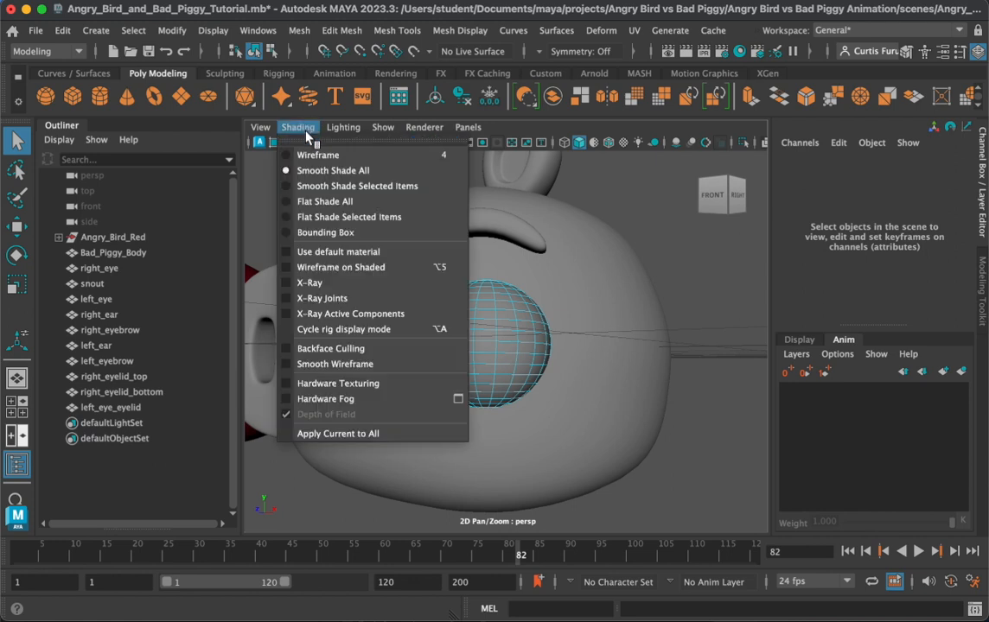
pyautogui.click(335, 283)
pyautogui.keyDown('alt'); pyautogui.moveTo(501, 357); pyautogui.dragTo(522, 354, button='right'); pyautogui.keyUp('alt')
pyautogui.keyDown('alt'); pyautogui.moveTo(522, 354); pyautogui.dragTo(461, 356); pyautogui.keyUp('alt')
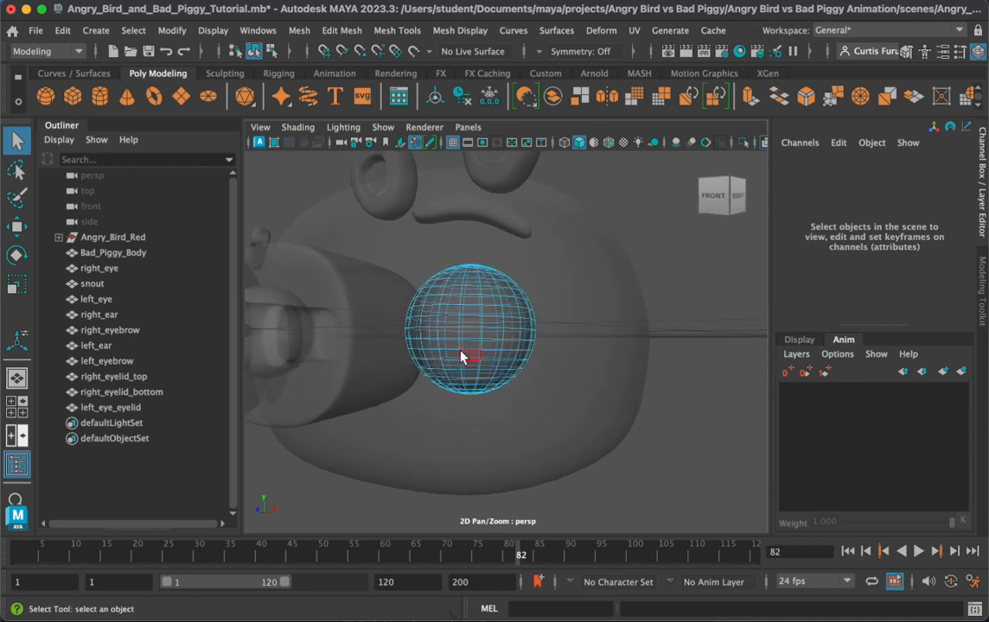
pyautogui.moveTo(536, 406); pyautogui.dragTo(518, 372)
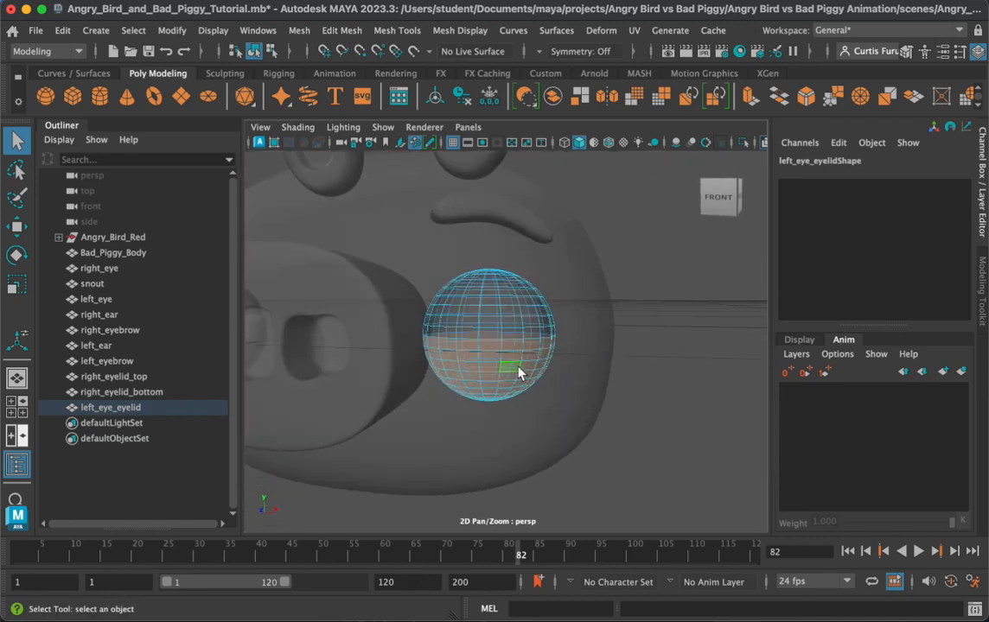
pyautogui.press('Delete')
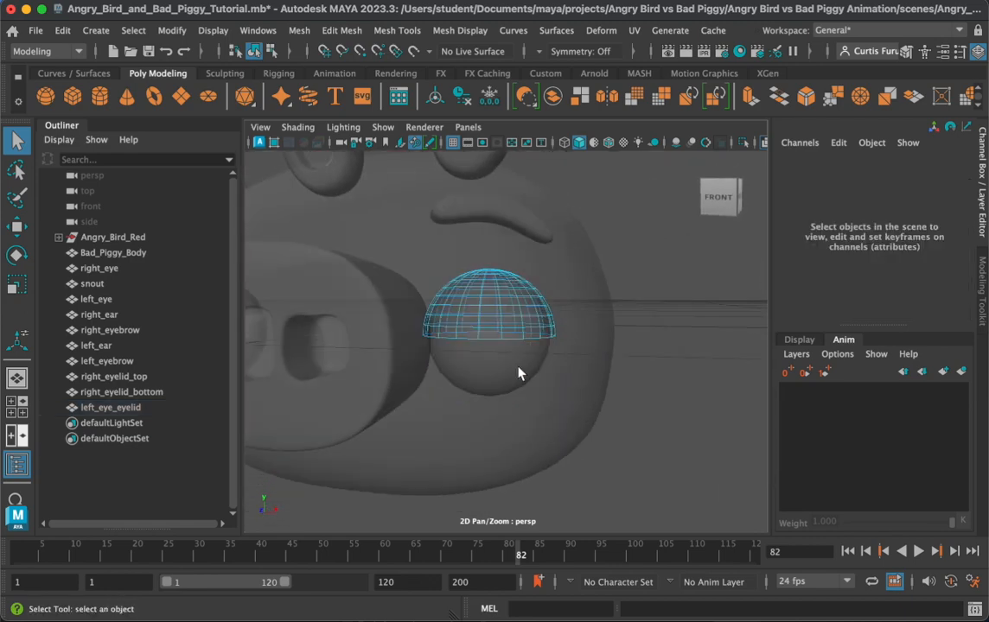
pyautogui.click(302, 127)
pyautogui.click(305, 292)
# Step: Extrude the left eyelid's open bottom edge loop and merge it to center to close the underside, returning to object mode
pyautogui.keyDown('alt'); pyautogui.moveTo(305, 292); pyautogui.dragTo(450, 255); pyautogui.keyUp('alt')
pyautogui.rightClick(449, 213)
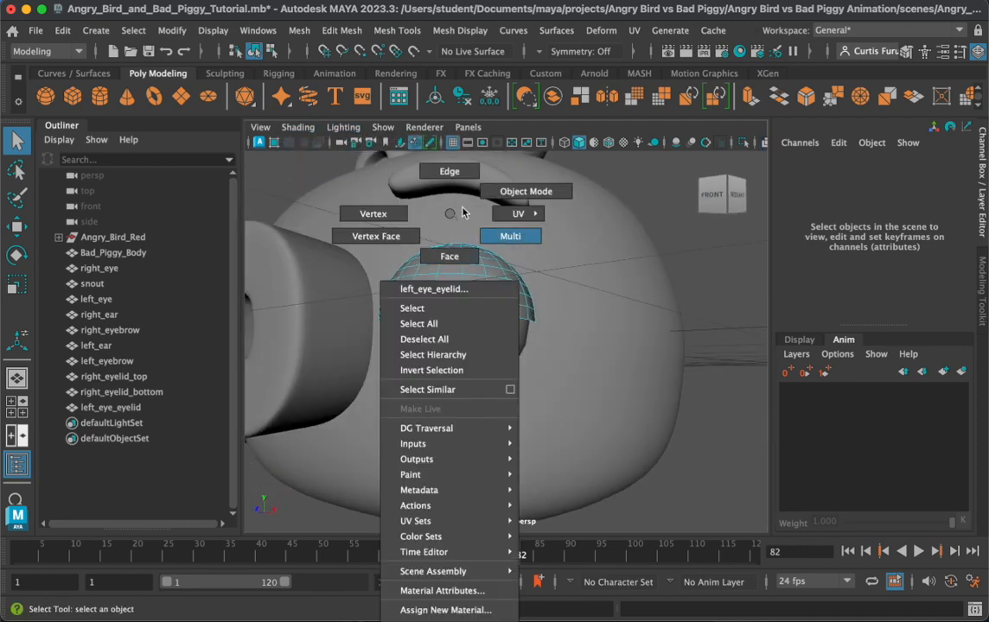
pyautogui.click(524, 191)
pyautogui.moveTo(443, 308)
pyautogui.keyDown('alt'); pyautogui.mouseDown()
pyautogui.moveTo(475, 311)
pyautogui.moveTo(438, 311)
pyautogui.moveTo(448, 311)
pyautogui.moveTo(452, 289)
pyautogui.mouseUp(); pyautogui.keyUp('alt')
pyautogui.press('e')
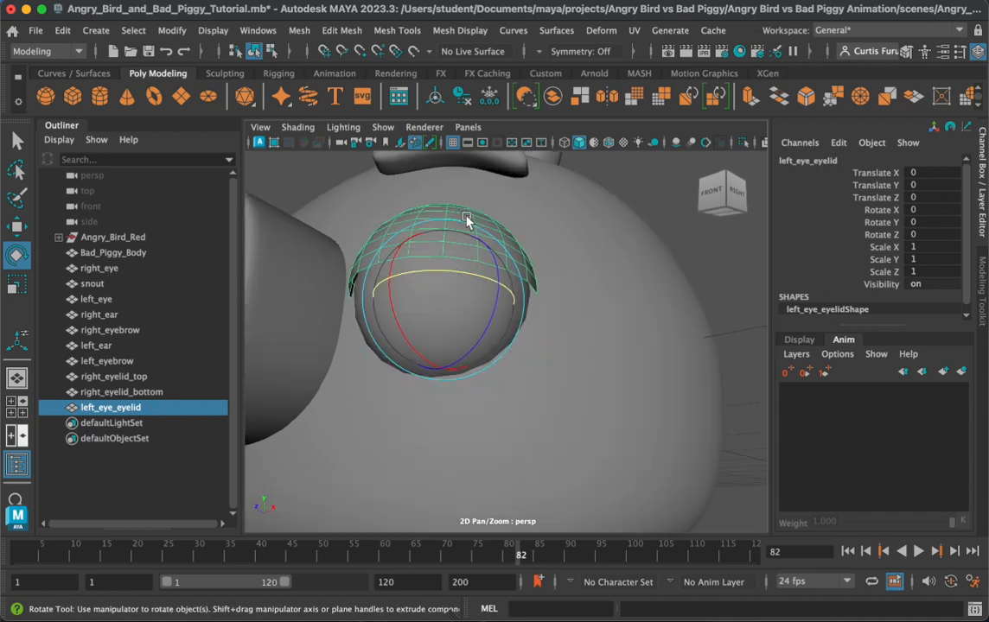
pyautogui.moveTo(466, 220); pyautogui.dragTo(466, 170, button='right')
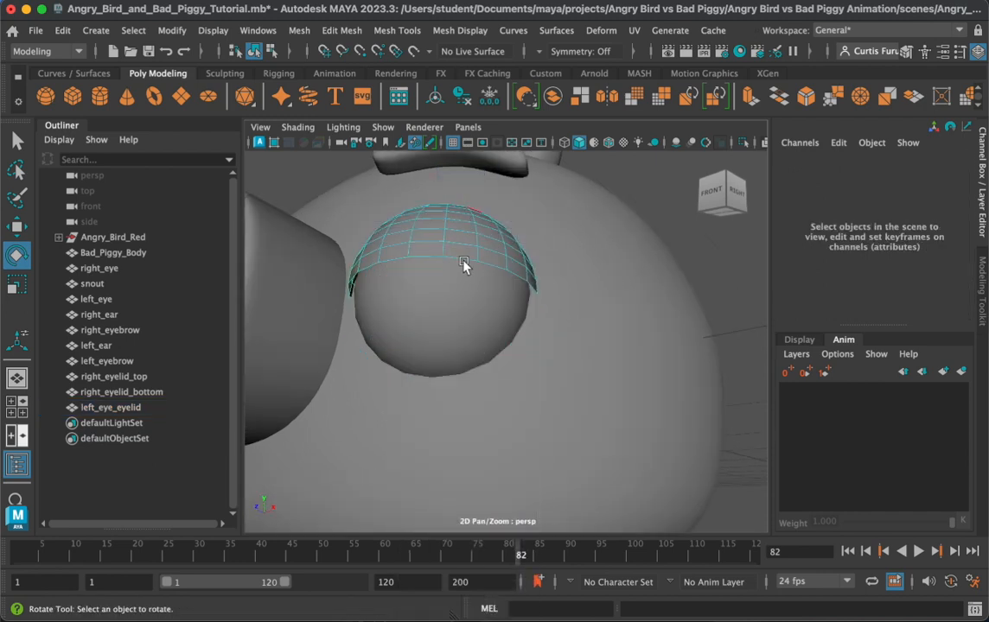
pyautogui.press('F8')
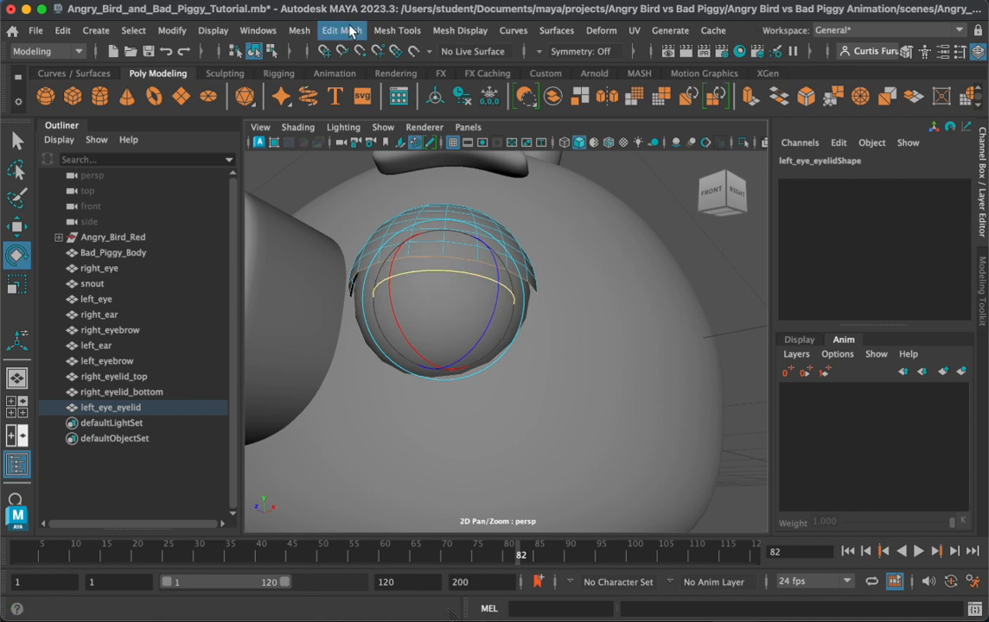
pyautogui.hotkey('ctrl', 'e')
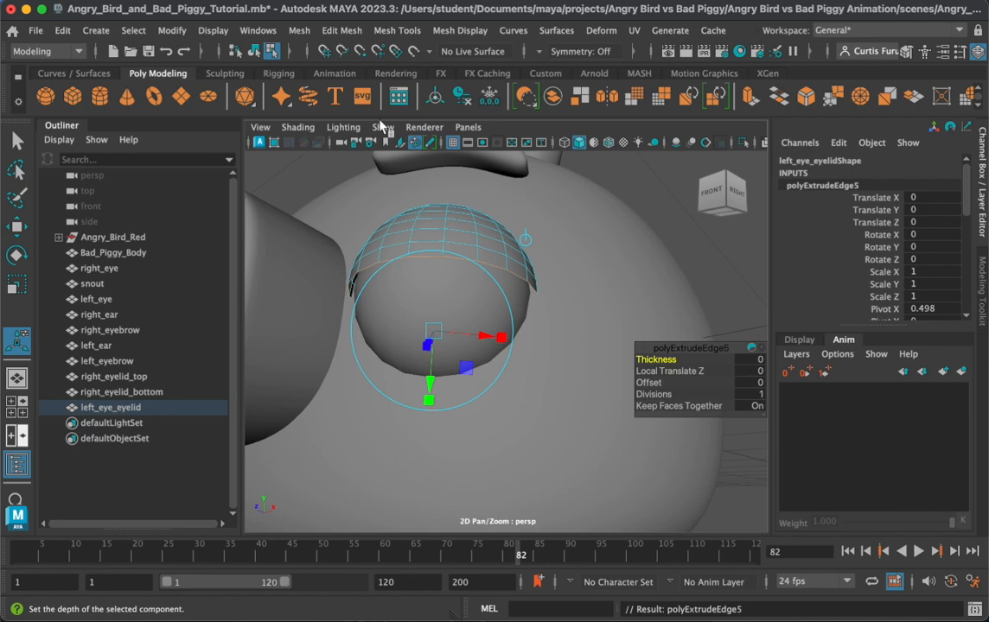
pyautogui.click(341, 30)
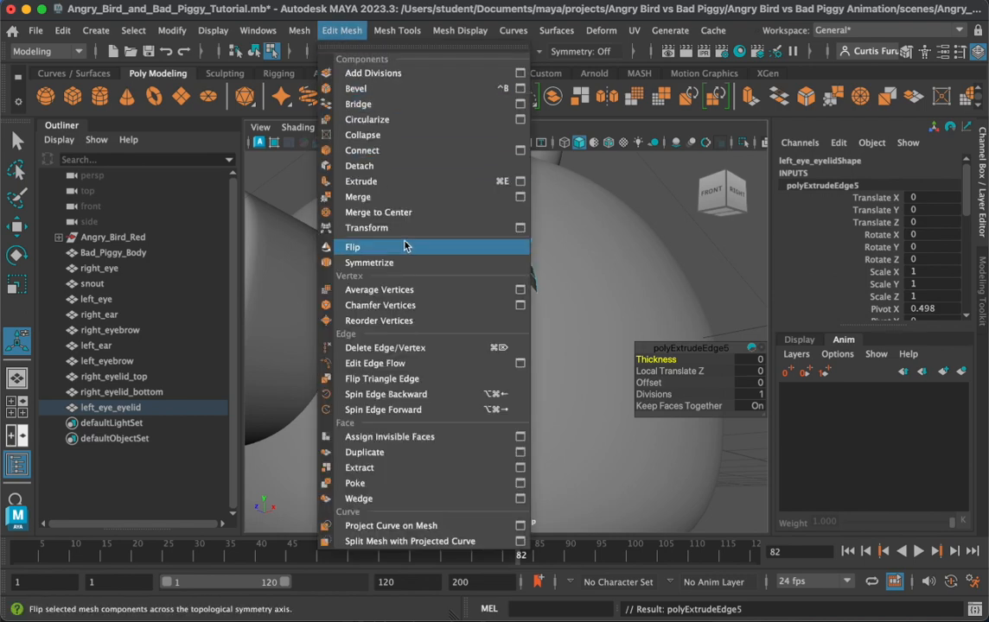
pyautogui.click(403, 212)
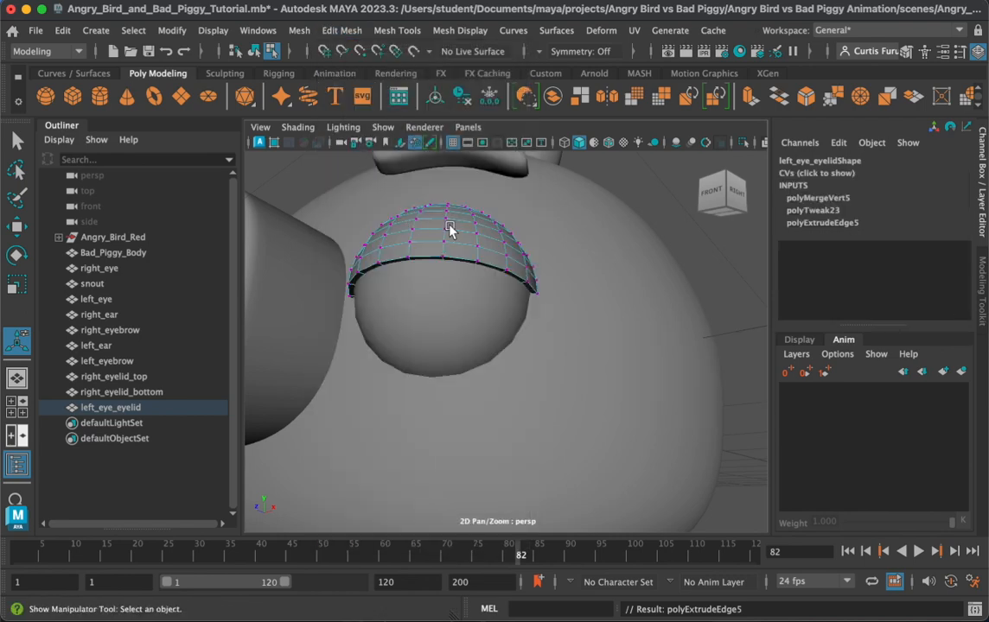
pyautogui.moveTo(449, 228); pyautogui.dragTo(521, 191, button='right')
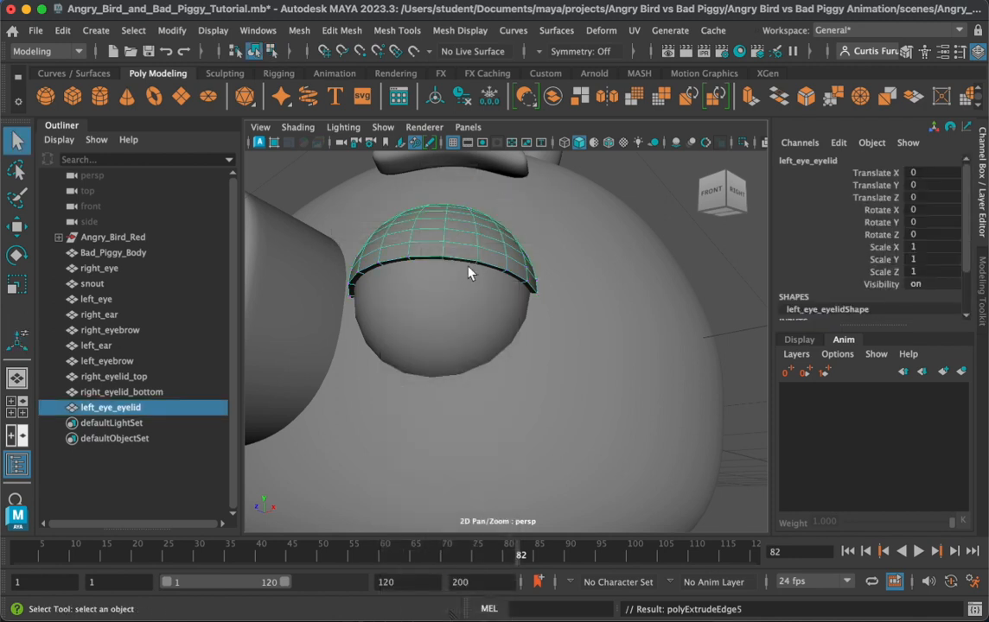
pyautogui.keyDown('alt'); pyautogui.moveTo(470, 248); pyautogui.dragTo(397, 250); pyautogui.keyUp('alt')
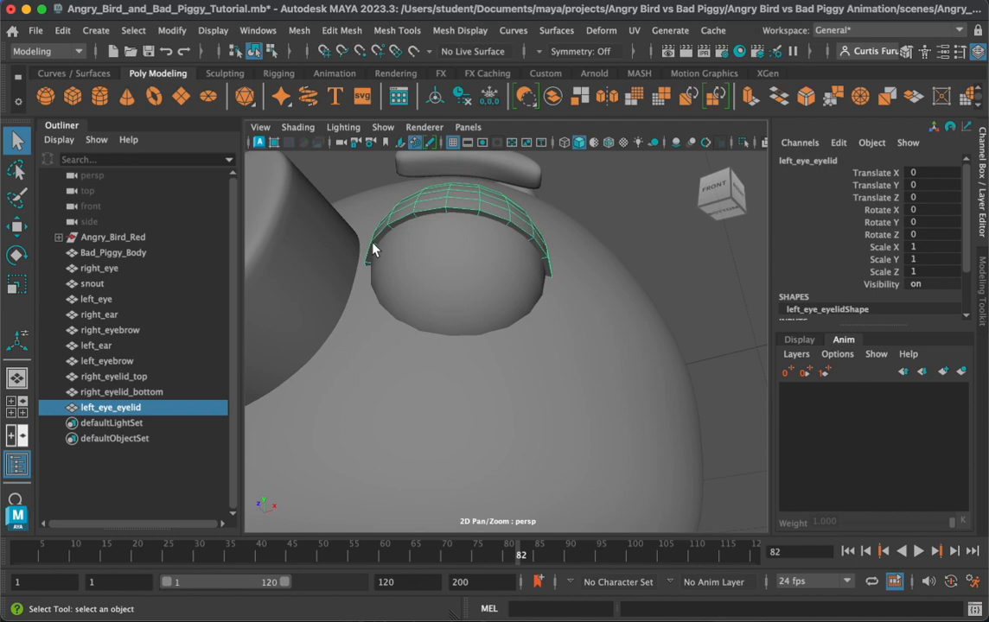
pyautogui.keyDown('alt'); pyautogui.moveTo(553, 257); pyautogui.dragTo(492, 266); pyautogui.keyUp('alt')
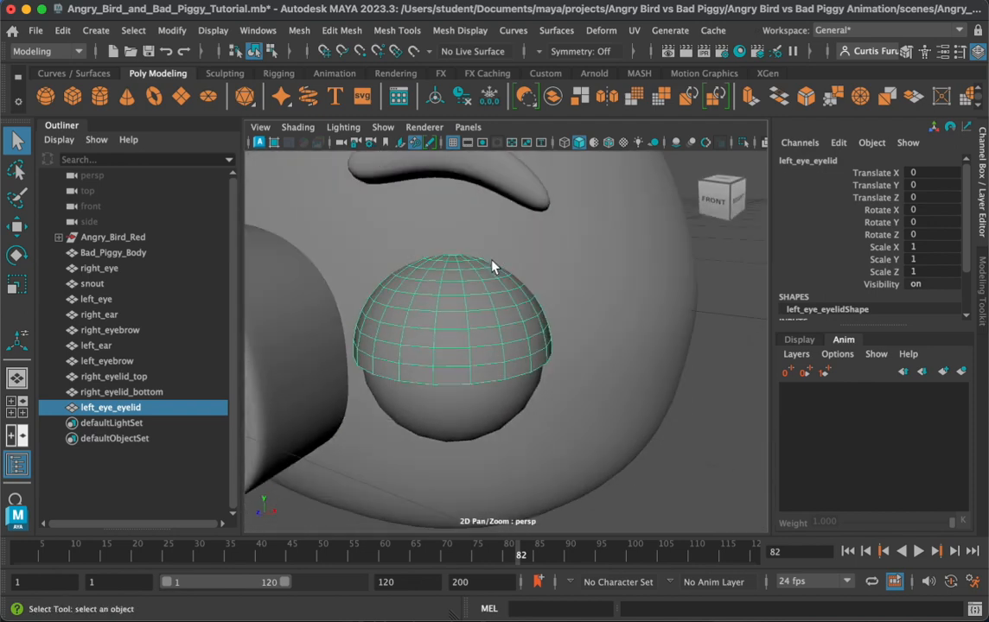
# Step: Try to rotate the left eyelid by about -70° around its X axis, and undo the rotation
pyautogui.press('e')
pyautogui.keyDown('alt'); pyautogui.moveTo(492, 264); pyautogui.dragTo(461, 265, button='middle'); pyautogui.keyUp('alt')
pyautogui.keyDown('alt'); pyautogui.moveTo(462, 264); pyautogui.dragTo(450, 214); pyautogui.keyUp('alt')
pyautogui.keyDown('alt'); pyautogui.moveTo(475, 231); pyautogui.dragTo(411, 278); pyautogui.keyUp('alt')
pyautogui.hotkey('ctrl', 'z')
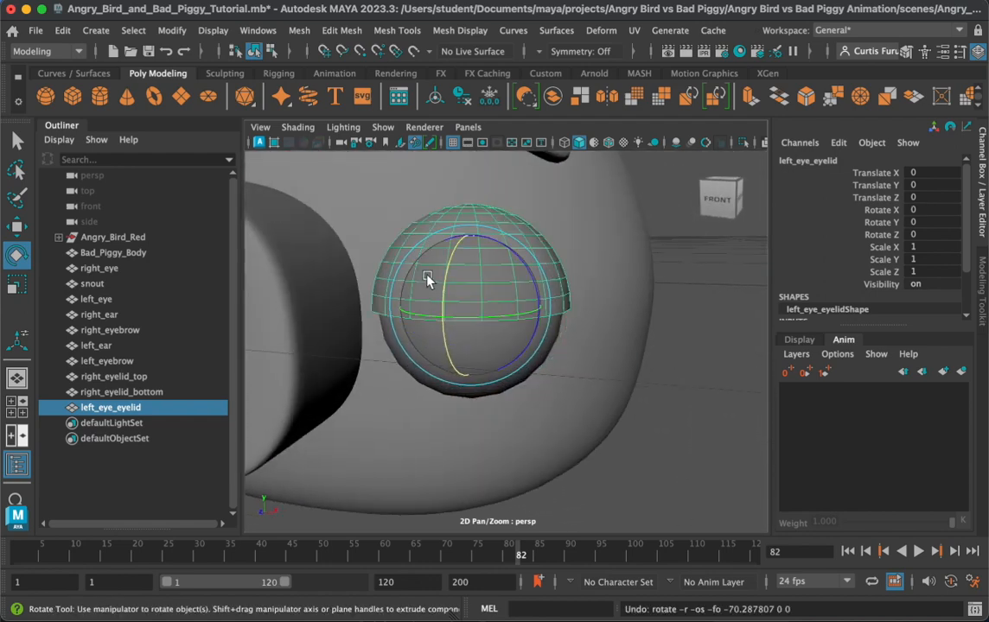
# Step: Rotate the left eyelid to about -7.2° X, 32.9° Y and 5.5° Z so it covers the upper eye
pyautogui.moveTo(459, 322); pyautogui.dragTo(459, 225)
pyautogui.moveTo(482, 338); pyautogui.dragTo(494, 335)
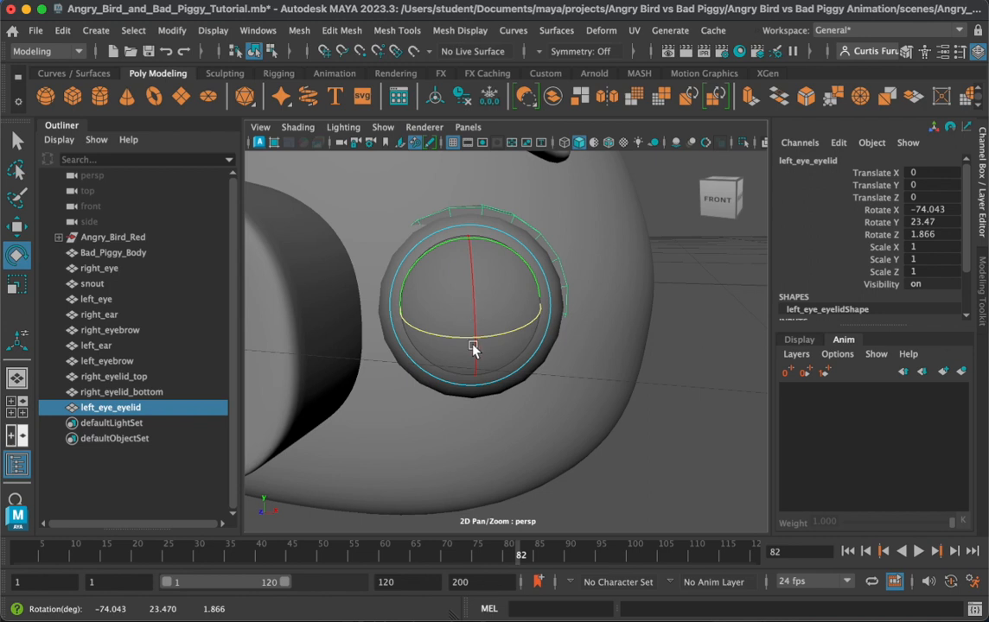
pyautogui.moveTo(497, 333); pyautogui.dragTo(483, 294)
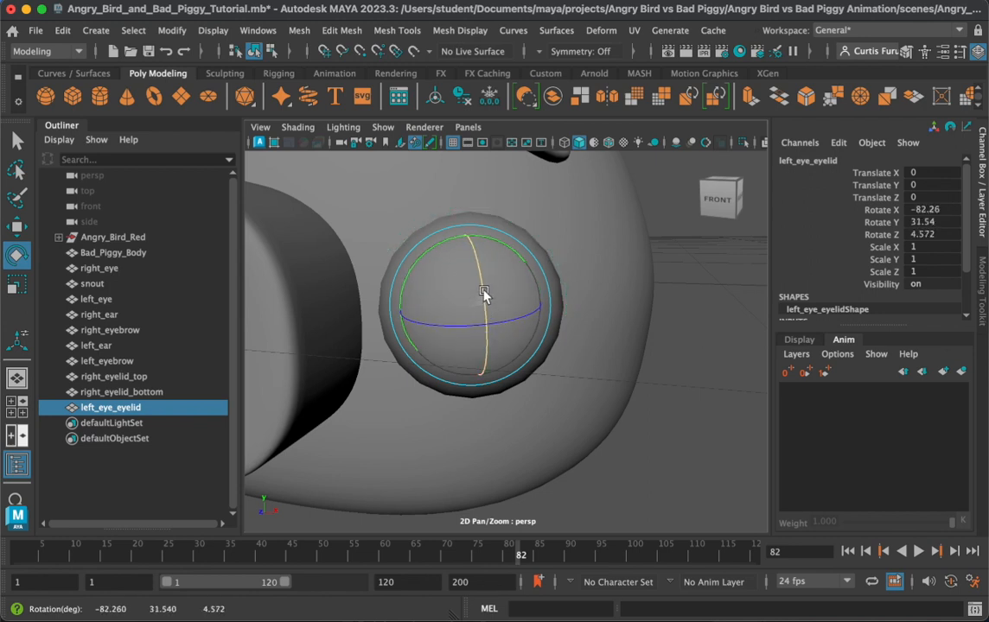
pyautogui.keyDown('alt'); pyautogui.moveTo(487, 338); pyautogui.dragTo(477, 303); pyautogui.keyUp('alt')
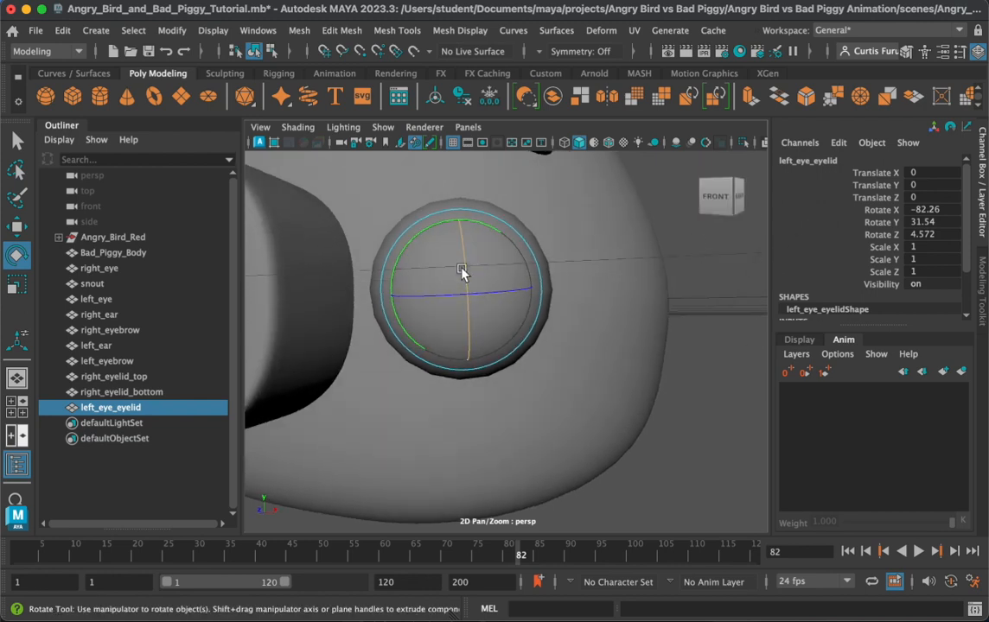
pyautogui.moveTo(464, 263); pyautogui.dragTo(469, 351)
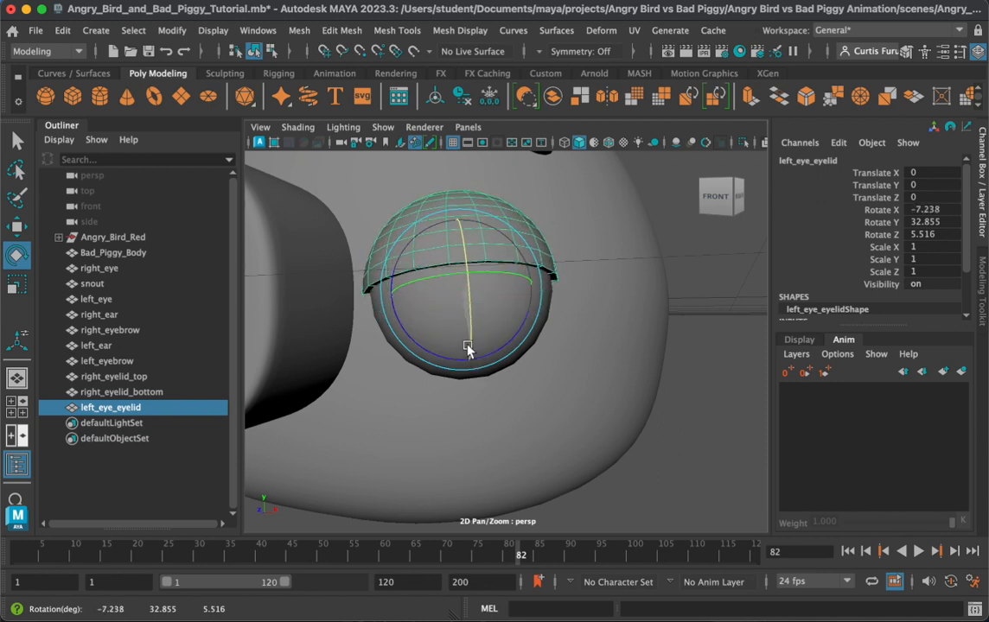
# Step: Adjust the left eyelid's X rotation to about -11.6°
pyautogui.scroll(-3, 483, 296)
pyautogui.keyDown('alt'); pyautogui.moveTo(544, 294); pyautogui.dragTo(684, 308, button='middle'); pyautogui.keyUp('alt')
pyautogui.keyDown('alt'); pyautogui.moveTo(683, 309); pyautogui.dragTo(684, 284); pyautogui.keyUp('alt')
pyautogui.keyDown('alt'); pyautogui.moveTo(683, 285); pyautogui.dragTo(397, 312, button='middle'); pyautogui.keyUp('alt')
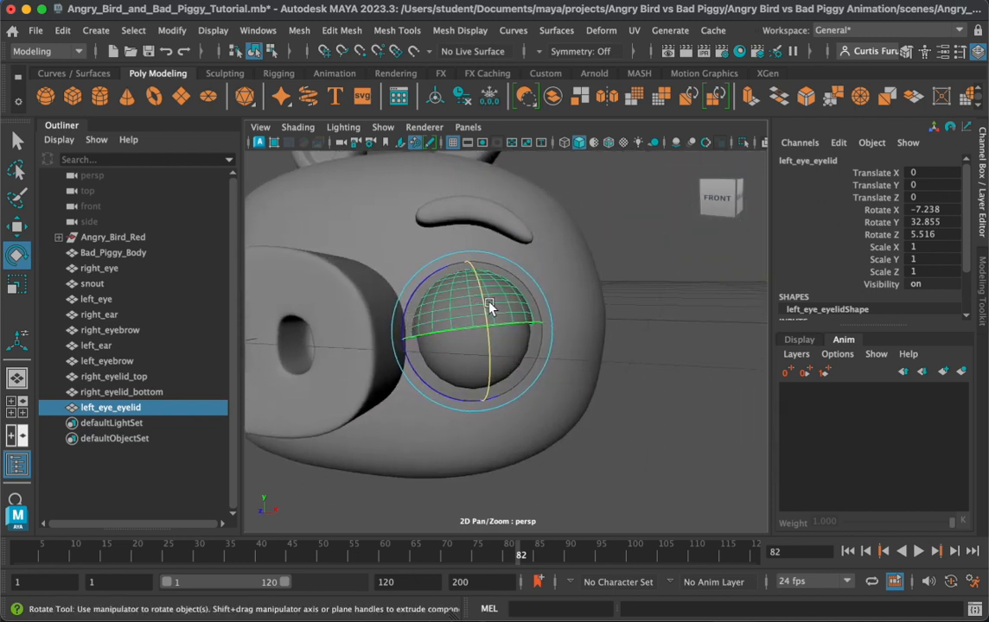
pyautogui.moveTo(483, 307); pyautogui.dragTo(487, 298)
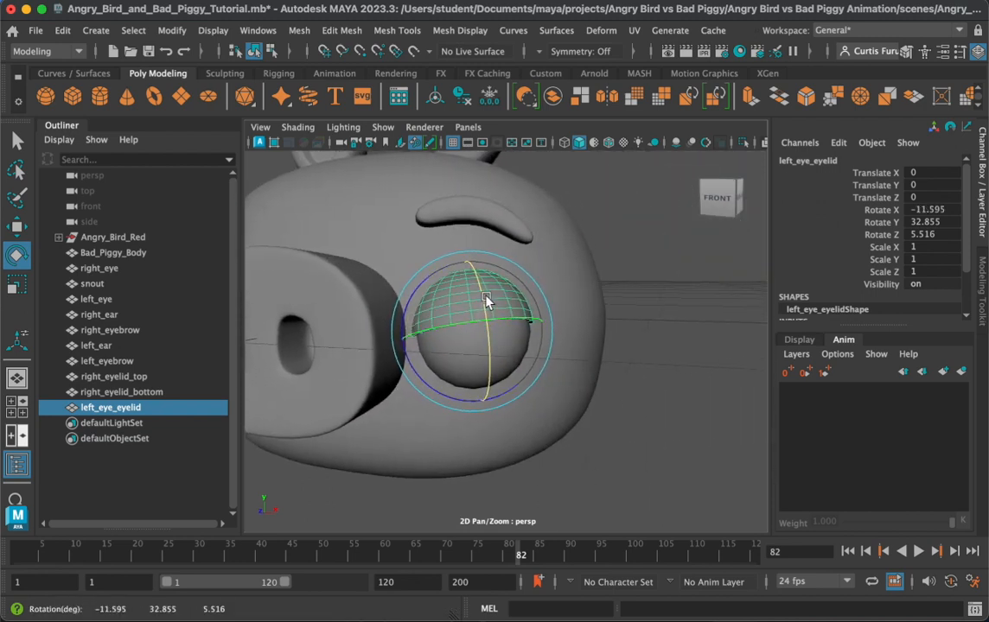
# Step: Rename the left eyelid left_eye_eyelid_top and adjust its rotation to about -15.7° X, 31.3° Y and -2.2° Z
pyautogui.click(833, 161)
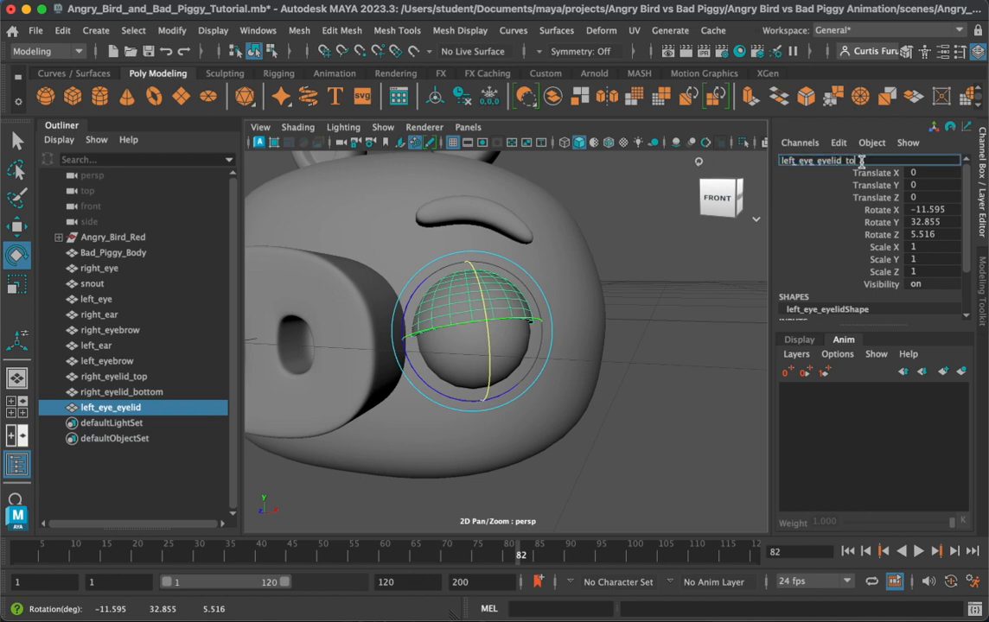
pyautogui.press('Return')
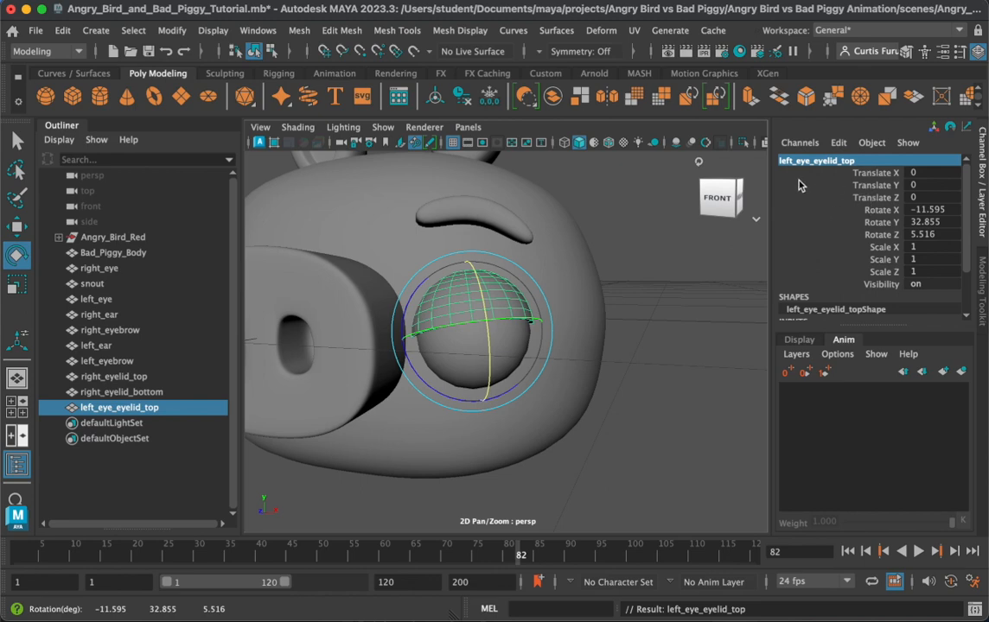
pyautogui.keyDown('alt'); pyautogui.moveTo(526, 331); pyautogui.dragTo(665, 275); pyautogui.keyUp('alt')
pyautogui.moveTo(569, 280)
pyautogui.keyDown('alt'); pyautogui.mouseDown()
pyautogui.moveTo(619, 284)
pyautogui.moveTo(553, 276)
pyautogui.mouseUp(); pyautogui.keyUp('alt')
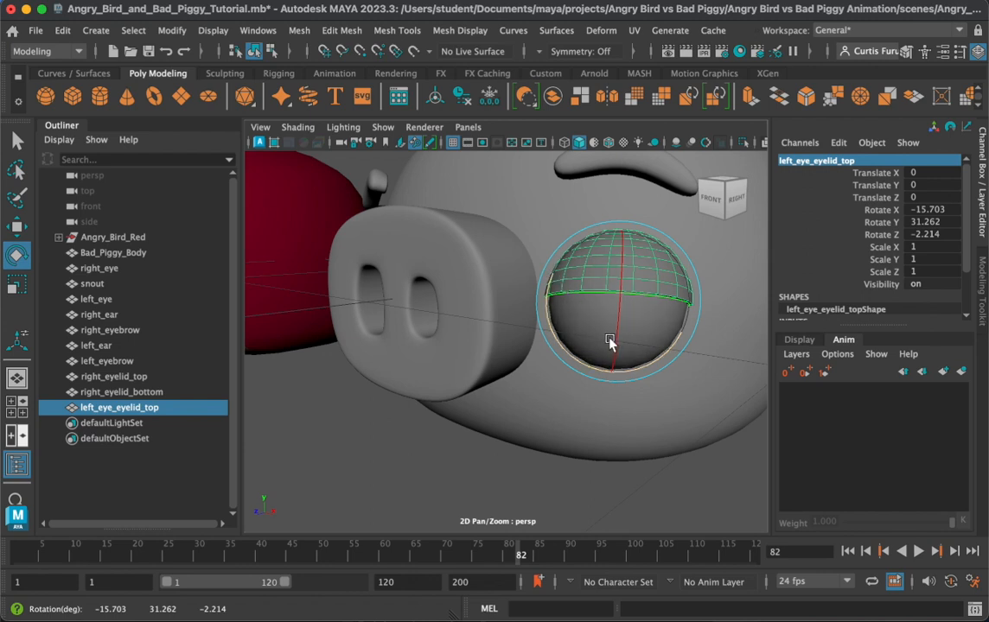
# Step: Duplicate the left top eyelid as left_eye_eyelid_bottom, rotated to about 207.4° X so it covers the lower part of the eye
pyautogui.hotkey('ctrl', 'd')
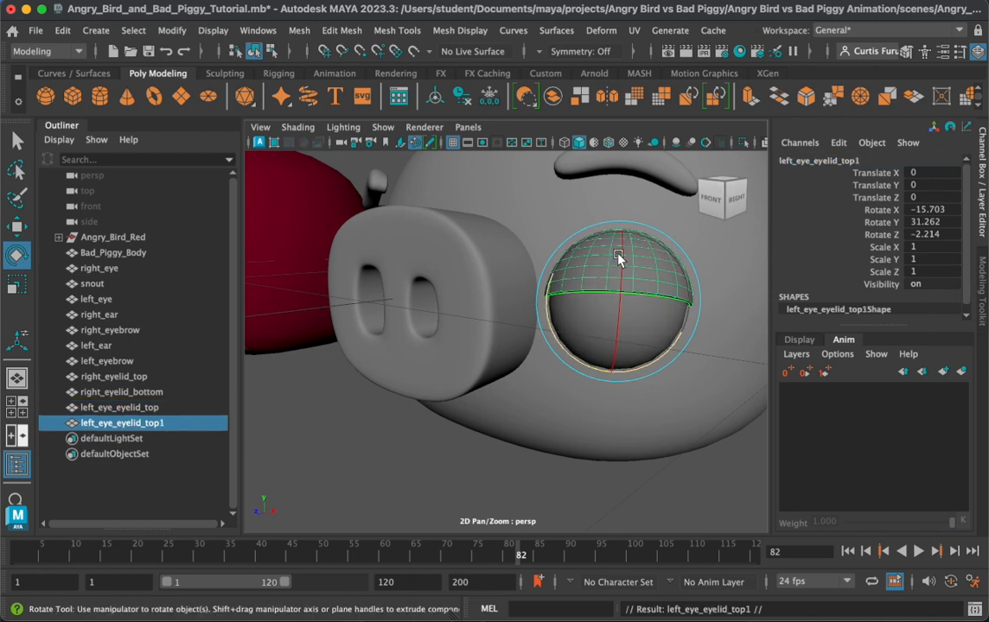
pyautogui.moveTo(625, 254); pyautogui.dragTo(617, 321)
pyautogui.moveTo(624, 264); pyautogui.dragTo(627, 342)
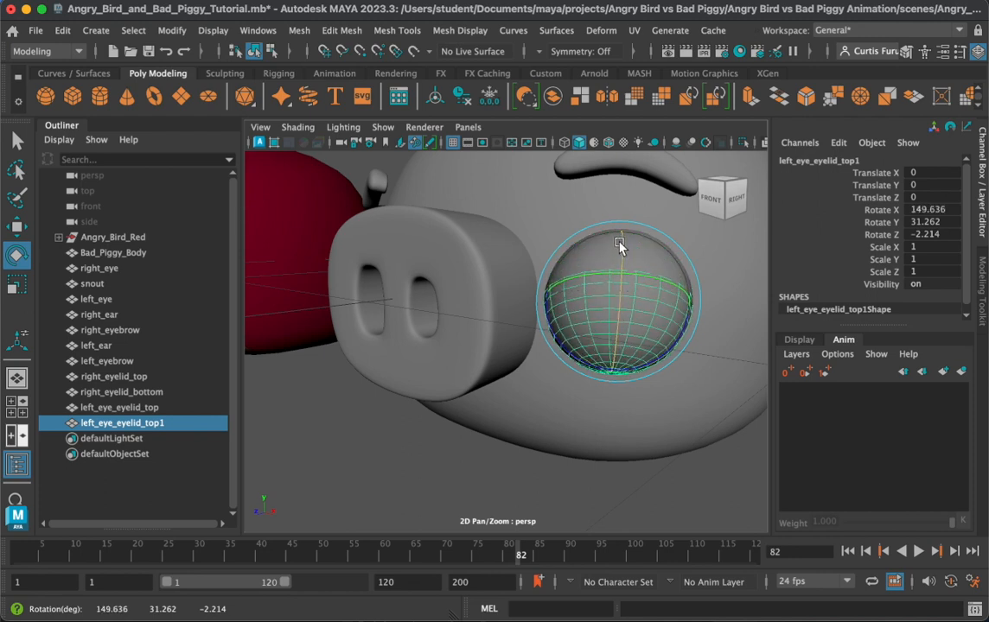
pyautogui.moveTo(625, 245); pyautogui.dragTo(624, 312)
pyautogui.moveTo(623, 267); pyautogui.dragTo(622, 264)
pyautogui.doubleClick(837, 161)
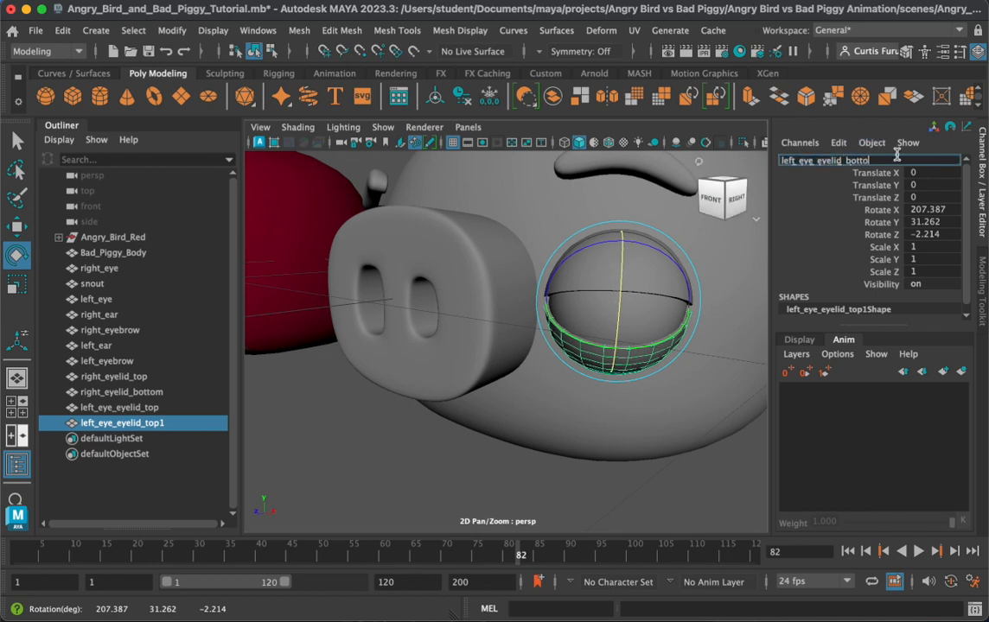
pyautogui.press('Return')
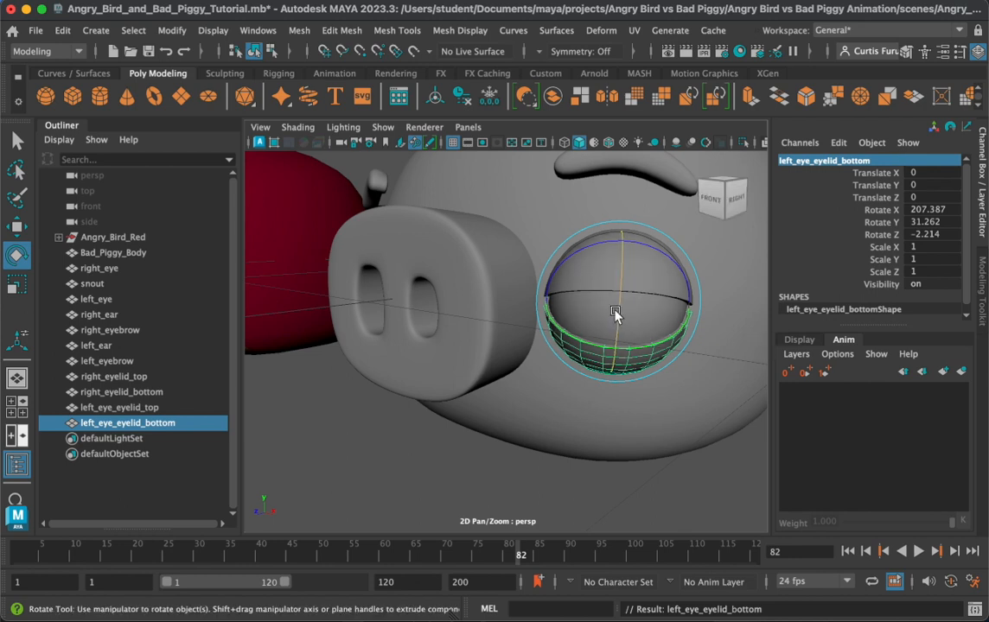
# Step: Rotate the left bottom eyelid to about 259° X and the left top eyelid to about -89.8° X, fully opening the eye
pyautogui.moveTo(615, 313); pyautogui.dragTo(614, 369)
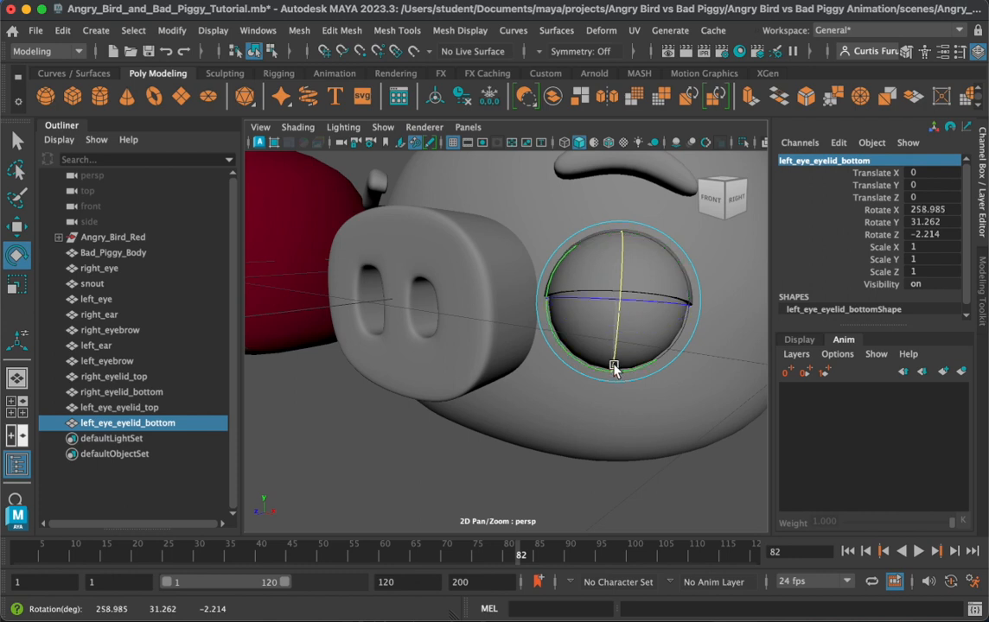
pyautogui.click(704, 253)
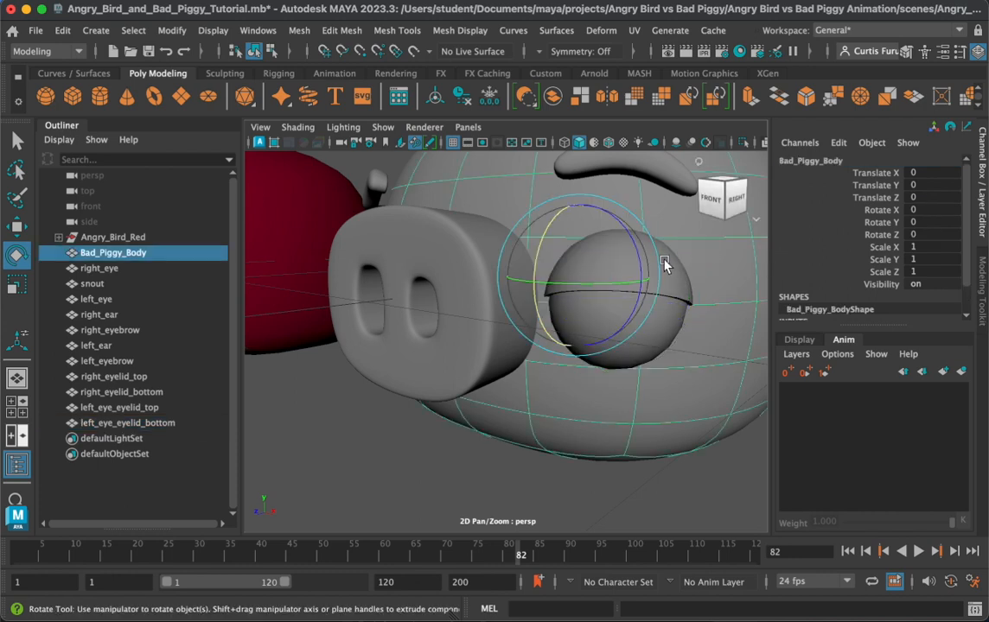
pyautogui.click(670, 273)
pyautogui.moveTo(621, 289); pyautogui.dragTo(627, 203)
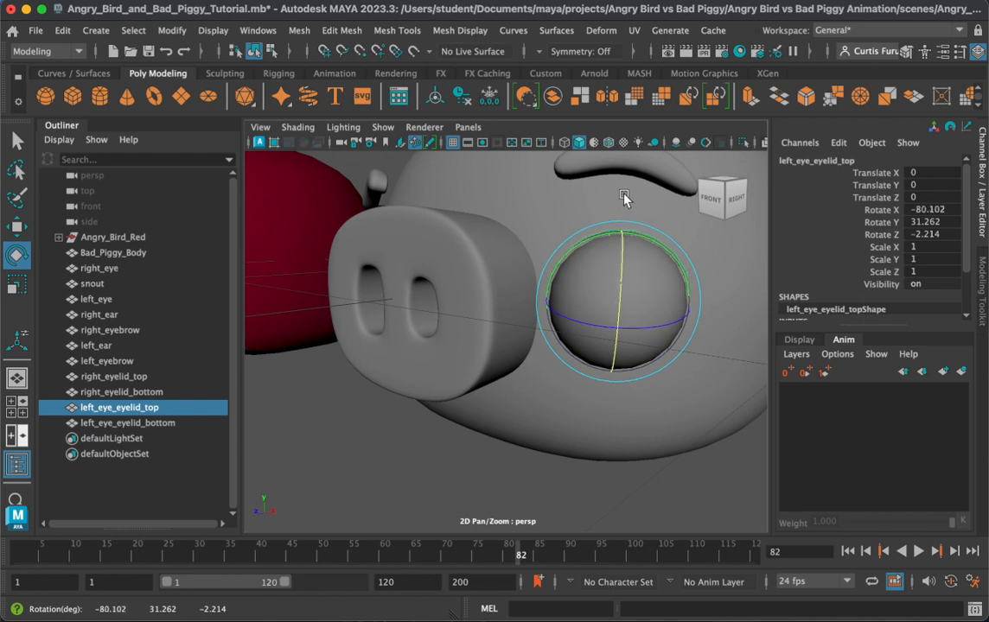
pyautogui.moveTo(650, 267); pyautogui.dragTo(625, 273)
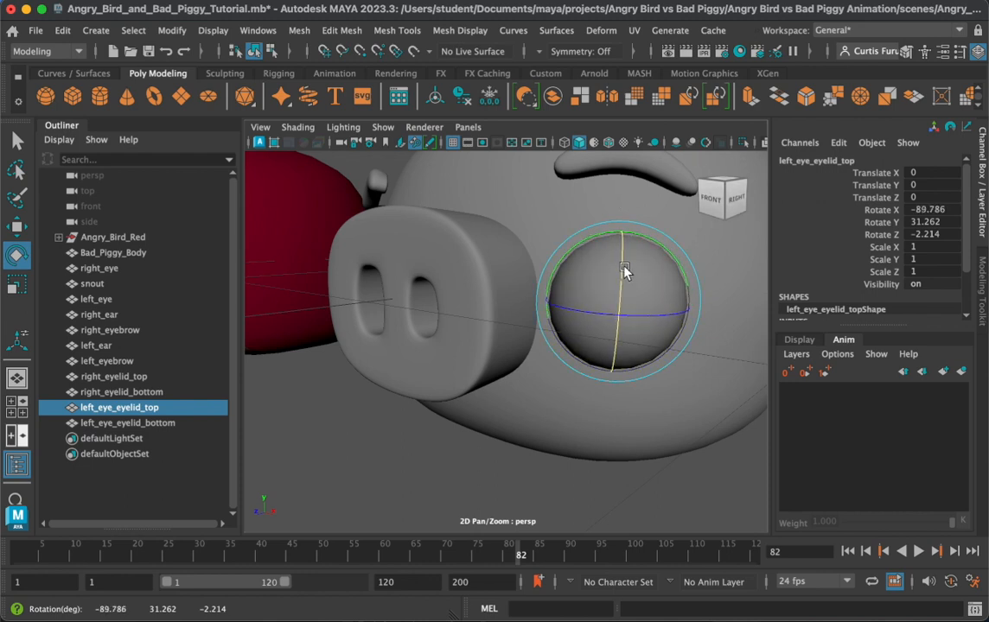
pyautogui.click(514, 509)
pyautogui.moveTo(536, 406)
pyautogui.keyDown('alt'); pyautogui.mouseDown()
pyautogui.moveTo(576, 406)
pyautogui.moveTo(526, 408)
pyautogui.mouseUp(); pyautogui.keyUp('alt')
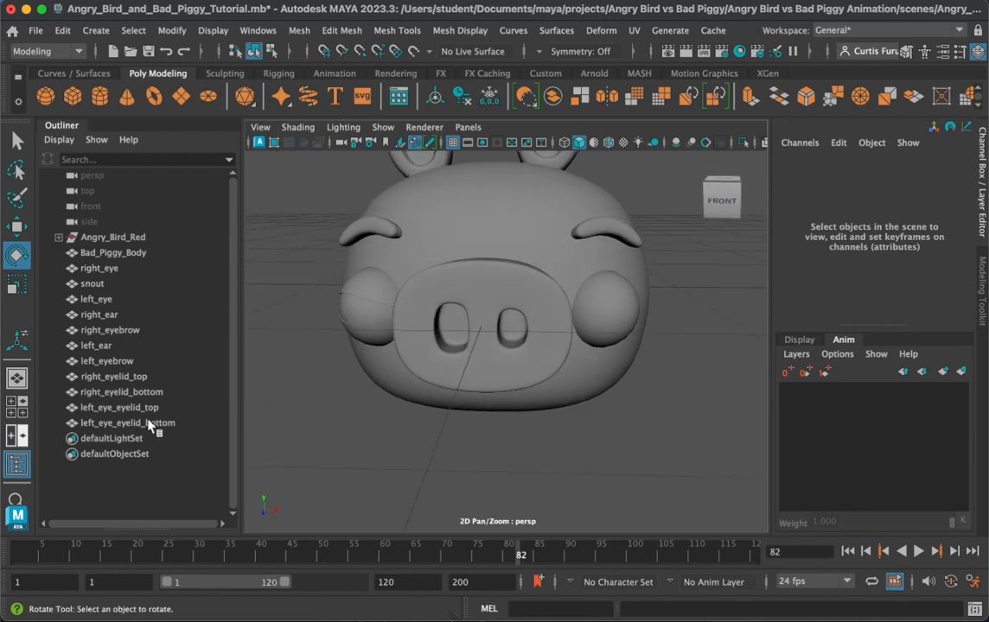
# Step: Rotate left_eye_eyelid_top to about -42° X and left_eye_eyelid_bottom to about 192.6° X to partly close the left eye
pyautogui.click(121, 407)
pyautogui.moveTo(635, 269); pyautogui.dragTo(642, 333)
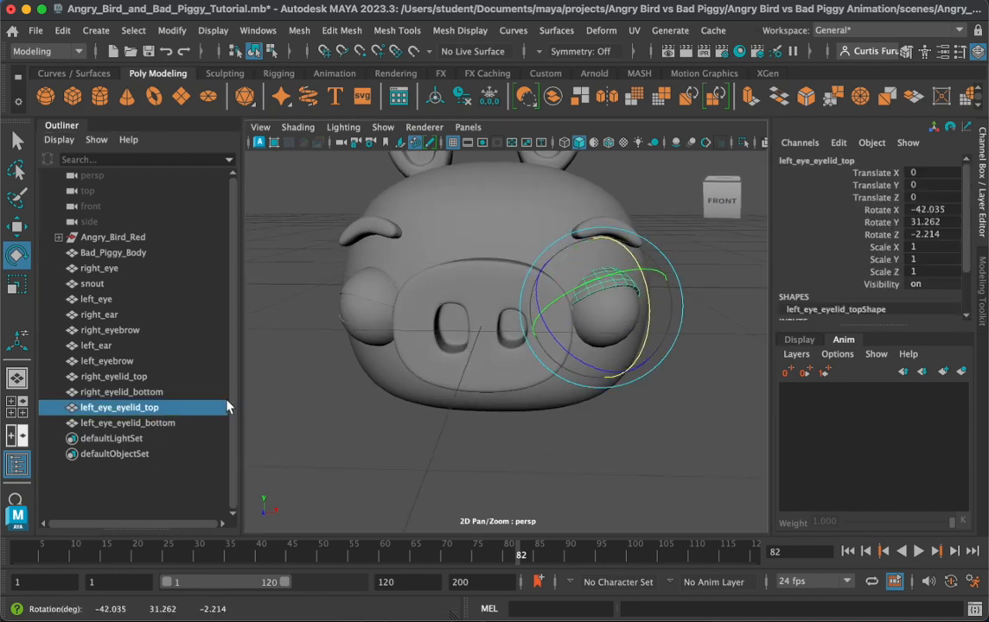
pyautogui.click(150, 423)
pyautogui.moveTo(642, 357); pyautogui.dragTo(632, 274)
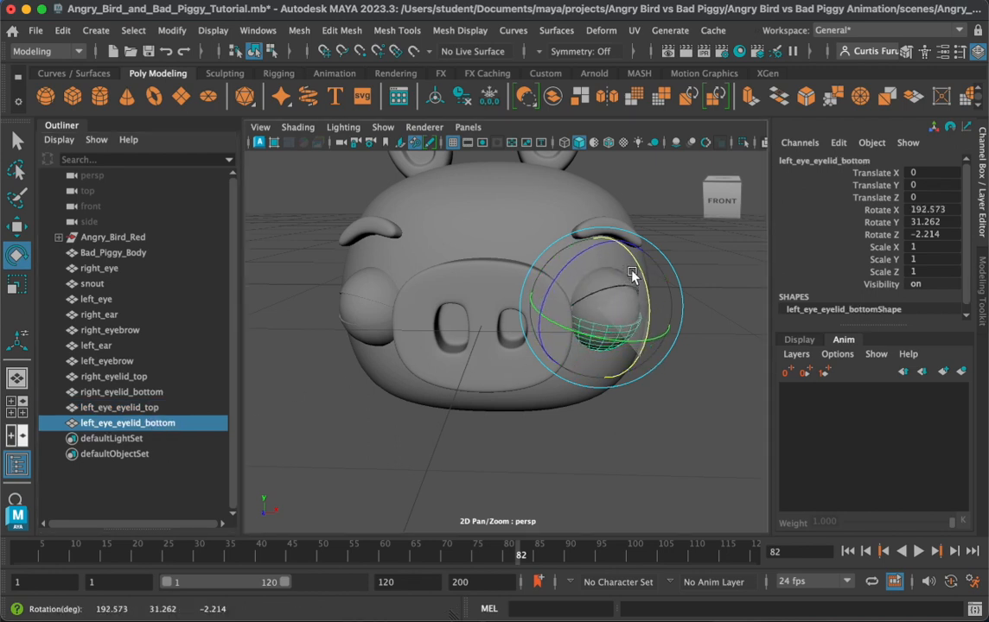
# Step: Examine the piggy's face and both eyes with their eyelids from the front and close up
pyautogui.click(346, 426)
pyautogui.keyDown('alt'); pyautogui.moveTo(534, 428); pyautogui.dragTo(534, 368); pyautogui.keyUp('alt')
pyautogui.keyDown('alt'); pyautogui.moveTo(541, 337); pyautogui.dragTo(633, 333, button='right'); pyautogui.keyUp('alt')
pyautogui.keyDown('alt'); pyautogui.moveTo(633, 333); pyautogui.dragTo(531, 354); pyautogui.keyUp('alt')
pyautogui.keyDown('alt'); pyautogui.moveTo(531, 354); pyautogui.dragTo(461, 402, button='middle'); pyautogui.keyUp('alt')
pyautogui.keyDown('alt'); pyautogui.moveTo(461, 402); pyautogui.dragTo(459, 381); pyautogui.keyUp('alt')
pyautogui.keyDown('alt'); pyautogui.moveTo(458, 382); pyautogui.dragTo(473, 296, button='middle'); pyautogui.keyUp('alt')
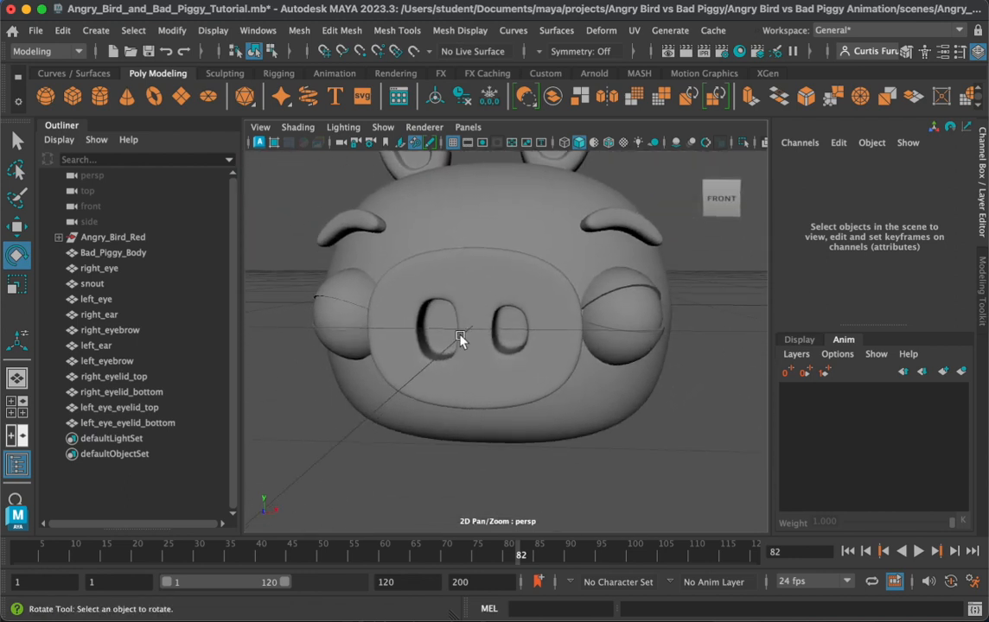
pyautogui.scroll(3, 446, 339)
pyautogui.keyDown('alt'); pyautogui.moveTo(436, 336); pyautogui.dragTo(458, 345, button='middle'); pyautogui.keyUp('alt')
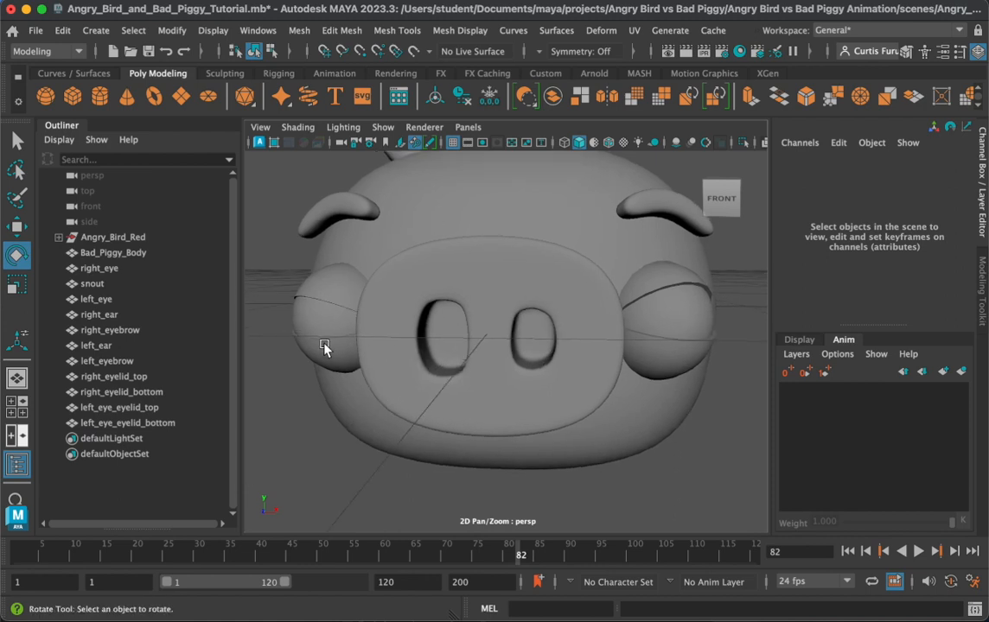
pyautogui.scroll(3, 324, 346)
pyautogui.click(272, 323)
pyautogui.keyDown('alt'); pyautogui.moveTo(347, 335); pyautogui.dragTo(476, 338, button='middle'); pyautogui.keyUp('alt')
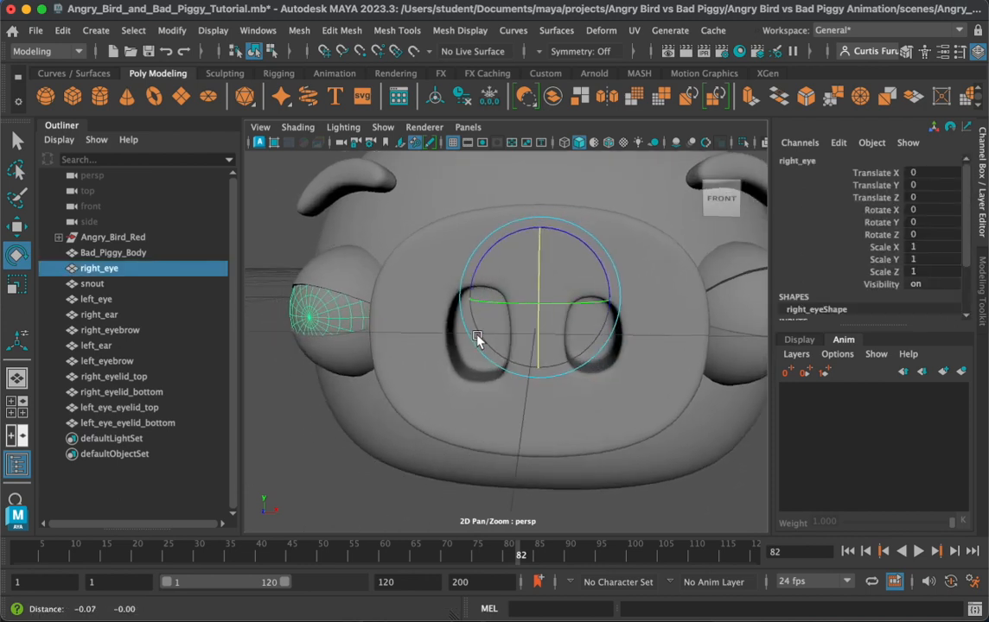
pyautogui.keyDown('alt'); pyautogui.moveTo(476, 339); pyautogui.dragTo(511, 340); pyautogui.keyUp('alt')
pyautogui.keyDown('alt'); pyautogui.moveTo(512, 340); pyautogui.dragTo(511, 338, button='middle'); pyautogui.keyUp('alt')
pyautogui.keyDown('alt'); pyautogui.moveTo(512, 337); pyautogui.dragTo(470, 364); pyautogui.keyUp('alt')
pyautogui.keyDown('alt'); pyautogui.moveTo(553, 302); pyautogui.dragTo(510, 286); pyautogui.keyUp('alt')
pyautogui.click(473, 332)
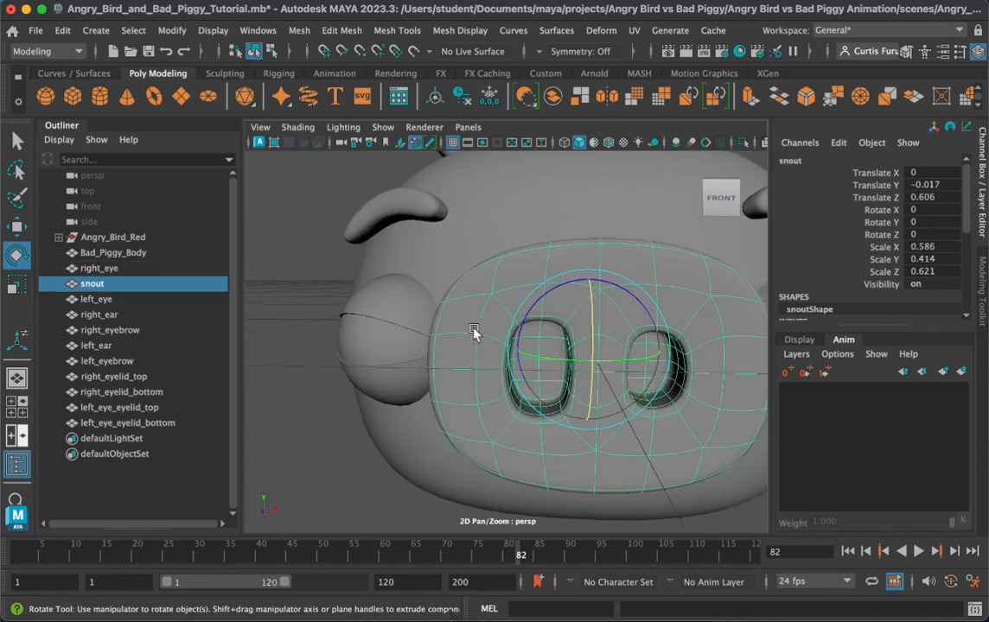
# Step: Freeze the right eye's transformations and center its pivot
pyautogui.click(370, 349)
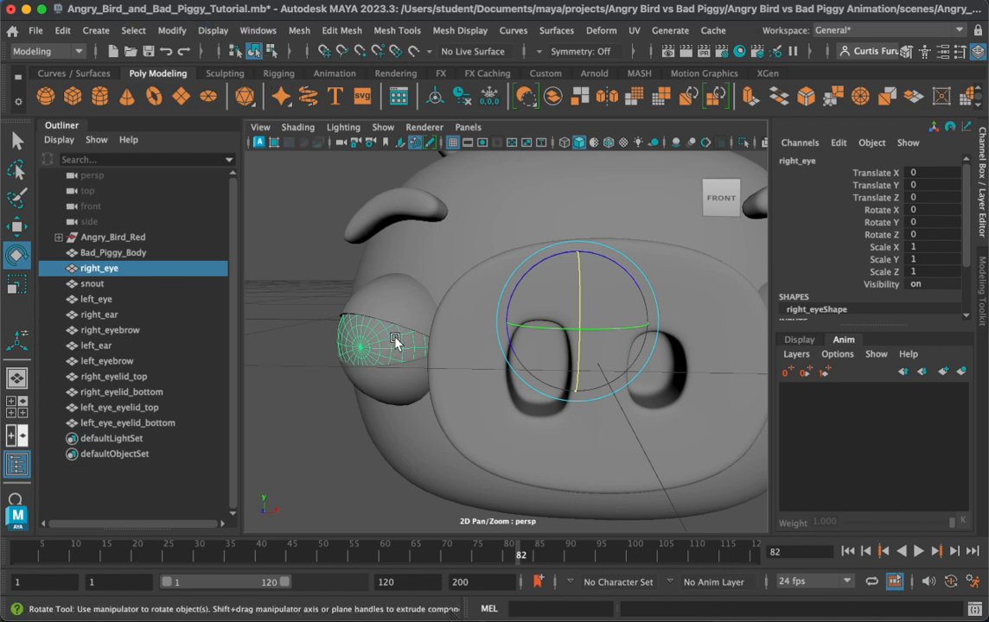
pyautogui.click(171, 30)
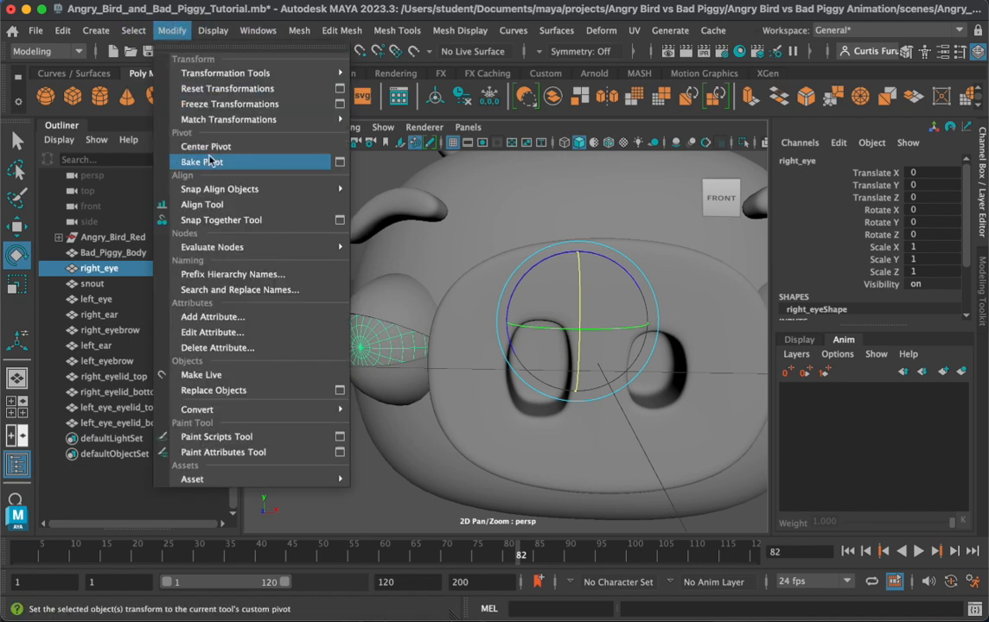
pyautogui.click(223, 105)
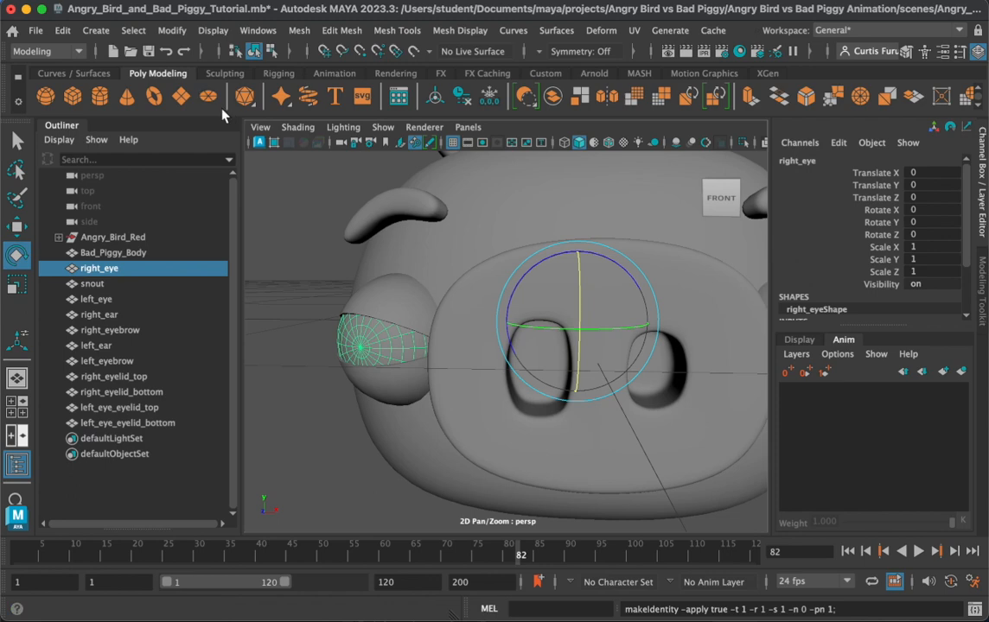
pyautogui.keyDown('alt'); pyautogui.moveTo(407, 216); pyautogui.dragTo(463, 237); pyautogui.keyUp('alt')
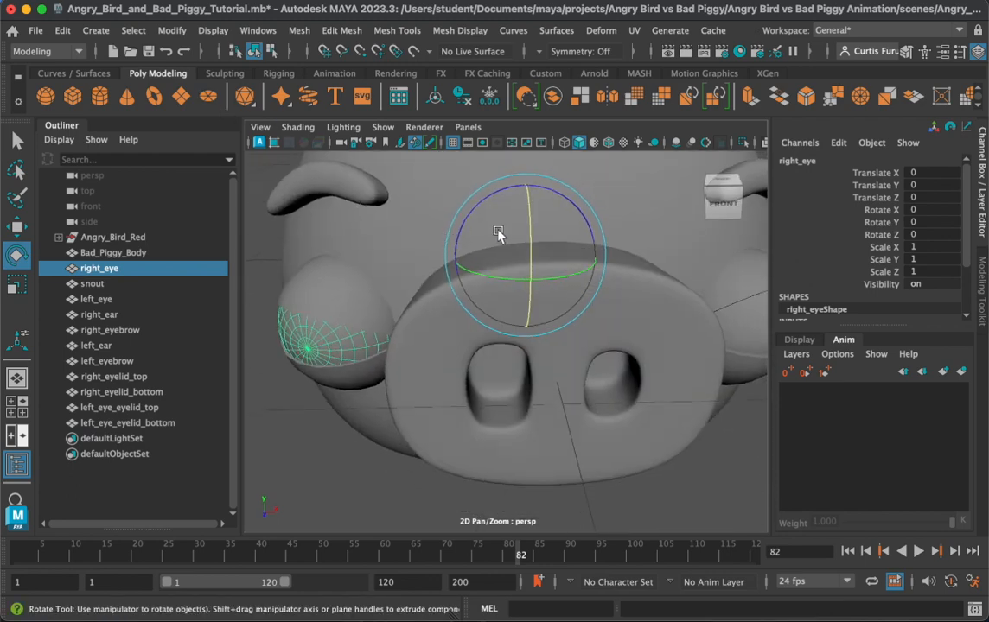
pyautogui.click(172, 30)
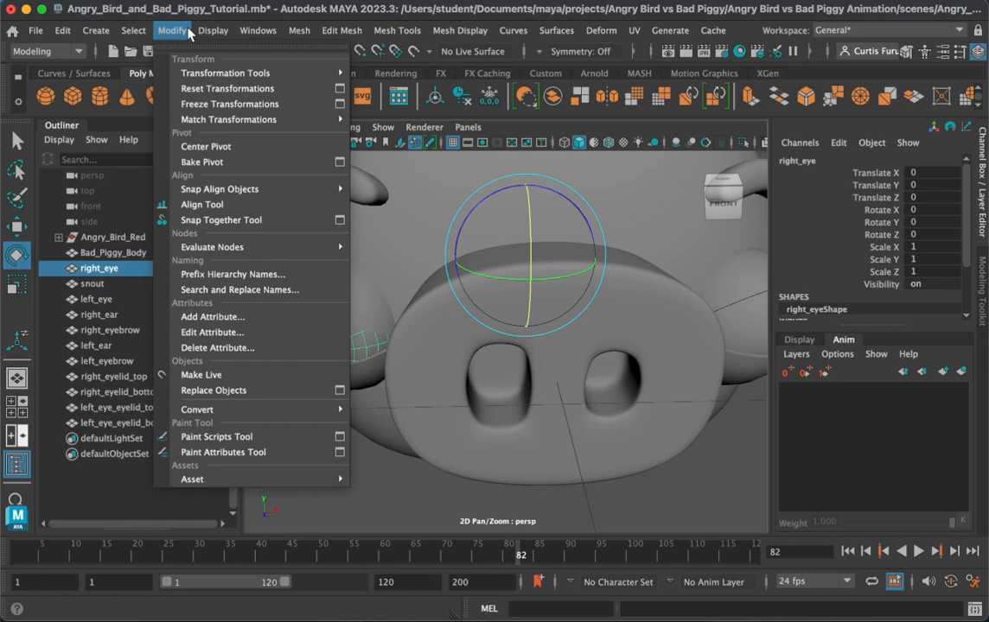
pyautogui.click(204, 147)
# Step: Try rotating the right eye around its own center, and undo the rotation
pyautogui.keyDown('alt'); pyautogui.moveTo(399, 313); pyautogui.dragTo(427, 298); pyautogui.keyUp('alt')
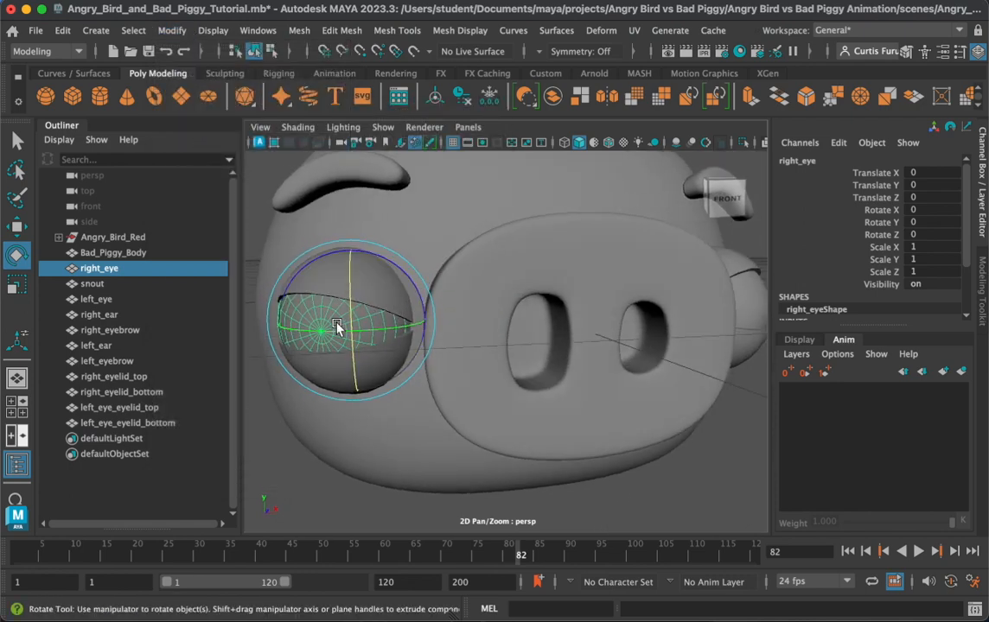
pyautogui.moveTo(336, 326); pyautogui.dragTo(354, 345)
pyautogui.hotkey('ctrl', 'z')
# Step: Test the left eye's rotation, undo it, and center the left eye's pivot
pyautogui.keyDown('alt'); pyautogui.moveTo(439, 375); pyautogui.dragTo(602, 334); pyautogui.keyUp('alt')
pyautogui.click(673, 333)
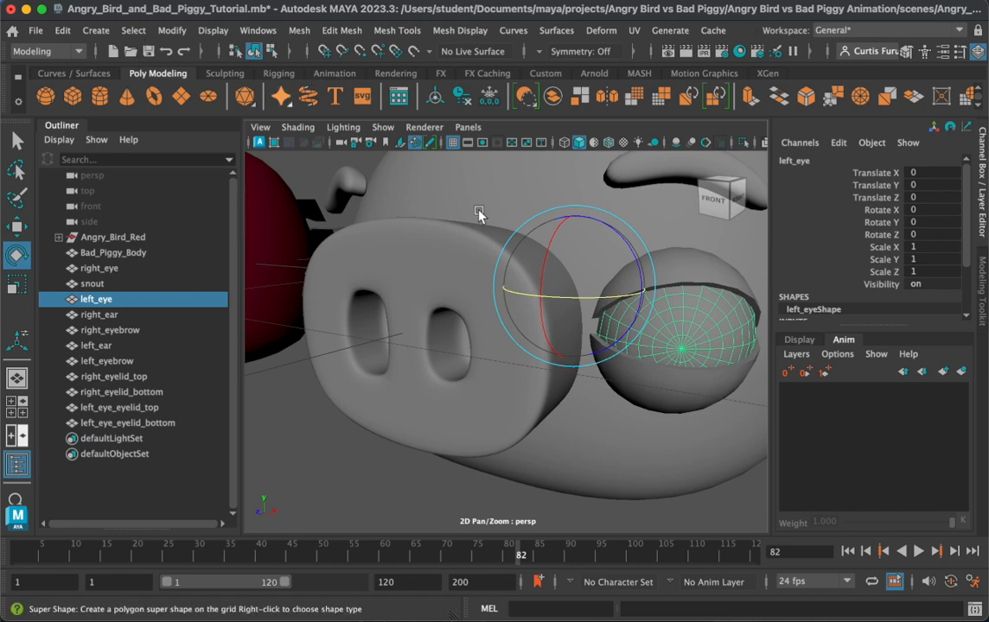
pyautogui.moveTo(591, 302); pyautogui.dragTo(557, 316)
pyautogui.press('z')
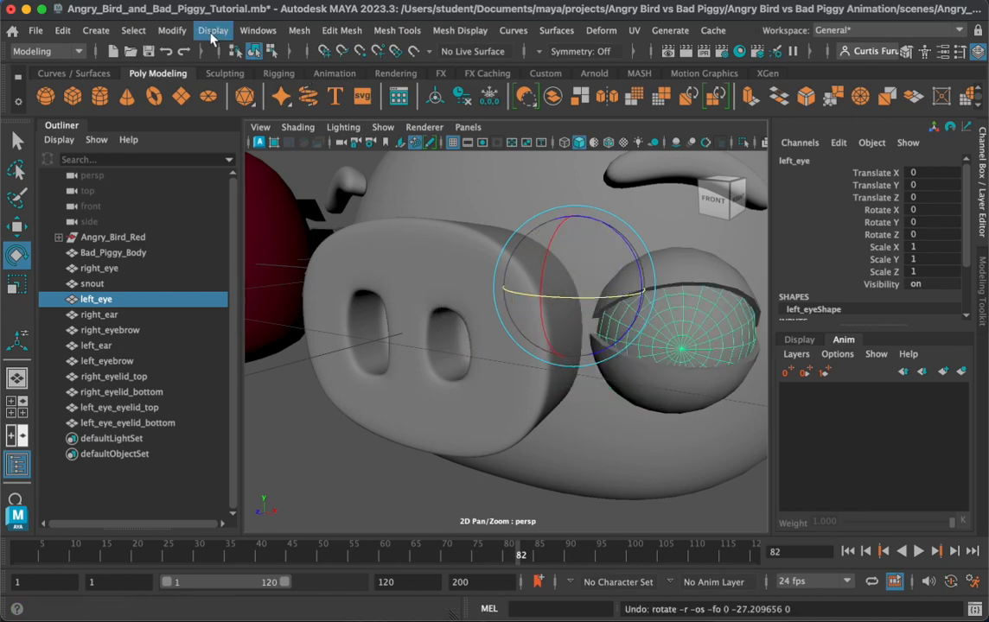
pyautogui.click(171, 32)
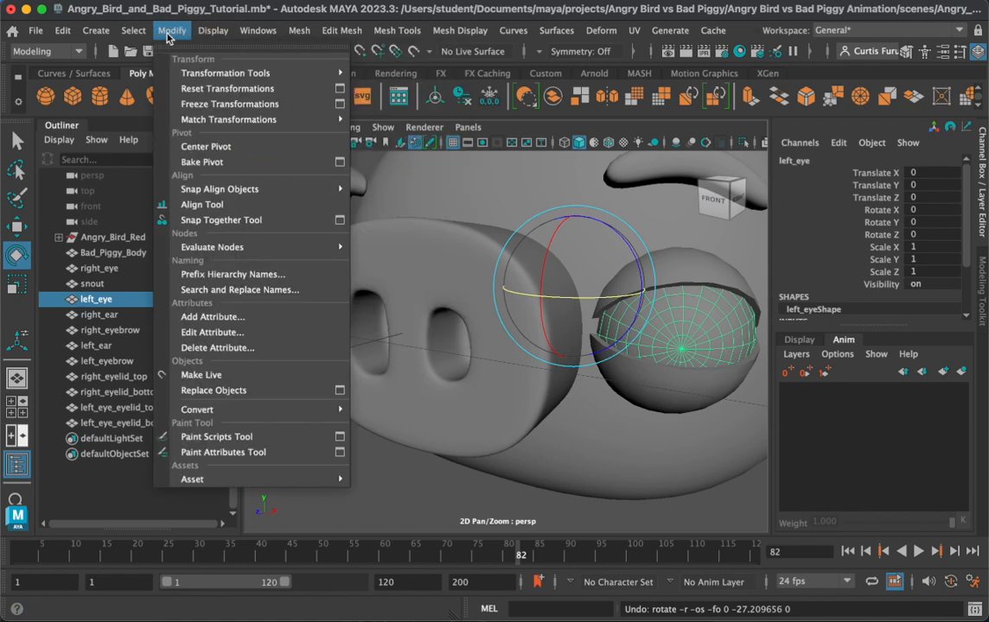
pyautogui.click(201, 147)
# Step: Try rotating the left eye around its own center, undo the rotations, and deselect the eye
pyautogui.keyDown('alt'); pyautogui.moveTo(644, 294); pyautogui.dragTo(534, 262); pyautogui.keyUp('alt')
pyautogui.hotkey('ctrl', 'z')
pyautogui.hotkey('ctrl', 'z')
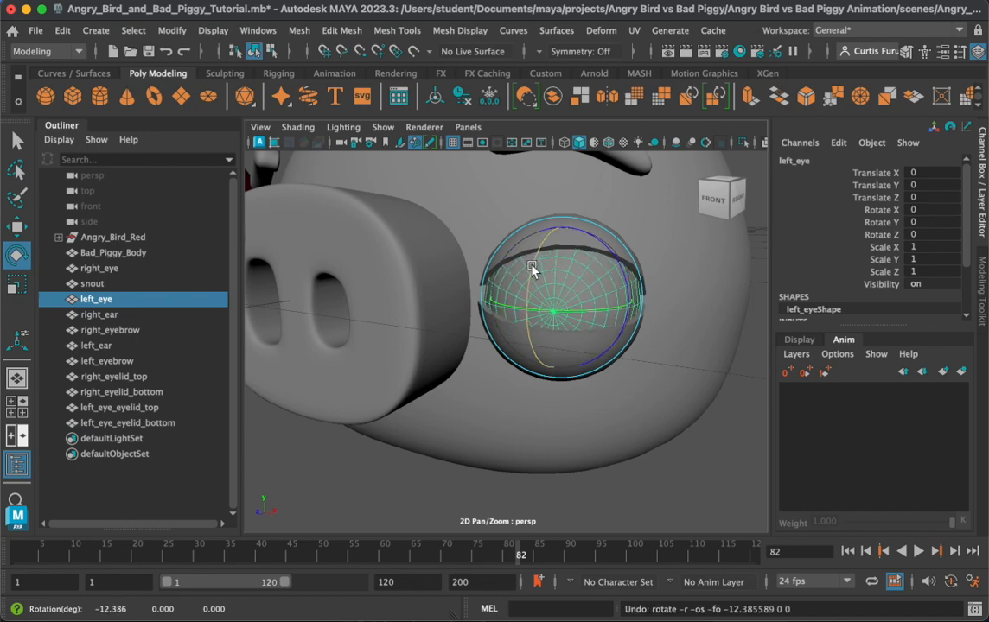
pyautogui.keyDown('alt'); pyautogui.moveTo(510, 354); pyautogui.dragTo(531, 371); pyautogui.keyUp('alt')
pyautogui.click(553, 458)
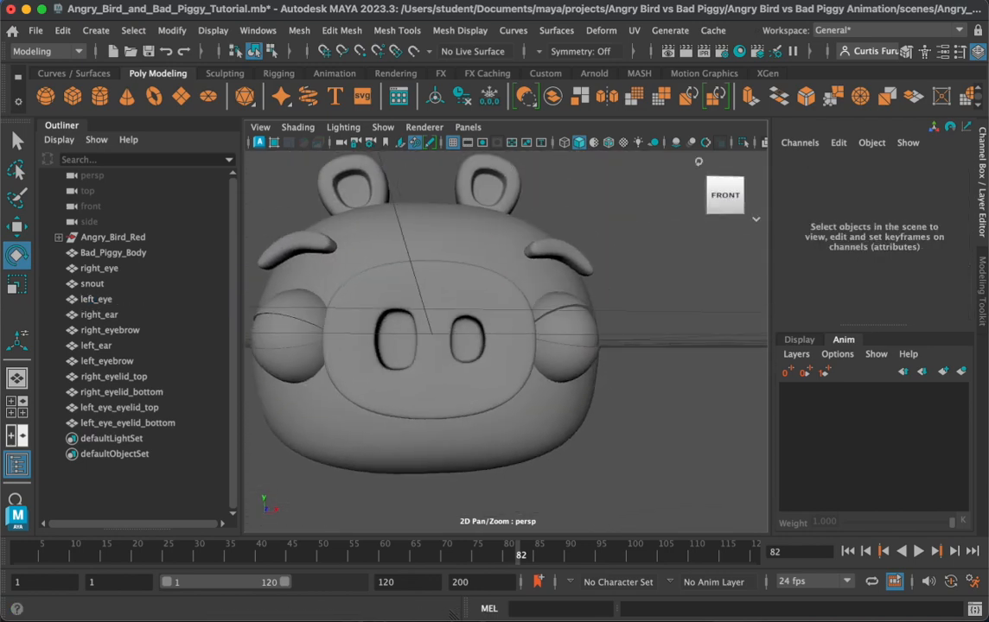
# Step: Bring up the bad_piggy.webp reference image in the image viewer, and assign a new Lambert material to Bad_Piggy_Body in Maya
pyautogui.press('super+Tab')
pyautogui.keyDown('alt'); pyautogui.moveTo(487, 285); pyautogui.dragTo(467, 280); pyautogui.keyUp('alt')
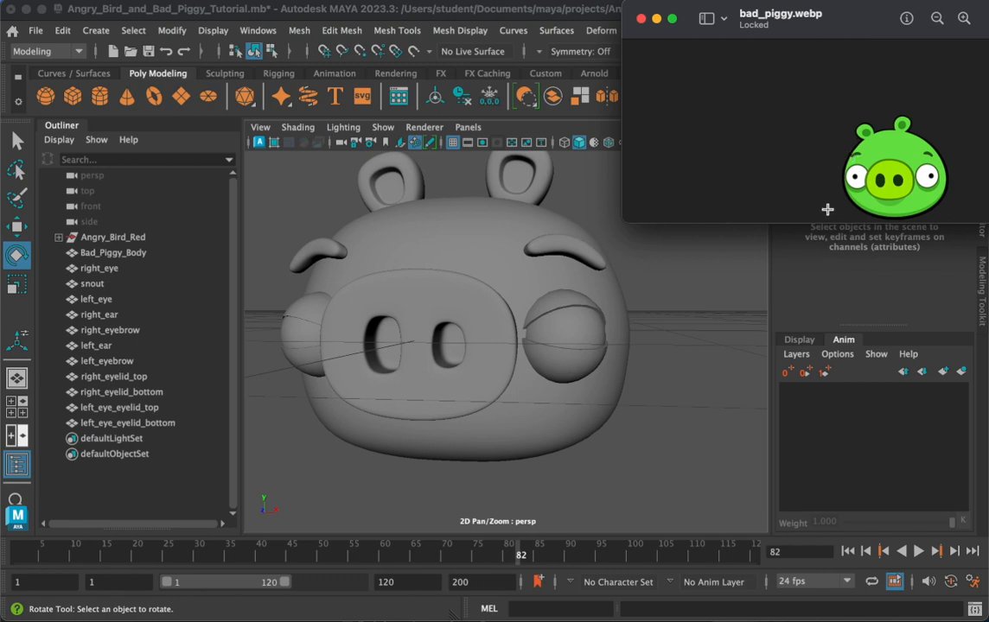
pyautogui.click(598, 266)
pyautogui.click(459, 214)
pyautogui.moveTo(459, 214); pyautogui.dragTo(506, 608, button='right')
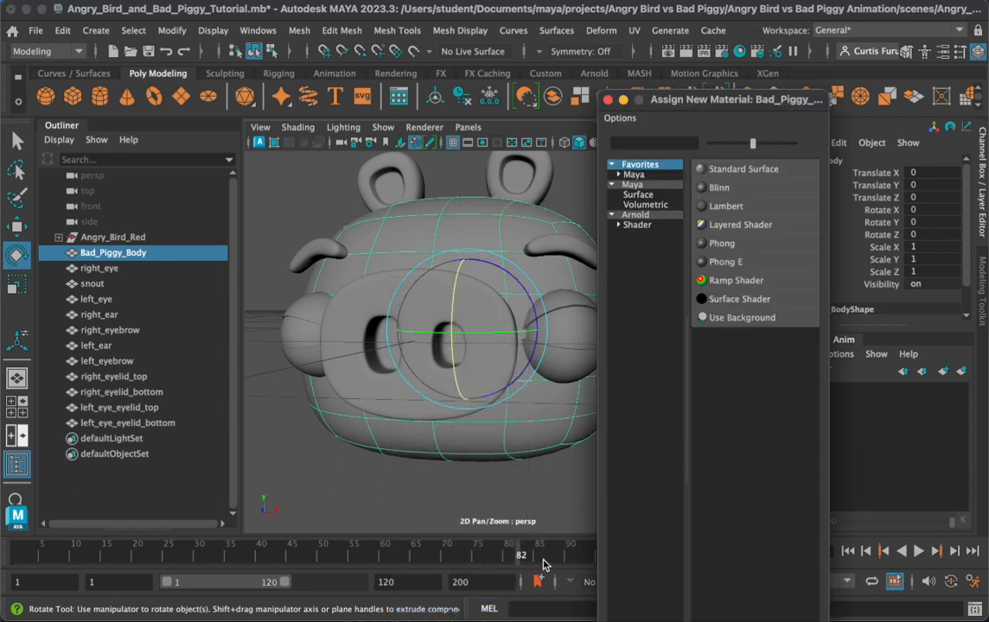
pyautogui.click(746, 208)
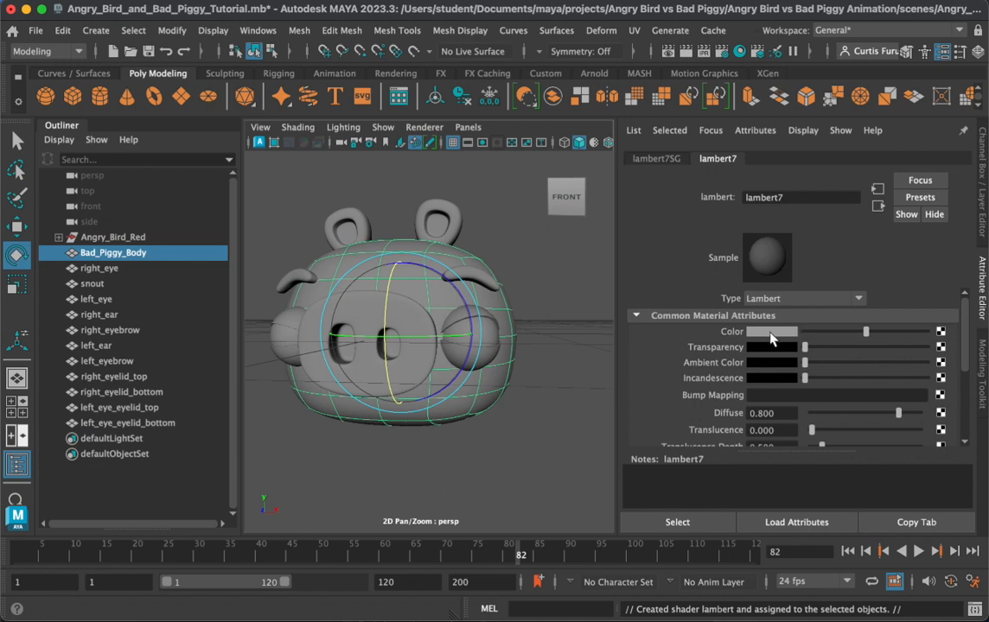
# Step: Name the body's new Lambert material green_base
pyautogui.doubleClick(796, 197)
pyautogui.write('green_base')
pyautogui.press('Return')
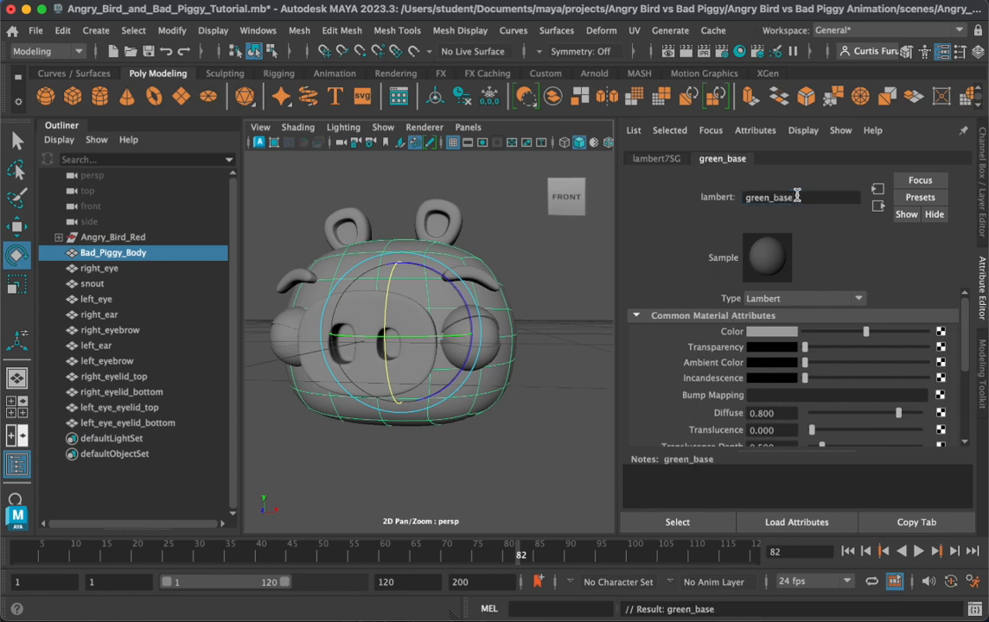
# Step: Set the green_base material's color to a bright green with HSV 108.003, 0.636, 0.665
pyautogui.click(754, 332)
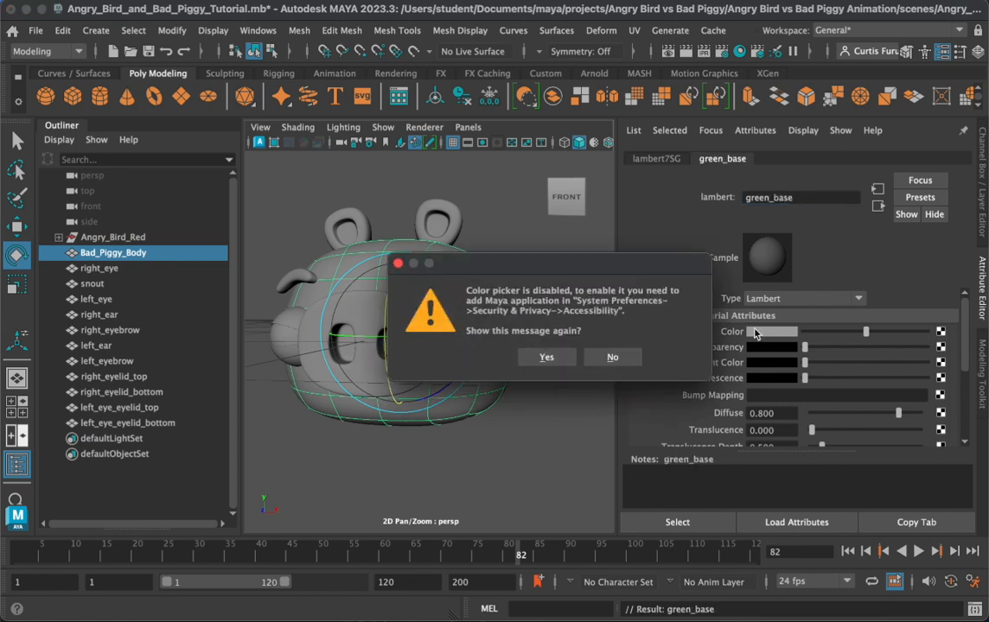
pyautogui.click(544, 357)
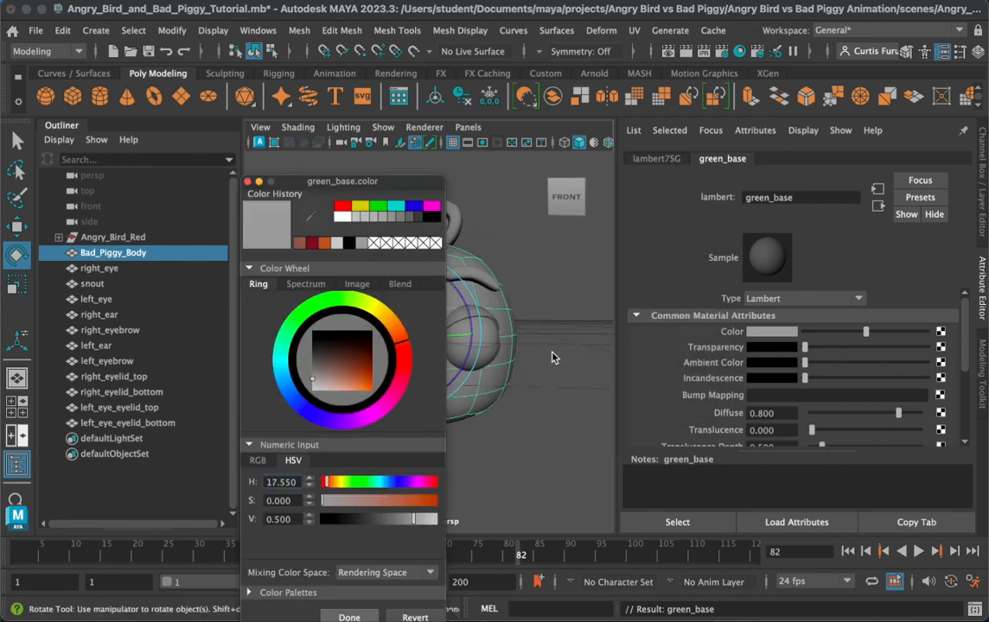
pyautogui.moveTo(373, 183); pyautogui.dragTo(659, 139)
pyautogui.click(599, 261)
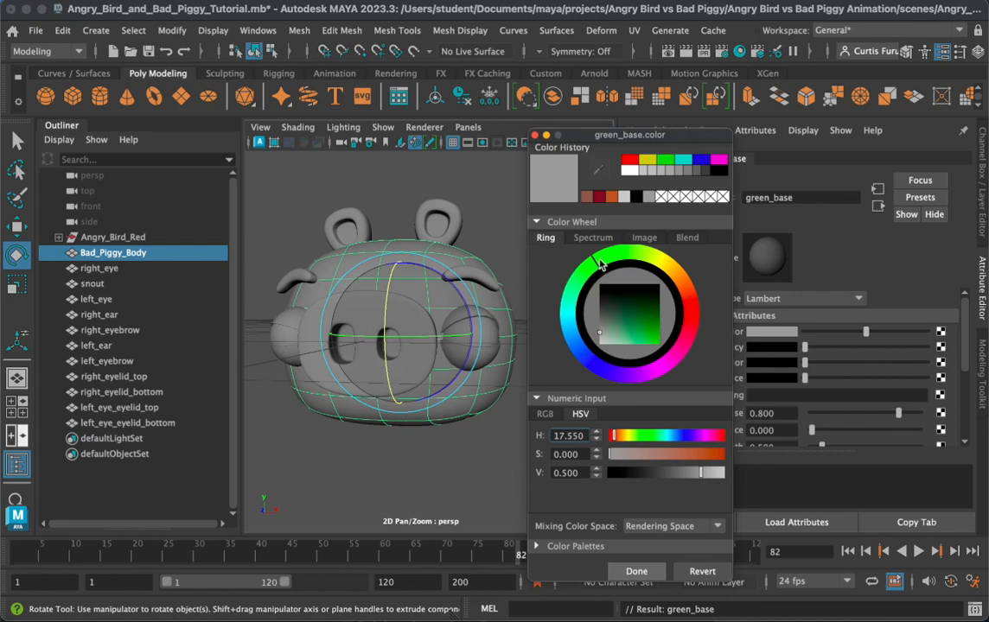
pyautogui.moveTo(642, 322)
pyautogui.mouseDown()
pyautogui.moveTo(639, 338)
pyautogui.moveTo(651, 339)
pyautogui.moveTo(638, 342)
pyautogui.mouseUp()
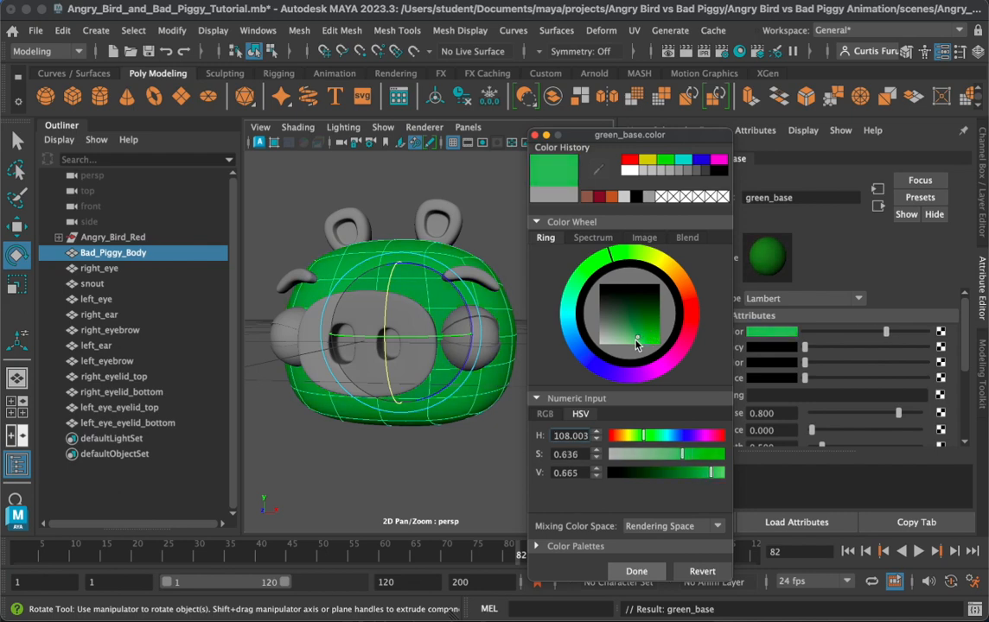
pyautogui.click(635, 572)
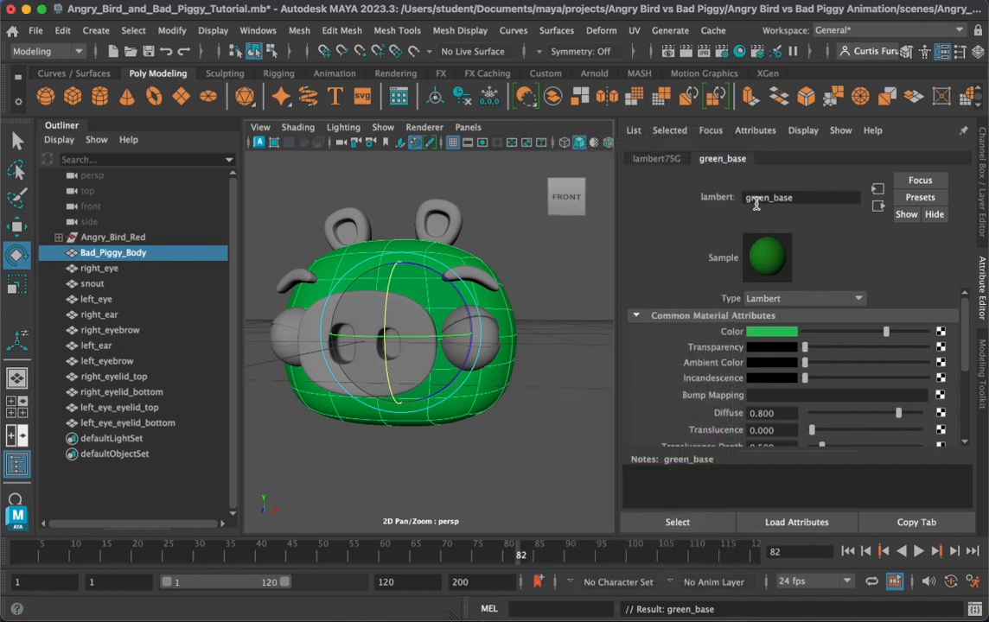
# Step: Compare the body with the bad_piggy.webp reference and adjust green_base's color to HSV 95.258, 0.585, 0.484
pyautogui.press('super+Tab')
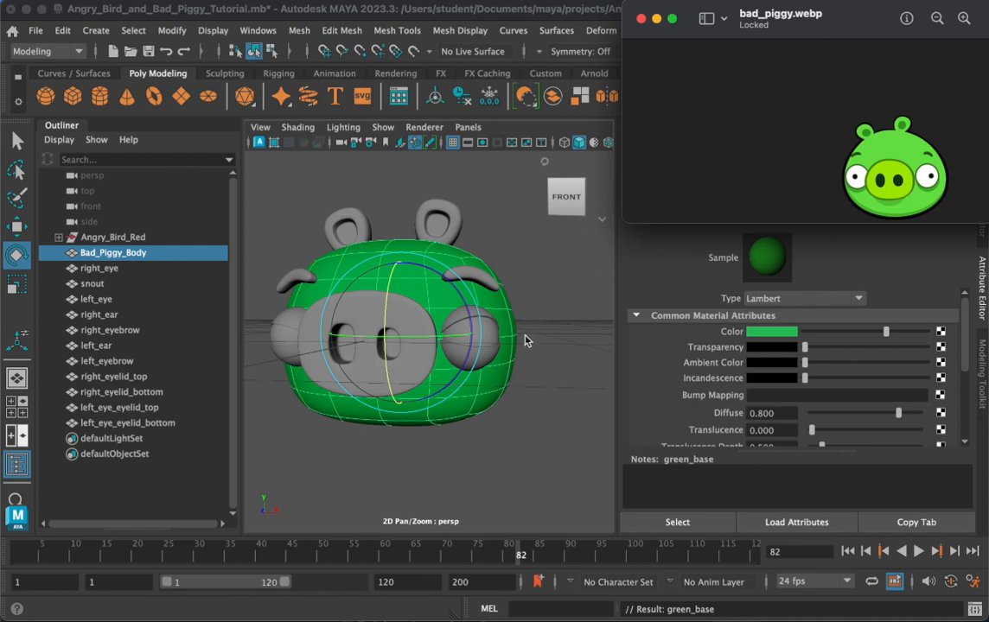
pyautogui.click(562, 294)
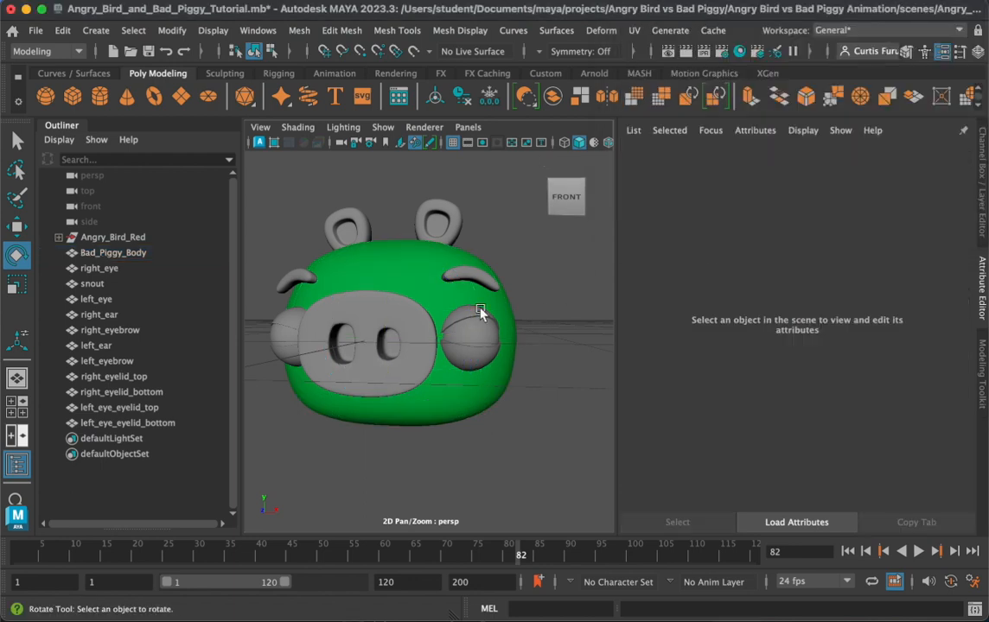
pyautogui.click(416, 296)
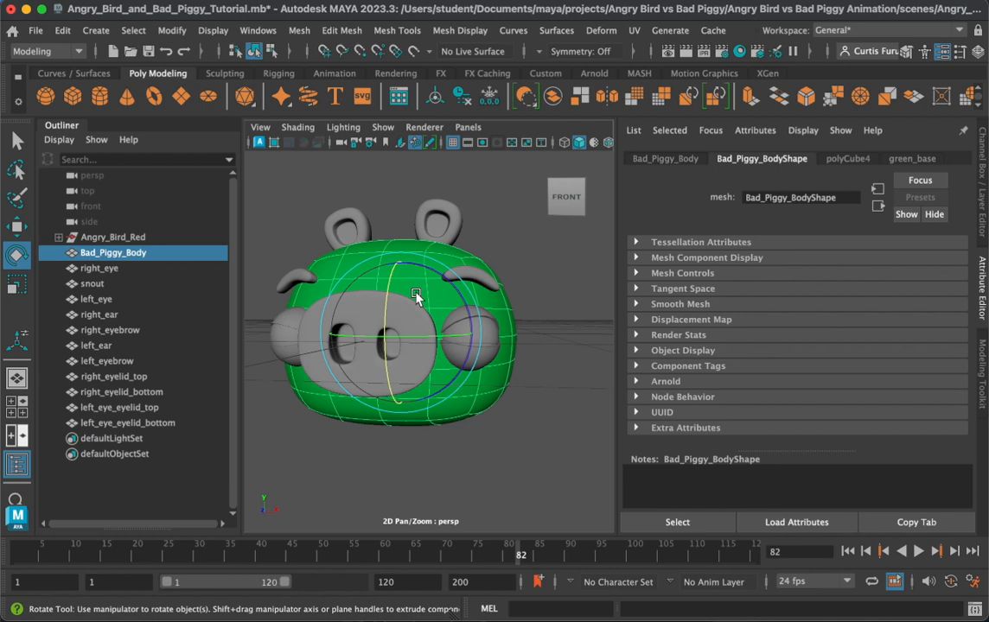
pyautogui.click(913, 159)
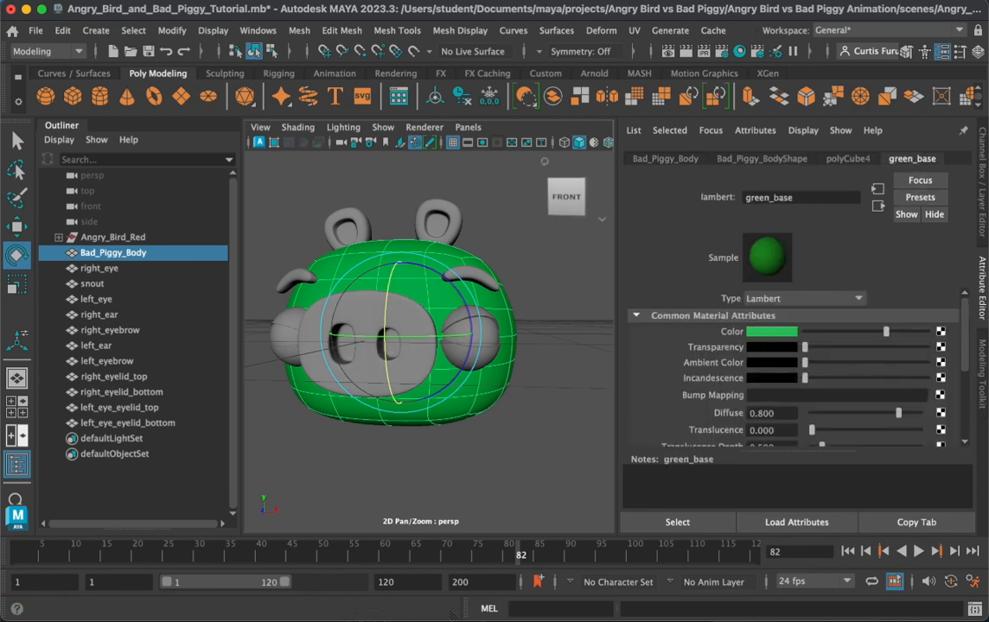
pyautogui.press('super+Tab')
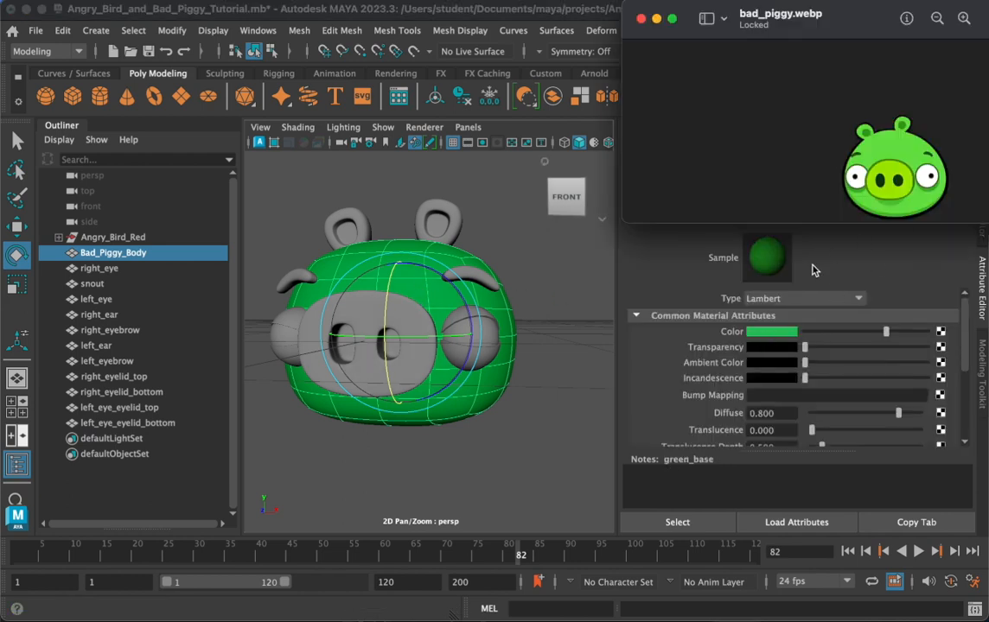
pyautogui.click(766, 337)
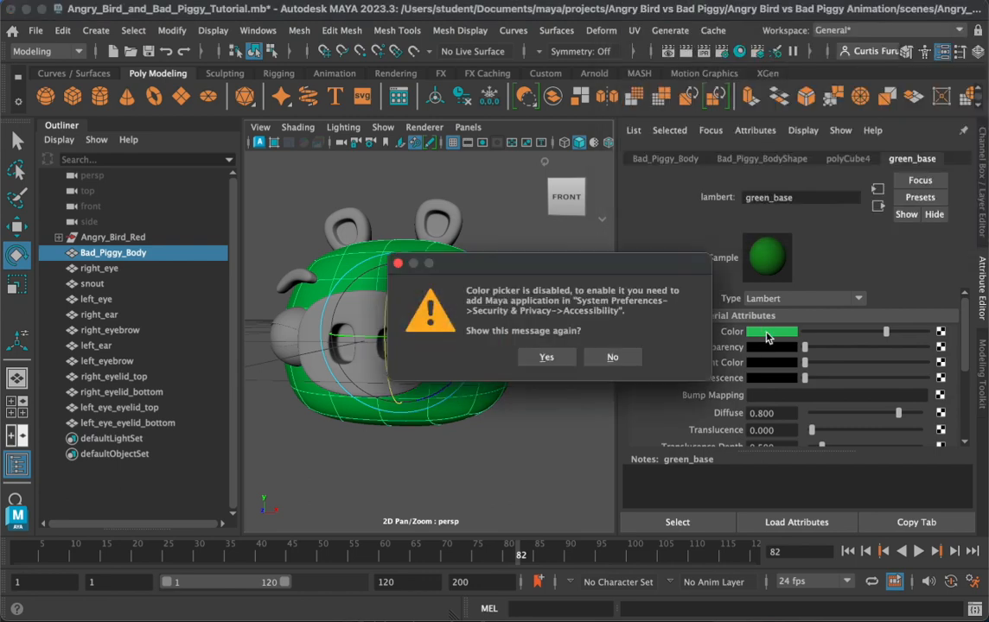
pyautogui.click(546, 358)
pyautogui.moveTo(638, 346)
pyautogui.mouseDown()
pyautogui.moveTo(638, 355)
pyautogui.moveTo(625, 350)
pyautogui.mouseUp()
pyautogui.moveTo(611, 272)
pyautogui.mouseDown()
pyautogui.moveTo(633, 271)
pyautogui.moveTo(625, 273)
pyautogui.mouseUp()
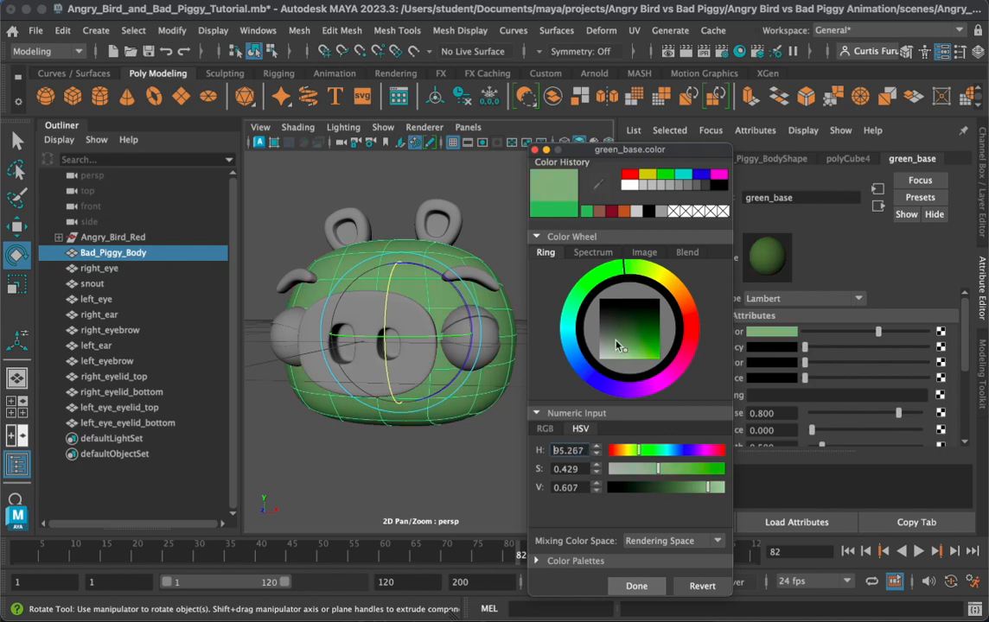
pyautogui.moveTo(626, 355); pyautogui.dragTo(634, 346)
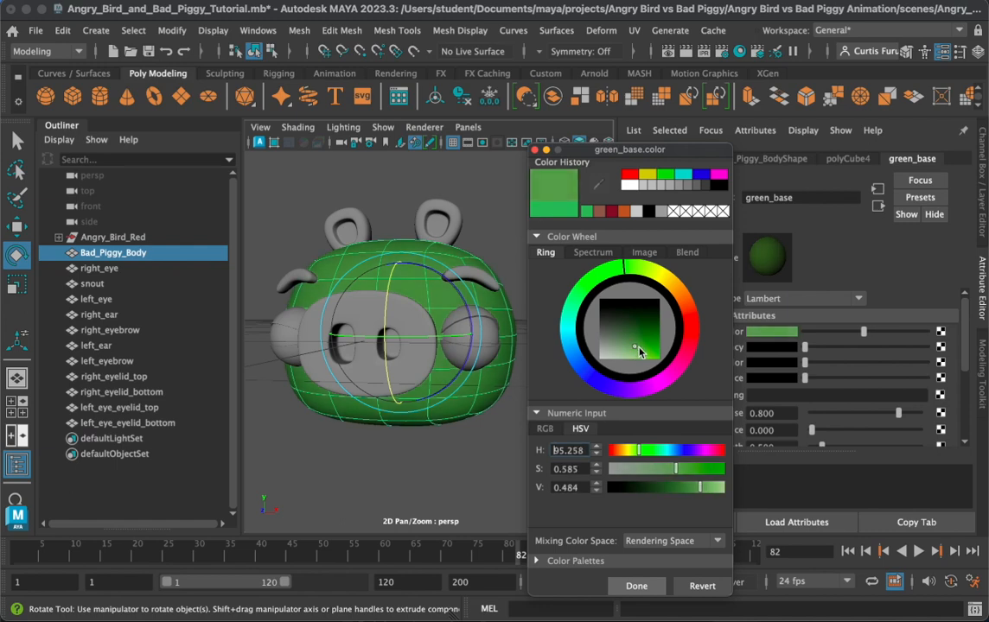
pyautogui.click(636, 586)
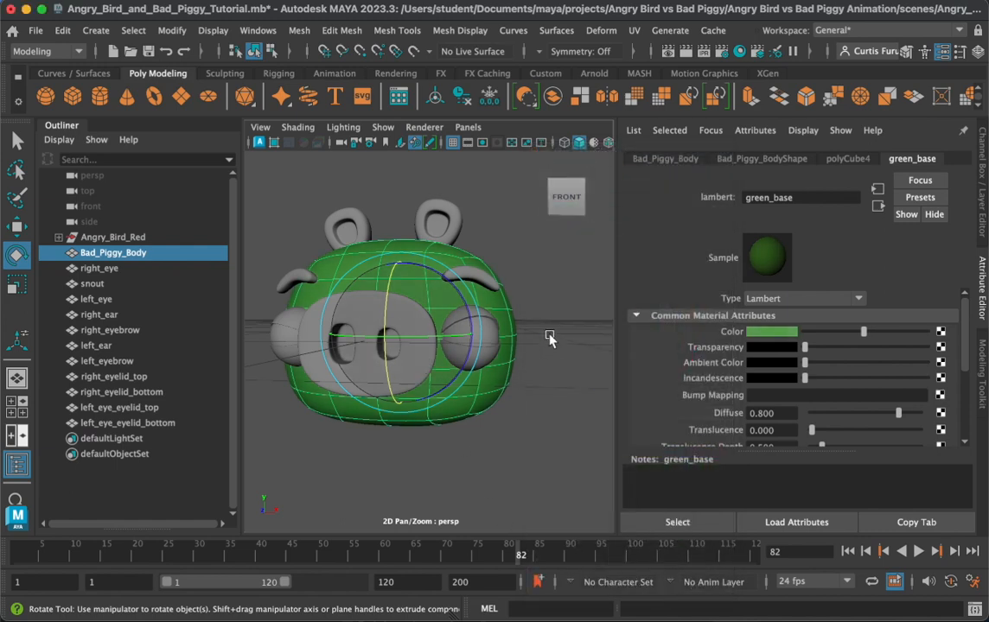
# Step: Check the piggy against the reference image, and assign a new Lambert material to the snout in Maya
pyautogui.press('super+Tab')
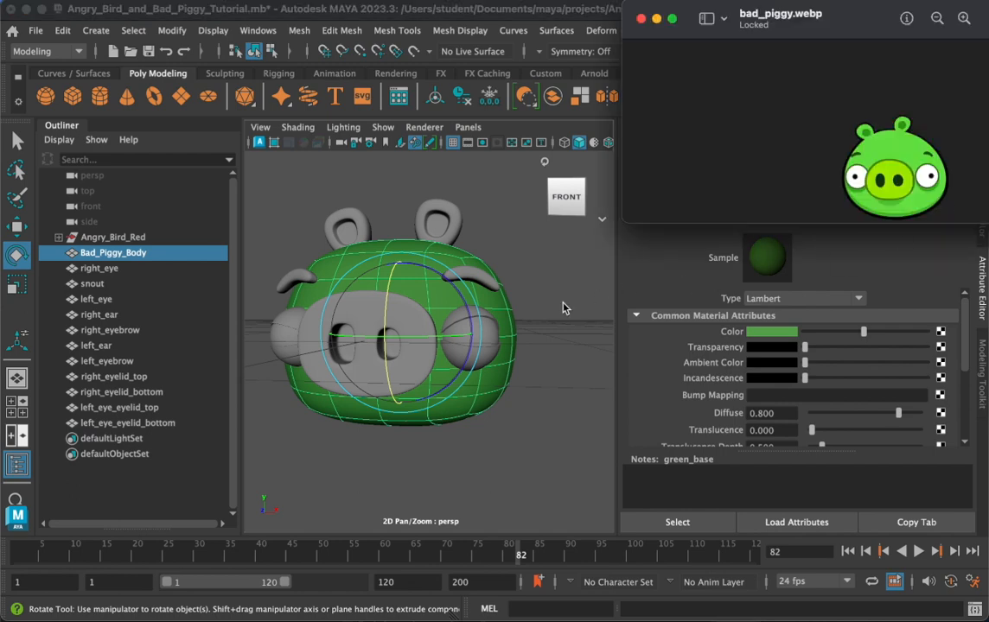
pyautogui.keyDown('alt'); pyautogui.moveTo(481, 335); pyautogui.dragTo(494, 335); pyautogui.keyUp('alt')
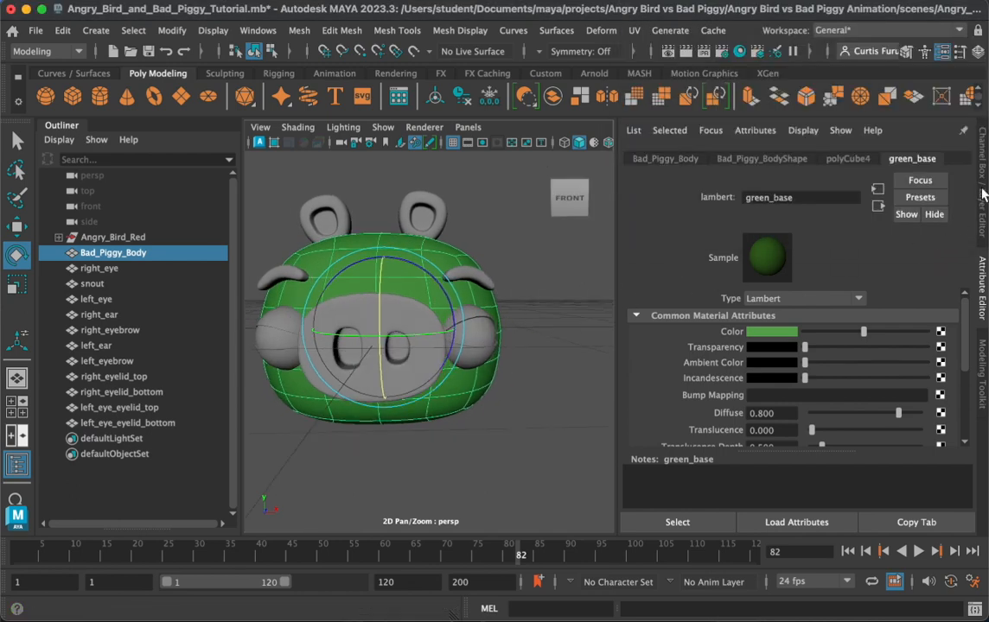
pyautogui.press('super+Tab')
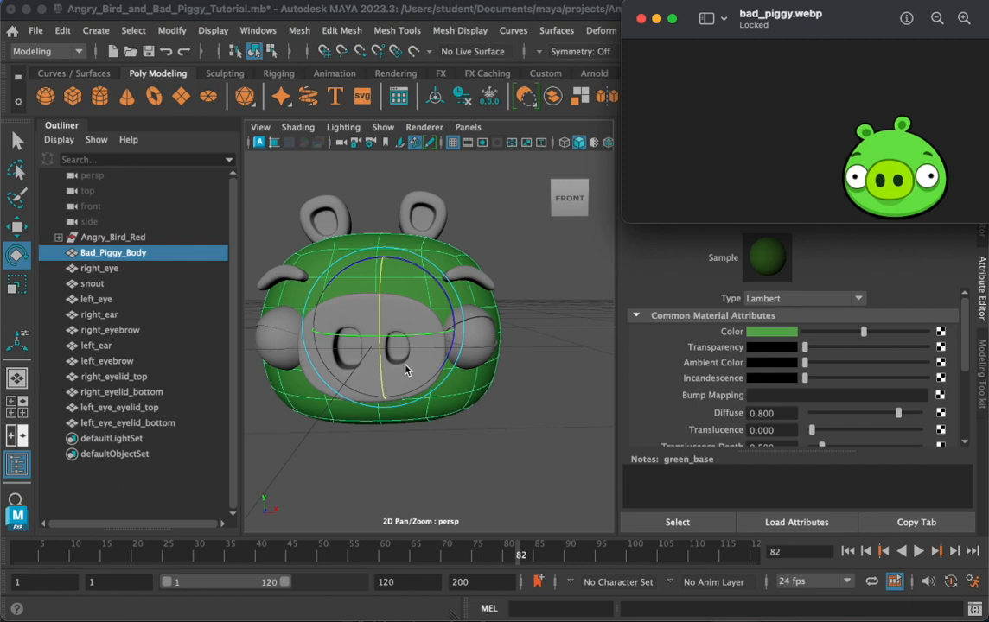
pyautogui.click(446, 492)
pyautogui.click(401, 367)
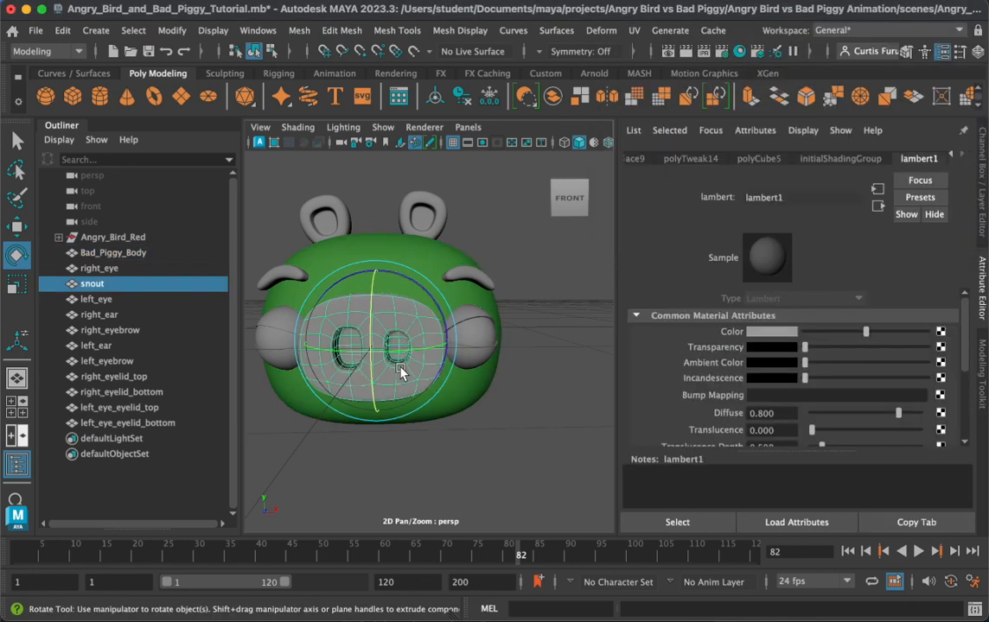
pyautogui.press('q')
pyautogui.rightClick(400, 370)
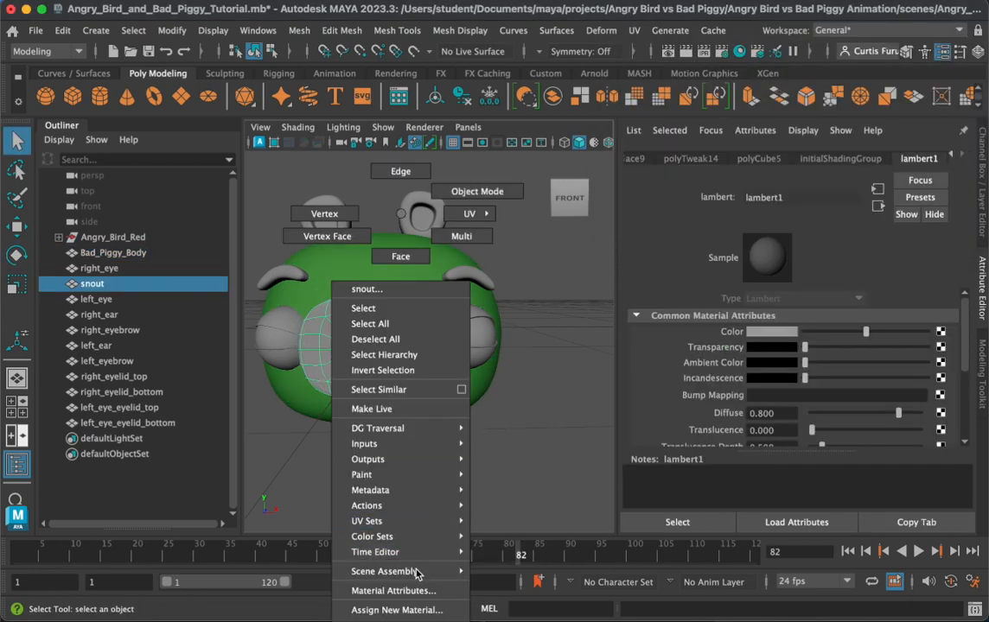
pyautogui.click(433, 610)
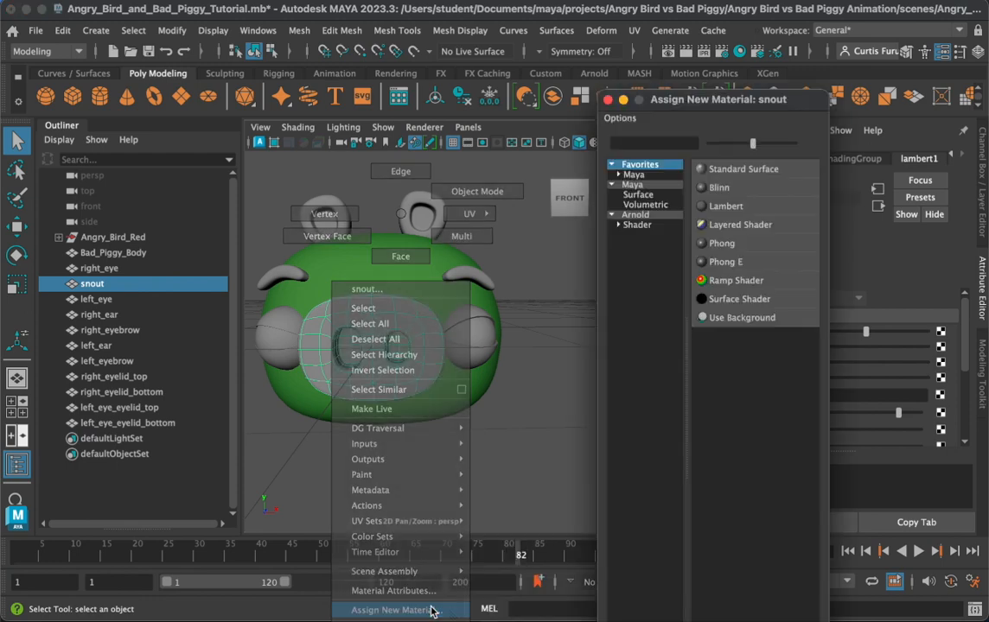
pyautogui.click(741, 206)
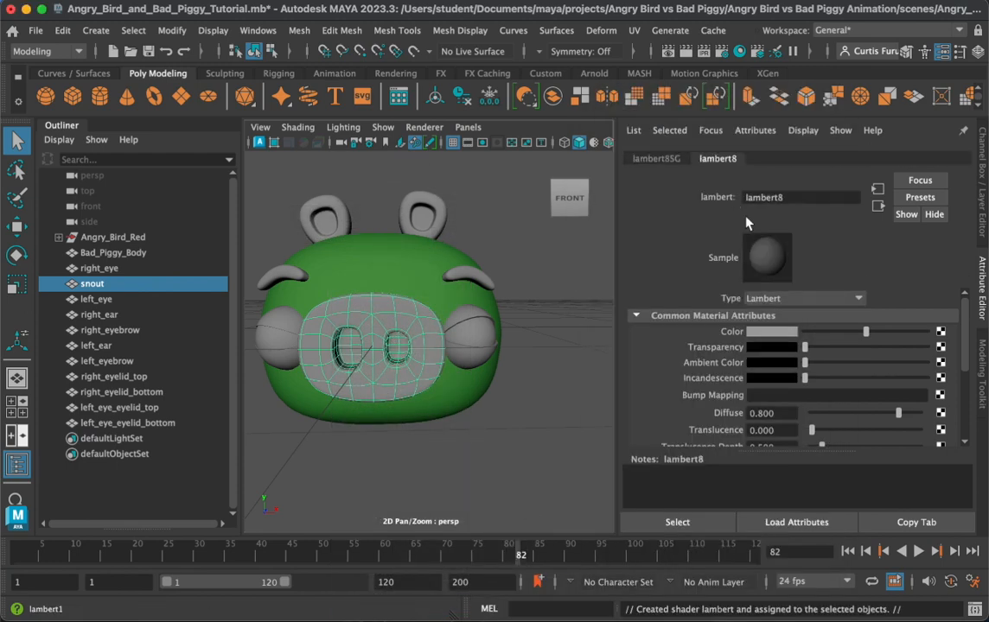
# Step: Name the snout's material snout_green and set its color to a yellow-green with HSV 82.266, 0.818, 0.580
pyautogui.doubleClick(804, 198)
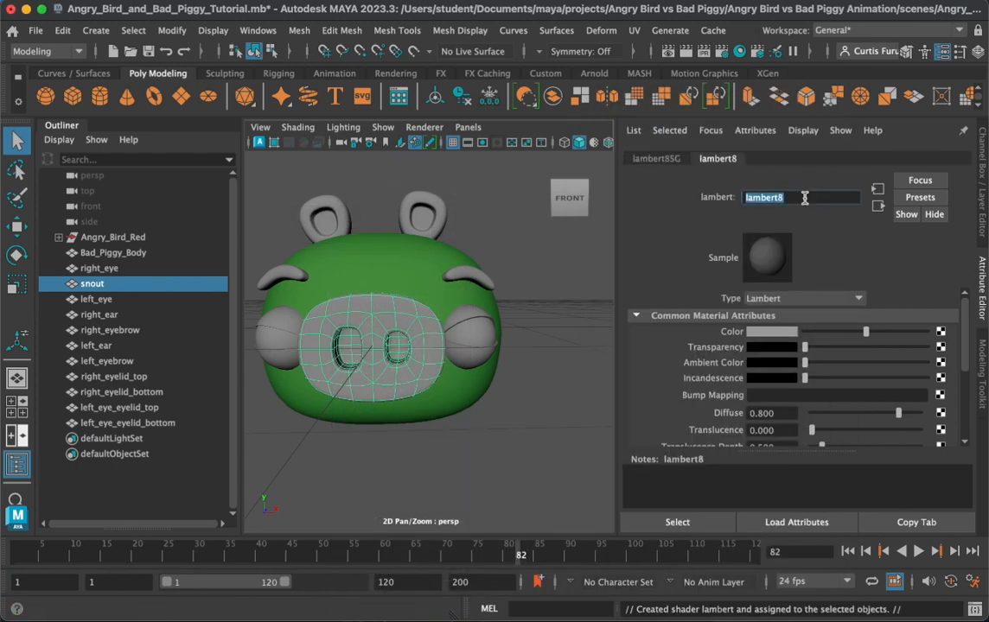
pyautogui.write('snout_green')
pyautogui.press('Return')
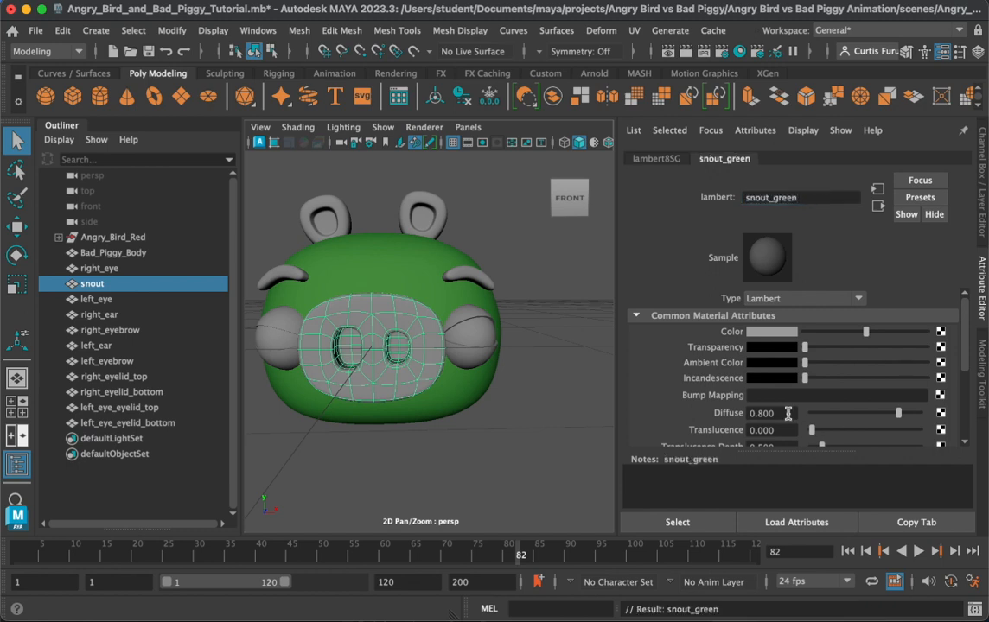
pyautogui.click(753, 333)
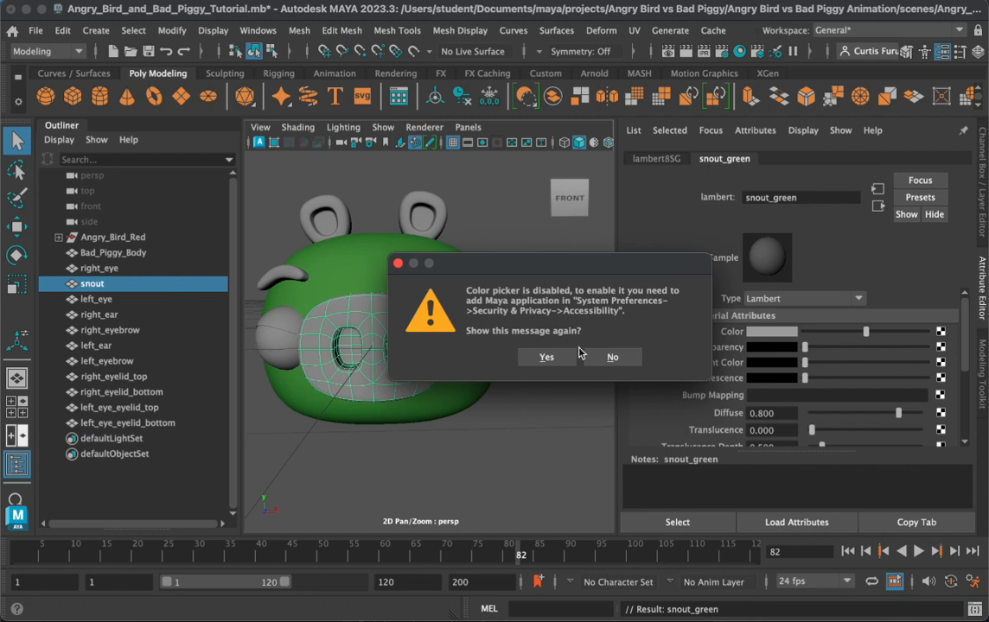
pyautogui.click(547, 357)
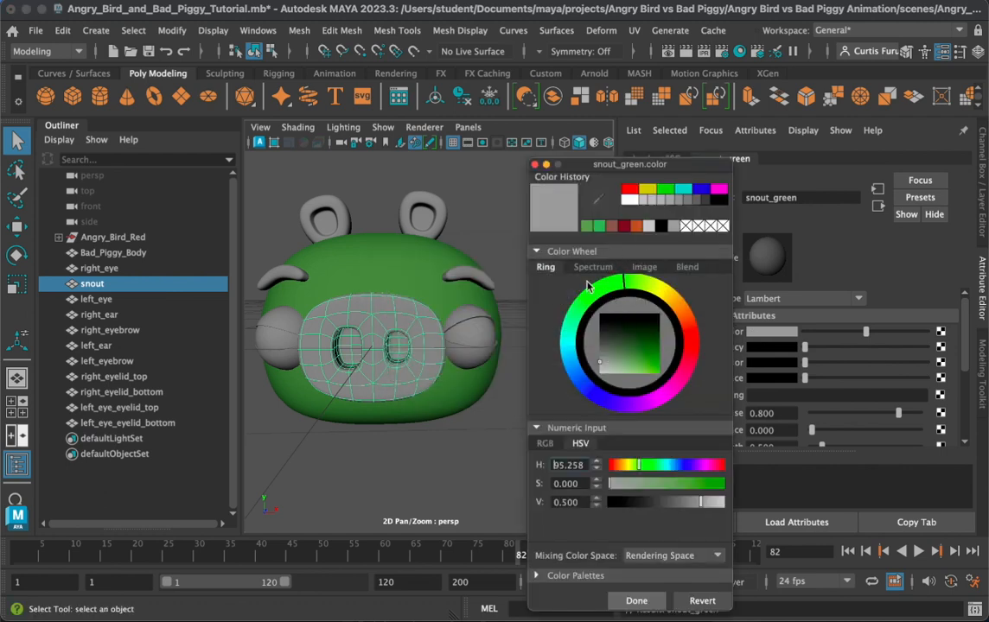
pyautogui.moveTo(616, 350); pyautogui.dragTo(648, 363)
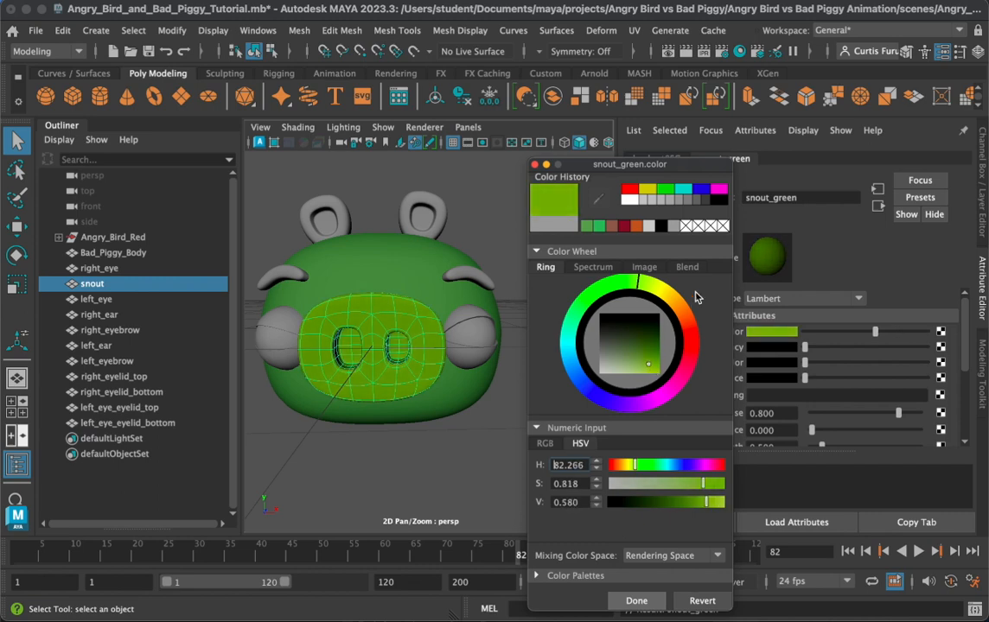
pyautogui.click(634, 600)
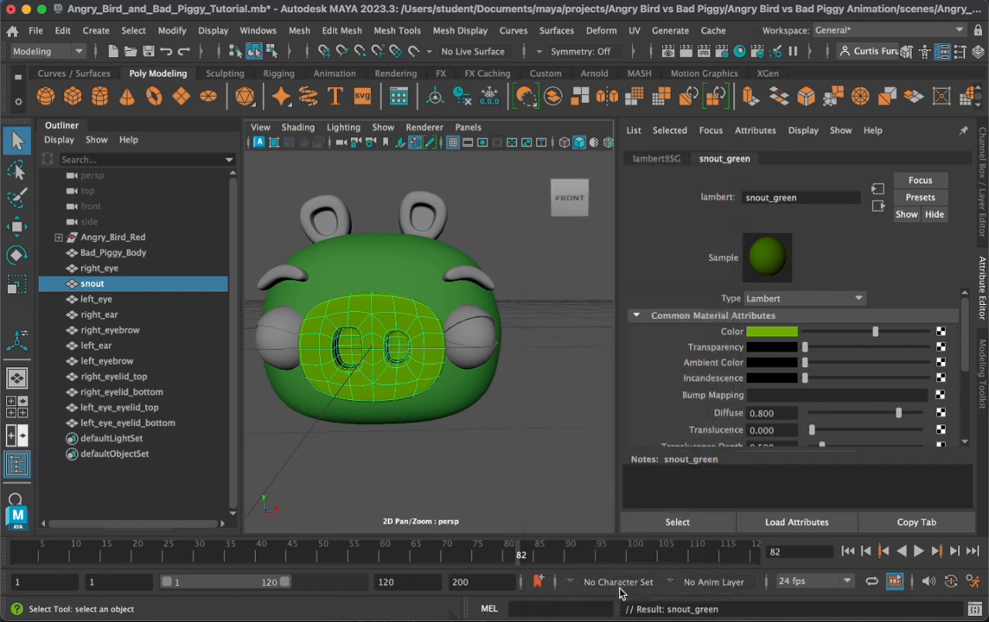
# Step: Assign the existing green_base material to both ears and deselect them
pyautogui.click(430, 220)
pyautogui.keyDown('shift'); pyautogui.click(313, 223); pyautogui.keyUp('shift')
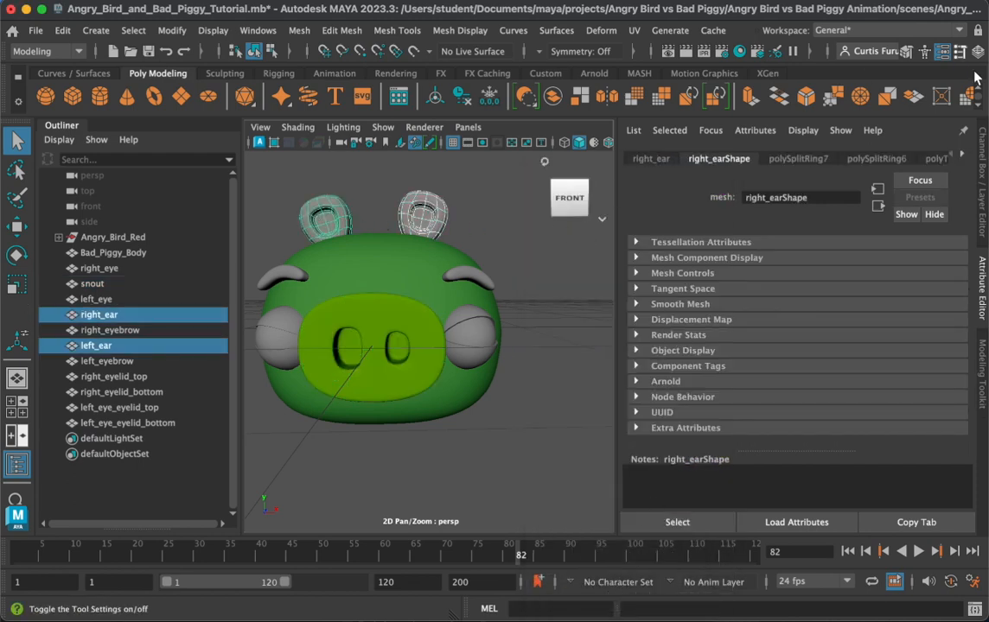
pyautogui.click(429, 226)
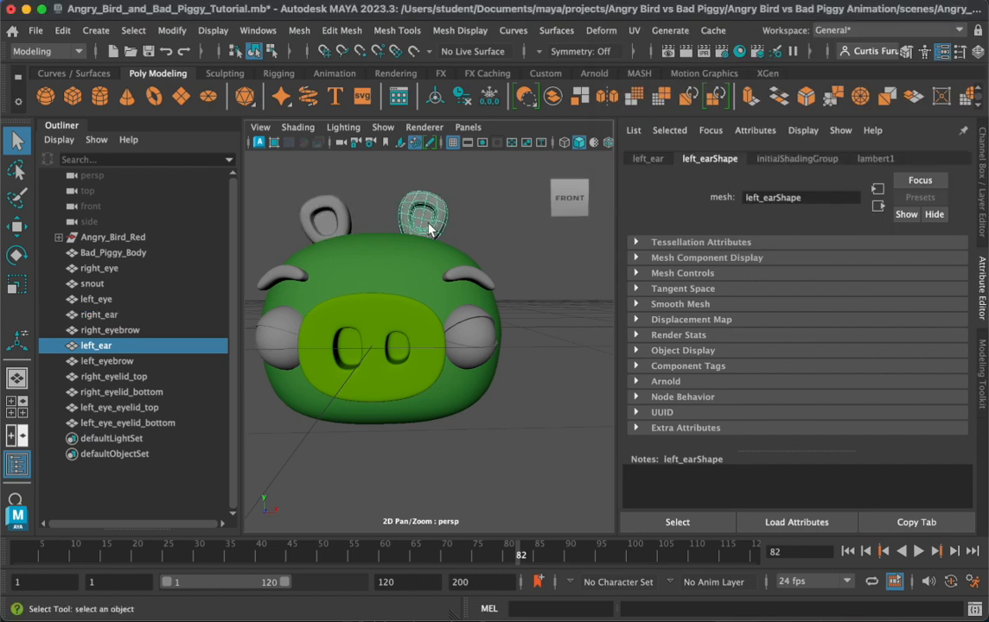
pyautogui.keyDown('shift'); pyautogui.click(335, 214); pyautogui.keyUp('shift')
pyautogui.moveTo(335, 213); pyautogui.dragTo(483, 518, button='right')
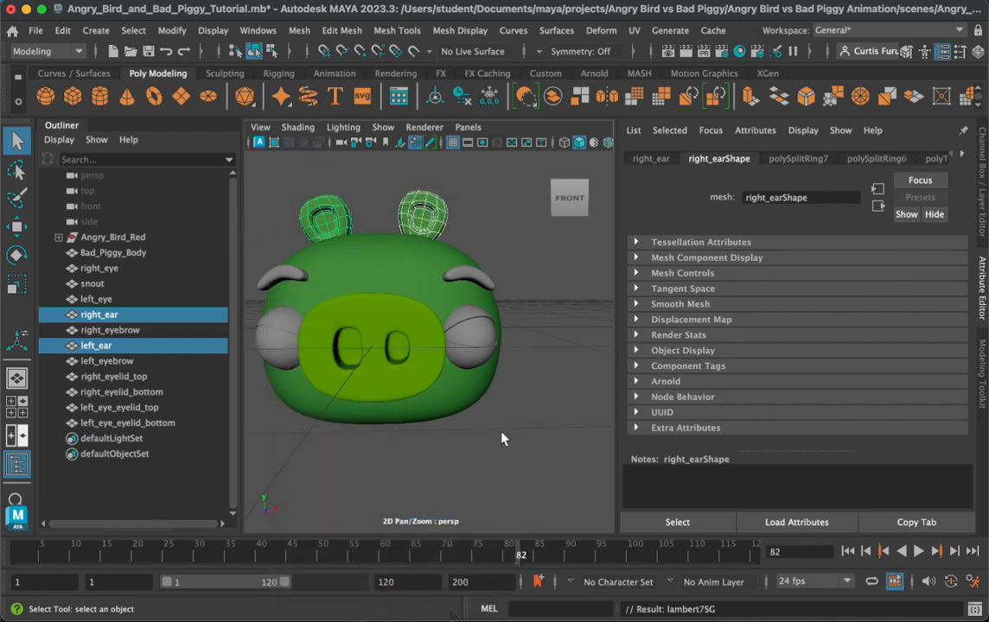
pyautogui.click(529, 306)
# Step: Select the recessed inner faces at the back of both nostrils on the snout
pyautogui.moveTo(523, 308)
pyautogui.keyDown('alt'); pyautogui.mouseDown()
pyautogui.moveTo(538, 298)
pyautogui.moveTo(554, 306)
pyautogui.moveTo(536, 307)
pyautogui.moveTo(544, 291)
pyautogui.moveTo(529, 294)
pyautogui.mouseUp(); pyautogui.keyUp('alt')
pyautogui.scroll(5, 482, 199)
pyautogui.keyDown('alt'); pyautogui.moveTo(481, 201); pyautogui.dragTo(458, 347, button='middle'); pyautogui.keyUp('alt')
pyautogui.keyDown('alt'); pyautogui.moveTo(411, 429); pyautogui.dragTo(418, 387, button='middle'); pyautogui.keyUp('alt')
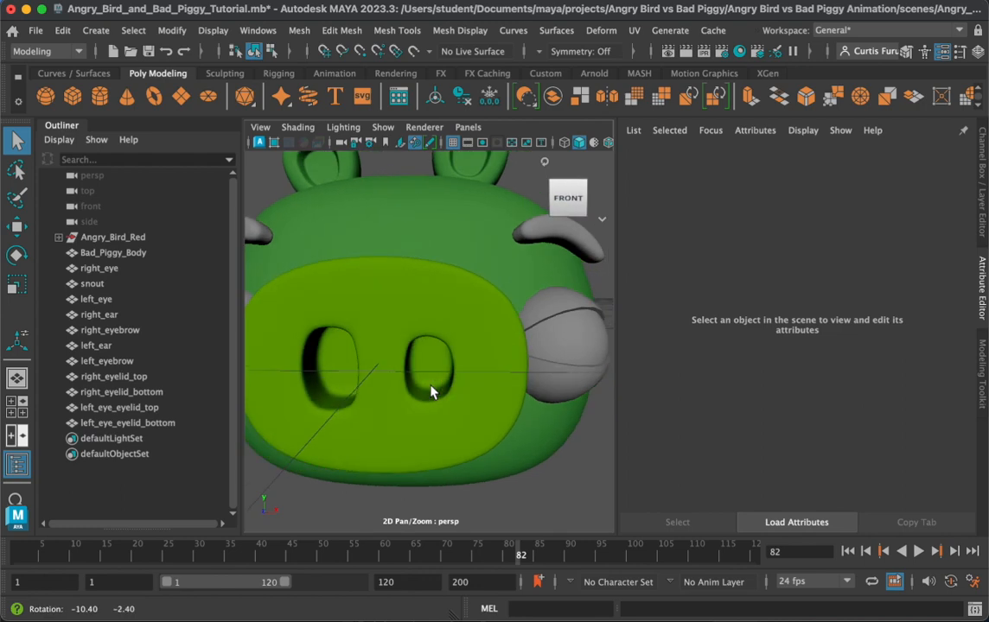
pyautogui.click(426, 359)
pyautogui.rightClick(426, 359)
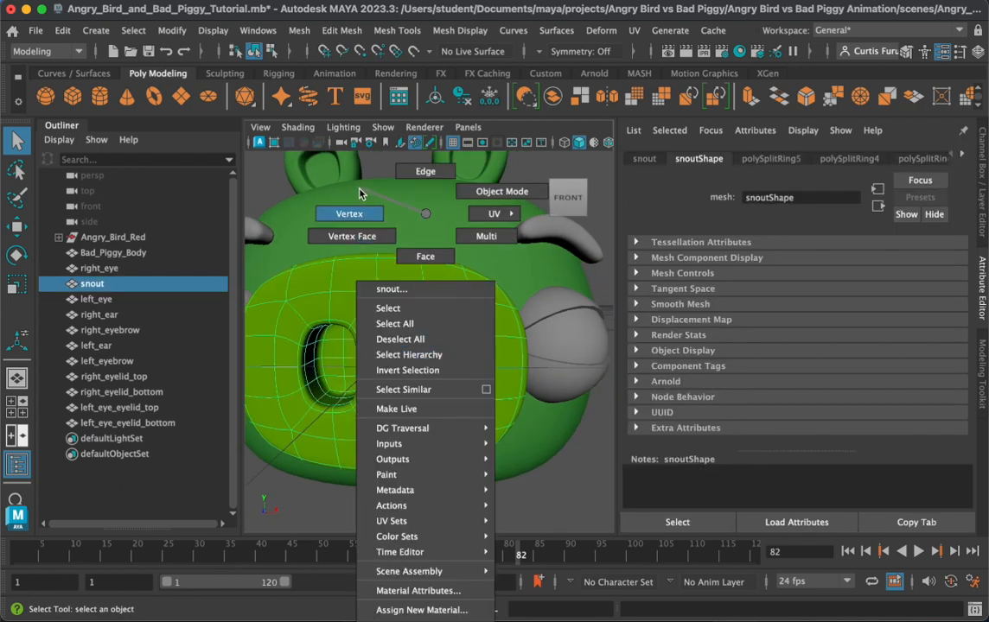
pyautogui.click(419, 259)
pyautogui.scroll(5, 426, 378)
pyautogui.click(439, 393)
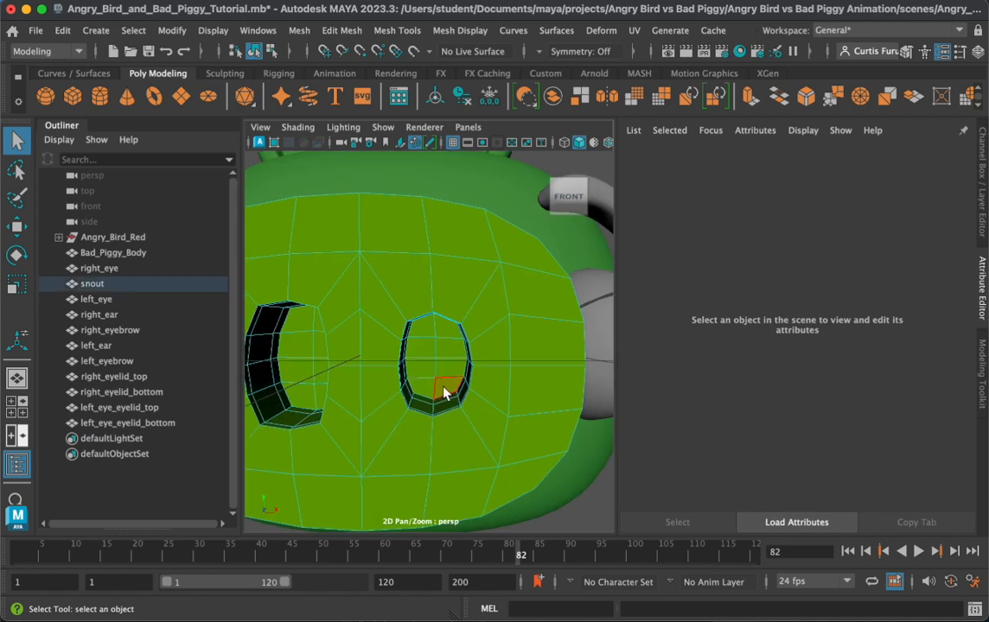
pyautogui.keyDown('shift'); pyautogui.click(416, 378); pyautogui.keyUp('shift')
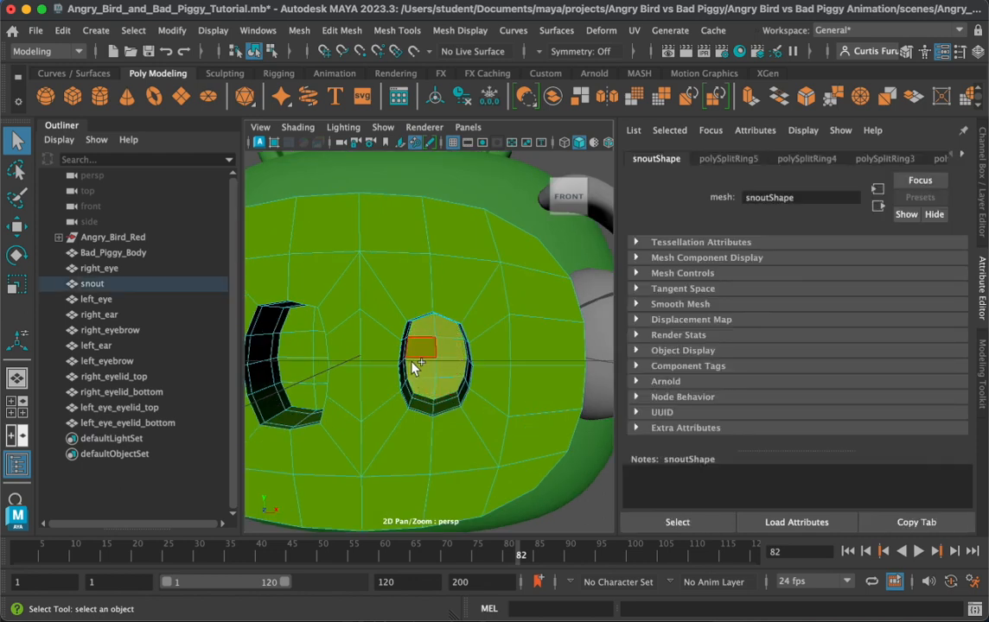
pyautogui.keyDown('alt'); pyautogui.moveTo(395, 375); pyautogui.dragTo(320, 391); pyautogui.keyUp('alt')
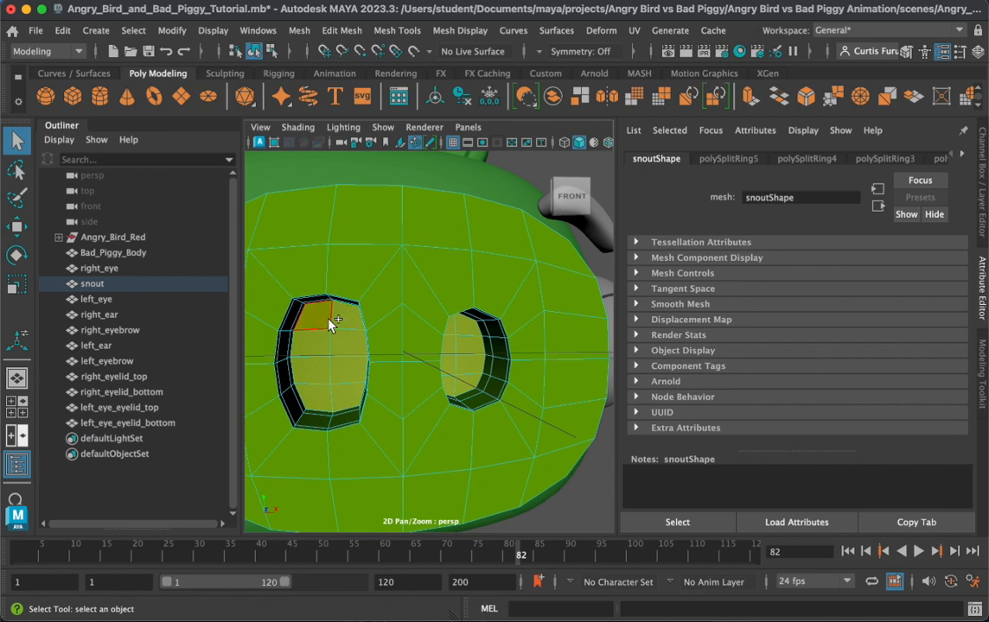
# Step: Assign a new Lambert material to the selected inner nostril faces and name it dark_green
pyautogui.moveTo(329, 322); pyautogui.dragTo(344, 610, button='right')
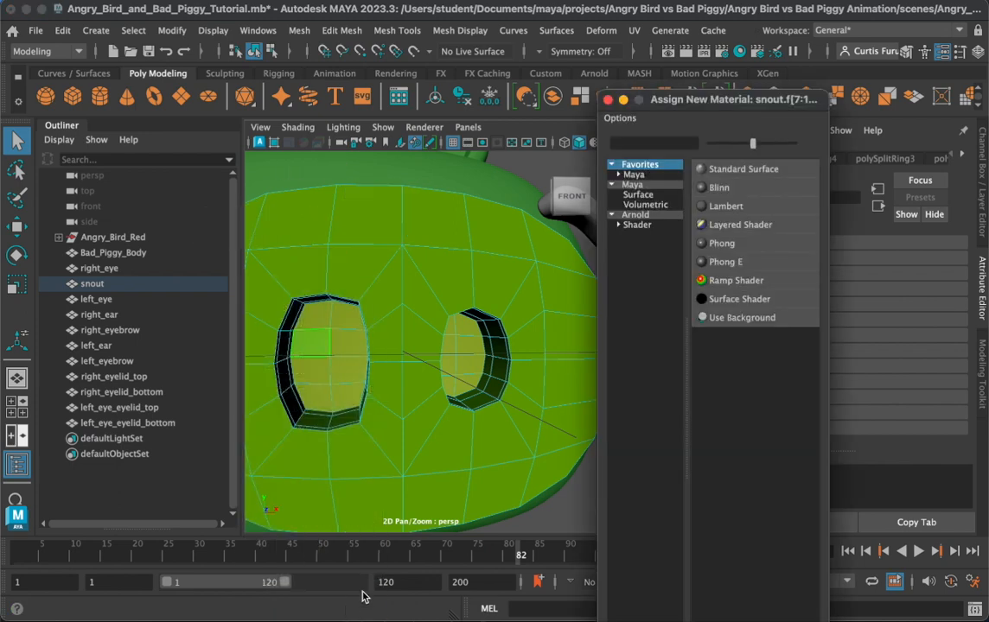
pyautogui.click(721, 213)
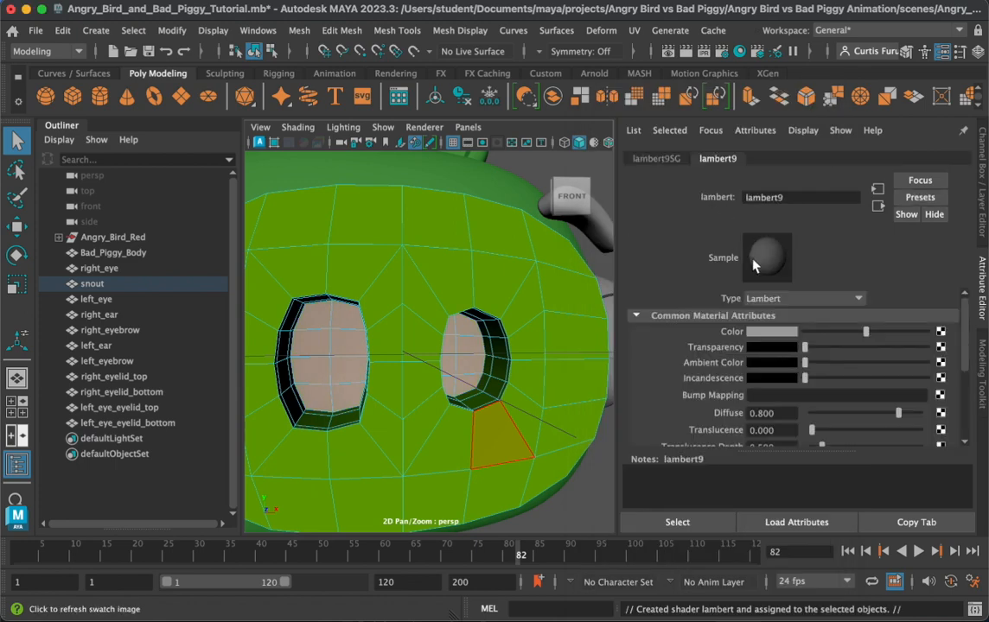
pyautogui.doubleClick(792, 198)
pyautogui.write('dark_g')
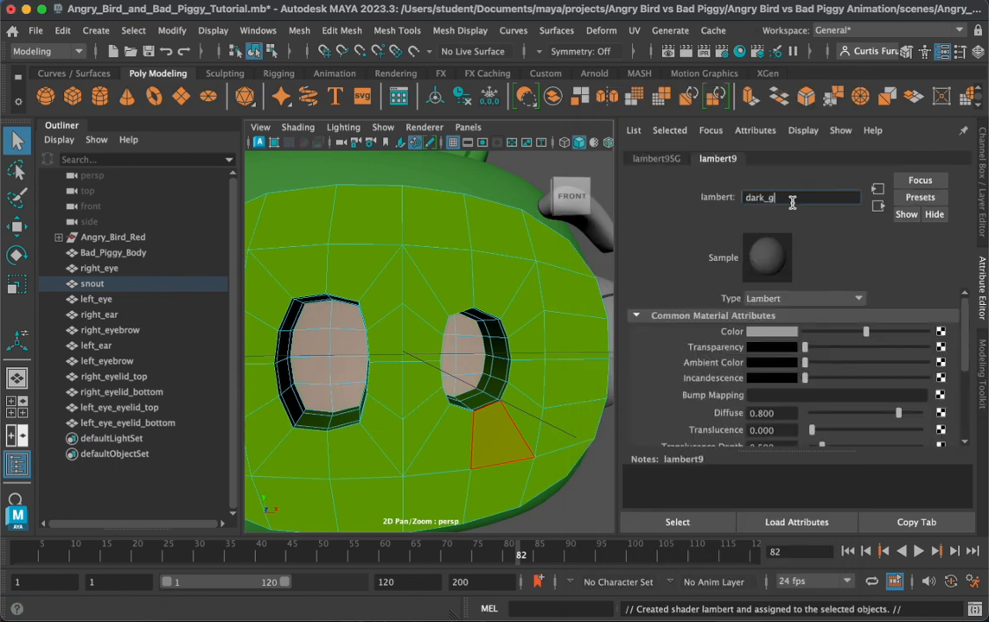
pyautogui.write('reen')
pyautogui.press('Return')
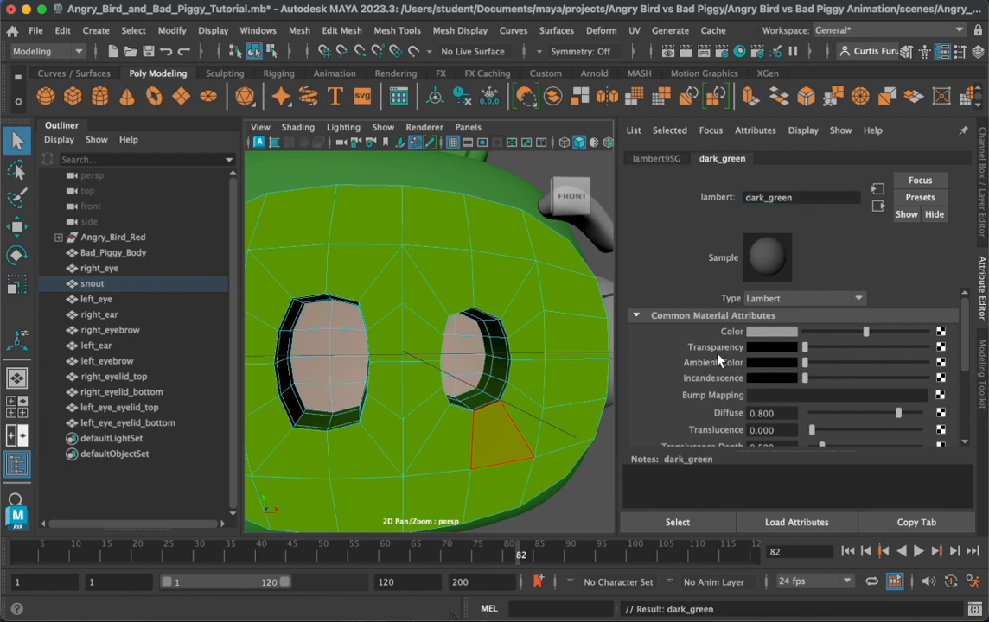
# Step: Set the dark_green material's color to a very dark green with HSV 101.938, 0.559, 0.052
pyautogui.click(752, 335)
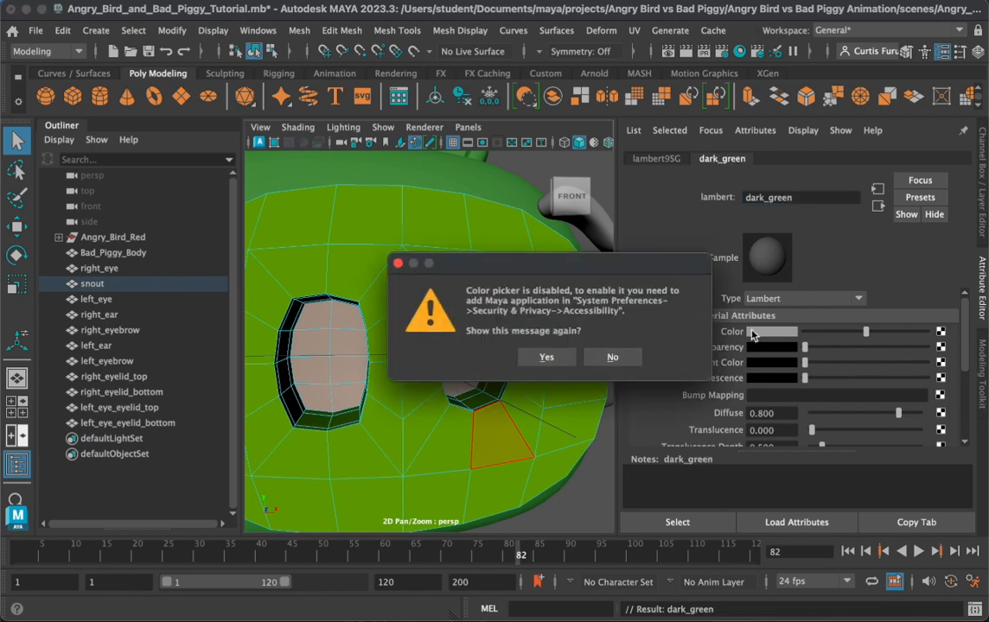
pyautogui.click(552, 356)
pyautogui.moveTo(628, 359); pyautogui.dragTo(633, 362)
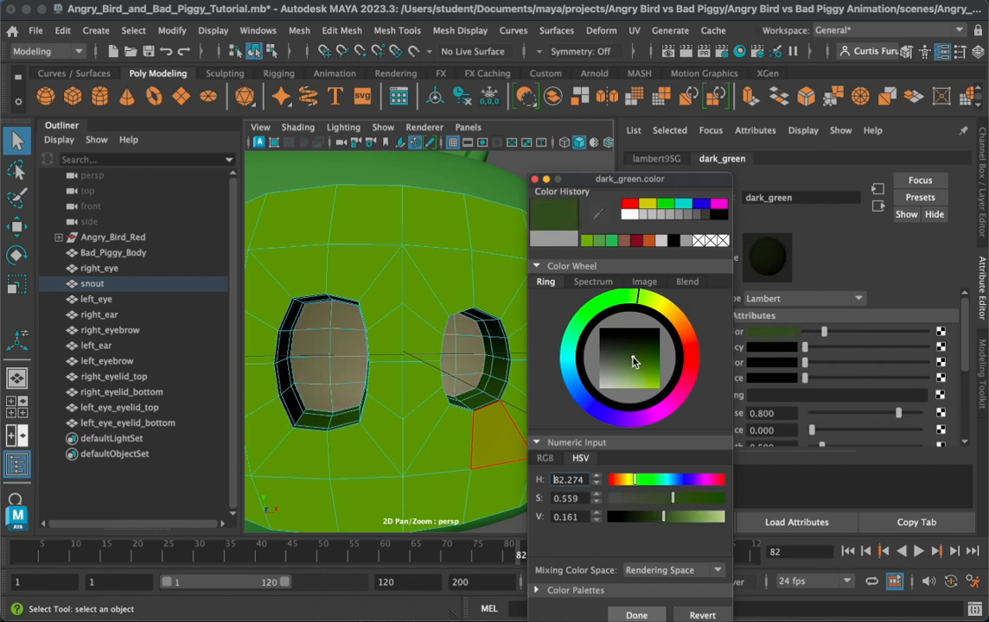
pyautogui.moveTo(636, 299)
pyautogui.mouseDown()
pyautogui.moveTo(608, 301)
pyautogui.moveTo(617, 298)
pyautogui.mouseUp()
pyautogui.moveTo(612, 340)
pyautogui.mouseDown()
pyautogui.moveTo(637, 356)
pyautogui.moveTo(633, 348)
pyautogui.mouseUp()
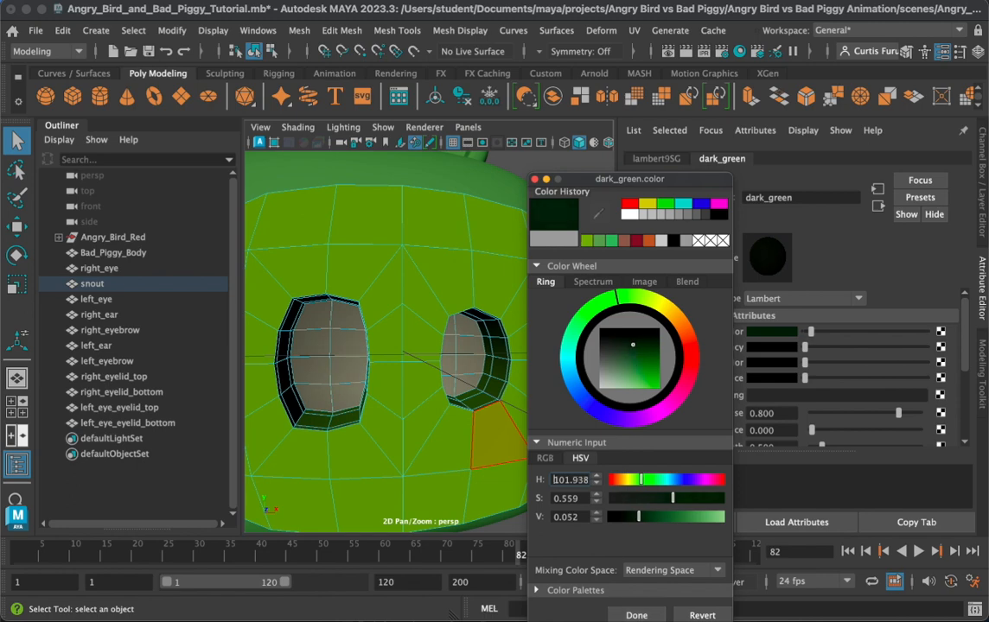
pyautogui.click(636, 615)
pyautogui.press('a')
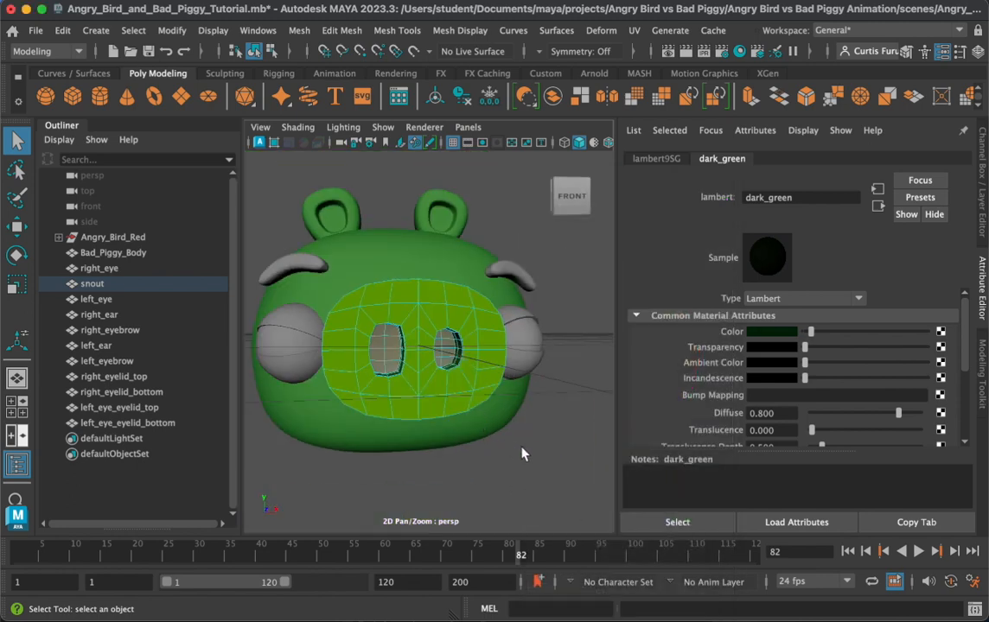
# Step: Deselect the nostril faces and display the snout with smooth mesh preview
pyautogui.click(465, 401)
pyautogui.keyDown('alt'); pyautogui.moveTo(489, 403); pyautogui.dragTo(461, 406); pyautogui.keyUp('alt')
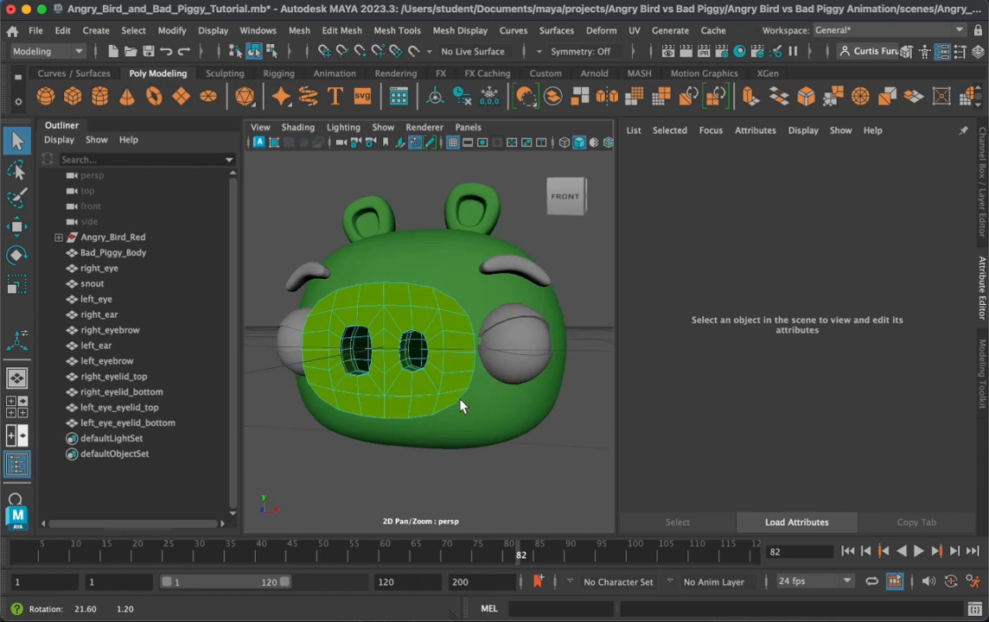
pyautogui.click(453, 347)
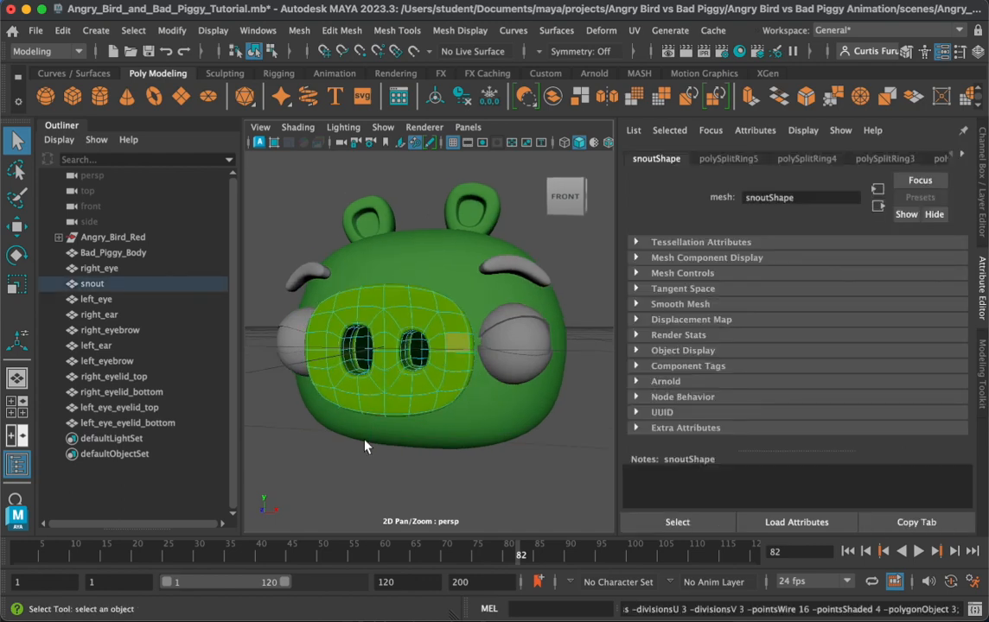
# Step: Examine the inside of the nostrils up close to check where the dark green meets the lighter snout color
pyautogui.click(385, 447)
pyautogui.keyDown('alt'); pyautogui.moveTo(389, 453); pyautogui.dragTo(421, 355); pyautogui.keyUp('alt')
pyautogui.scroll(6, 423, 350)
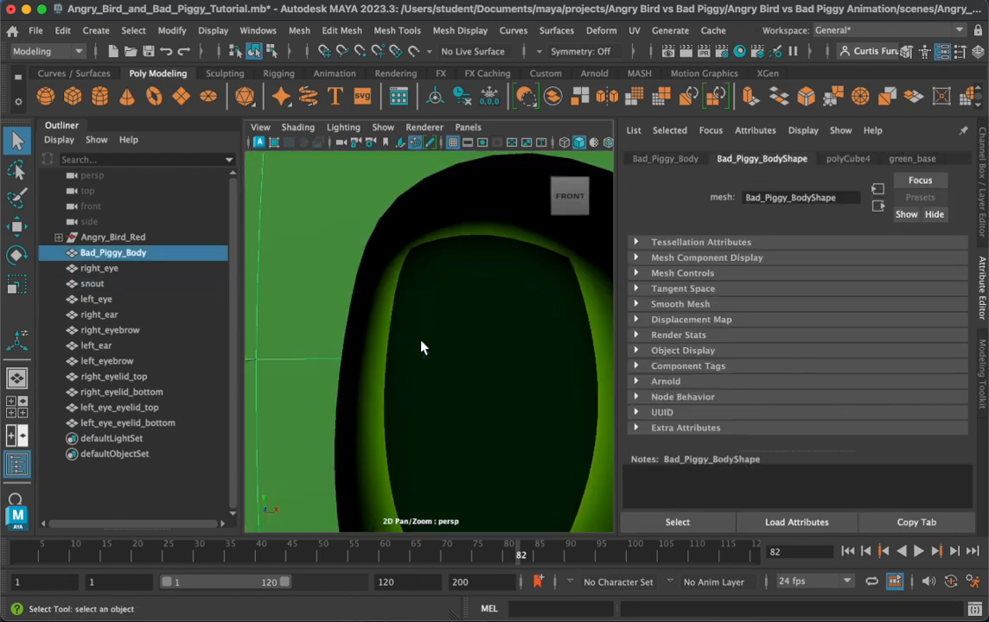
pyautogui.scroll(-5, 445, 355)
pyautogui.scroll(2, 441, 345)
pyautogui.scroll(4, 433, 333)
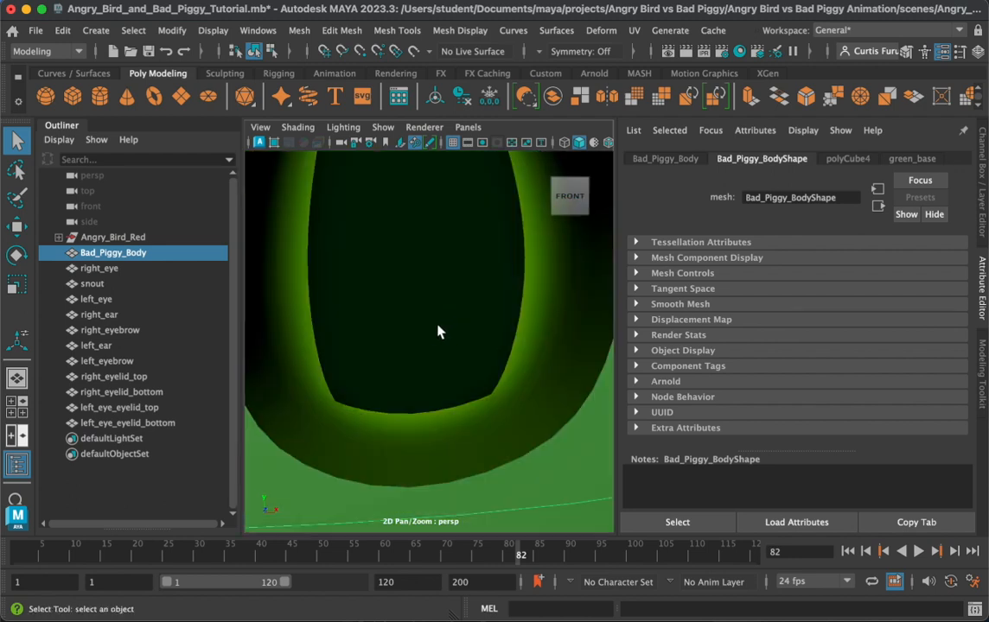
pyautogui.scroll(-5, 454, 331)
pyautogui.scroll(5, 460, 327)
pyautogui.scroll(-2, 467, 328)
# Step: Select the innermost ring of side-wall faces around the back of the piggy's left nostril
pyautogui.moveTo(501, 214); pyautogui.dragTo(501, 257, button='right')
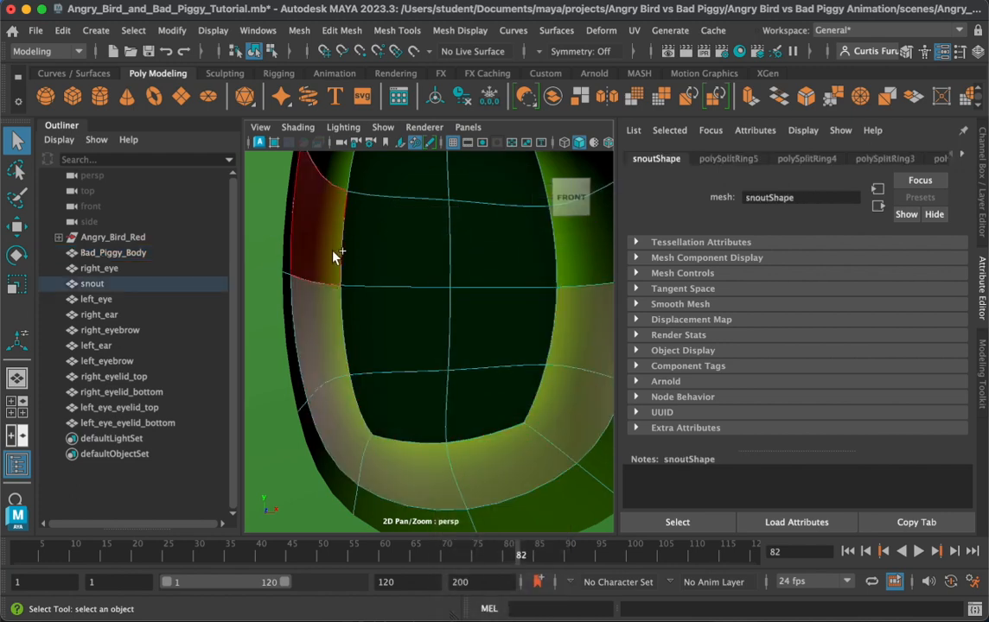
pyautogui.keyDown('alt'); pyautogui.moveTo(382, 216); pyautogui.dragTo(387, 236, button='middle'); pyautogui.keyUp('alt')
pyautogui.keyDown('shift'); pyautogui.click(285, 235); pyautogui.keyUp('shift')
pyautogui.keyDown('shift'); pyautogui.click(354, 187); pyautogui.keyUp('shift')
pyautogui.keyDown('shift'); pyautogui.click(442, 194); pyautogui.keyUp('shift')
pyautogui.keyDown('shift'); pyautogui.click(518, 274); pyautogui.keyUp('shift')
pyautogui.keyDown('shift'); pyautogui.click(539, 358); pyautogui.keyUp('shift')
pyautogui.scroll(-10, 415, 373)
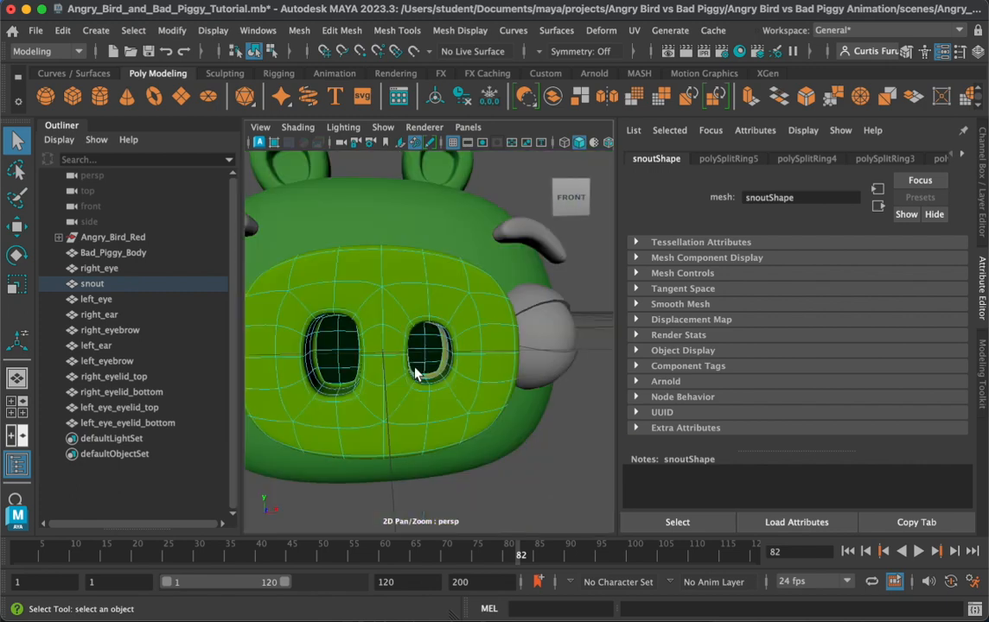
# Step: Add the innermost ring of side-wall faces in the piggy's right nostril to the selection
pyautogui.keyDown('alt'); pyautogui.moveTo(404, 354); pyautogui.dragTo(489, 350, button='middle'); pyautogui.keyUp('alt')
pyautogui.keyDown('alt'); pyautogui.moveTo(453, 371); pyautogui.dragTo(438, 358); pyautogui.keyUp('alt')
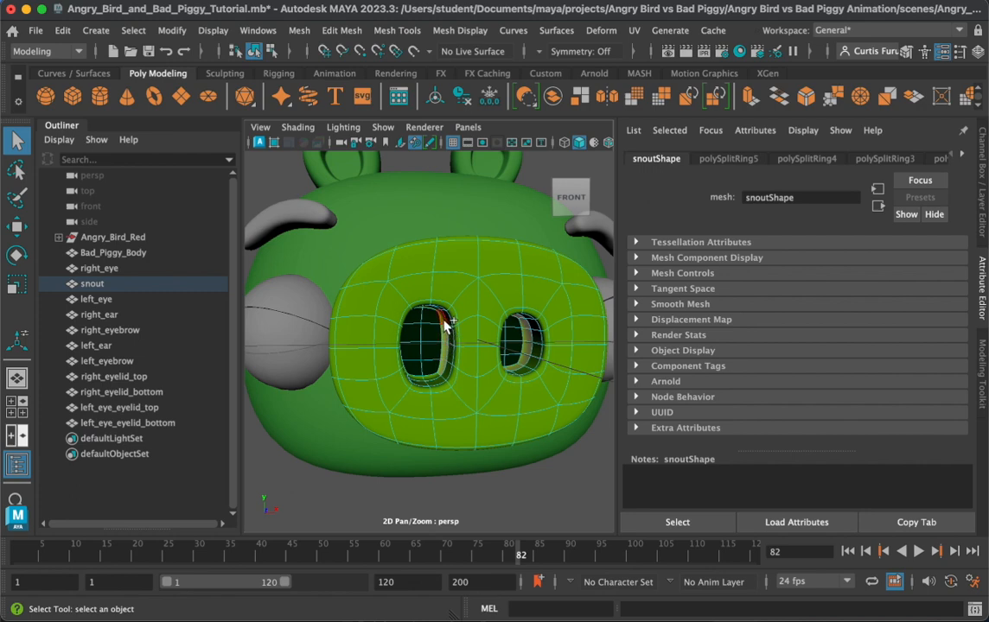
pyautogui.keyDown('alt'); pyautogui.moveTo(403, 322); pyautogui.dragTo(393, 311); pyautogui.keyUp('alt')
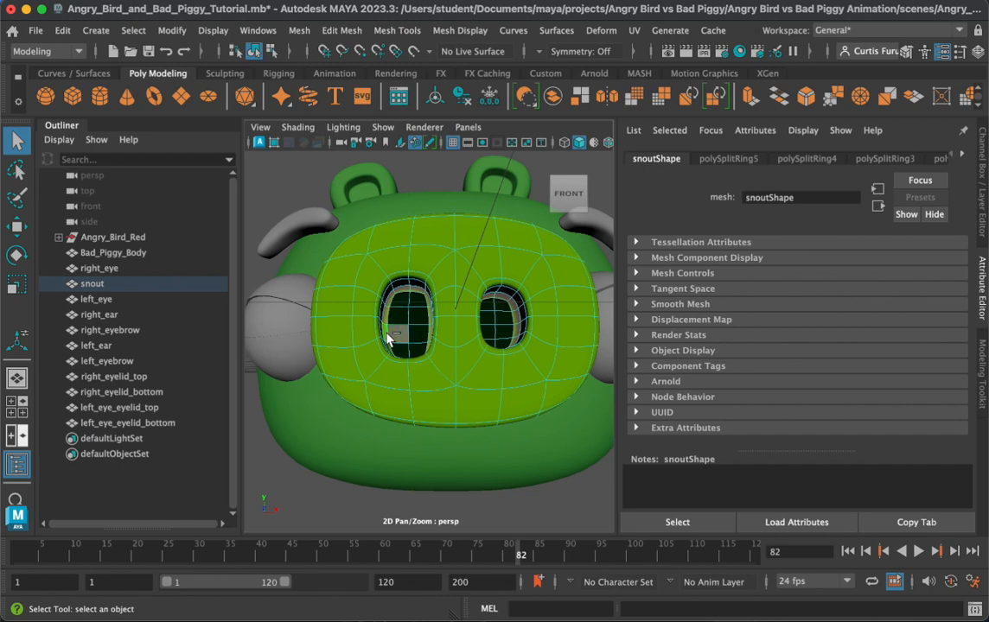
pyautogui.keyDown('alt'); pyautogui.moveTo(419, 301); pyautogui.dragTo(439, 274, button='middle'); pyautogui.keyUp('alt')
pyautogui.scroll(10, 439, 274)
pyautogui.keyDown('alt'); pyautogui.moveTo(372, 313); pyautogui.dragTo(369, 353); pyautogui.keyUp('alt')
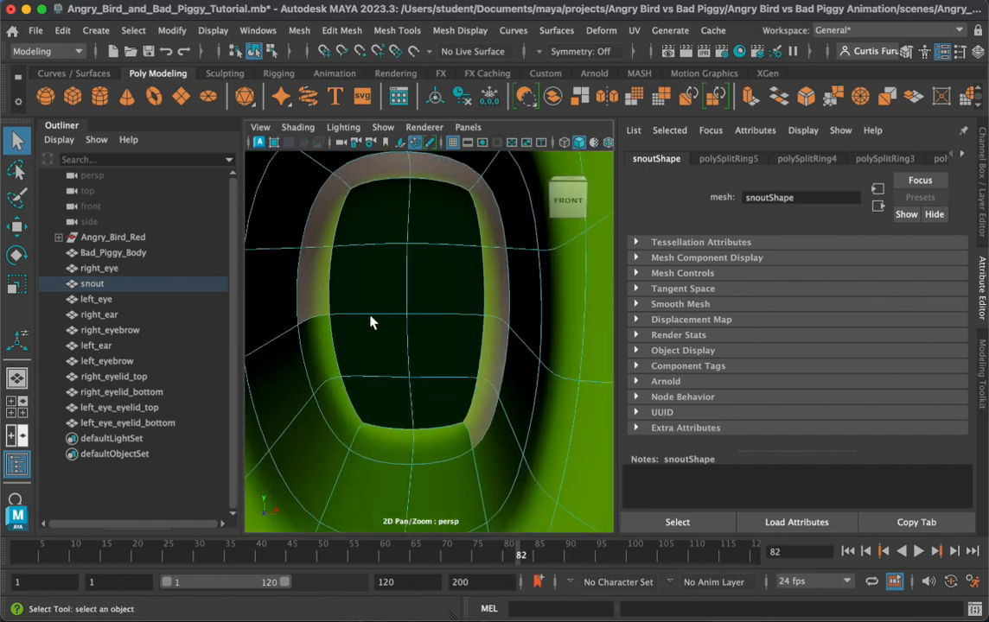
pyautogui.keyDown('shift'); pyautogui.click(333, 356); pyautogui.keyUp('shift')
pyautogui.scroll(-10, 475, 403)
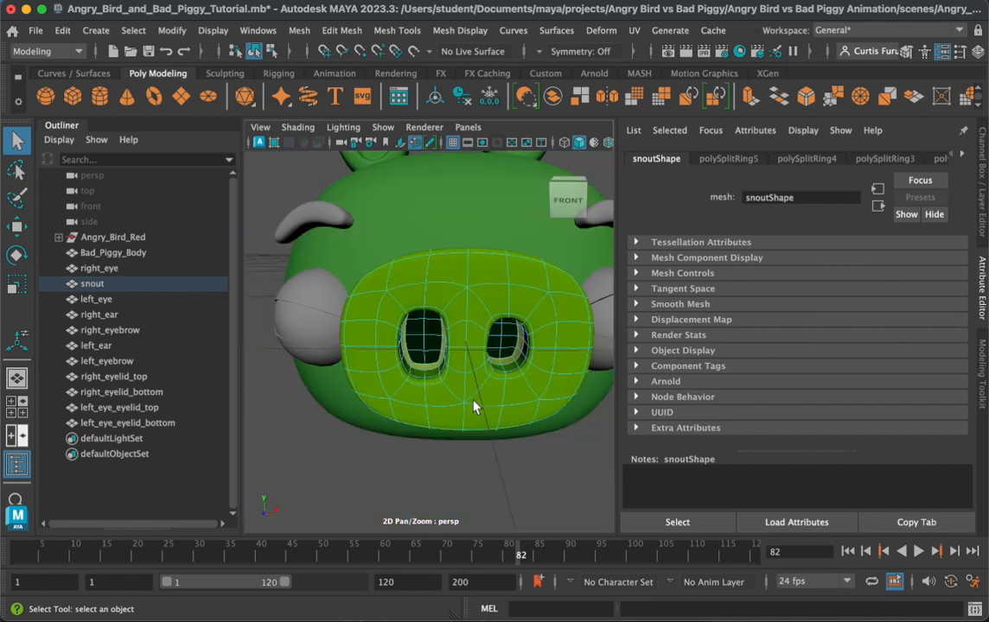
# Step: Assign the existing dark_green material to the selected nostril wall faces, return to object mode and deselect the snout
pyautogui.keyDown('alt'); pyautogui.moveTo(475, 403); pyautogui.dragTo(455, 380); pyautogui.keyUp('alt')
pyautogui.moveTo(419, 376); pyautogui.dragTo(532, 498, button='right')
pyautogui.click(483, 495)
pyautogui.keyDown('alt'); pyautogui.moveTo(490, 514); pyautogui.dragTo(477, 467); pyautogui.keyUp('alt')
pyautogui.moveTo(489, 359); pyautogui.dragTo(497, 178, button='right')
pyautogui.click(421, 516)
pyautogui.scroll(-5, 457, 419)
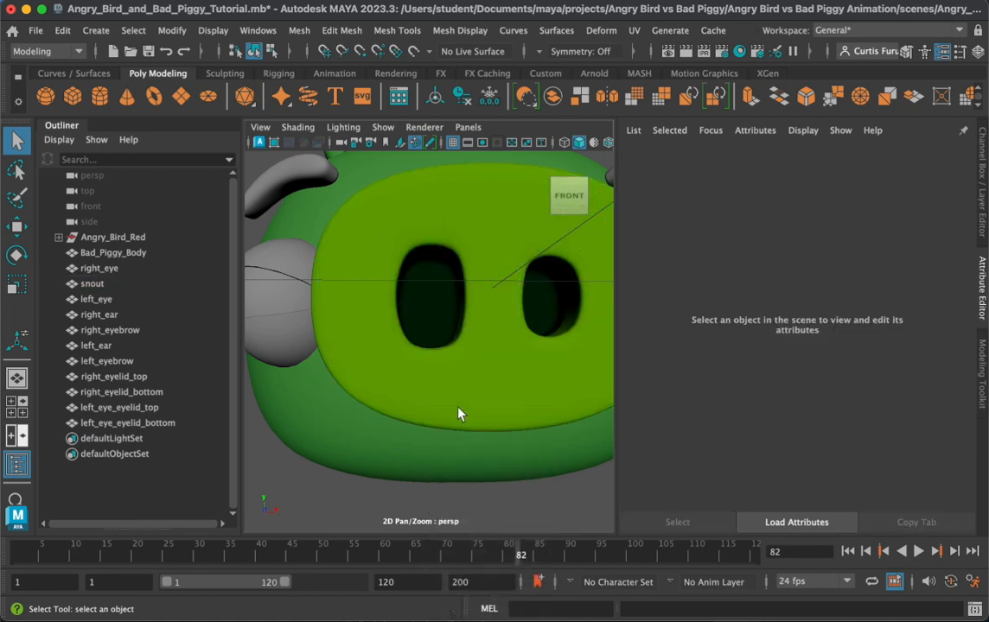
# Step: Select the recessed inner faces of the left ear
pyautogui.keyDown('alt'); pyautogui.moveTo(462, 413); pyautogui.dragTo(466, 308); pyautogui.keyUp('alt')
pyautogui.keyDown('alt'); pyautogui.moveTo(466, 309); pyautogui.dragTo(432, 424, button='middle'); pyautogui.keyUp('alt')
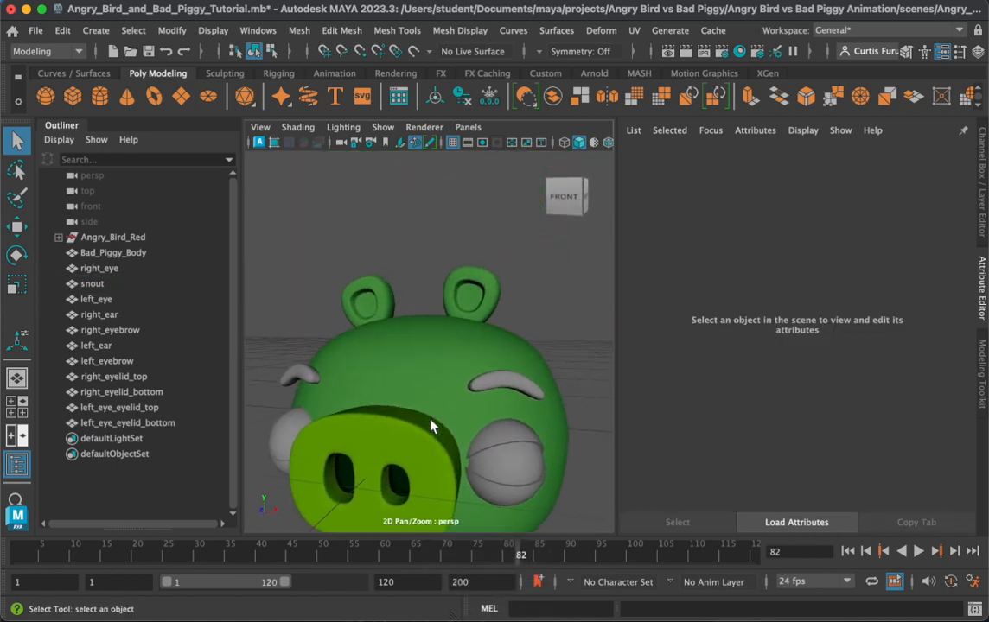
pyautogui.scroll(5, 432, 424)
pyautogui.keyDown('alt'); pyautogui.moveTo(521, 258); pyautogui.dragTo(430, 414, button='middle'); pyautogui.keyUp('alt')
pyautogui.scroll(-2, 431, 414)
pyautogui.scroll(6, 426, 414)
pyautogui.click(425, 414)
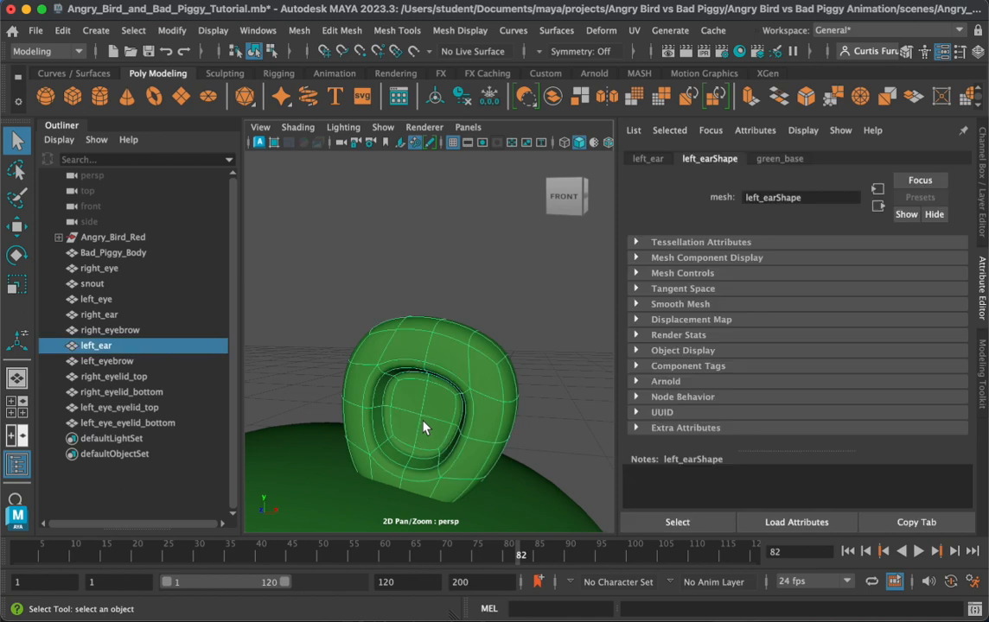
pyautogui.keyDown('alt'); pyautogui.moveTo(426, 424); pyautogui.dragTo(432, 413); pyautogui.keyUp('alt')
pyautogui.moveTo(429, 423); pyautogui.dragTo(425, 256, button='right')
pyautogui.click(390, 432)
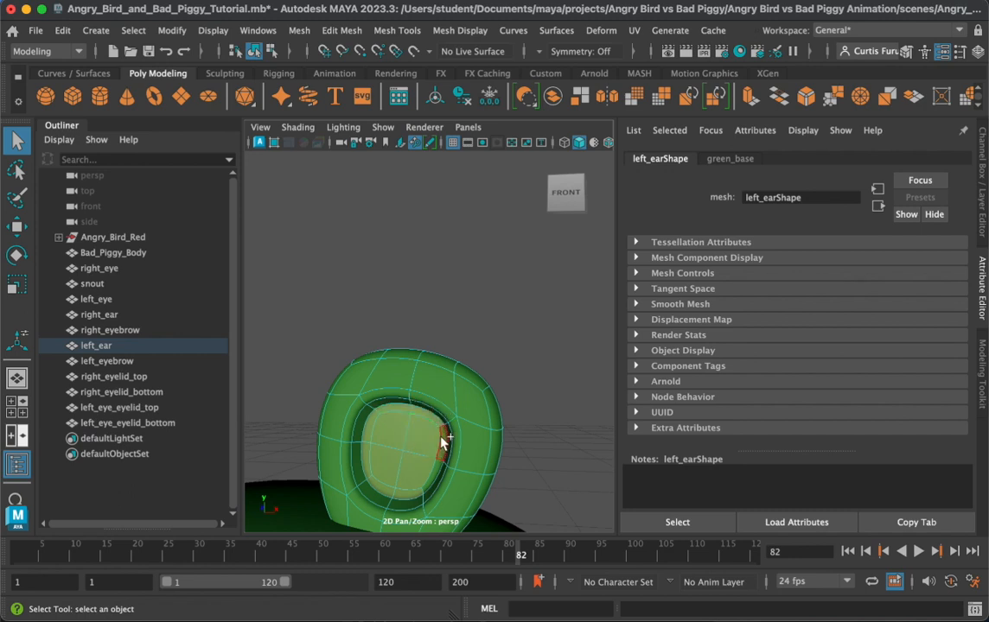
pyautogui.keyDown('alt'); pyautogui.moveTo(426, 499); pyautogui.dragTo(445, 464); pyautogui.keyUp('alt')
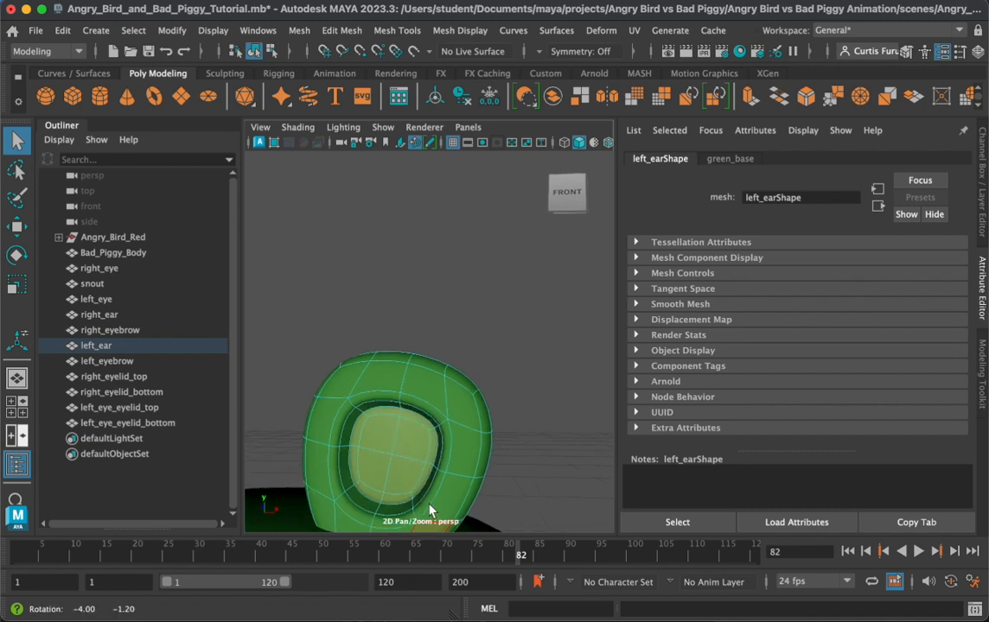
pyautogui.keyDown('alt'); pyautogui.moveTo(445, 452); pyautogui.dragTo(496, 430, button='middle'); pyautogui.keyUp('alt')
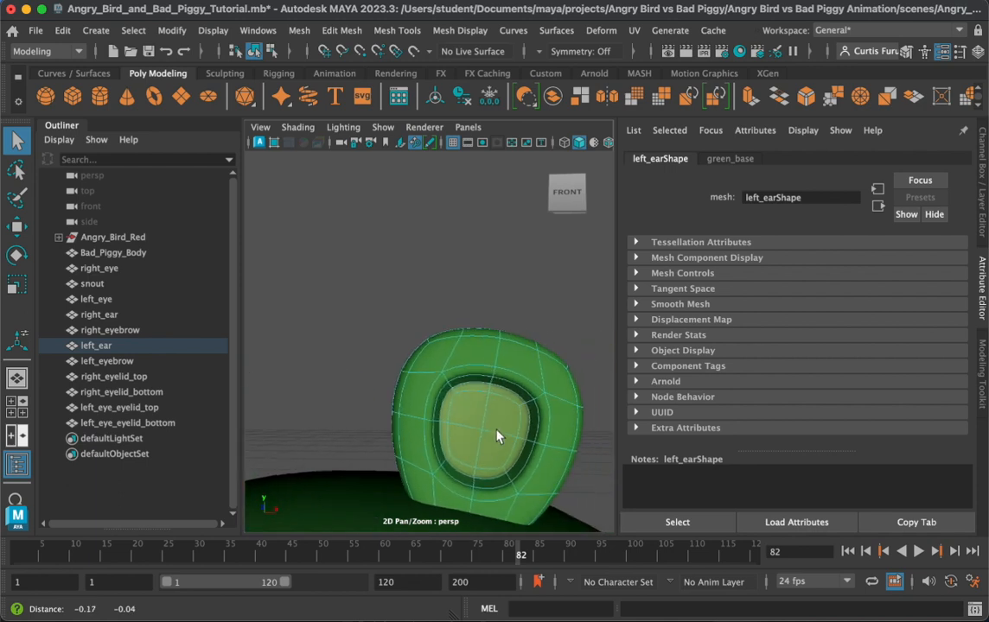
# Step: Assign the existing dark_green material to the left ear's inner faces, deselect them and return to object mode
pyautogui.moveTo(481, 408); pyautogui.dragTo(596, 498, button='right')
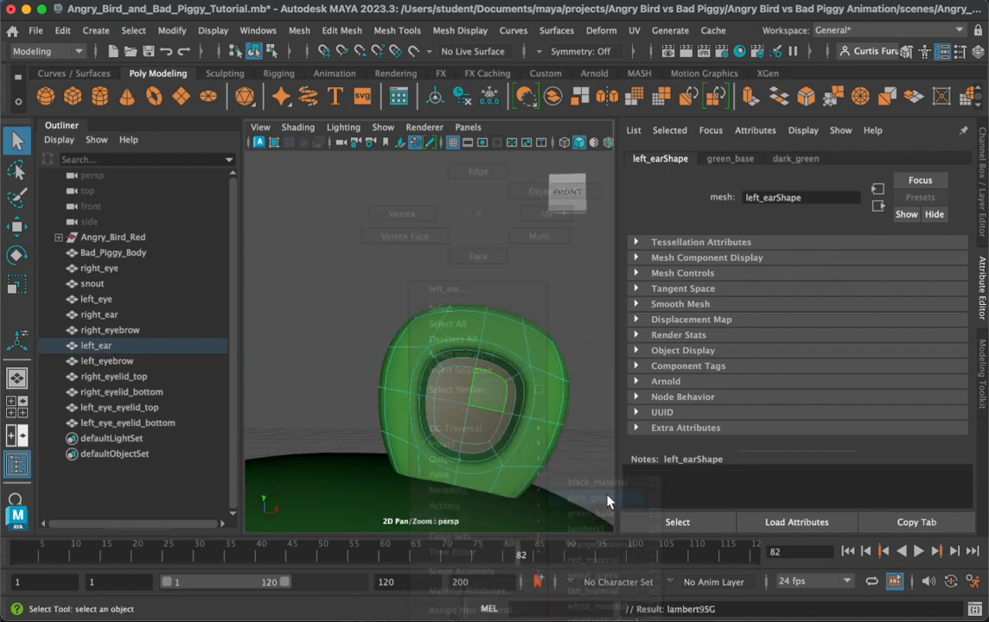
pyautogui.click(311, 368)
pyautogui.scroll(-4, 399, 391)
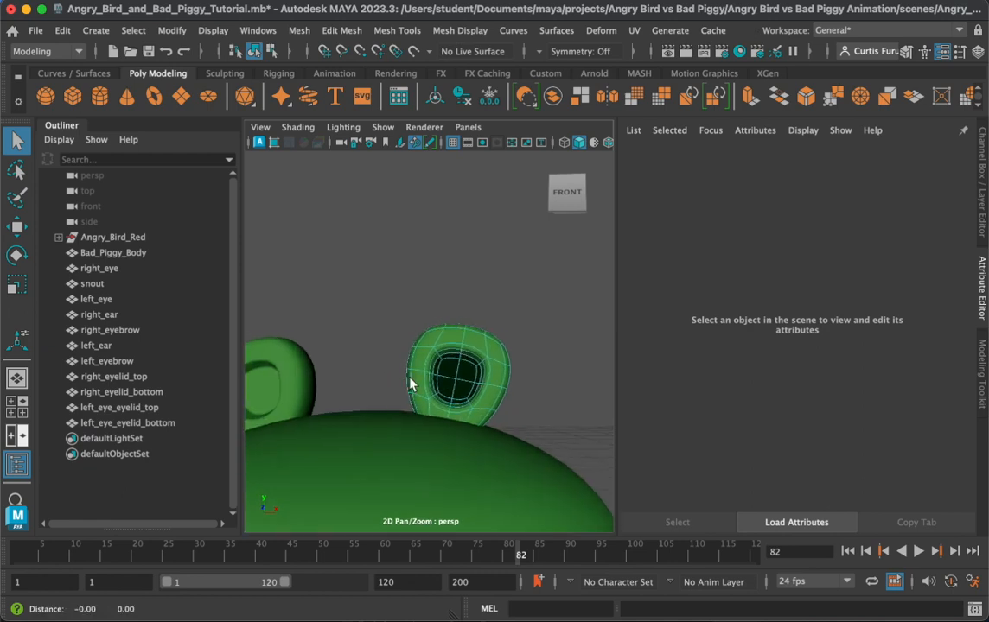
pyautogui.keyDown('alt'); pyautogui.moveTo(393, 384); pyautogui.dragTo(483, 399, button='middle'); pyautogui.keyUp('alt')
pyautogui.moveTo(522, 372); pyautogui.dragTo(566, 193, button='right')
# Step: Select the recessed inner faces of the right ear
pyautogui.keyDown('alt'); pyautogui.moveTo(503, 375); pyautogui.dragTo(443, 373); pyautogui.keyUp('alt')
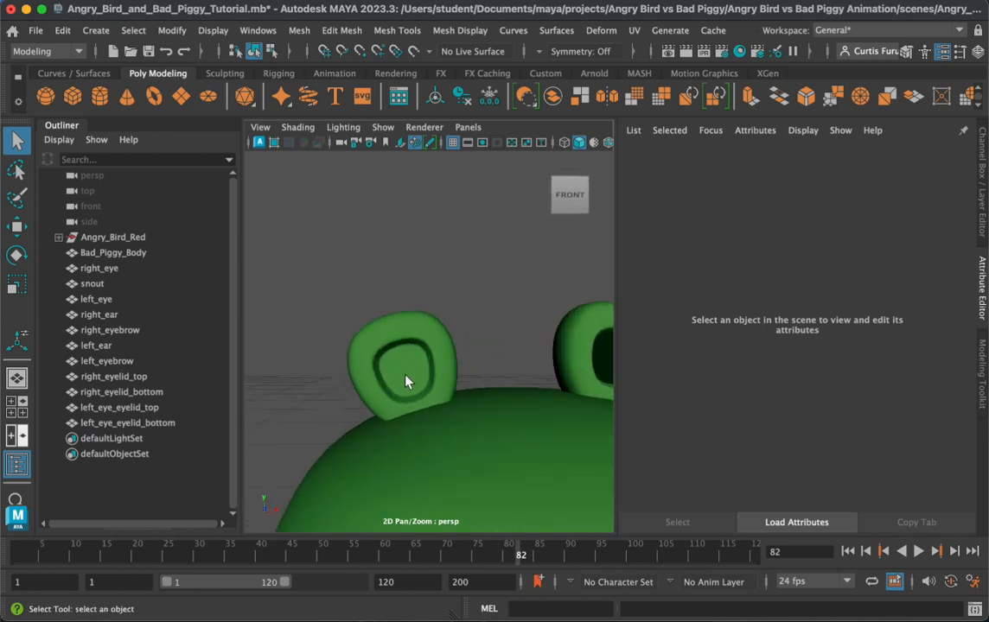
pyautogui.click(406, 380)
pyautogui.moveTo(407, 376); pyautogui.dragTo(418, 258, button='right')
pyautogui.click(398, 371)
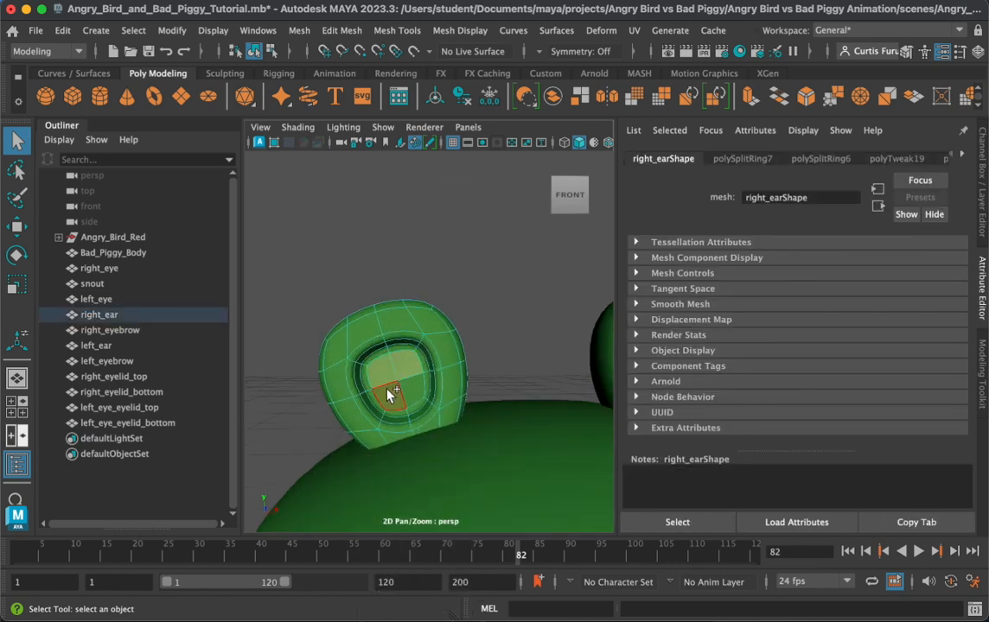
pyautogui.keyDown('shift'); pyautogui.click(387, 395); pyautogui.keyUp('shift')
pyautogui.keyDown('shift'); pyautogui.click(415, 394); pyautogui.keyUp('shift')
pyautogui.keyDown('shift'); pyautogui.click(426, 389); pyautogui.keyUp('shift')
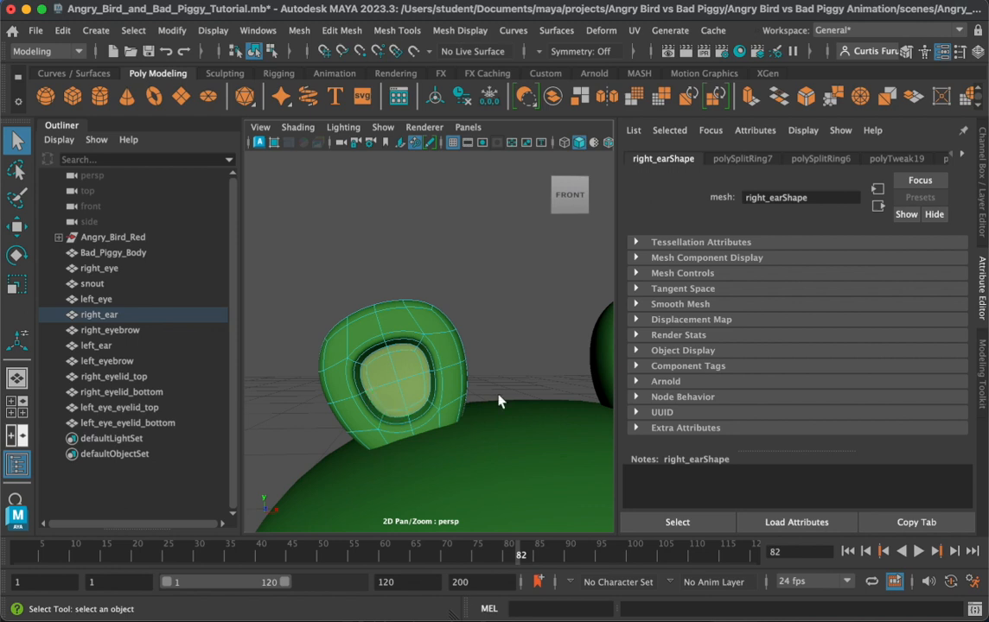
# Step: Assign the existing dark_green material to the right ear's inner faces and deselect them
pyautogui.rightClick(398, 389)
pyautogui.moveTo(399, 384); pyautogui.dragTo(406, 621, button='right')
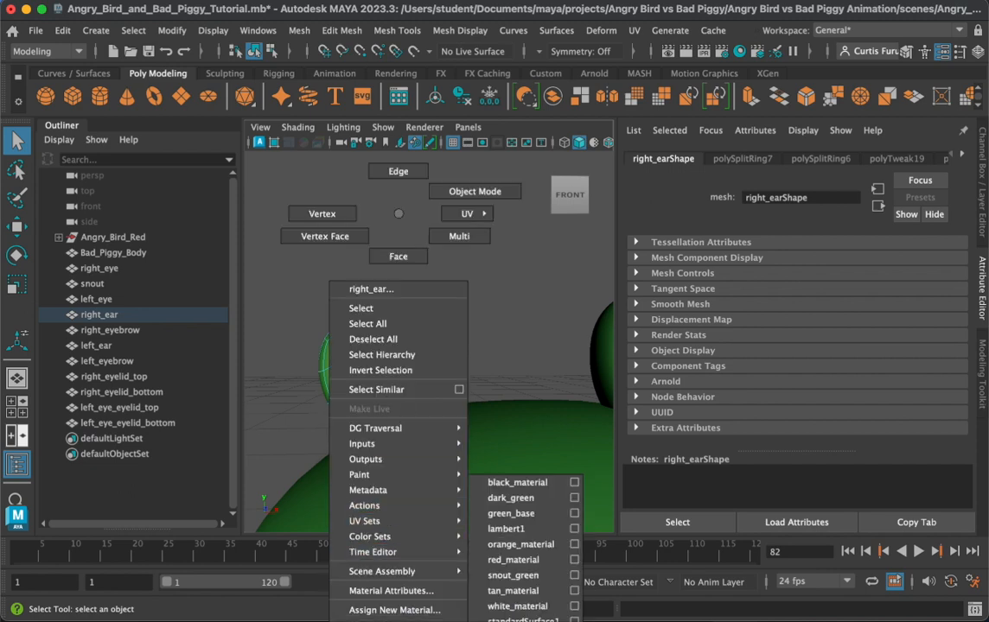
pyautogui.moveTo(407, 620); pyautogui.dragTo(519, 500, button='right')
pyautogui.click(488, 346)
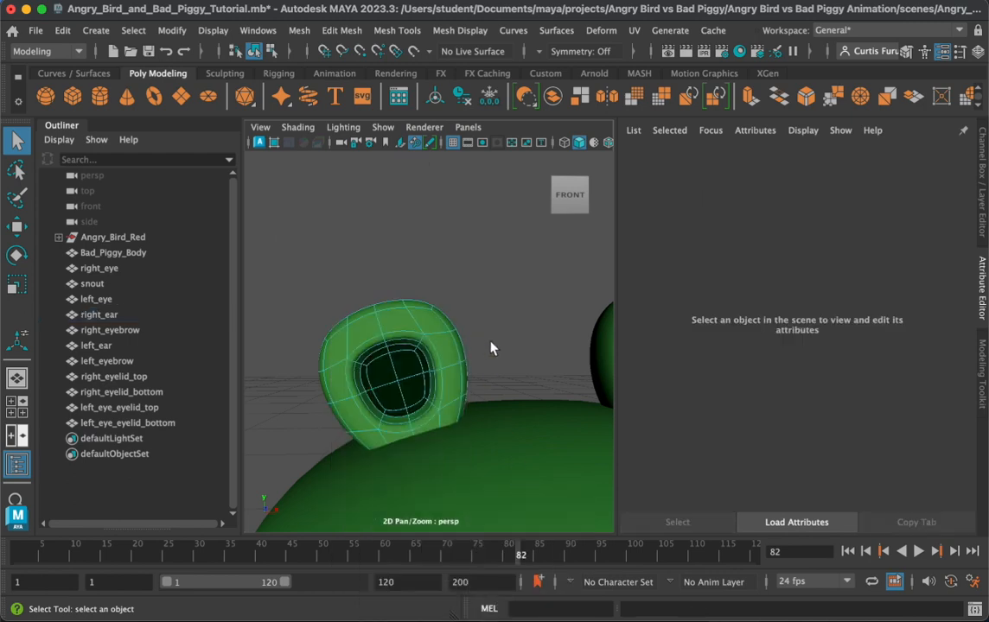
# Step: Select both eyebrows and assign the existing dark_green material to them
pyautogui.scroll(-5, 489, 354)
pyautogui.keyDown('alt'); pyautogui.moveTo(489, 375); pyautogui.dragTo(473, 379); pyautogui.keyUp('alt')
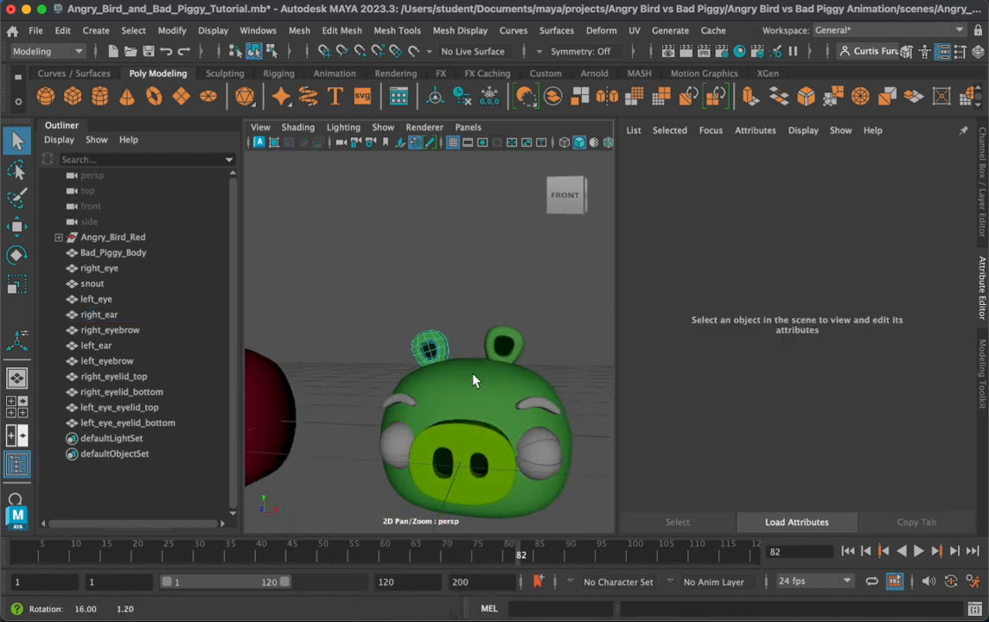
pyautogui.click(548, 401)
pyautogui.keyDown('shift'); pyautogui.click(394, 403); pyautogui.keyUp('shift')
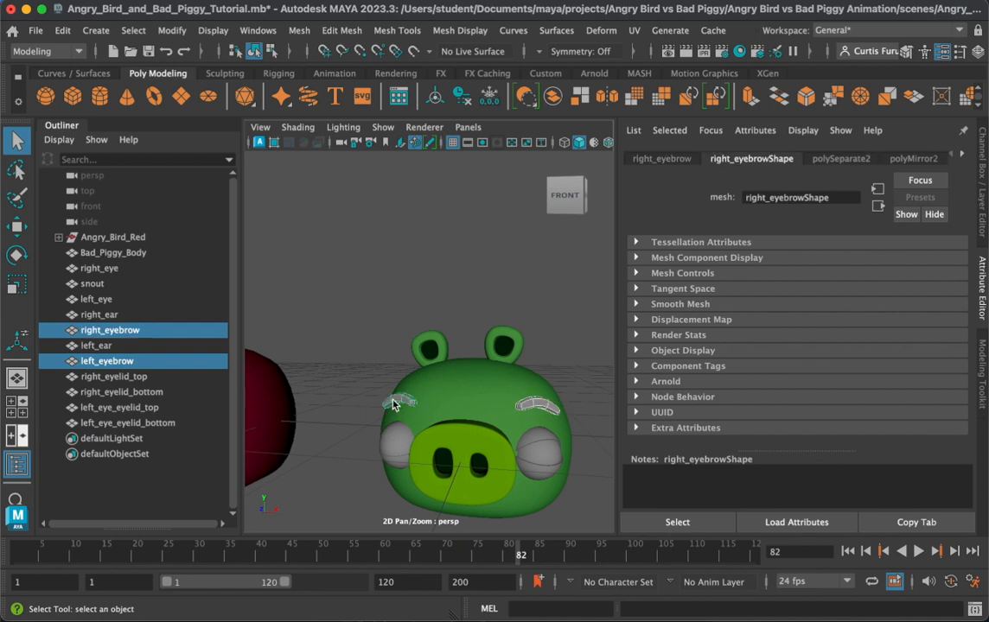
pyautogui.rightClick(394, 404)
pyautogui.moveTo(389, 618)
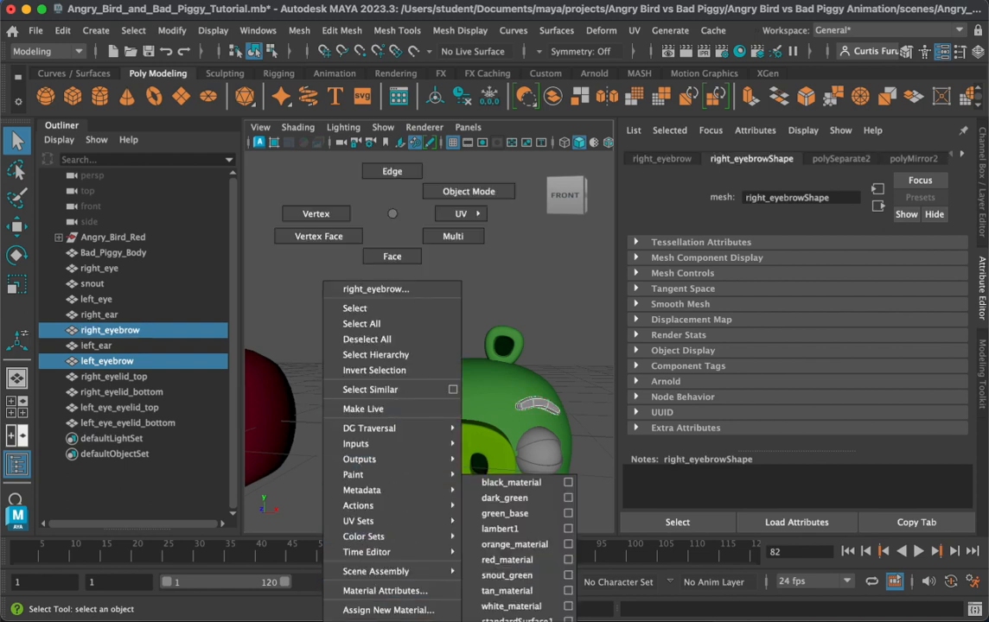
pyautogui.click(510, 498)
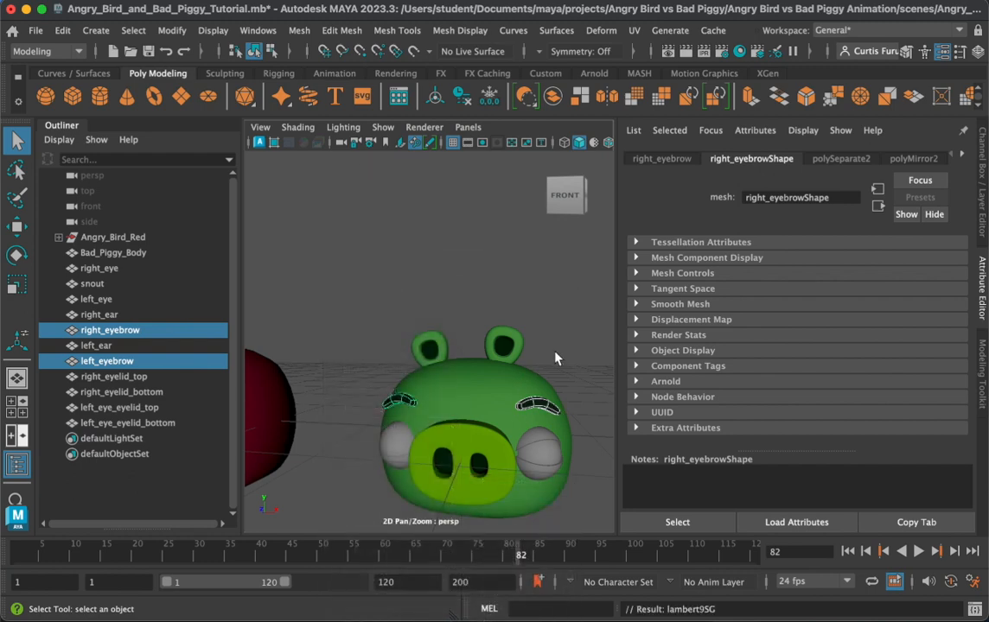
# Step: Select the top and bottom eyelids of both eyes and assign the existing dark_green material to them
pyautogui.click(565, 349)
pyautogui.scroll(5, 503, 397)
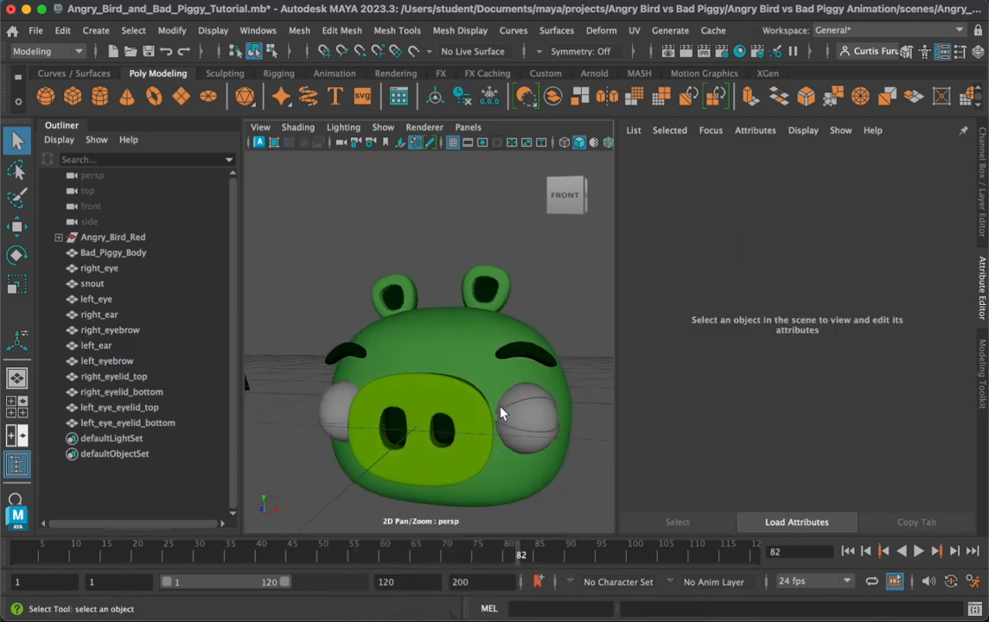
pyautogui.click(497, 393)
pyautogui.keyDown('shift'); pyautogui.click(499, 434); pyautogui.keyUp('shift')
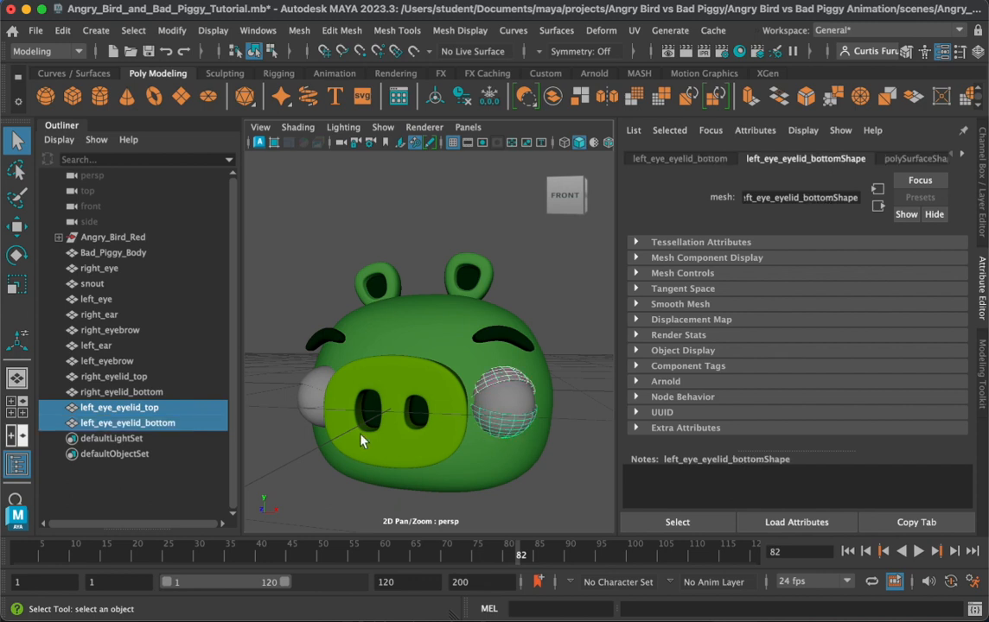
pyautogui.keyDown('shift'); pyautogui.click(309, 426); pyautogui.keyUp('shift')
pyautogui.keyDown('shift'); pyautogui.click(321, 387); pyautogui.keyUp('shift')
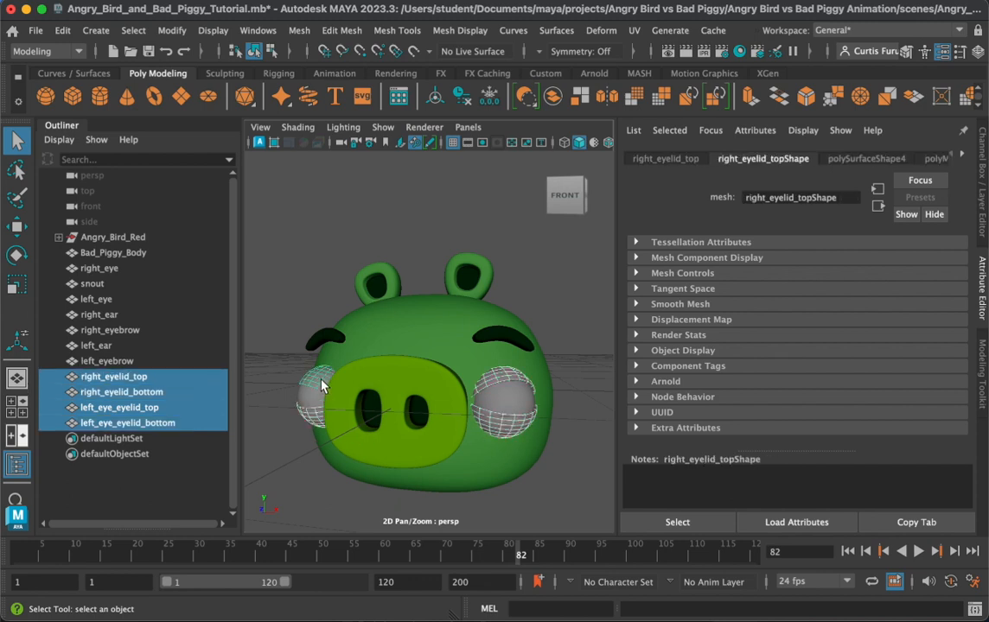
pyautogui.rightClick(322, 385)
pyautogui.moveTo(320, 619)
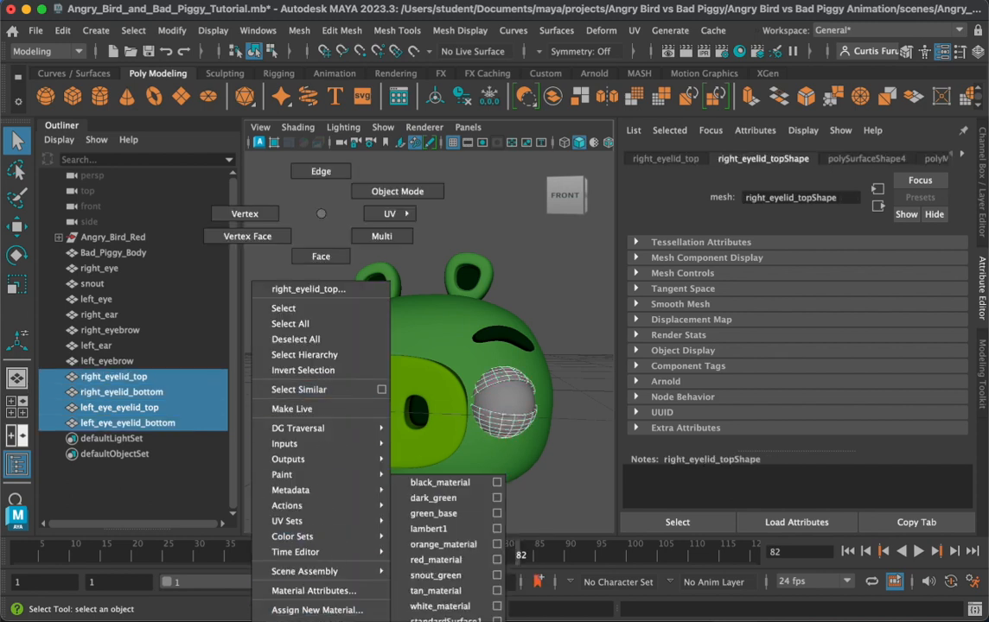
pyautogui.click(436, 498)
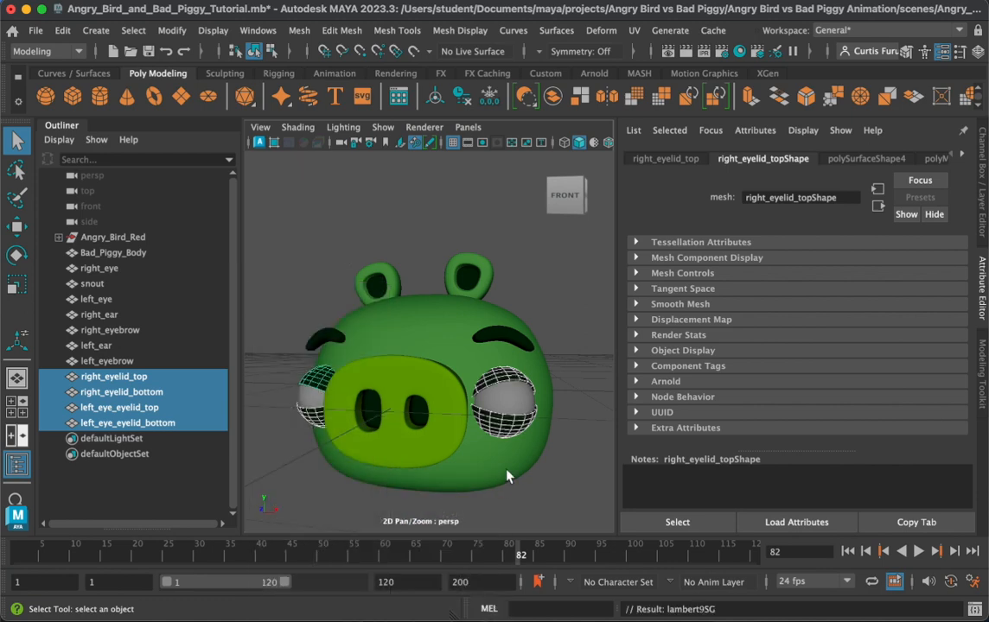
pyautogui.click(560, 488)
# Step: Select both eyes and try a new Lambert material on them
pyautogui.keyDown('alt'); pyautogui.moveTo(508, 469); pyautogui.dragTo(447, 460); pyautogui.keyUp('alt')
pyautogui.scroll(-4, 495, 462)
pyautogui.scroll(6, 448, 461)
pyautogui.keyDown('alt'); pyautogui.moveTo(484, 461); pyautogui.dragTo(446, 455, button='middle'); pyautogui.keyUp('alt')
pyautogui.click(464, 429)
pyautogui.keyDown('alt'); pyautogui.moveTo(379, 419); pyautogui.dragTo(382, 442); pyautogui.keyUp('alt')
pyautogui.keyDown('shift'); pyautogui.click(357, 398); pyautogui.keyUp('shift')
pyautogui.keyDown('alt'); pyautogui.moveTo(406, 396); pyautogui.dragTo(435, 408); pyautogui.keyUp('alt')
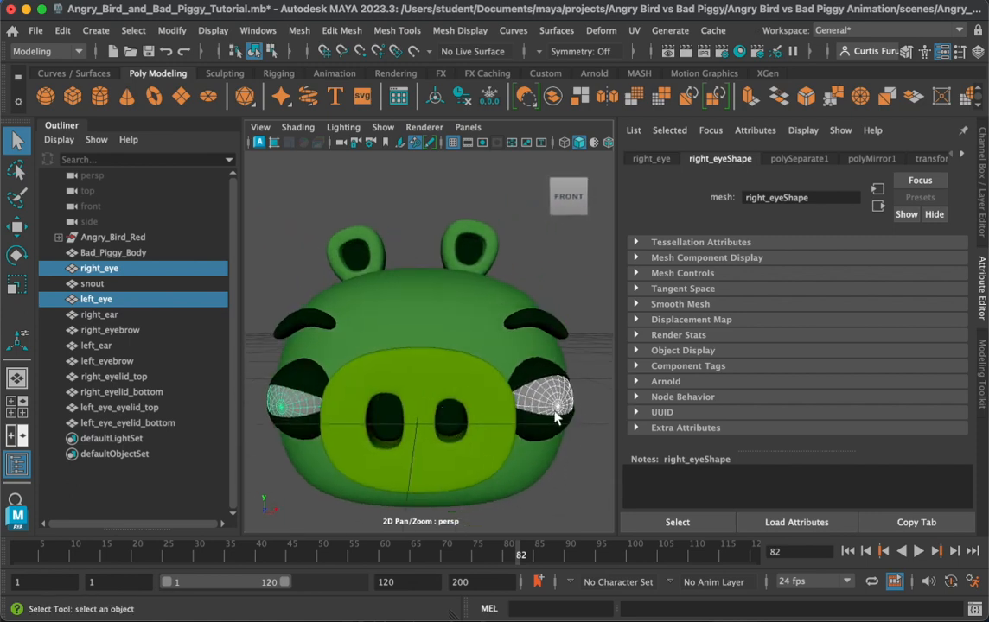
pyautogui.scroll(3, 556, 429)
pyautogui.keyDown('alt'); pyautogui.moveTo(537, 395); pyautogui.dragTo(436, 383, button='middle'); pyautogui.keyUp('alt')
pyautogui.rightClick(460, 404)
pyautogui.moveTo(461, 403); pyautogui.dragTo(491, 612, button='right')
pyautogui.scroll(-3, 401, 429)
pyautogui.scroll(2, 400, 429)
pyautogui.click(764, 205)
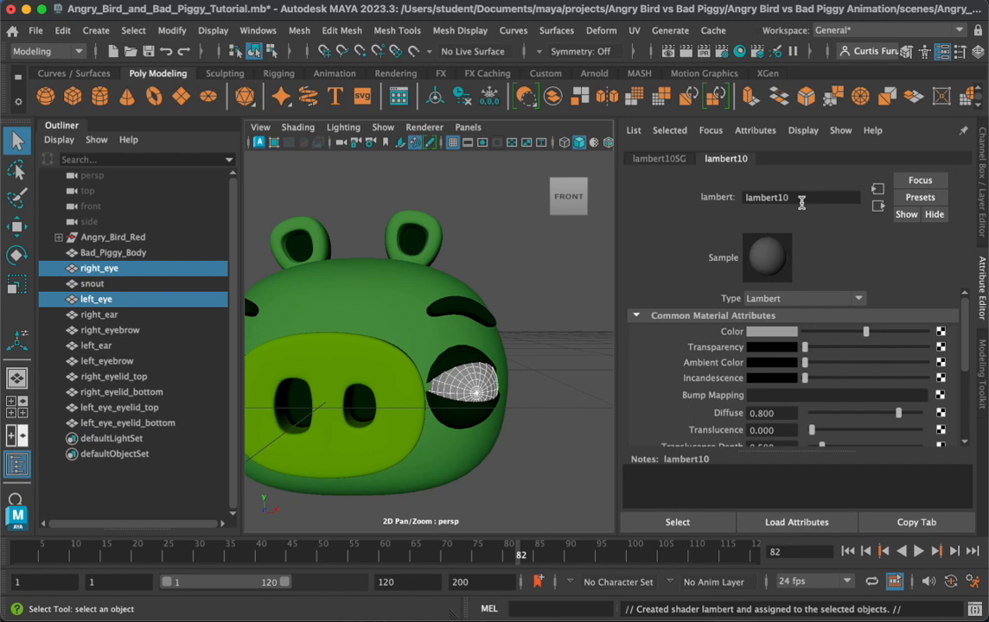
pyautogui.doubleClick(801, 198)
pyautogui.write('w')
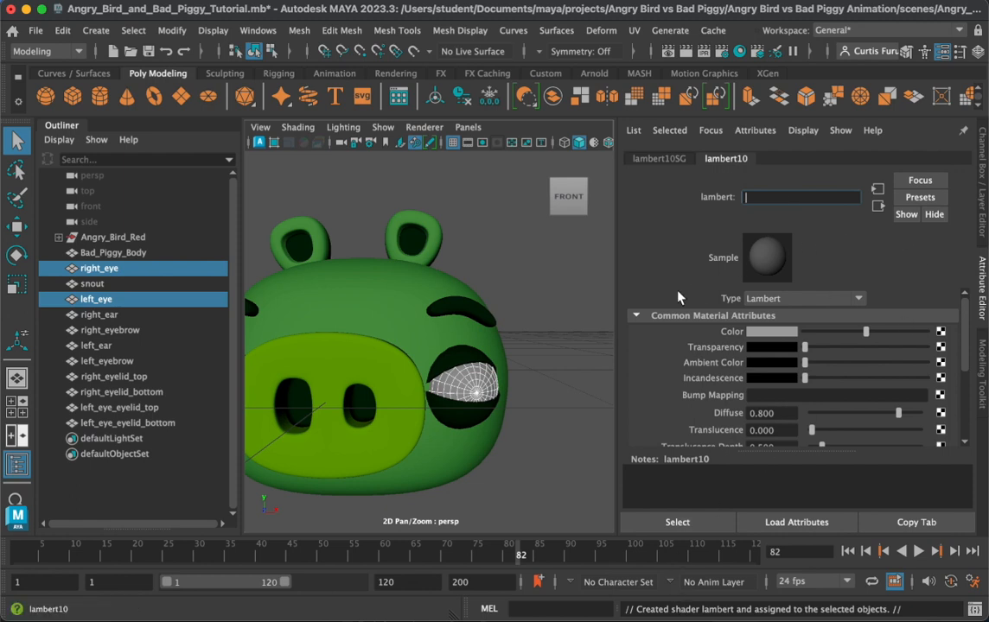
pyautogui.click(519, 434)
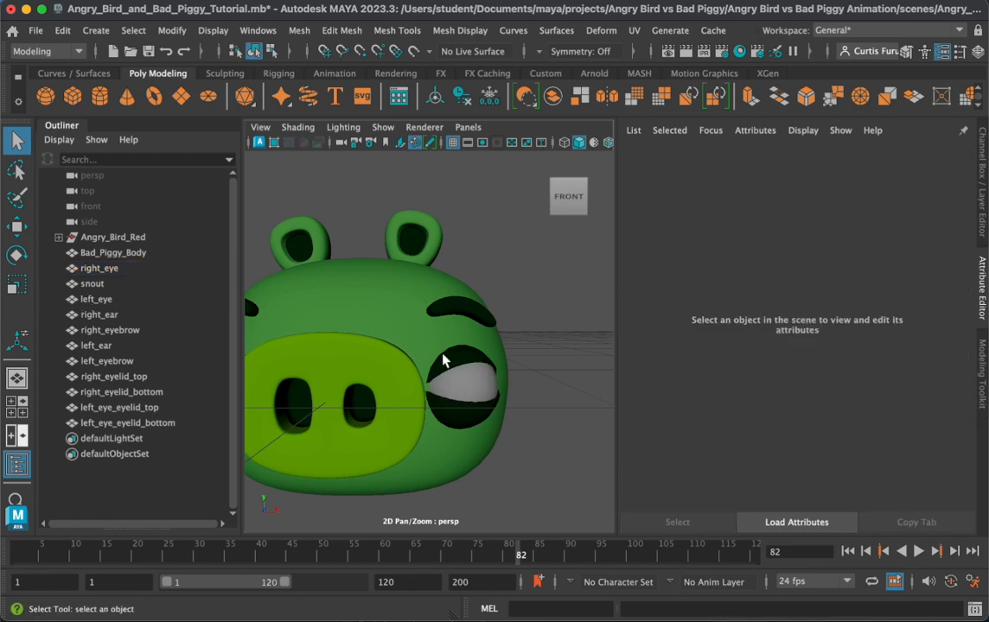
# Step: Select both eyes, assign the existing white_material to them and deselect them
pyautogui.moveTo(442, 361); pyautogui.dragTo(549, 331, button='middle')
pyautogui.click(594, 350)
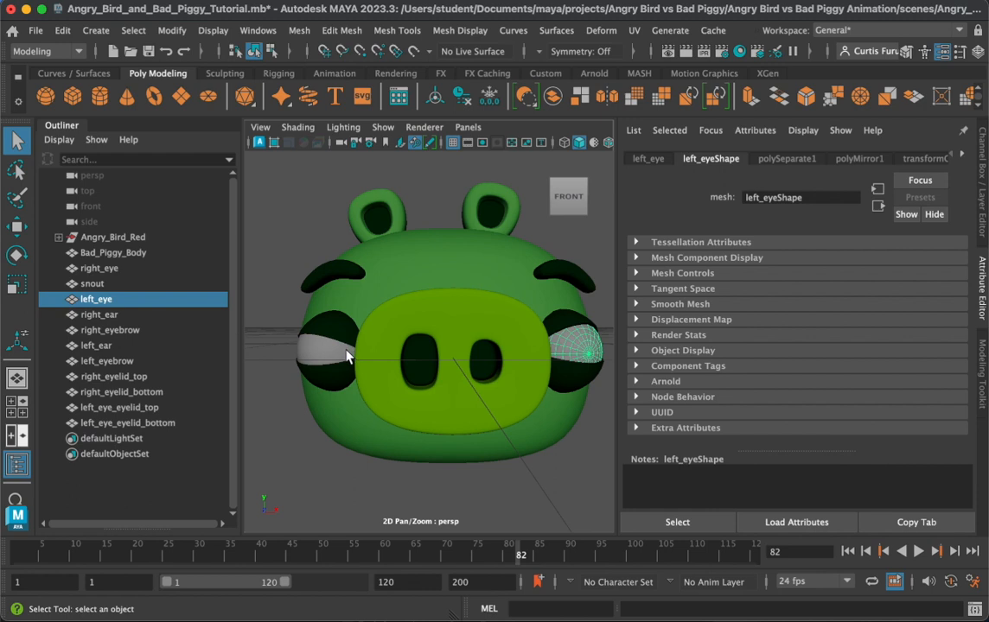
pyautogui.keyDown('shift'); pyautogui.moveTo(302, 312); pyautogui.dragTo(336, 357); pyautogui.keyUp('shift')
pyautogui.click(318, 353)
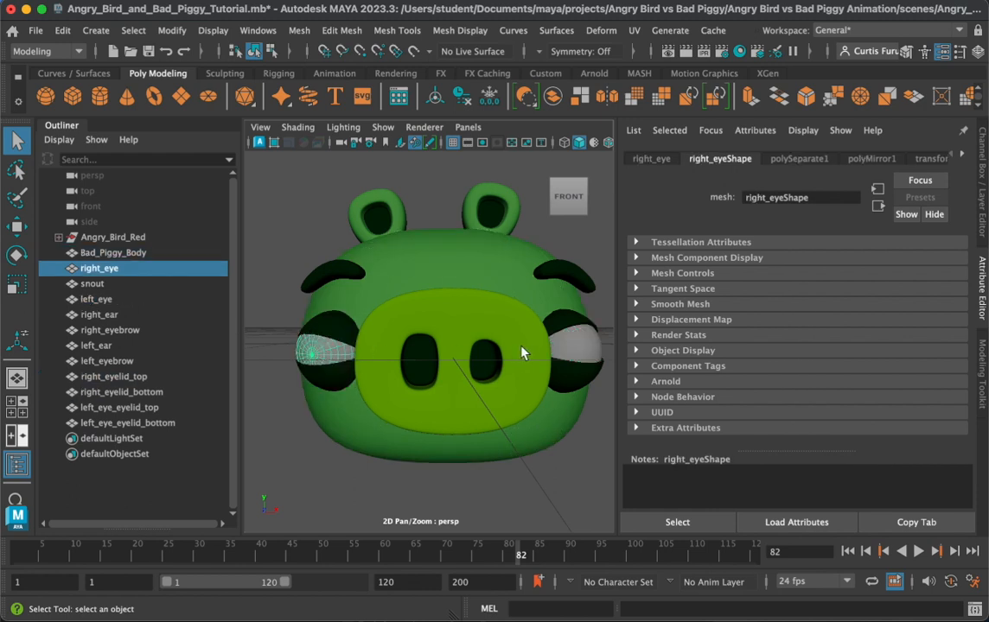
pyautogui.keyDown('shift'); pyautogui.click(579, 350); pyautogui.keyUp('shift')
pyautogui.rightClick(320, 358)
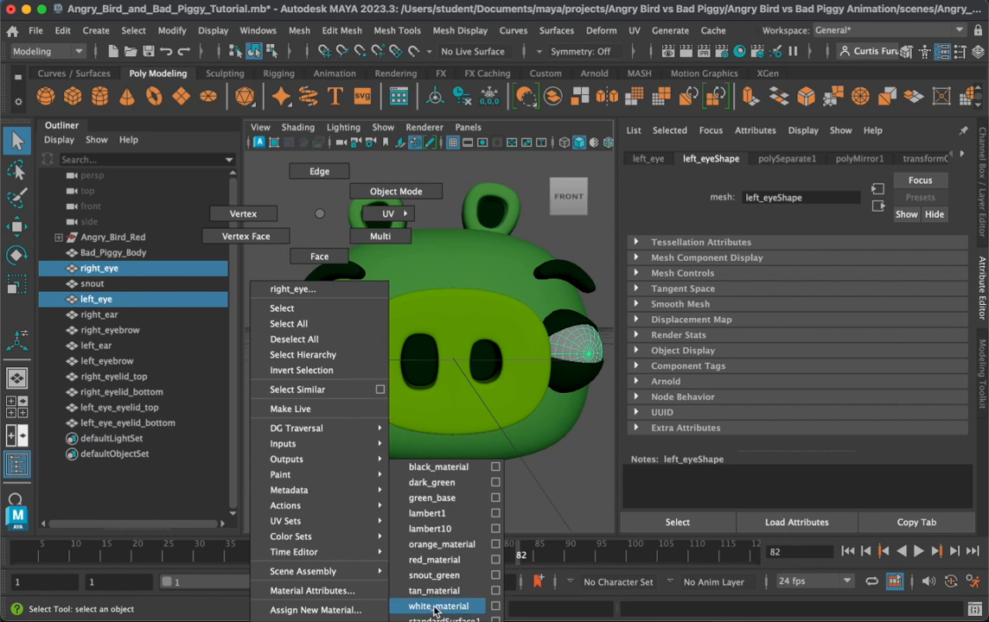
pyautogui.click(439, 606)
pyautogui.click(536, 467)
# Step: Frame the left eye, put it in face selection mode and check the pupils in the bad_piggy.webp reference image
pyautogui.moveTo(485, 365)
pyautogui.keyDown('alt'); pyautogui.mouseDown()
pyautogui.moveTo(490, 375)
pyautogui.moveTo(457, 382)
pyautogui.moveTo(443, 370)
pyautogui.moveTo(470, 353)
pyautogui.mouseUp(); pyautogui.keyUp('alt')
pyautogui.click(424, 383)
pyautogui.press('f')
pyautogui.rightClick(528, 214)
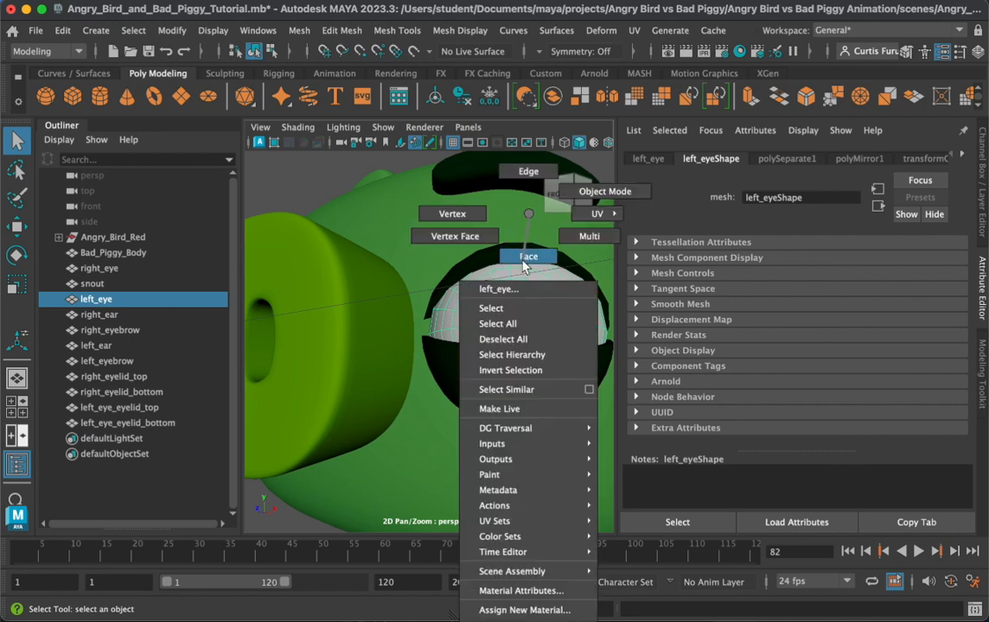
pyautogui.click(523, 259)
pyautogui.press('super+Tab')
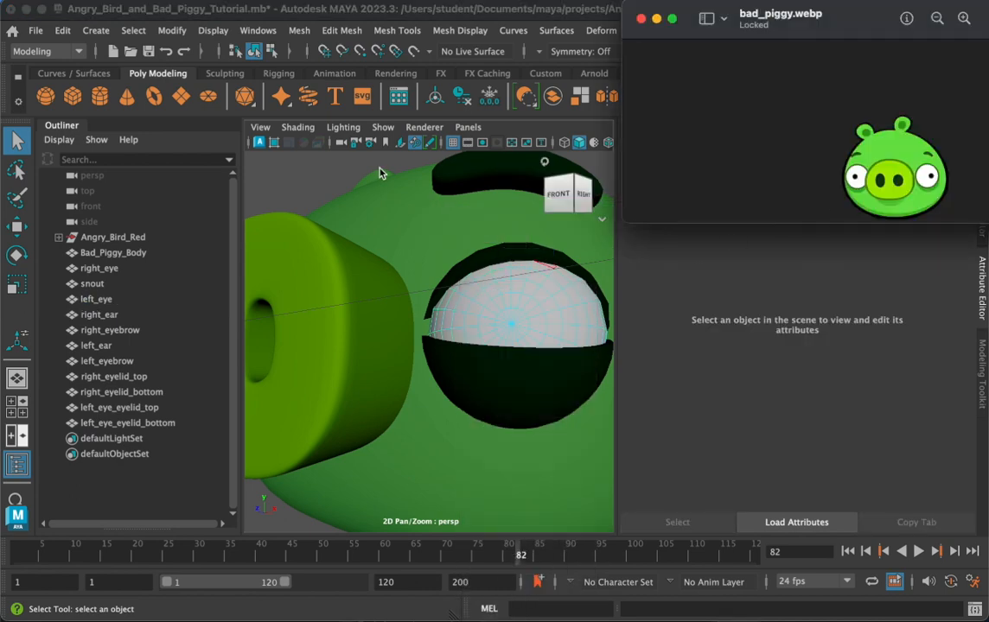
pyautogui.press('super+Tab')
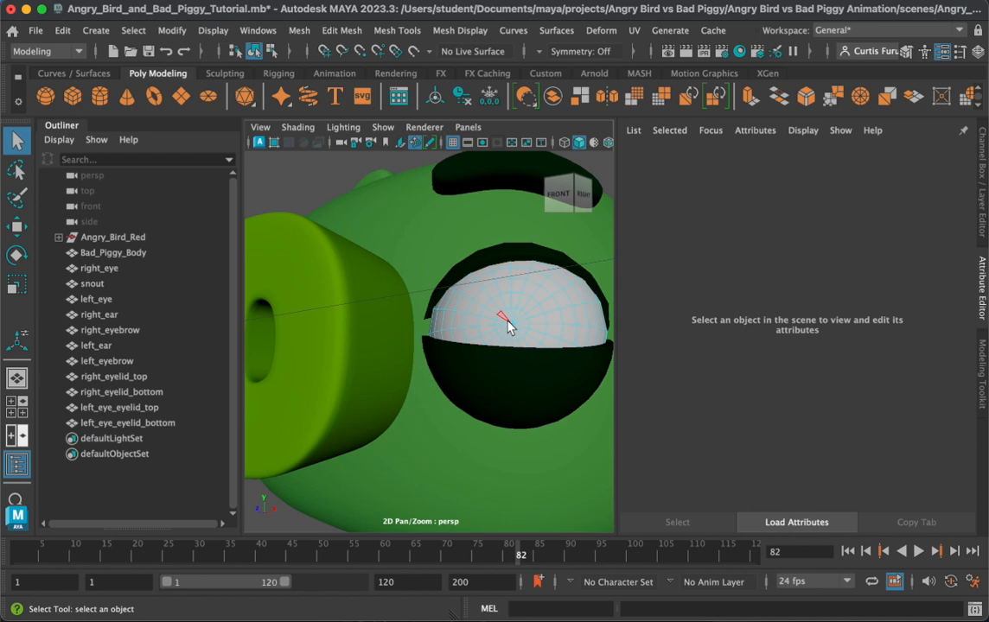
# Step: From inside the pig's head, select the innermost ring of faces around the left eye's front pole as the pupil
pyautogui.scroll(5, 506, 326)
pyautogui.moveTo(521, 323)
pyautogui.keyDown('alt'); pyautogui.mouseDown()
pyautogui.moveTo(304, 329)
pyautogui.moveTo(377, 337)
pyautogui.moveTo(411, 323)
pyautogui.moveTo(338, 353)
pyautogui.moveTo(353, 355)
pyautogui.mouseUp(); pyautogui.keyUp('alt')
pyautogui.scroll(3, 413, 321)
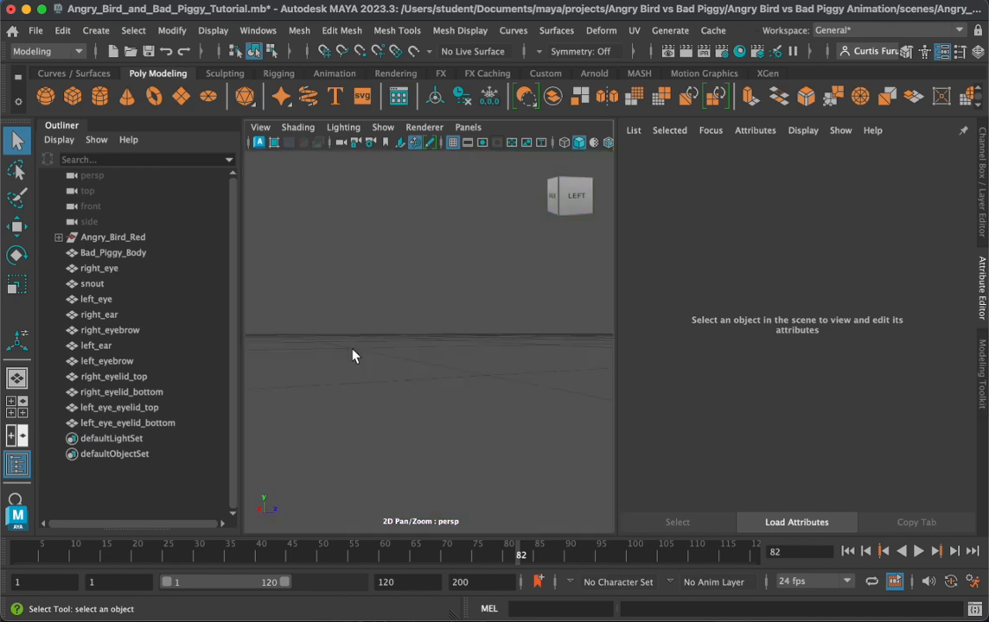
pyautogui.moveTo(382, 381)
pyautogui.keyDown('alt'); pyautogui.mouseDown(button='right')
pyautogui.moveTo(386, 422)
pyautogui.moveTo(380, 389)
pyautogui.moveTo(393, 393)
pyautogui.mouseUp(button='right'); pyautogui.keyUp('alt')
pyautogui.keyDown('alt'); pyautogui.moveTo(393, 393); pyautogui.dragTo(402, 388); pyautogui.keyUp('alt')
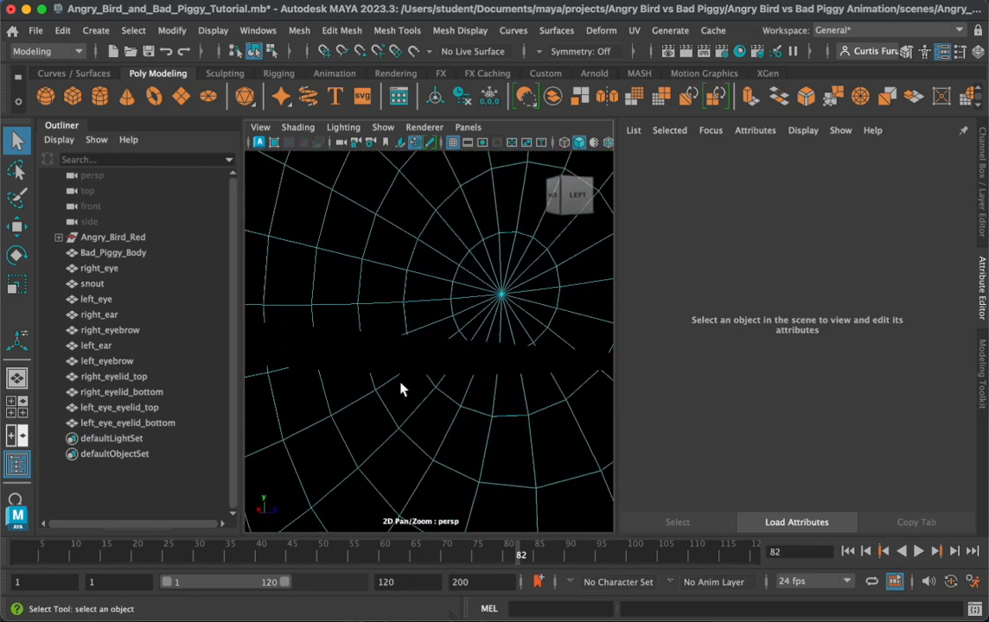
pyautogui.click(512, 322)
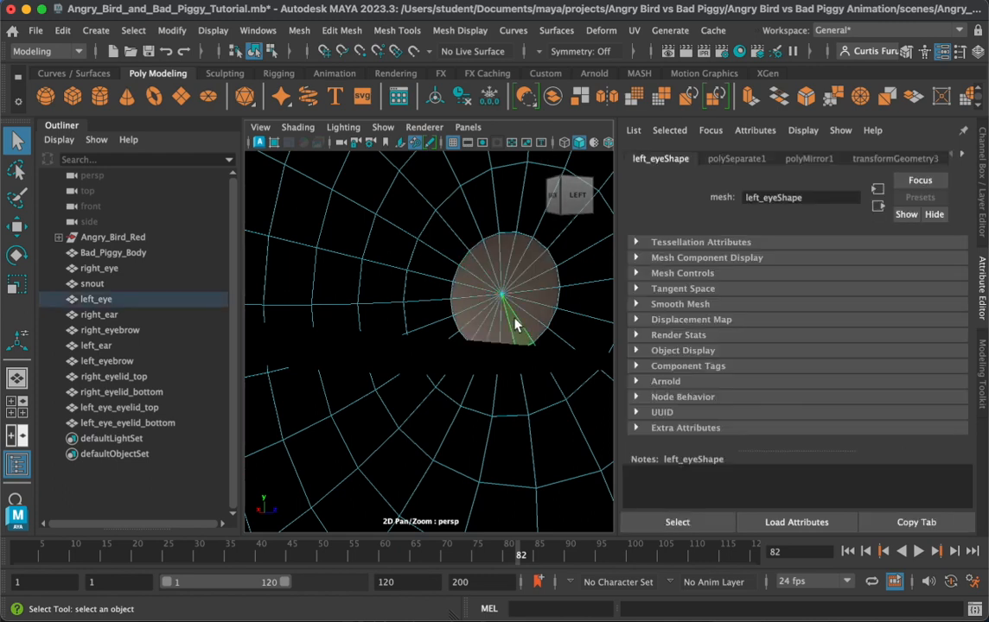
# Step: Assign the existing black_material to the left eye's pupil faces, deselect them and return to object mode
pyautogui.scroll(-3, 514, 324)
pyautogui.moveTo(514, 324)
pyautogui.keyDown('alt'); pyautogui.mouseDown()
pyautogui.moveTo(432, 315)
pyautogui.moveTo(386, 327)
pyautogui.mouseUp(); pyautogui.keyUp('alt')
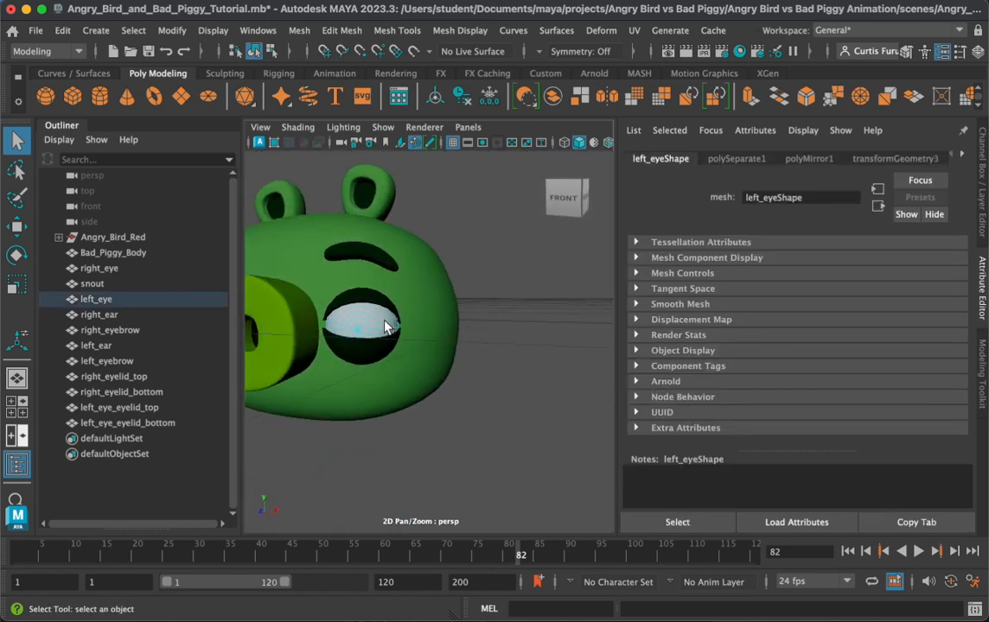
pyautogui.scroll(5, 375, 327)
pyautogui.keyDown('alt'); pyautogui.moveTo(375, 327); pyautogui.dragTo(517, 320, button='middle'); pyautogui.keyUp('alt')
pyautogui.scroll(2, 517, 320)
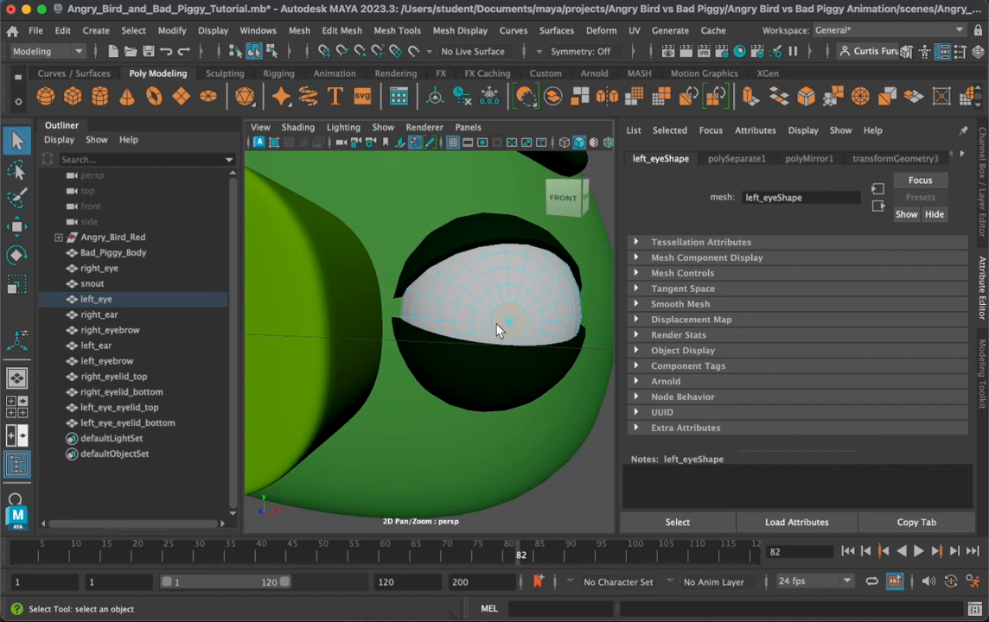
pyautogui.moveTo(504, 326); pyautogui.dragTo(649, 468, button='right')
pyautogui.click(581, 496)
pyautogui.press('f')
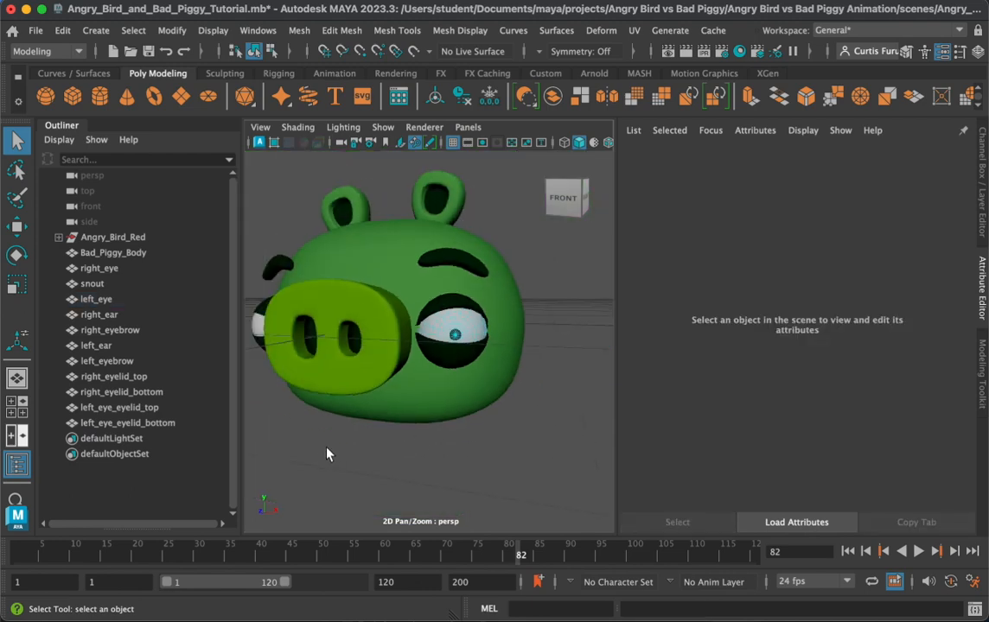
pyautogui.keyDown('alt'); pyautogui.moveTo(326, 453); pyautogui.dragTo(439, 327); pyautogui.keyUp('alt')
pyautogui.moveTo(439, 214); pyautogui.dragTo(511, 184, button='right')
pyautogui.click(323, 433)
# Step: Put the right eye in face selection mode and select the innermost ring of faces around its front pole from inside the head
pyautogui.keyDown('alt'); pyautogui.moveTo(322, 433); pyautogui.dragTo(405, 349); pyautogui.keyUp('alt')
pyautogui.moveTo(412, 335); pyautogui.dragTo(413, 256, button='right')
pyautogui.keyDown('alt'); pyautogui.moveTo(299, 334); pyautogui.dragTo(547, 334); pyautogui.keyUp('alt')
pyautogui.scroll(3, 512, 344)
pyautogui.keyDown('alt'); pyautogui.moveTo(513, 344); pyautogui.dragTo(632, 351, button='middle'); pyautogui.keyUp('alt')
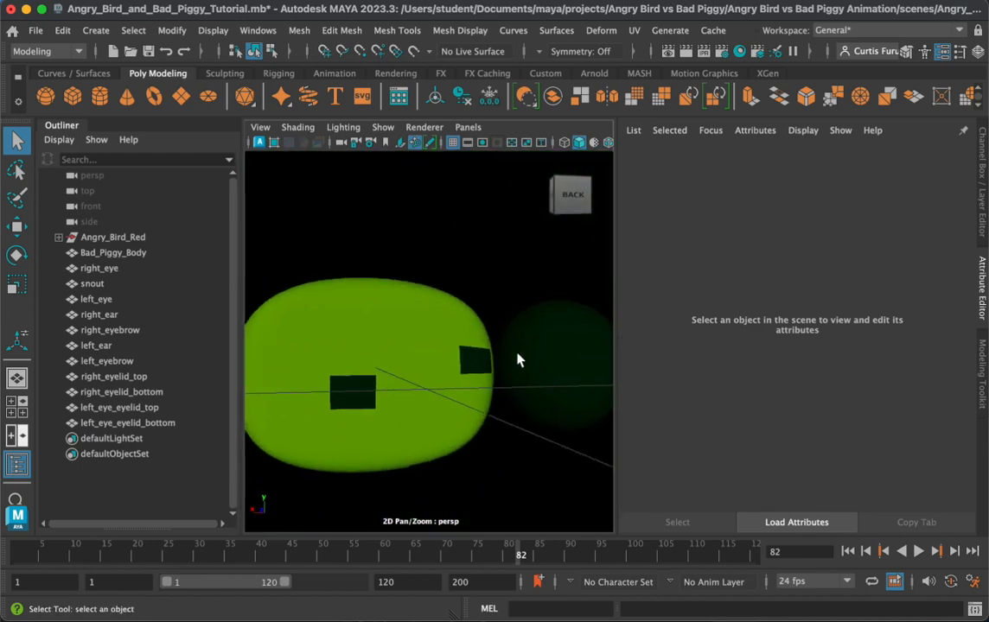
pyautogui.scroll(3, 519, 358)
pyautogui.keyDown('alt'); pyautogui.moveTo(481, 358); pyautogui.dragTo(388, 355, button='middle'); pyautogui.keyUp('alt')
pyautogui.scroll(3, 395, 366)
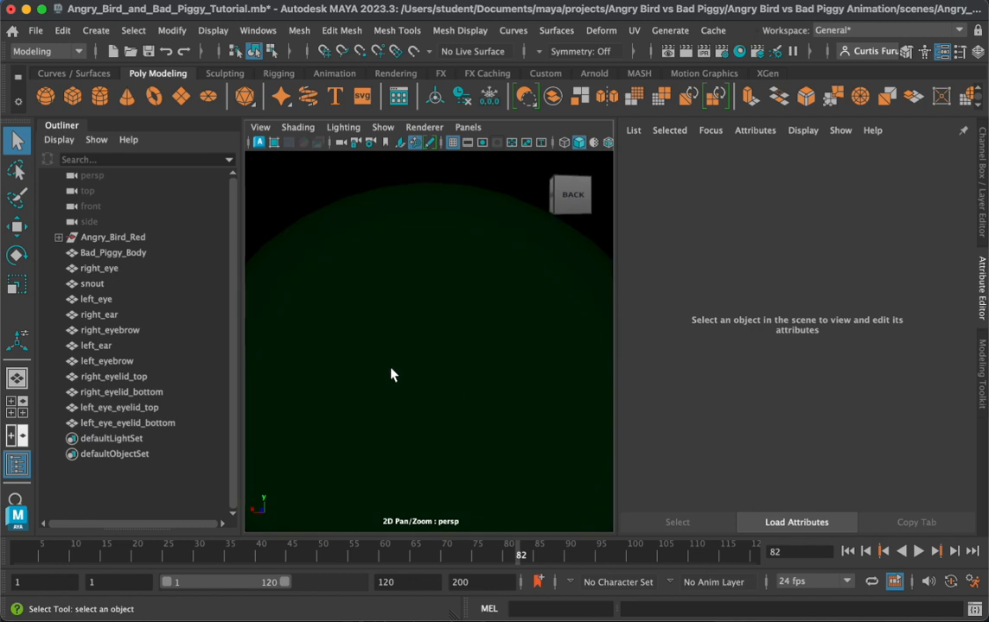
pyautogui.keyDown('alt'); pyautogui.moveTo(392, 376); pyautogui.dragTo(420, 413, button='right'); pyautogui.keyUp('alt')
pyautogui.keyDown('alt'); pyautogui.moveTo(420, 420); pyautogui.dragTo(419, 359); pyautogui.keyUp('alt')
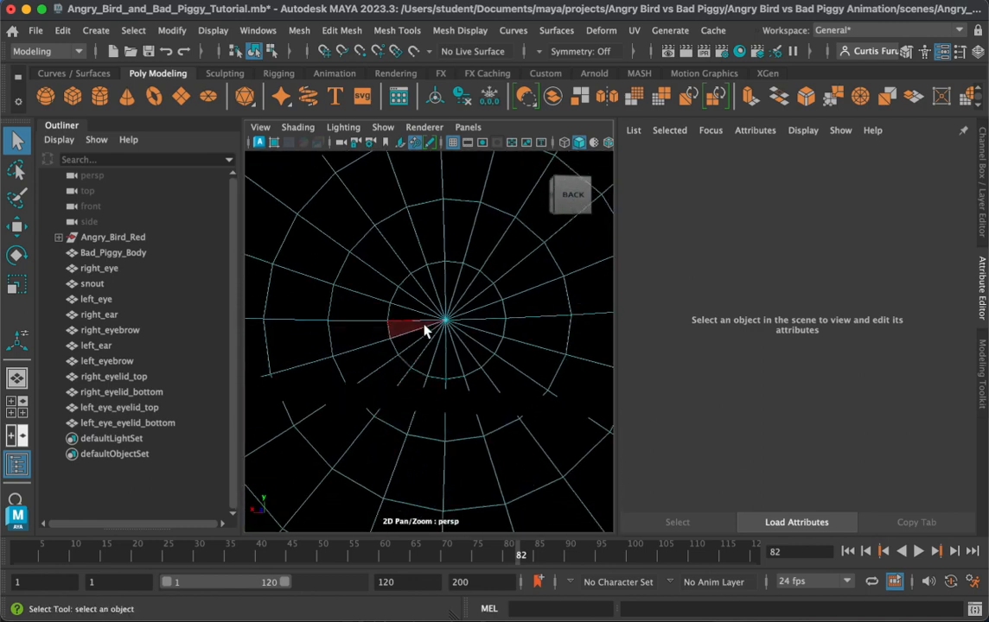
pyautogui.click(474, 348)
# Step: Assign the existing black_material to the right eye's pupil faces, deselect them and return to object mode
pyautogui.keyDown('alt'); pyautogui.moveTo(432, 320); pyautogui.dragTo(346, 279); pyautogui.keyUp('alt')
pyautogui.scroll(5, 355, 287)
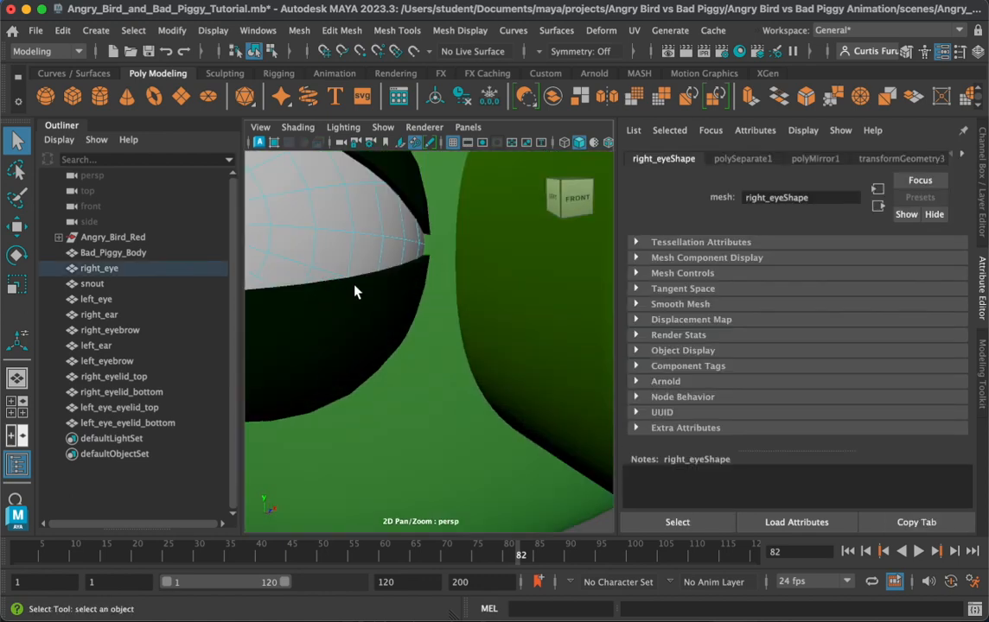
pyautogui.scroll(-3, 358, 286)
pyautogui.keyDown('alt'); pyautogui.moveTo(374, 286); pyautogui.dragTo(406, 306, button='middle'); pyautogui.keyUp('alt')
pyautogui.moveTo(406, 307); pyautogui.dragTo(550, 469, button='right')
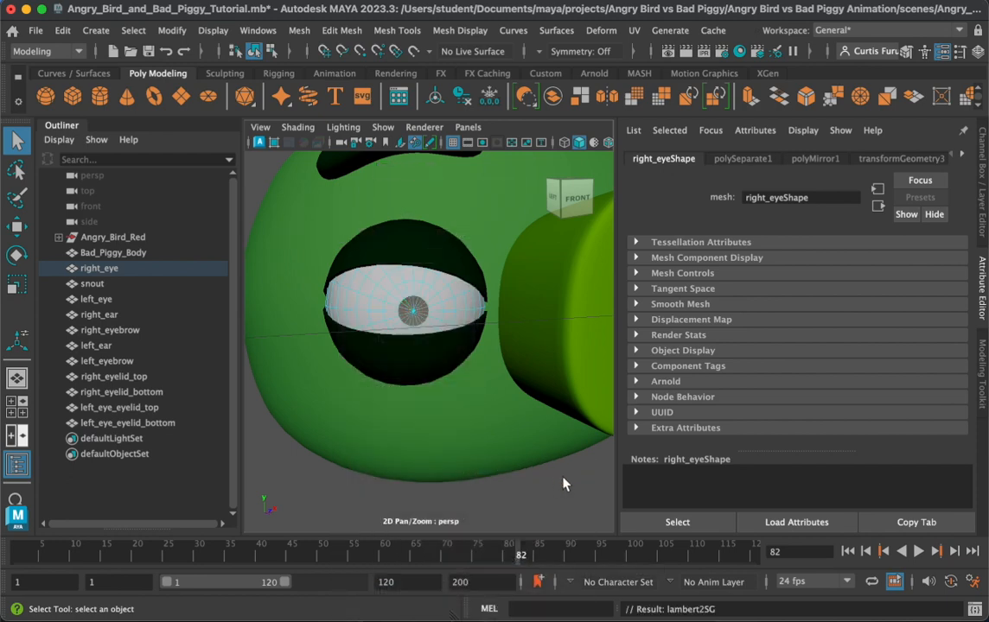
pyautogui.click(550, 476)
pyautogui.scroll(-5, 536, 467)
pyautogui.keyDown('alt'); pyautogui.moveTo(495, 446); pyautogui.dragTo(262, 506); pyautogui.keyUp('alt')
pyautogui.moveTo(393, 216); pyautogui.dragTo(462, 192, button='right')
pyautogui.click(339, 446)
pyautogui.keyDown('alt'); pyautogui.moveTo(338, 446); pyautogui.dragTo(388, 432); pyautogui.keyUp('alt')
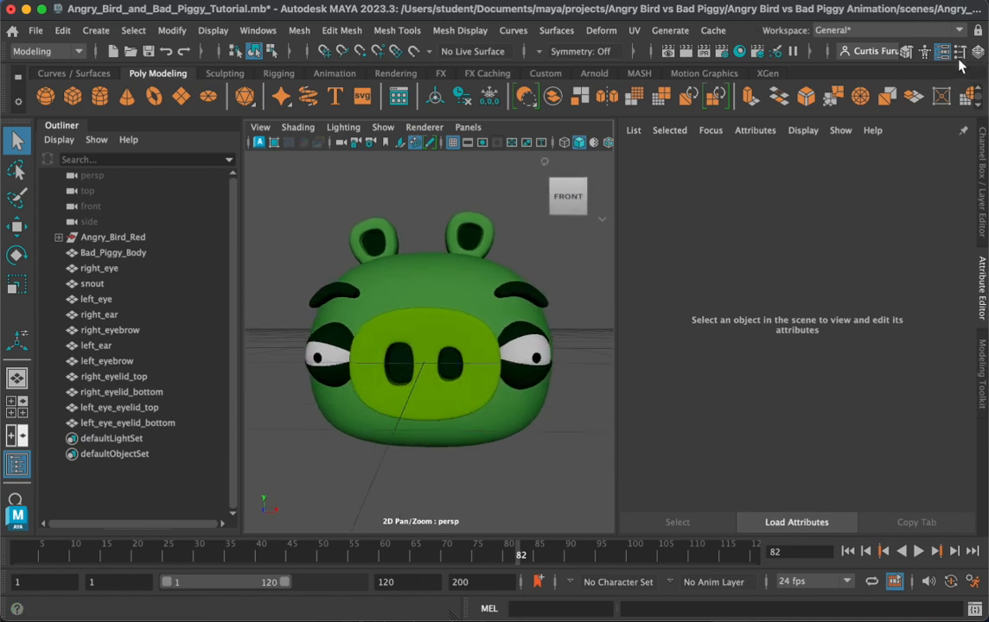
# Step: Show the Modeling Toolkit and rotate right_eyelid_top open to about -84.5° in X, uncovering the upper part of the right eye
pyautogui.click(905, 51)
pyautogui.keyDown('alt'); pyautogui.moveTo(537, 343); pyautogui.dragTo(559, 369); pyautogui.keyUp('alt')
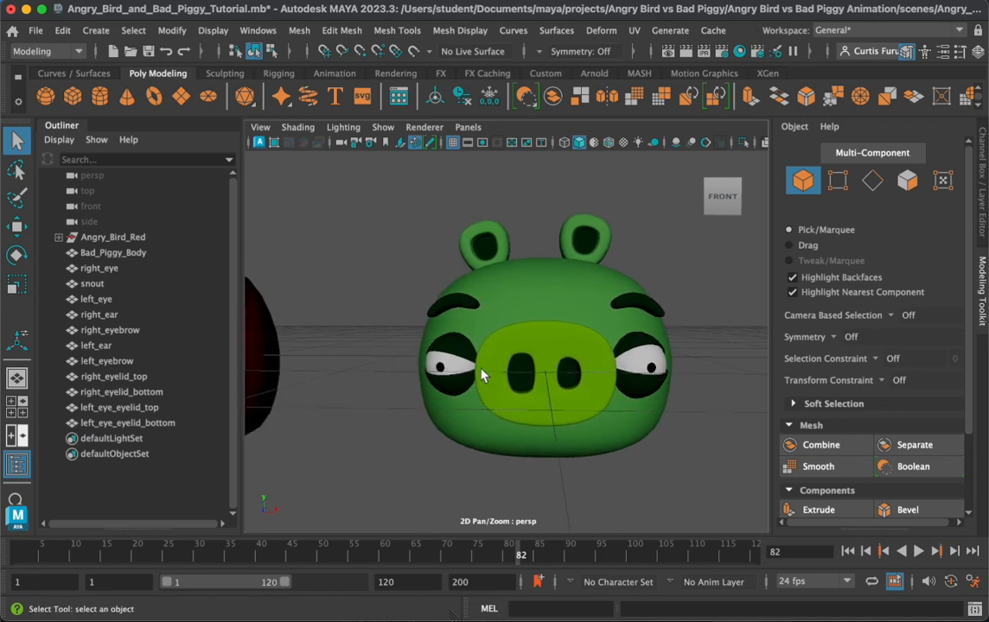
pyautogui.click(442, 370)
pyautogui.press('e')
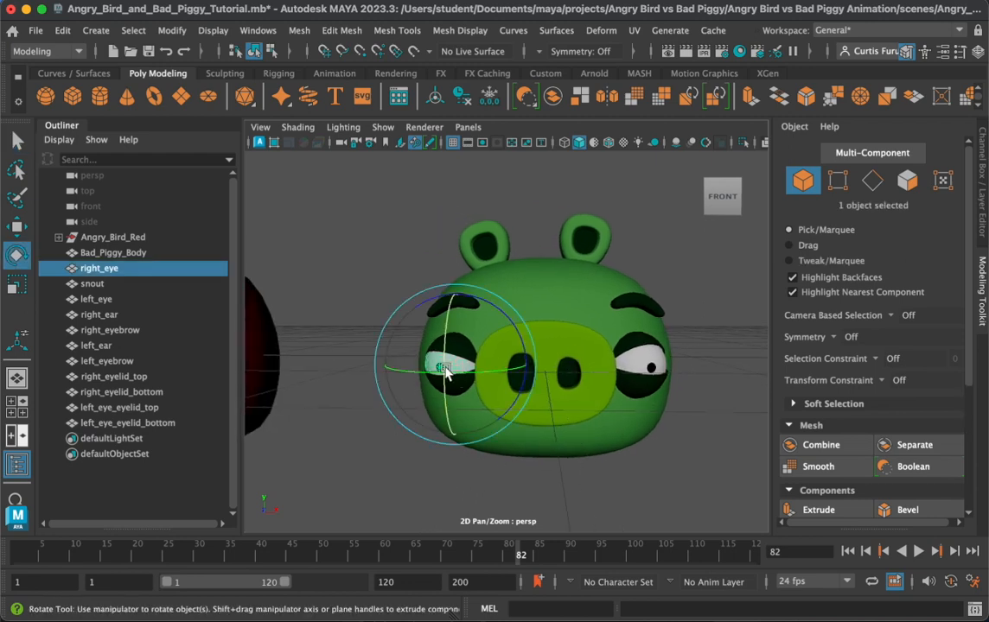
pyautogui.click(655, 369)
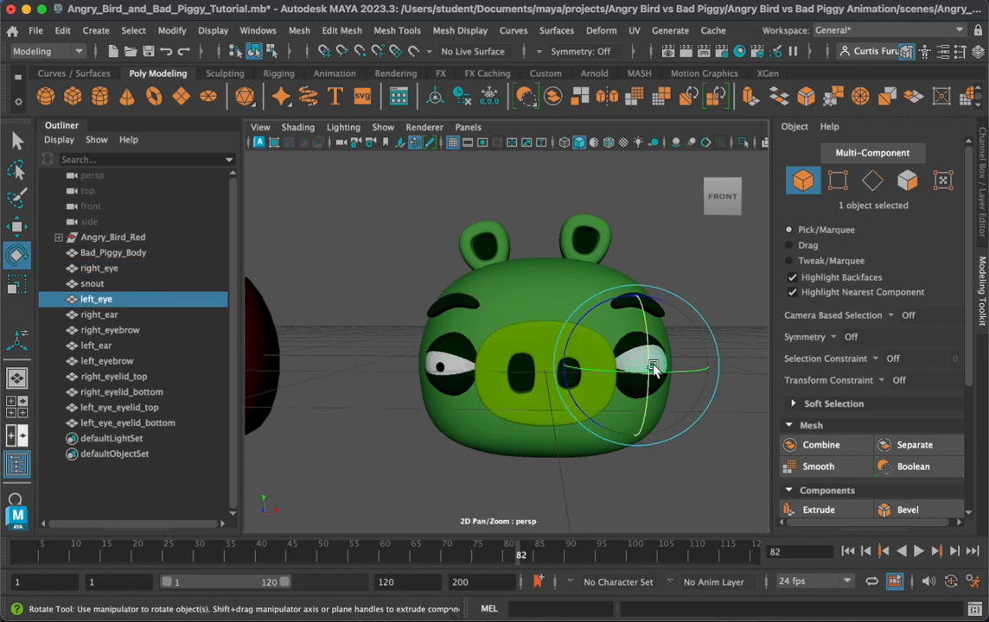
pyautogui.click(465, 356)
pyautogui.moveTo(393, 386); pyautogui.dragTo(437, 312)
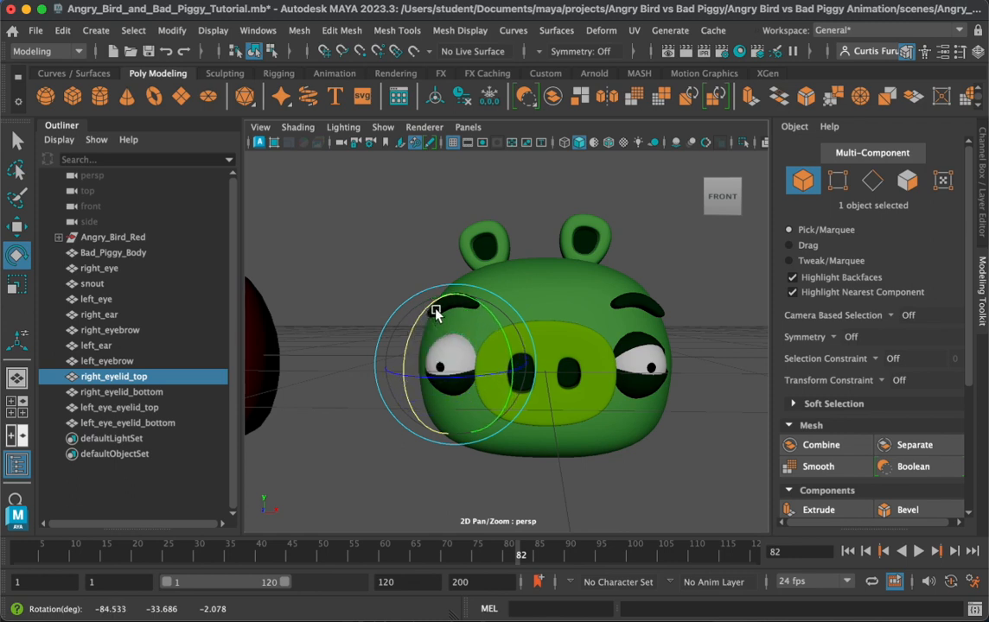
pyautogui.click(348, 352)
pyautogui.click(442, 391)
pyautogui.moveTo(442, 391); pyautogui.dragTo(473, 467)
pyautogui.hotkey('ctrl', 'z')
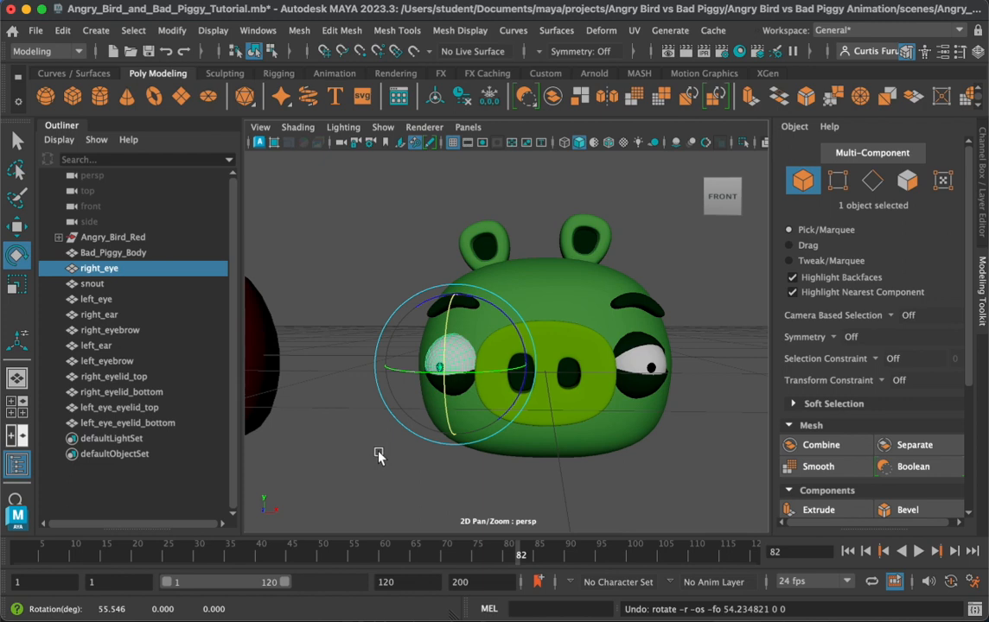
pyautogui.click(379, 457)
# Step: Rotate right_eyelid_bottom open to about 266.6° in X and left_eye_eyelid_top open to about -86.1° in X
pyautogui.click(442, 391)
pyautogui.moveTo(411, 418)
pyautogui.mouseDown()
pyautogui.moveTo(470, 464)
pyautogui.moveTo(399, 425)
pyautogui.moveTo(414, 410)
pyautogui.moveTo(425, 423)
pyautogui.mouseUp()
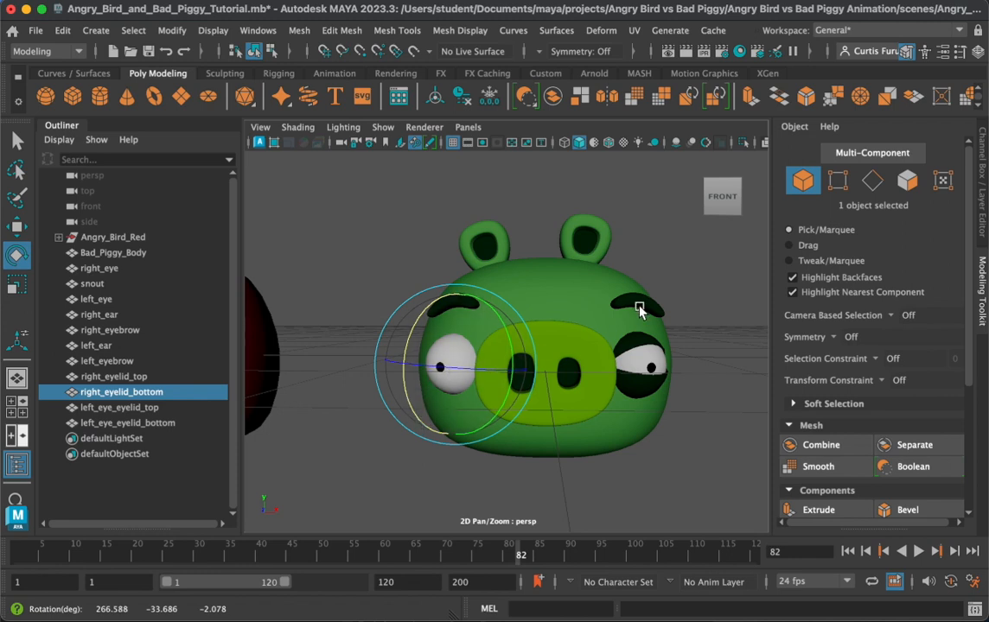
pyautogui.click(630, 343)
pyautogui.moveTo(667, 329); pyautogui.dragTo(650, 296)
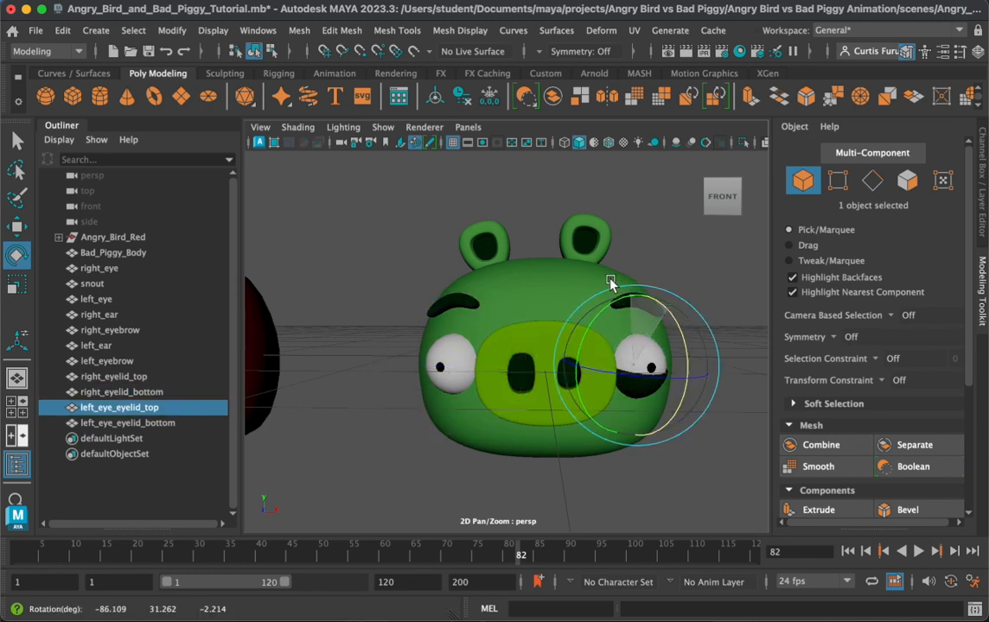
pyautogui.click(684, 456)
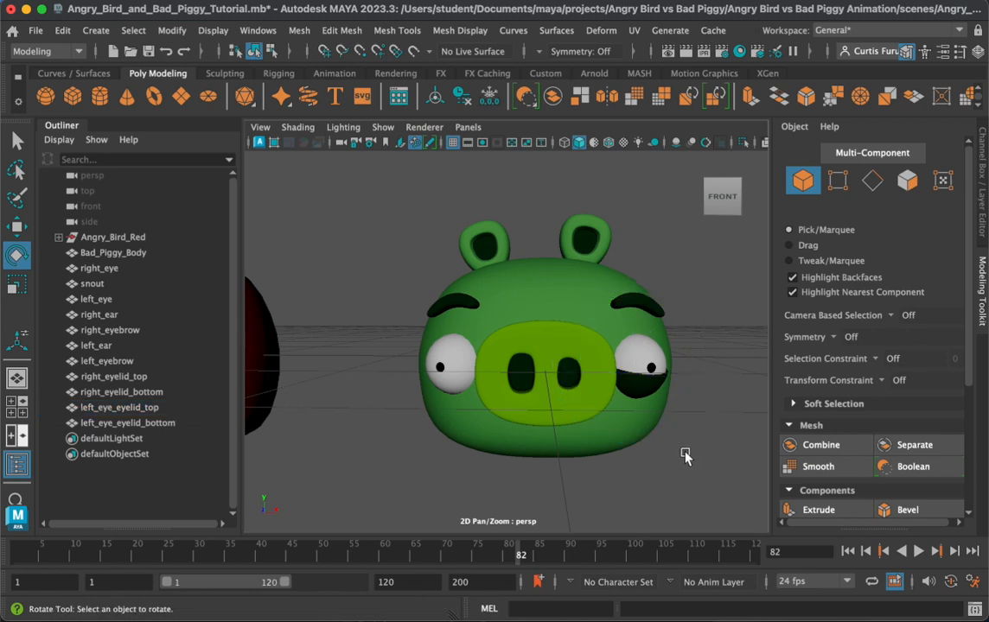
# Step: Rotate left_eye_eyelid_bottom open to about 266.8° in X and deselect it
pyautogui.click(641, 391)
pyautogui.moveTo(676, 350); pyautogui.dragTo(674, 428)
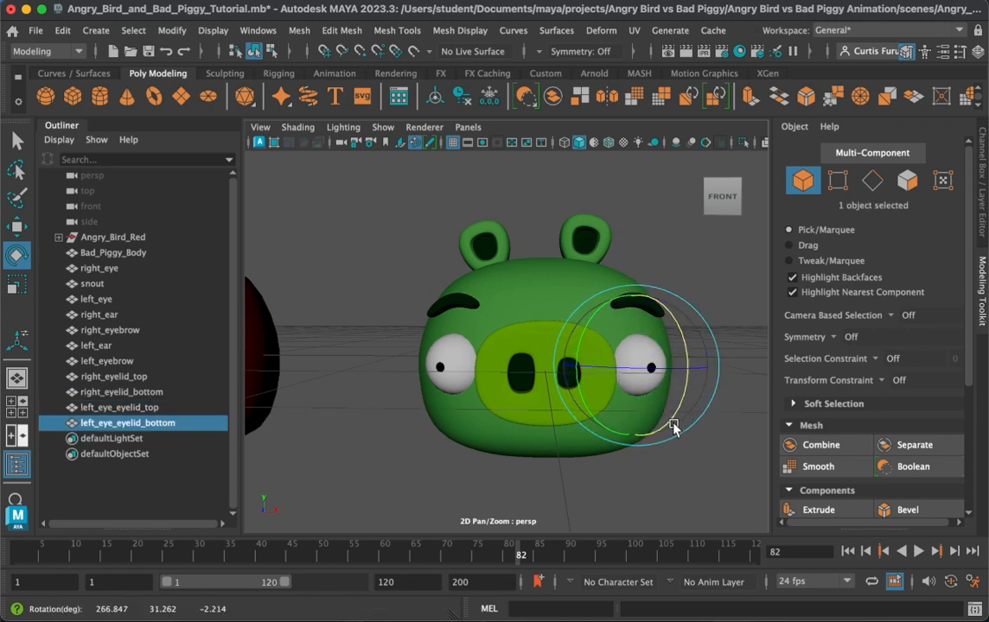
pyautogui.click(463, 488)
pyautogui.keyDown('alt'); pyautogui.moveTo(464, 488); pyautogui.dragTo(520, 437); pyautogui.keyUp('alt')
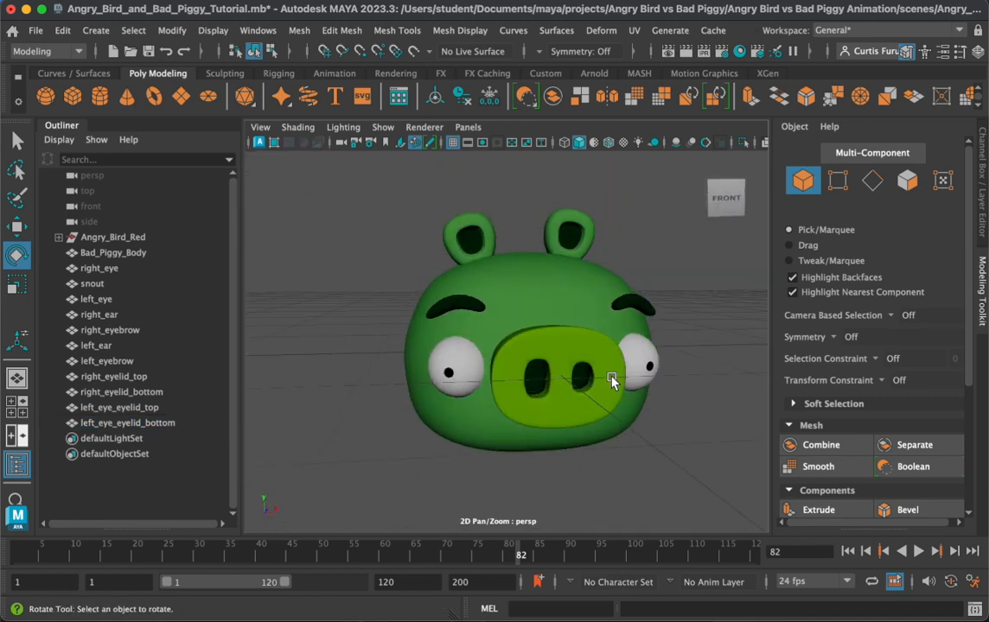
# Step: Center the pivot on left_eyebrow, try moving the eyebrow, and undo the move
pyautogui.click(632, 308)
pyautogui.keyDown('alt'); pyautogui.moveTo(629, 309); pyautogui.dragTo(573, 320); pyautogui.keyUp('alt')
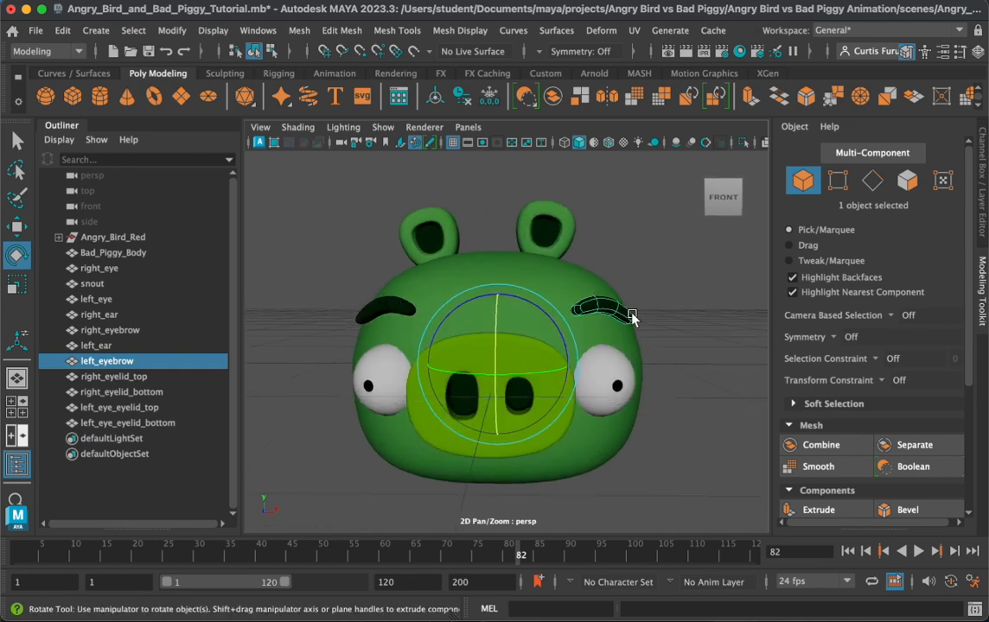
pyautogui.click(172, 30)
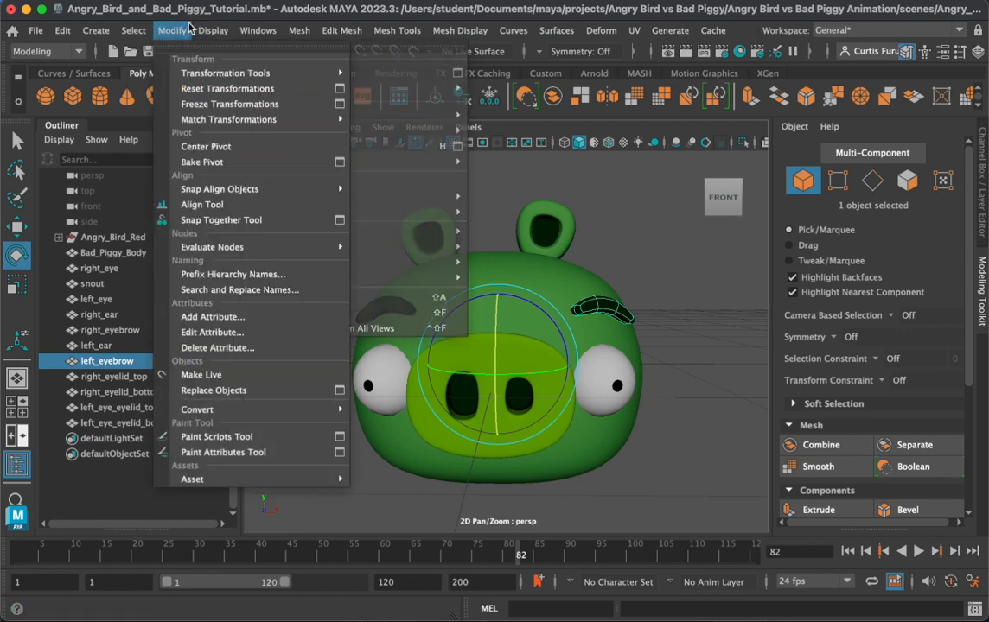
pyautogui.click(201, 151)
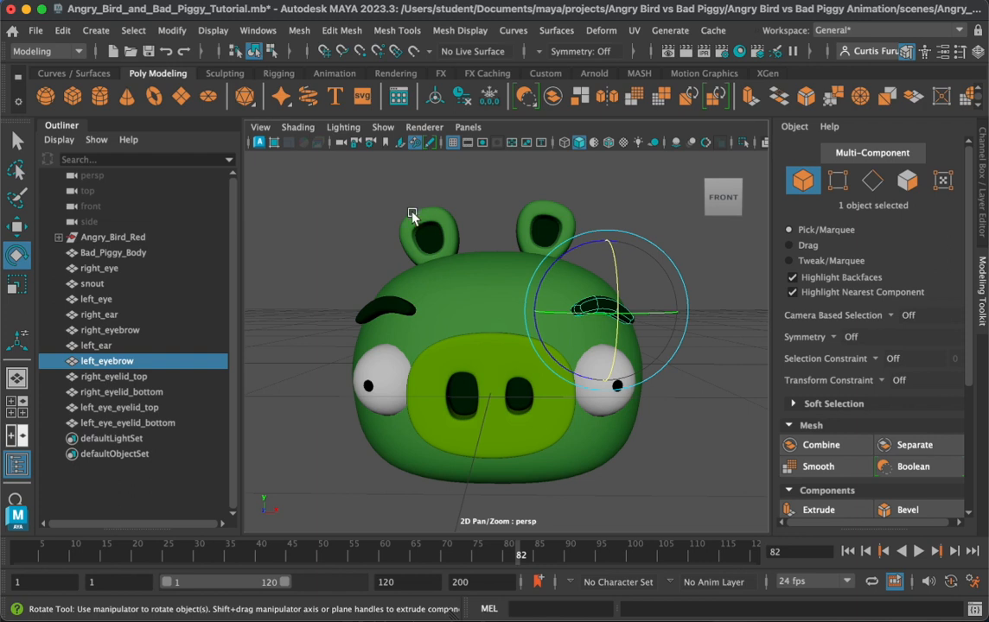
pyautogui.press('w')
pyautogui.moveTo(604, 294); pyautogui.dragTo(626, 276)
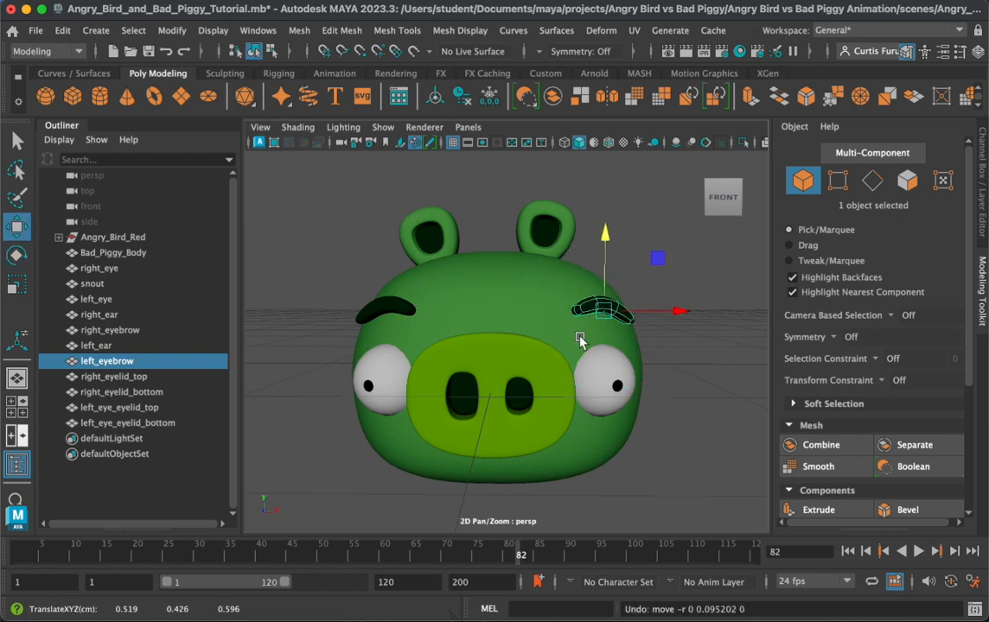
# Step: Center the pivot on right_eyebrow
pyautogui.keyDown('alt'); pyautogui.moveTo(475, 359); pyautogui.dragTo(586, 367, button='middle'); pyautogui.keyUp('alt')
pyautogui.keyDown('alt'); pyautogui.moveTo(587, 367); pyautogui.dragTo(538, 368, button='right'); pyautogui.keyUp('alt')
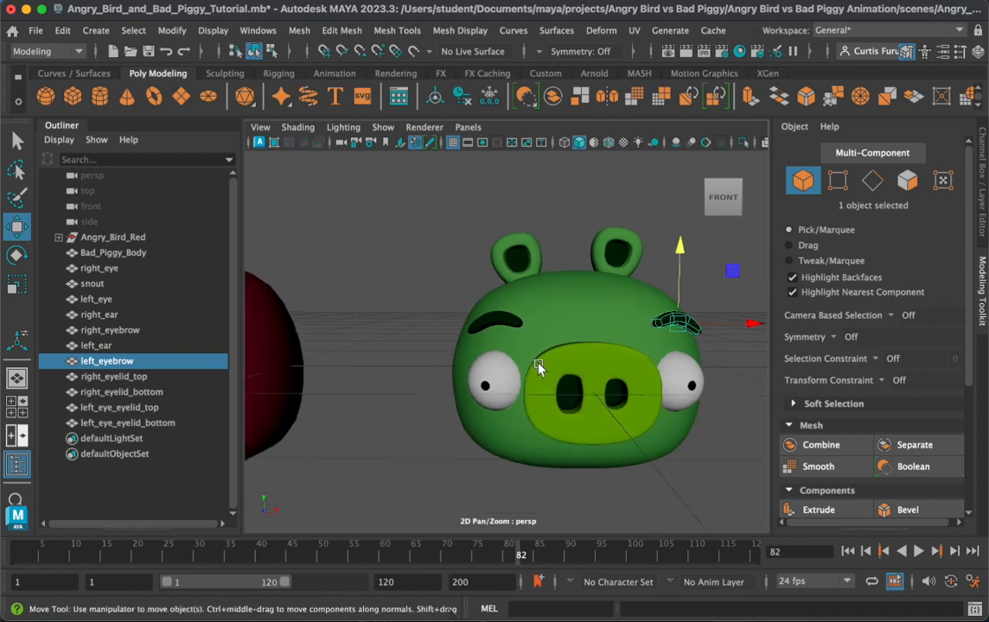
pyautogui.click(486, 325)
pyautogui.click(172, 31)
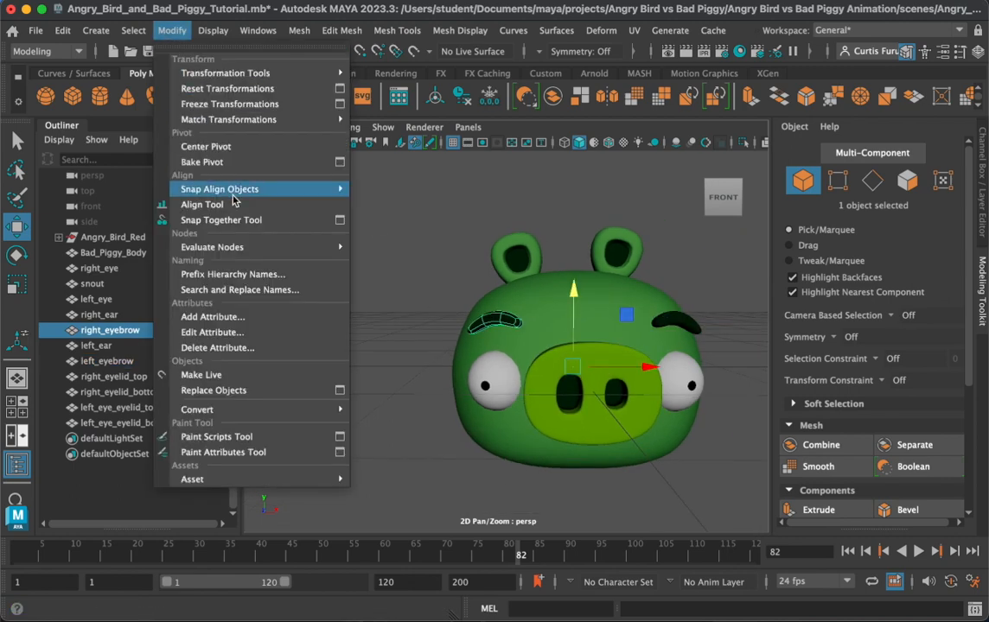
pyautogui.click(226, 146)
pyautogui.keyDown('alt'); pyautogui.moveTo(484, 337); pyautogui.dragTo(432, 310, button='middle'); pyautogui.keyUp('alt')
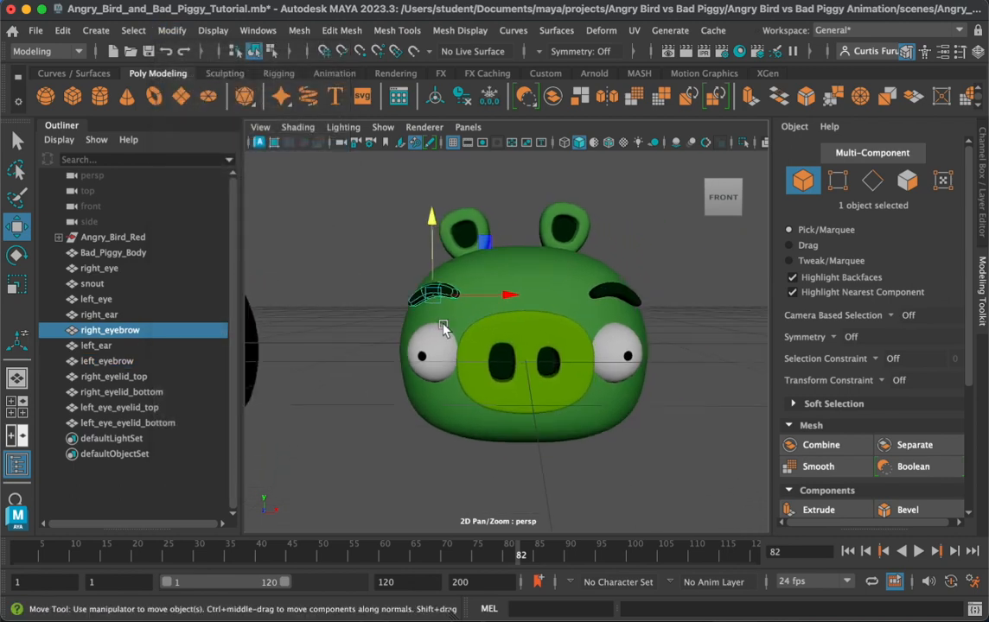
# Step: Select only the snout in an enlarged side view, try rotating it about -20° in X, and undo the rotation
pyautogui.click(460, 315)
pyautogui.keyDown('shift'); pyautogui.click(502, 373); pyautogui.keyUp('shift')
pyautogui.keyDown('alt'); pyautogui.moveTo(501, 373); pyautogui.dragTo(455, 372); pyautogui.keyUp('alt')
pyautogui.press('space')
pyautogui.press('space')
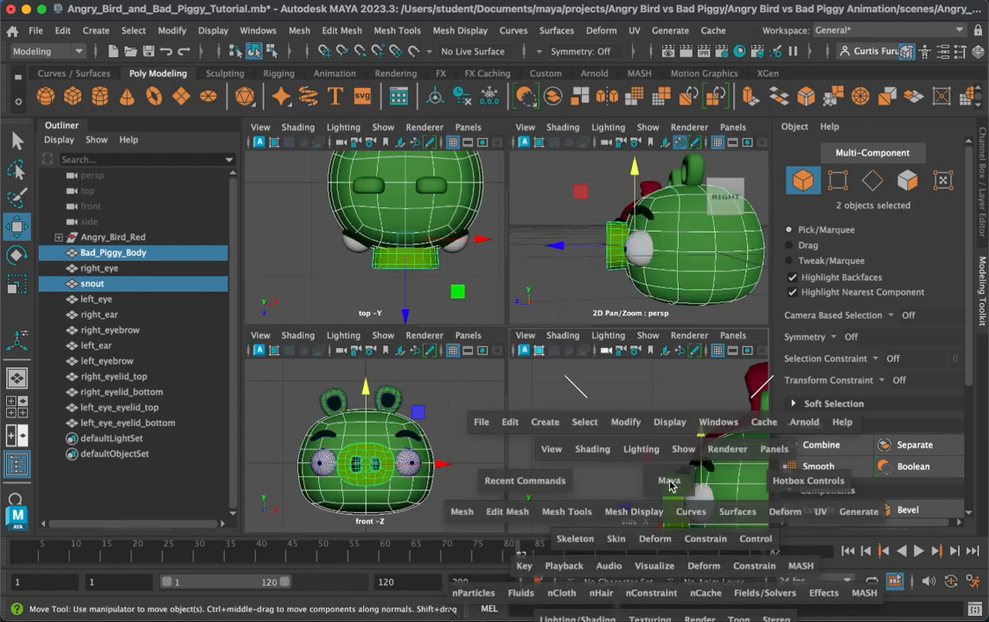
pyautogui.press('e')
pyautogui.keyDown('alt'); pyautogui.moveTo(622, 441); pyautogui.dragTo(568, 369, button='middle'); pyautogui.keyUp('alt')
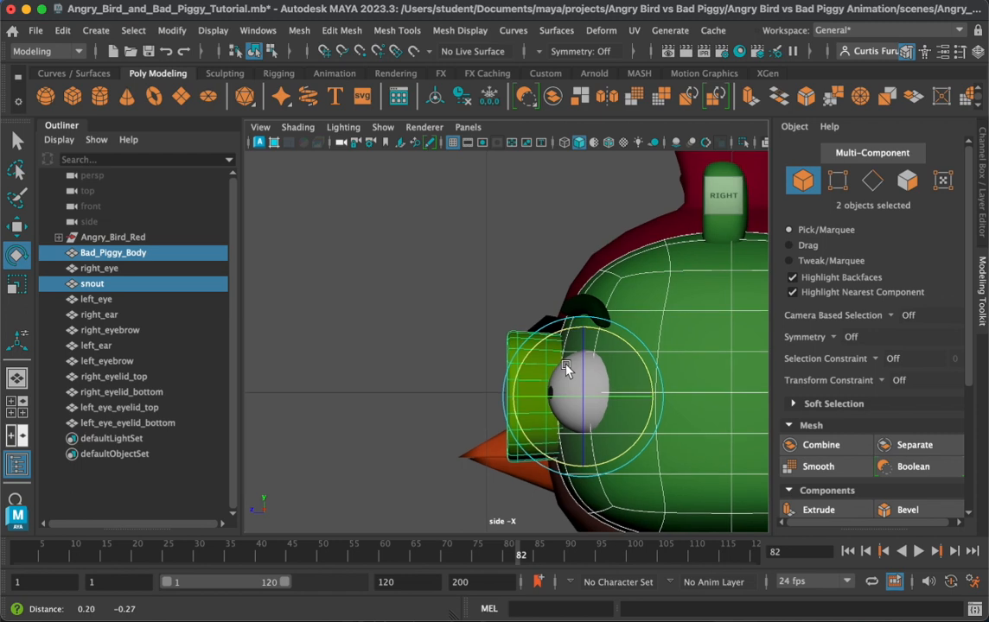
pyautogui.moveTo(541, 346); pyautogui.dragTo(438, 362)
pyautogui.click(437, 362)
pyautogui.click(517, 373)
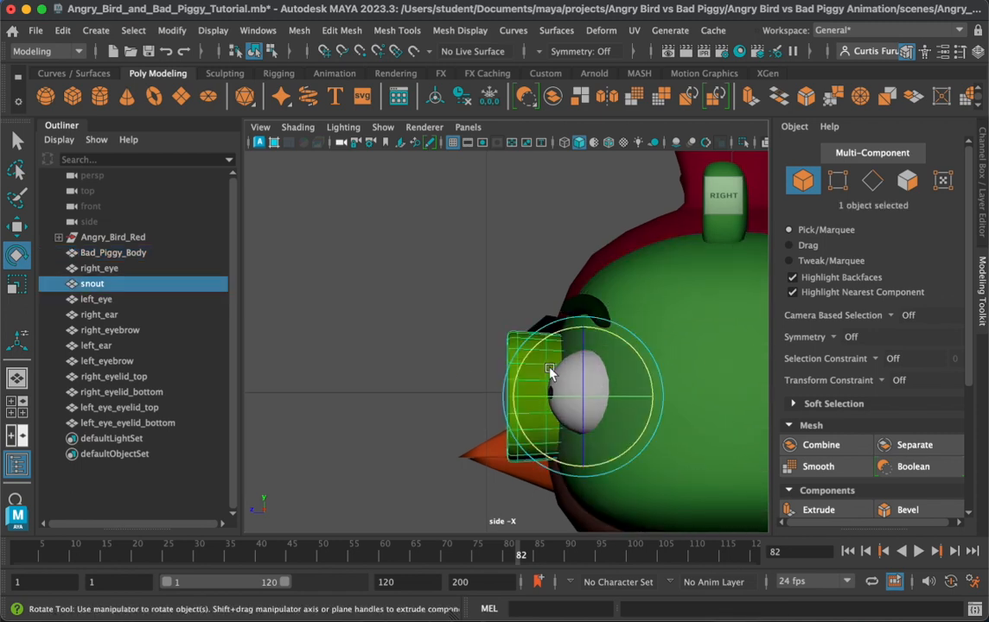
pyautogui.moveTo(532, 348); pyautogui.dragTo(554, 339)
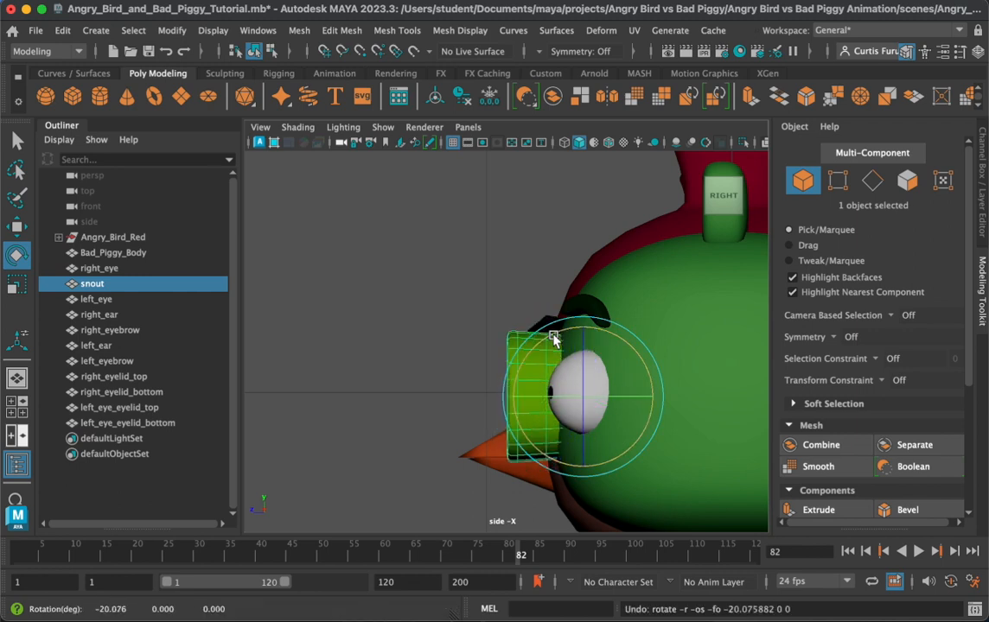
# Step: Move the snout's pivot slightly forward toward the nose, test the rotation in X, and undo the test
pyautogui.press('d')
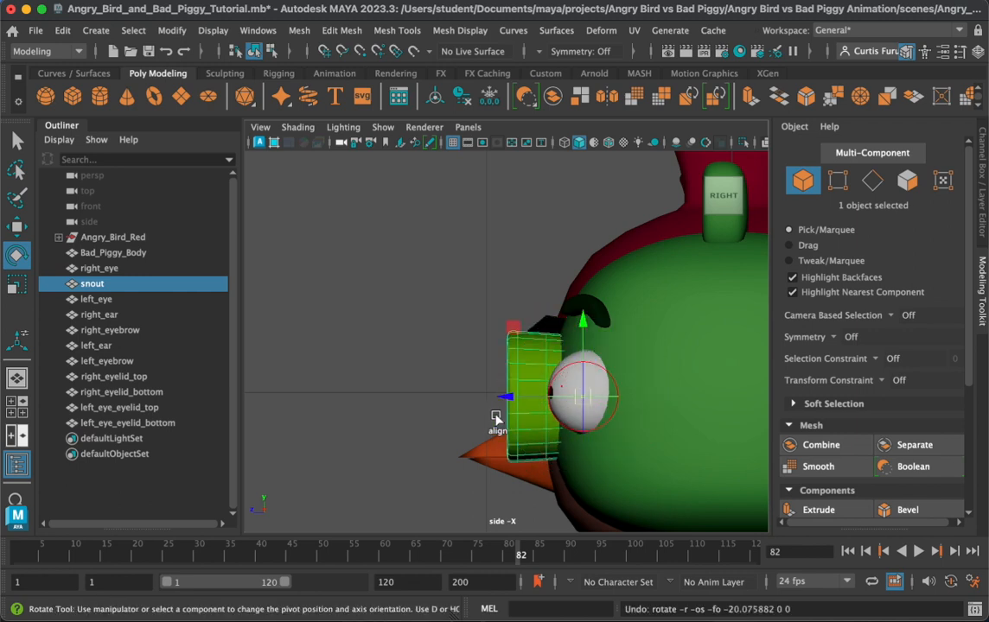
pyautogui.moveTo(506, 397); pyautogui.dragTo(478, 396)
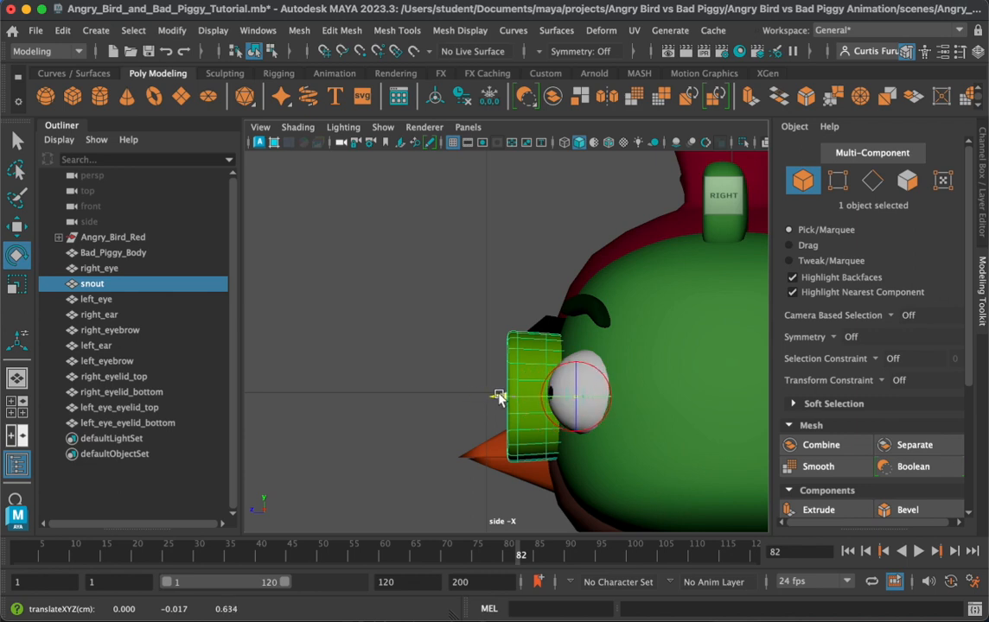
pyautogui.press('d')
pyautogui.moveTo(524, 379)
pyautogui.mouseDown()
pyautogui.moveTo(512, 369)
pyautogui.moveTo(505, 381)
pyautogui.moveTo(516, 363)
pyautogui.mouseUp()
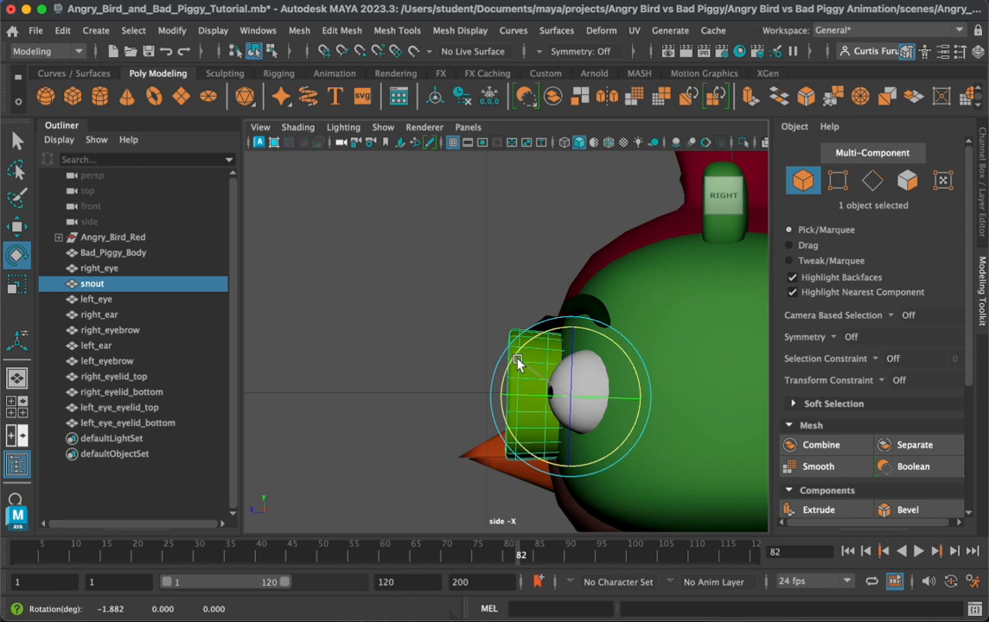
pyautogui.hotkey('ctrl', 'z')
# Step: In the front view, move left_ear's pivot down to the ear's base on the head, about 0.229, 0.568, 0.039, and test its rotation
pyautogui.press('space')
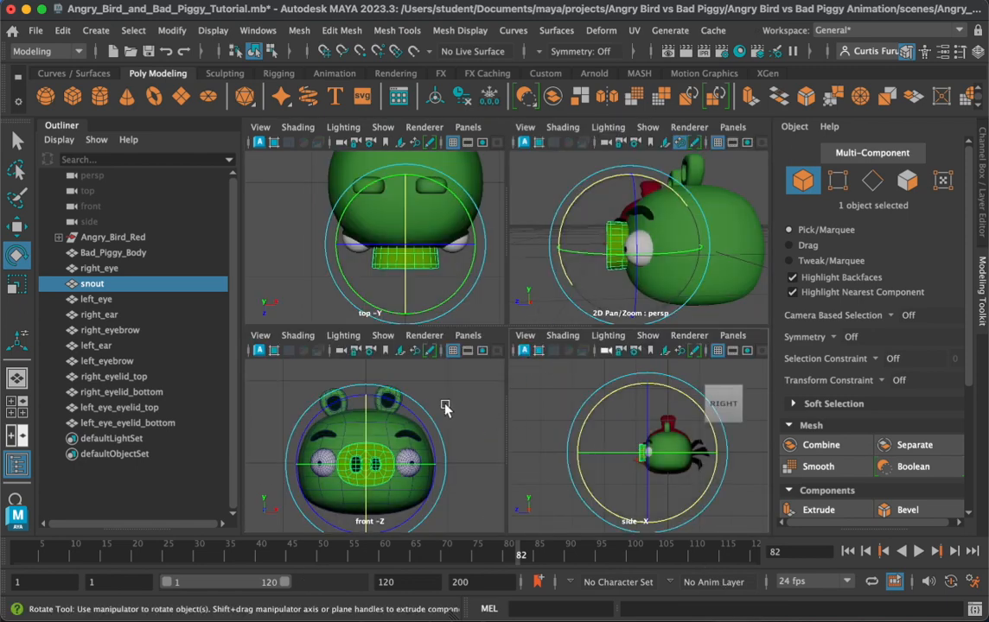
pyautogui.press('space')
pyautogui.scroll(5, 540, 337)
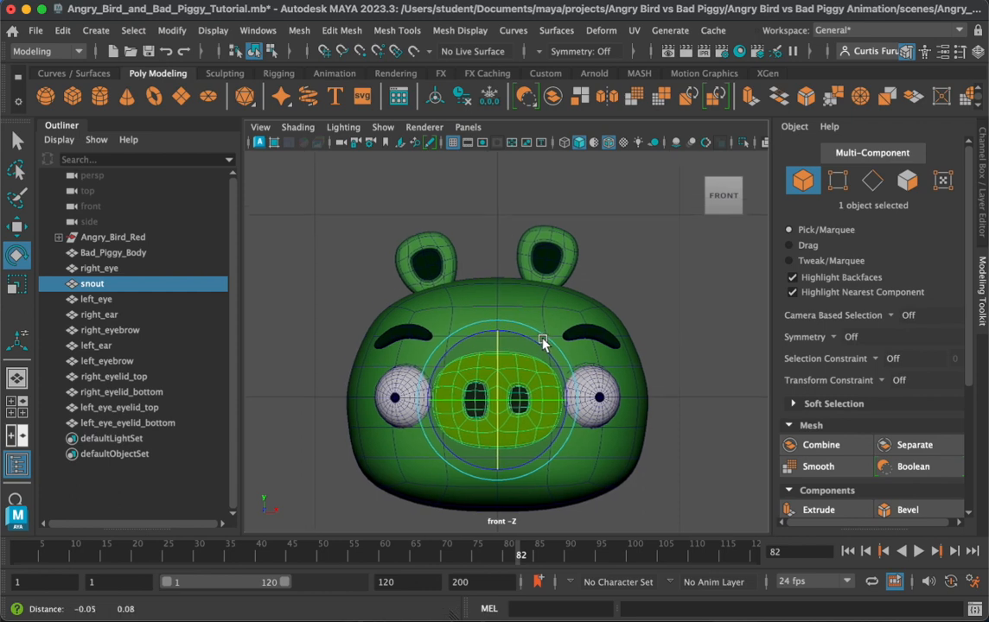
pyautogui.click(571, 238)
pyautogui.scroll(2, 580, 285)
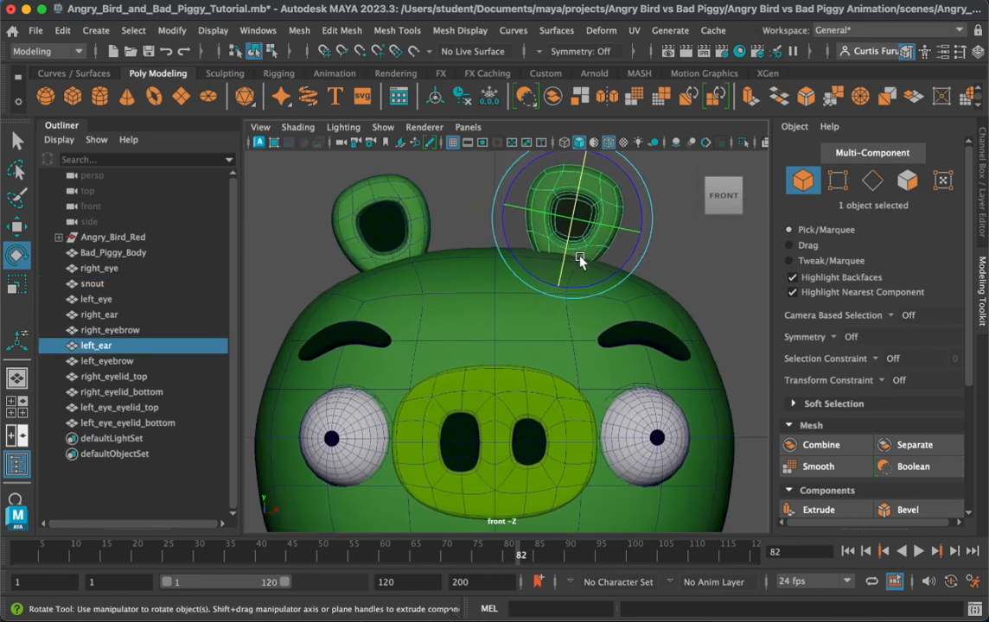
pyautogui.keyDown('alt'); pyautogui.moveTo(577, 246); pyautogui.dragTo(567, 310, button='middle'); pyautogui.keyUp('alt')
pyautogui.moveTo(621, 262); pyautogui.dragTo(621, 297)
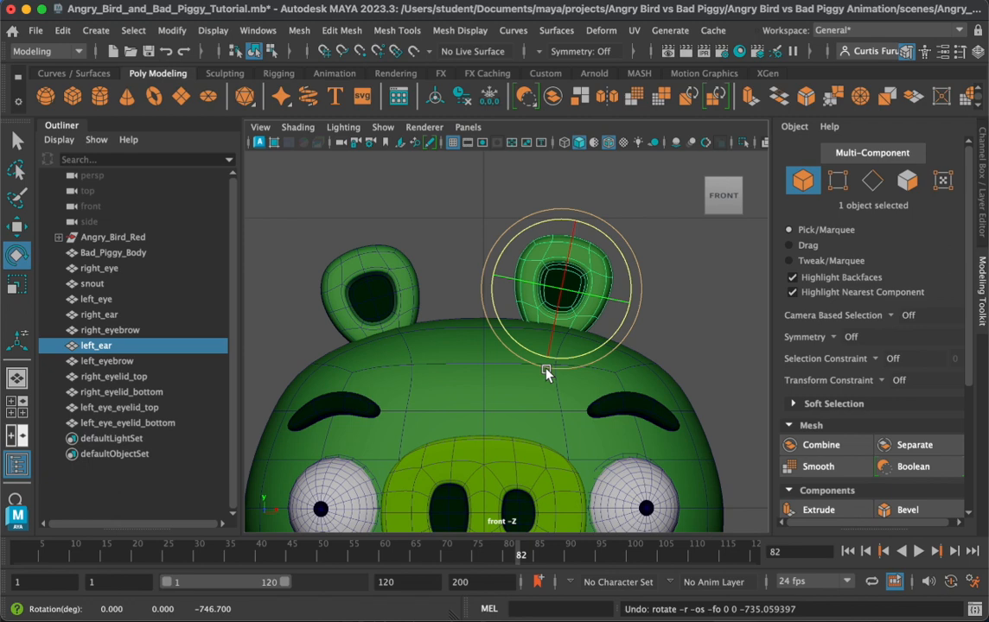
pyautogui.press('d')
pyautogui.moveTo(570, 223); pyautogui.dragTo(560, 272)
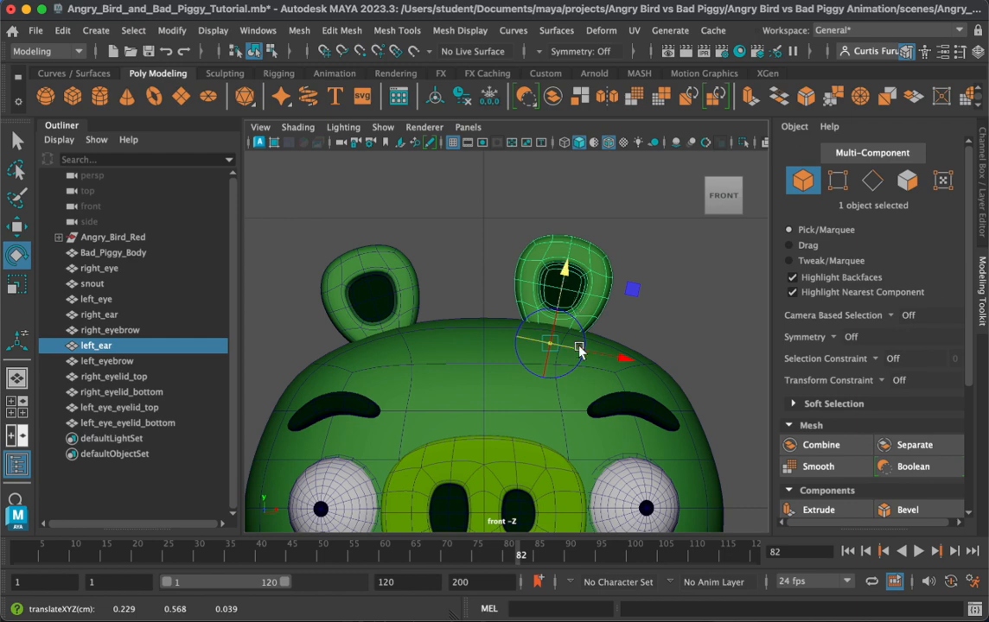
pyautogui.press('d')
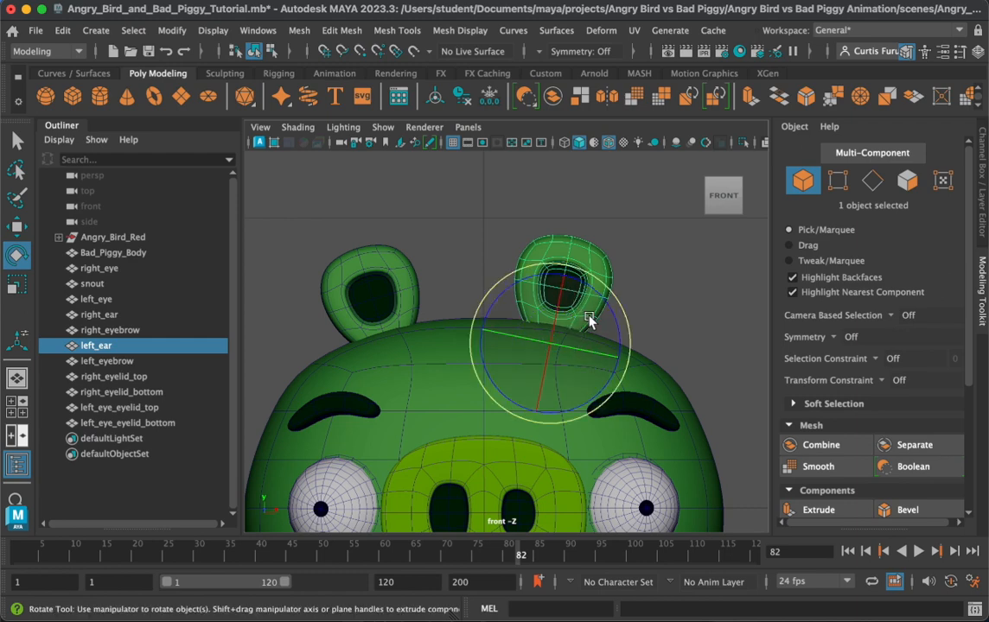
pyautogui.moveTo(598, 312); pyautogui.dragTo(481, 335)
# Step: Move right_ear's pivot down to the ear's base on the head, about -0.318, 0.514, 0.039, test its rotation, and undo the test
pyautogui.keyDown('alt'); pyautogui.moveTo(482, 335); pyautogui.dragTo(531, 294, button='middle'); pyautogui.keyUp('alt')
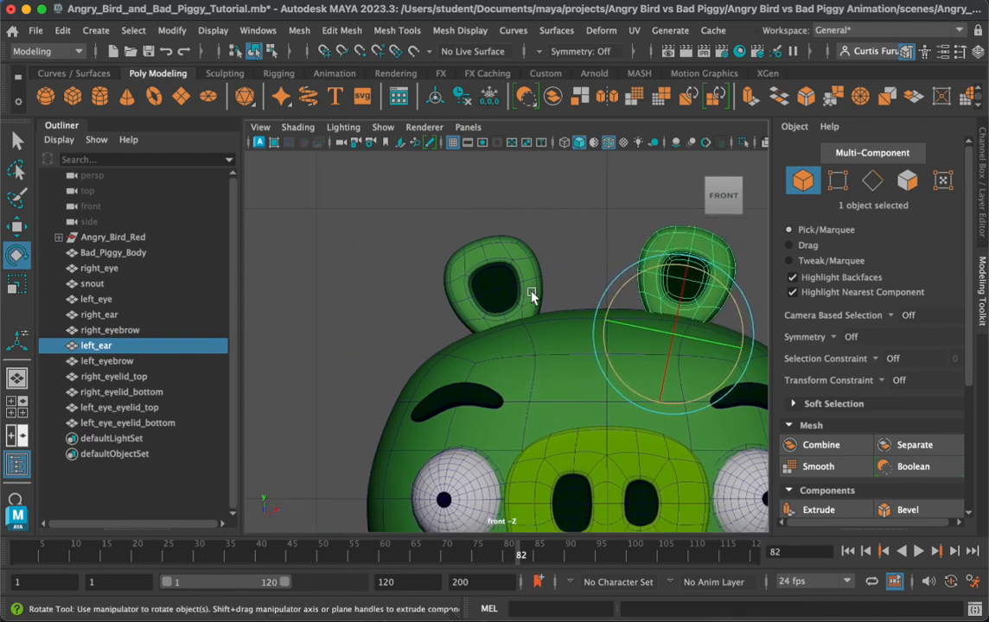
pyautogui.click(517, 298)
pyautogui.press('d')
pyautogui.moveTo(477, 219); pyautogui.dragTo(492, 276)
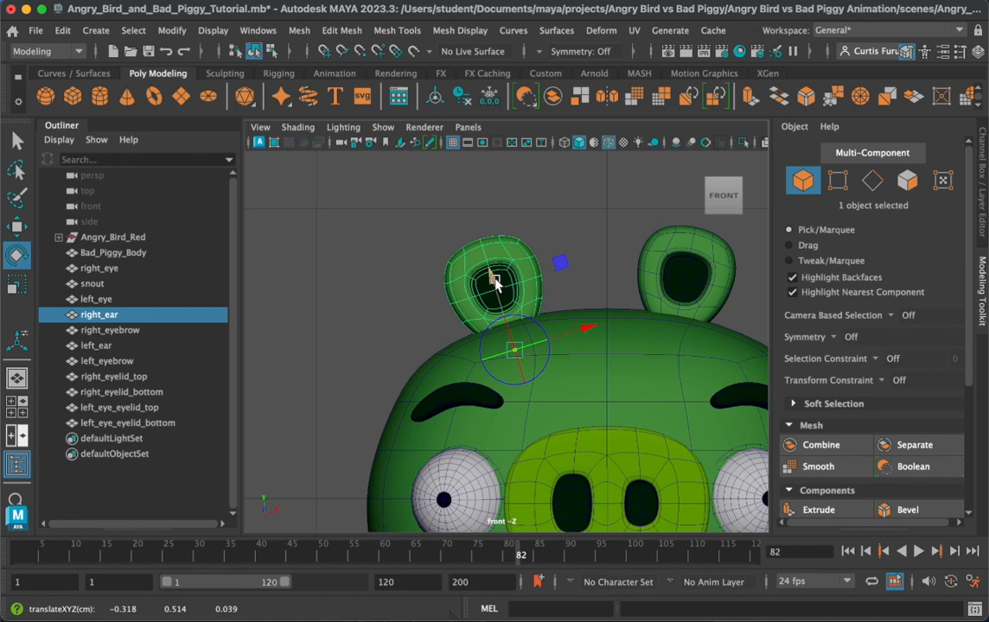
pyautogui.press('d')
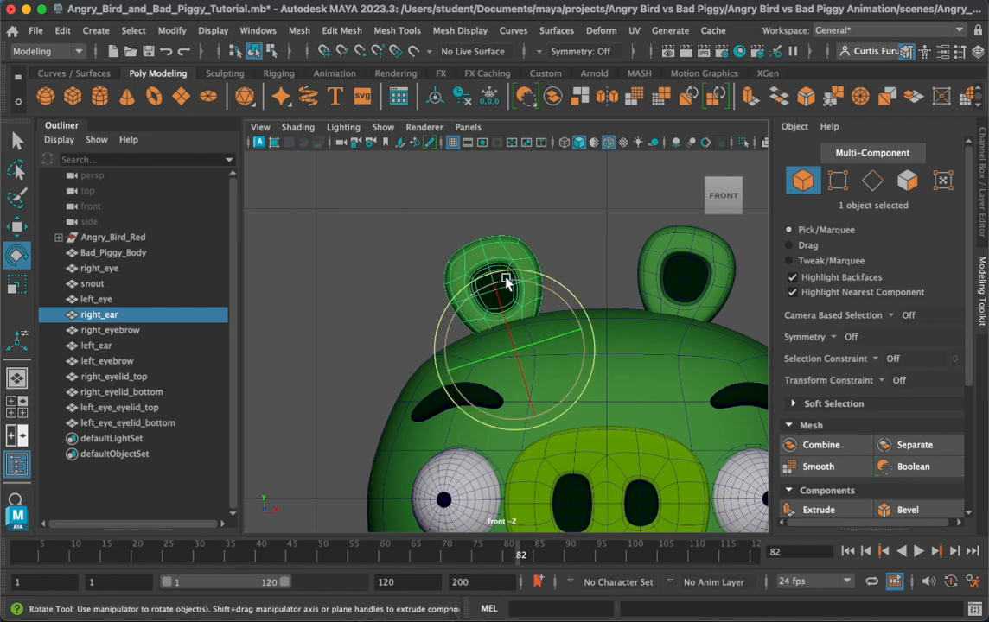
pyautogui.moveTo(525, 282)
pyautogui.mouseDown()
pyautogui.moveTo(545, 284)
pyautogui.moveTo(517, 282)
pyautogui.moveTo(532, 287)
pyautogui.mouseUp()
pyautogui.hotkey('ctrl', 'z')
# Step: Deselect the right ear and review the whole Bad Piggy in the front view and from the front in the perspective view
pyautogui.scroll(-5, 532, 322)
pyautogui.scroll(5, 532, 322)
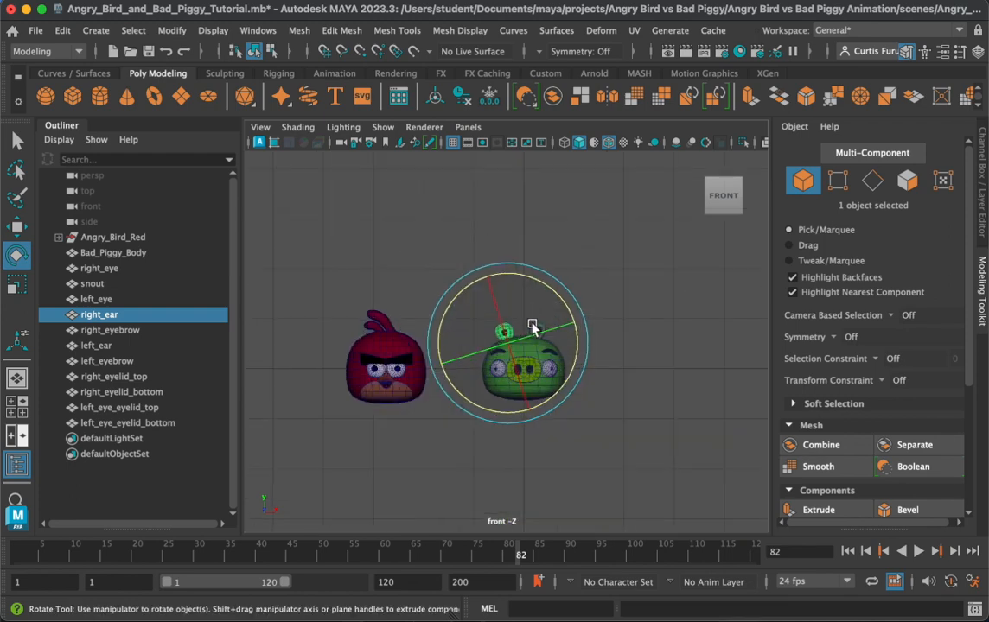
pyautogui.click(390, 478)
pyautogui.keyDown('alt'); pyautogui.moveTo(518, 350); pyautogui.dragTo(461, 382, button='middle'); pyautogui.keyUp('alt')
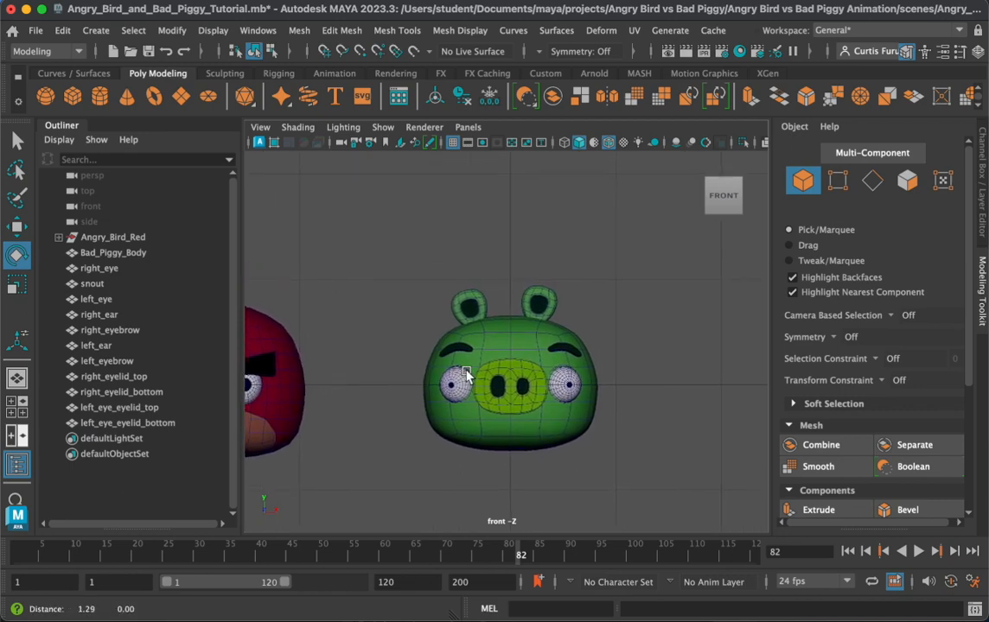
pyautogui.scroll(2, 466, 379)
pyautogui.scroll(-6, 468, 378)
pyautogui.scroll(3, 468, 376)
pyautogui.scroll(3, 466, 376)
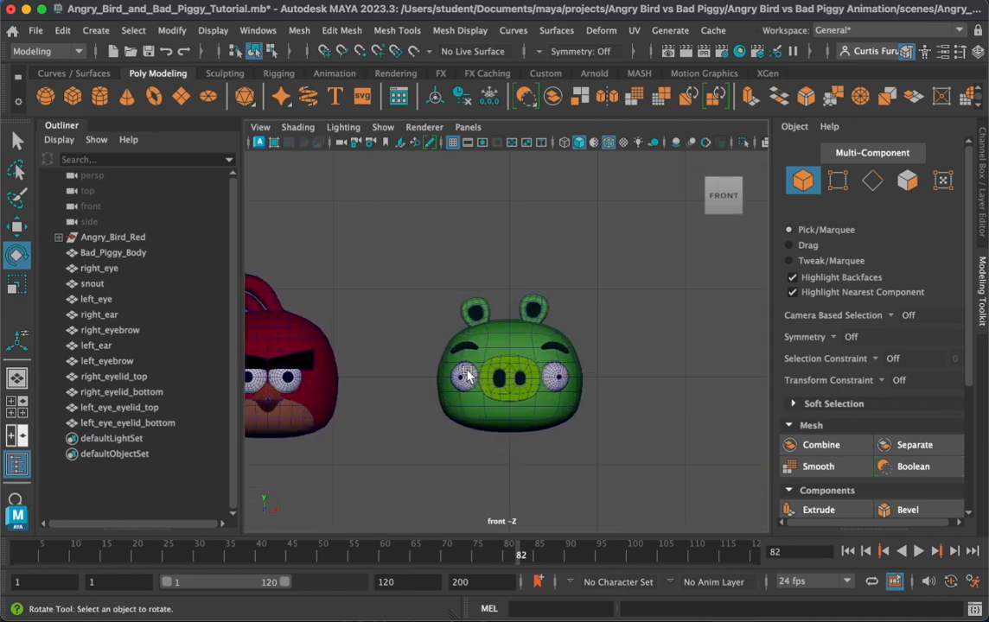
pyautogui.press('space')
pyautogui.press('space')
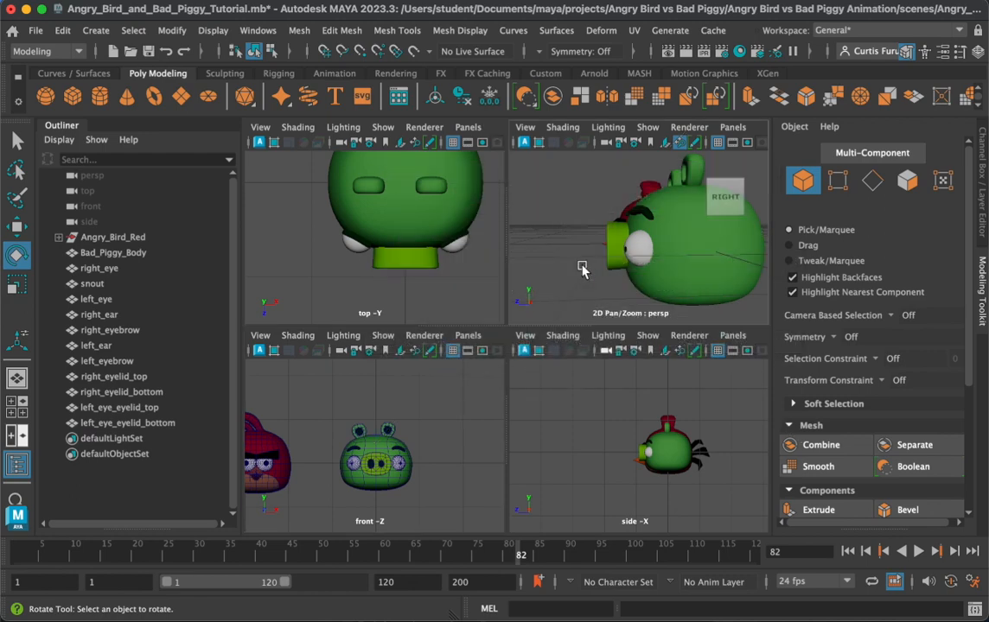
pyautogui.keyDown('alt'); pyautogui.moveTo(499, 324); pyautogui.dragTo(558, 336); pyautogui.keyUp('alt')
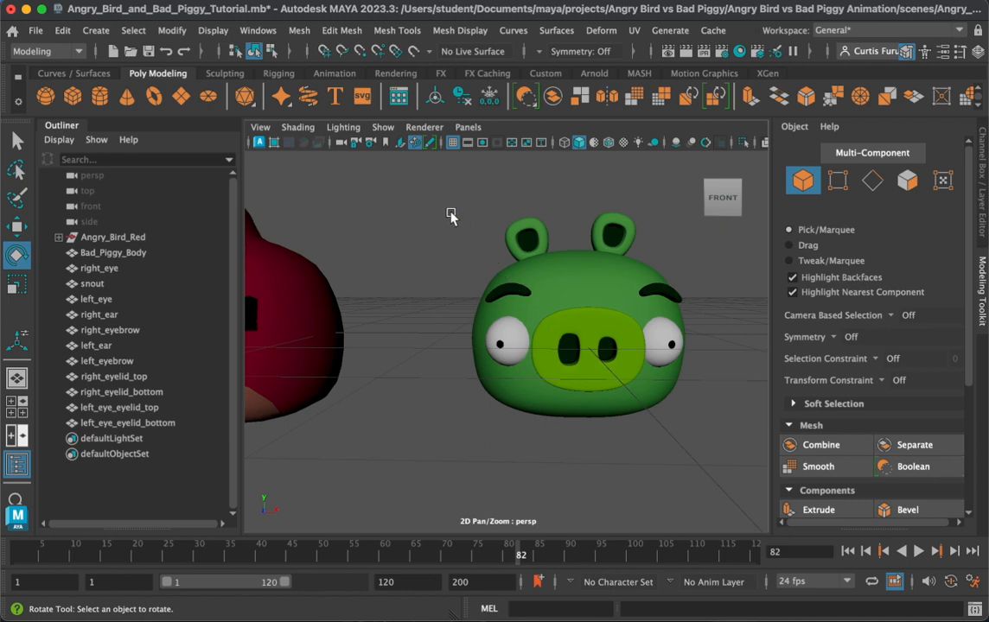
# Step: Select all twelve Bad Piggy parts, from the body to the eyelids, and group them
pyautogui.moveTo(436, 182); pyautogui.dragTo(709, 464)
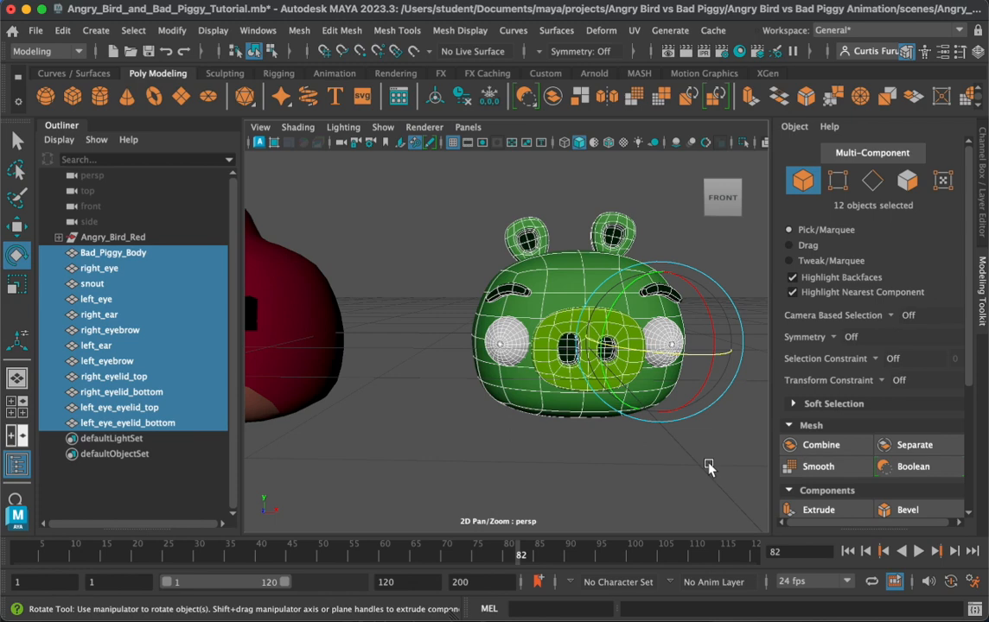
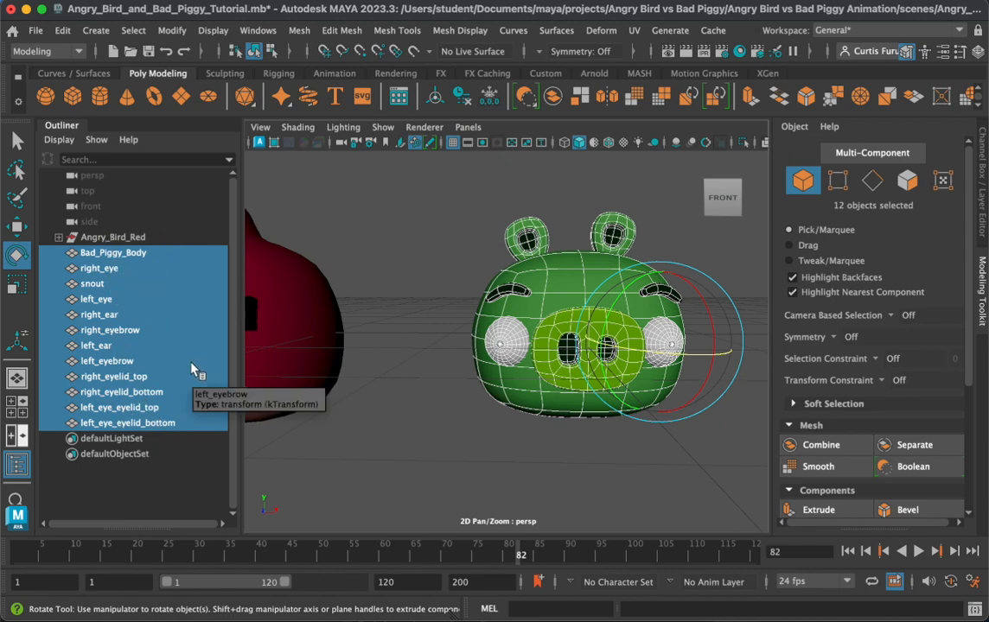
pyautogui.hotkey('ctrl', 'g')
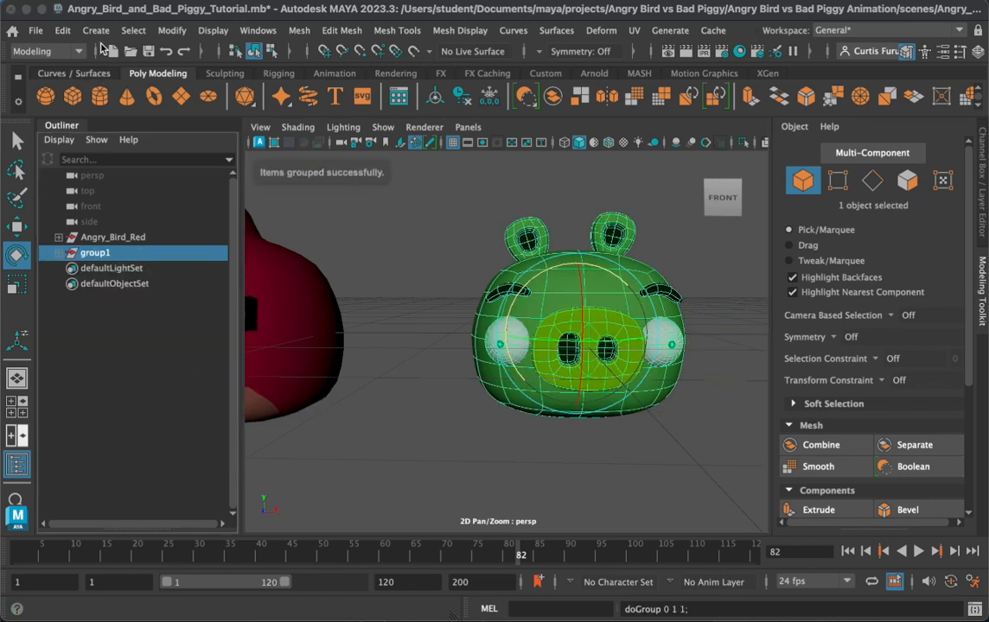
pyautogui.click(64, 31)
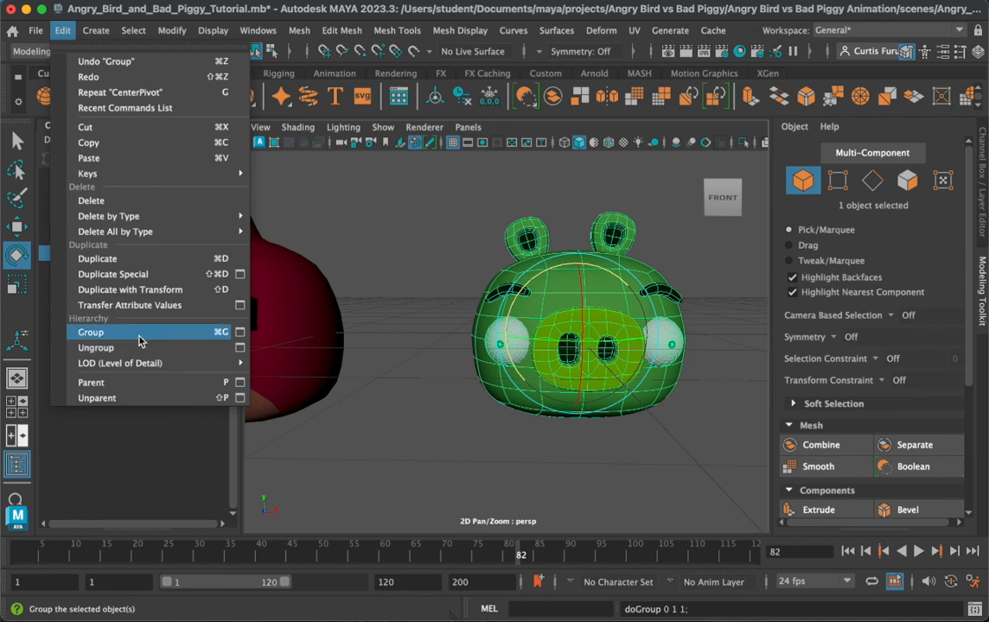
pyautogui.click(346, 411)
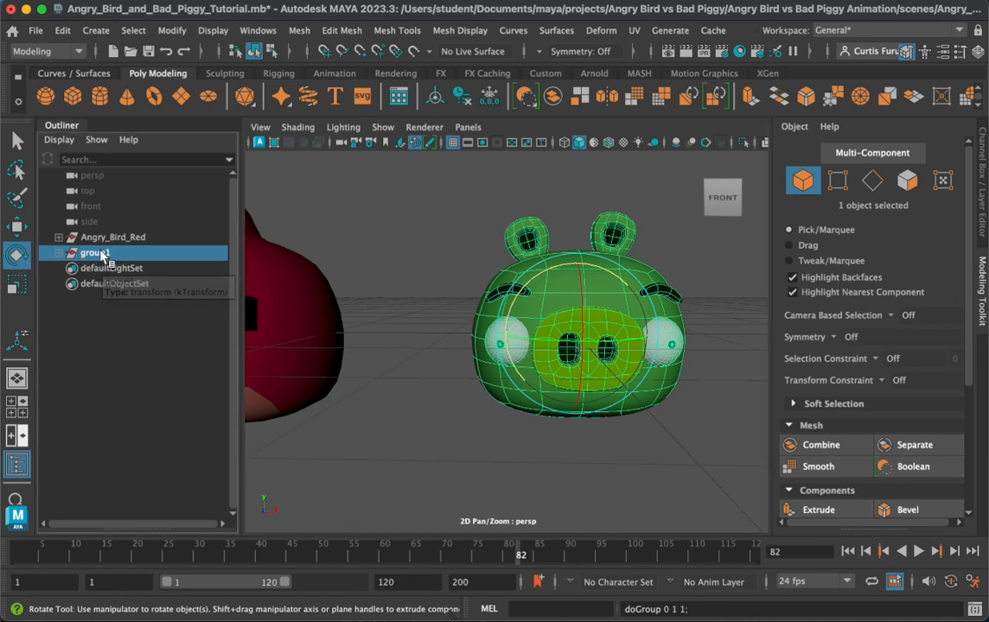
# Step: Rename the new group1 as Bad_Piggy and save the scene
pyautogui.doubleClick(100, 253)
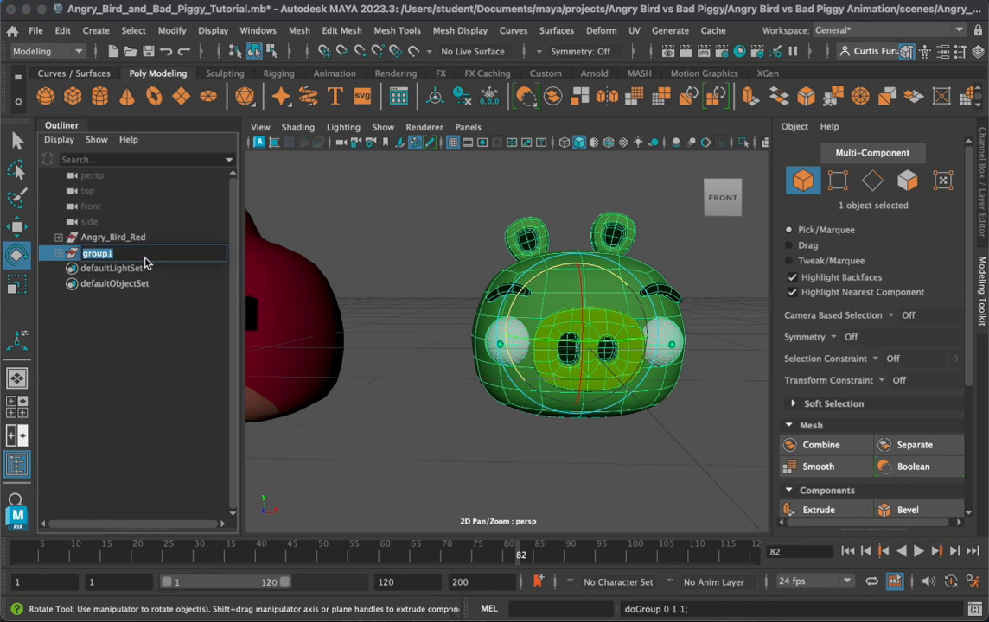
pyautogui.write('Bad_Piggy')
pyautogui.press('Return')
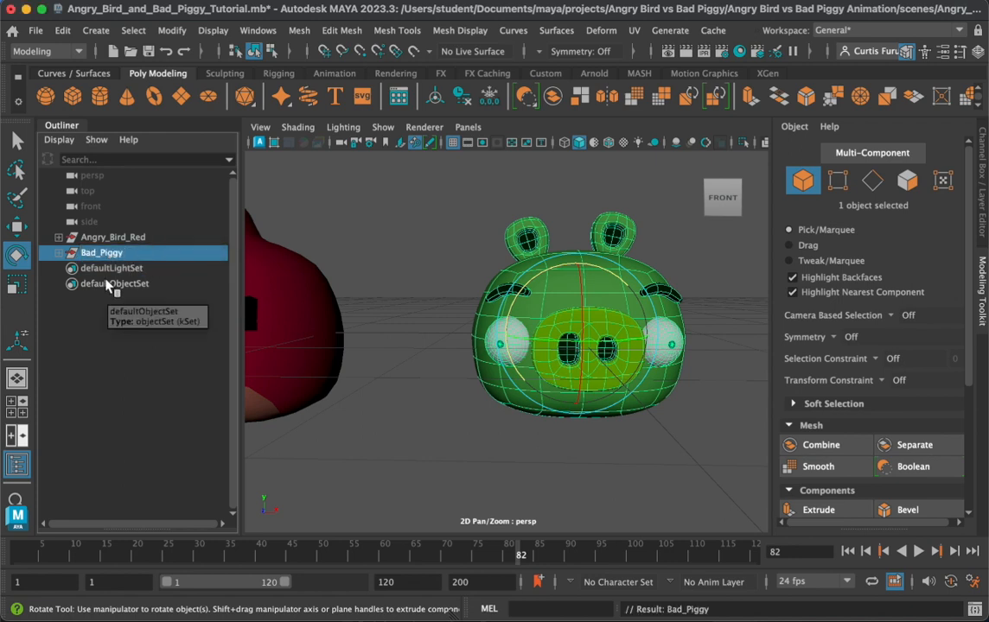
pyautogui.click(128, 337)
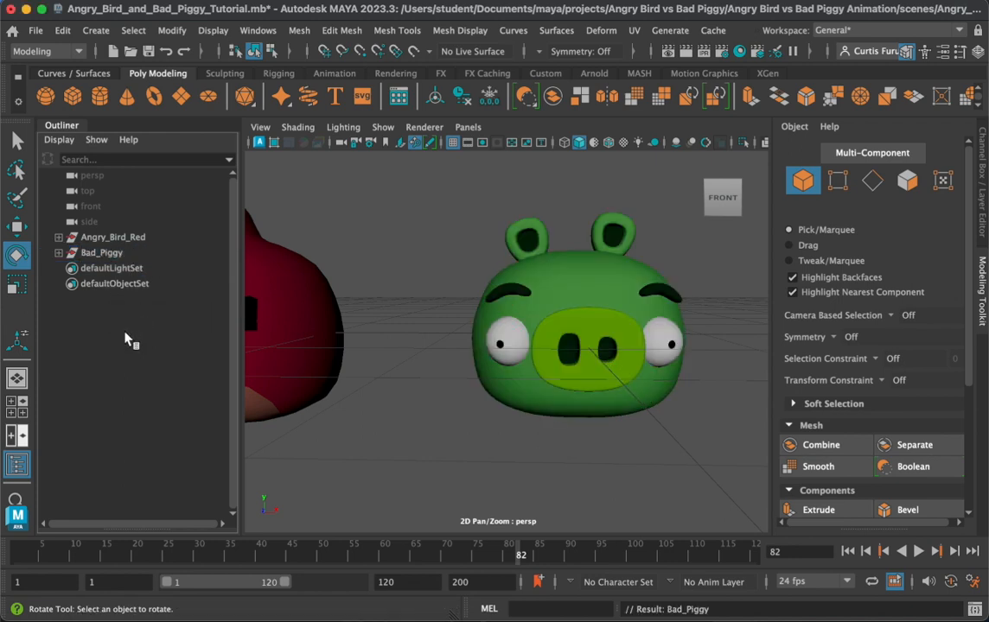
pyautogui.click(57, 254)
pyautogui.click(57, 254)
pyautogui.press('super+s')
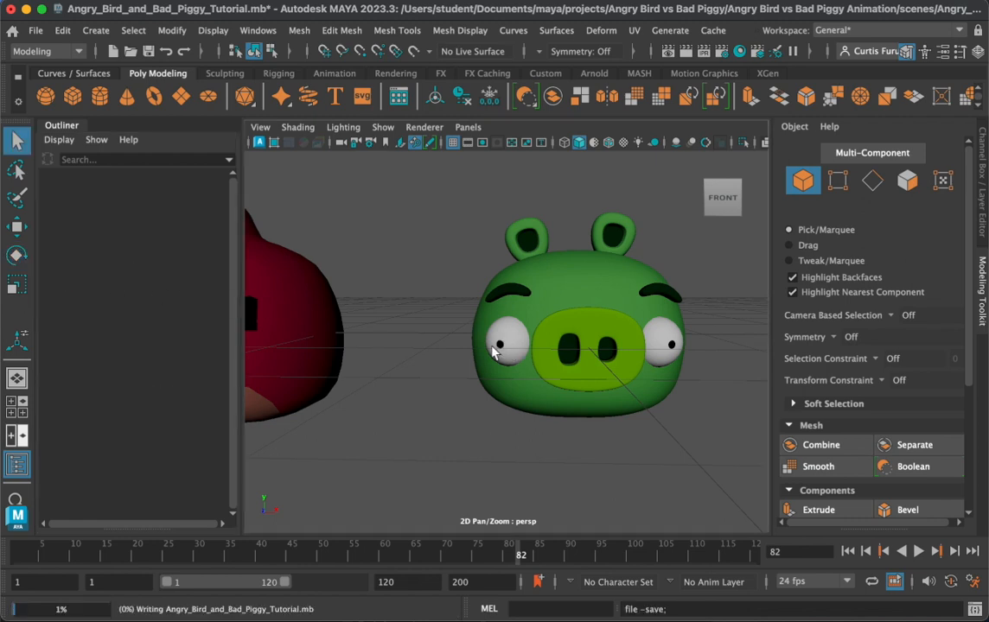
# Step: Select the Bad_Piggy group, examine it from slightly different front angles, and expand its list of parts
pyautogui.click(110, 252)
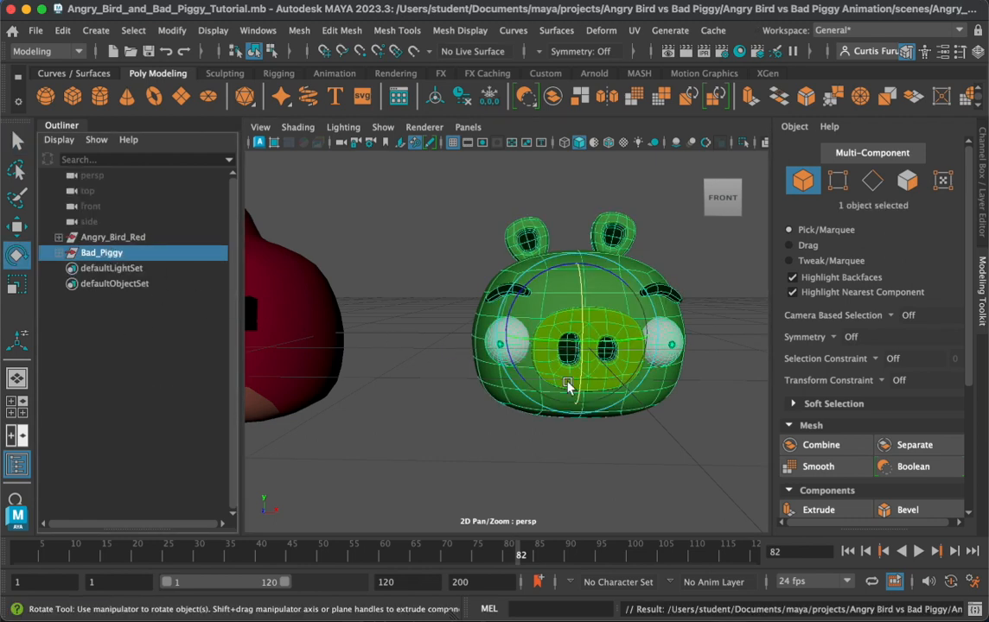
pyautogui.scroll(-2, 553, 371)
pyautogui.press('w')
pyautogui.keyDown('alt'); pyautogui.moveTo(522, 352); pyautogui.dragTo(512, 323); pyautogui.keyUp('alt')
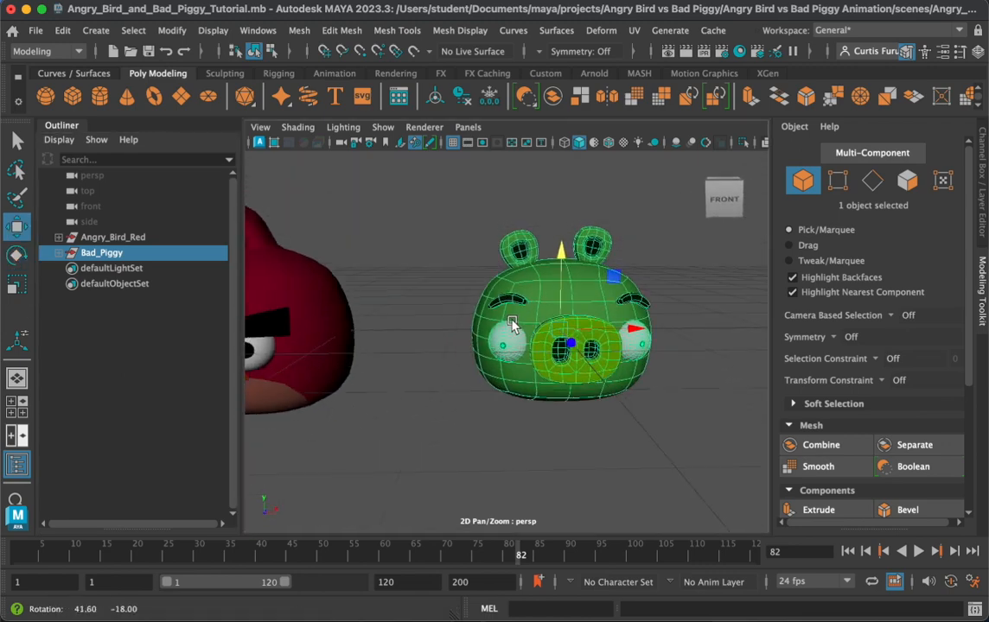
pyautogui.scroll(3, 563, 314)
pyautogui.keyDown('alt'); pyautogui.moveTo(562, 314); pyautogui.dragTo(518, 321, button='middle'); pyautogui.keyUp('alt')
pyautogui.keyDown('alt'); pyautogui.moveTo(518, 321); pyautogui.dragTo(493, 314); pyautogui.keyUp('alt')
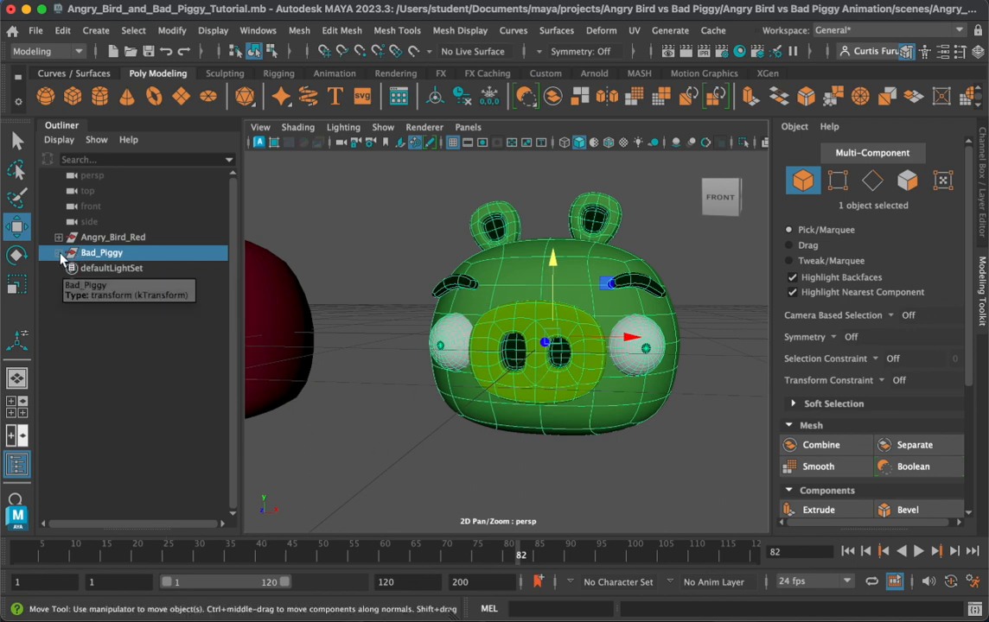
pyautogui.click(58, 253)
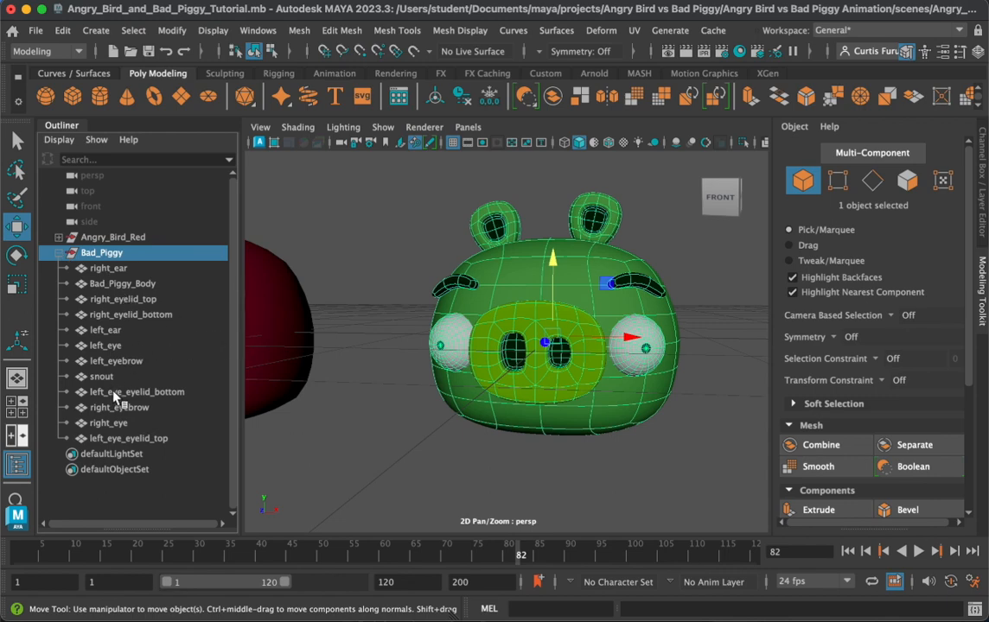
# Step: Set keyframes for right_eyelid_top and left_eye_eyelid_top in their open position at frame 1
pyautogui.click(127, 361)
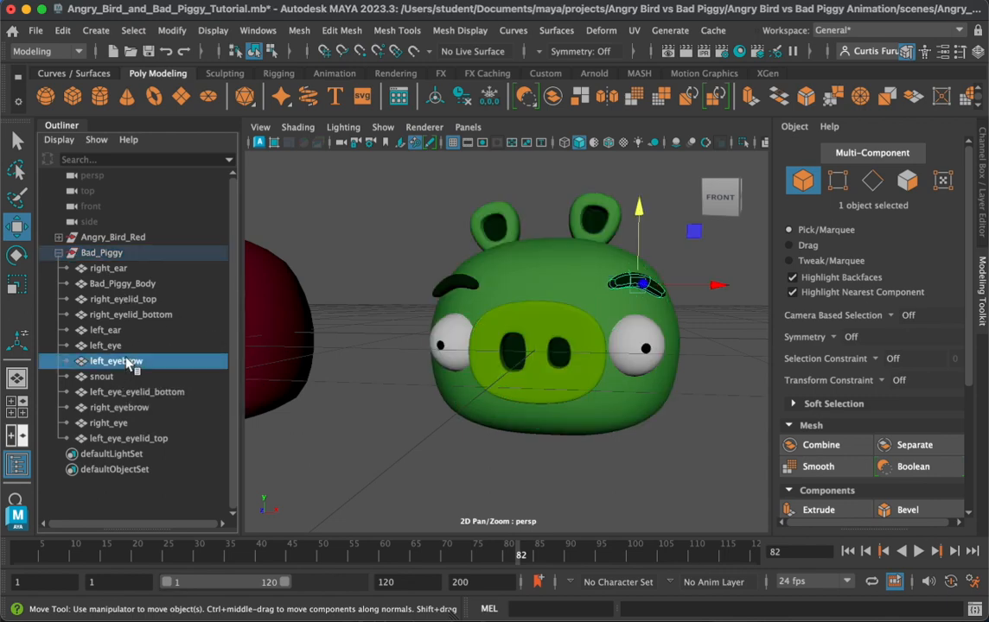
pyautogui.click(135, 439)
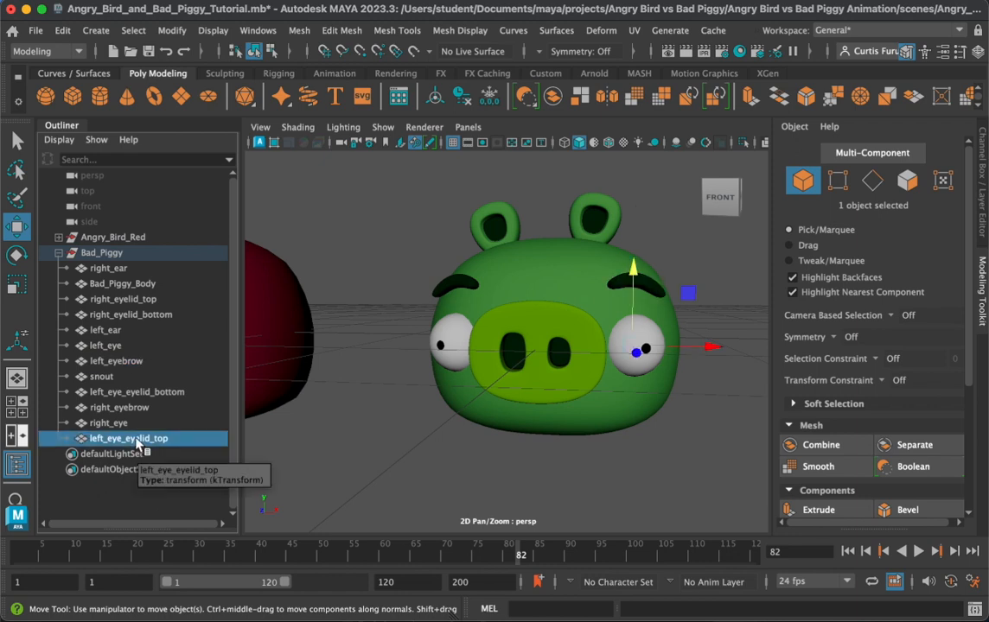
pyautogui.click(136, 300)
pyautogui.keyDown('ctrl'); pyautogui.click(136, 314); pyautogui.keyUp('ctrl')
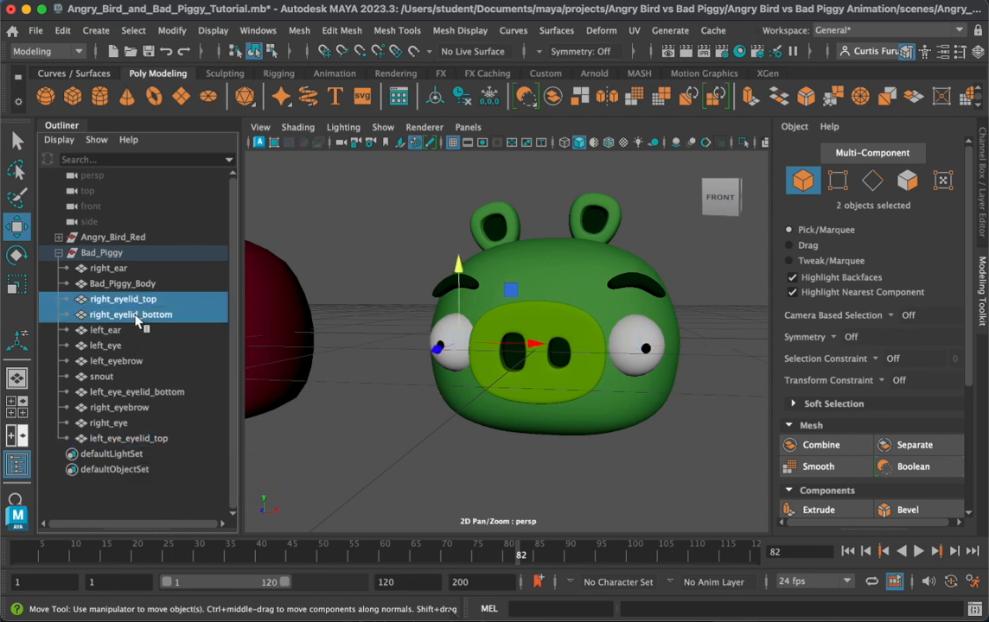
pyautogui.click(140, 299)
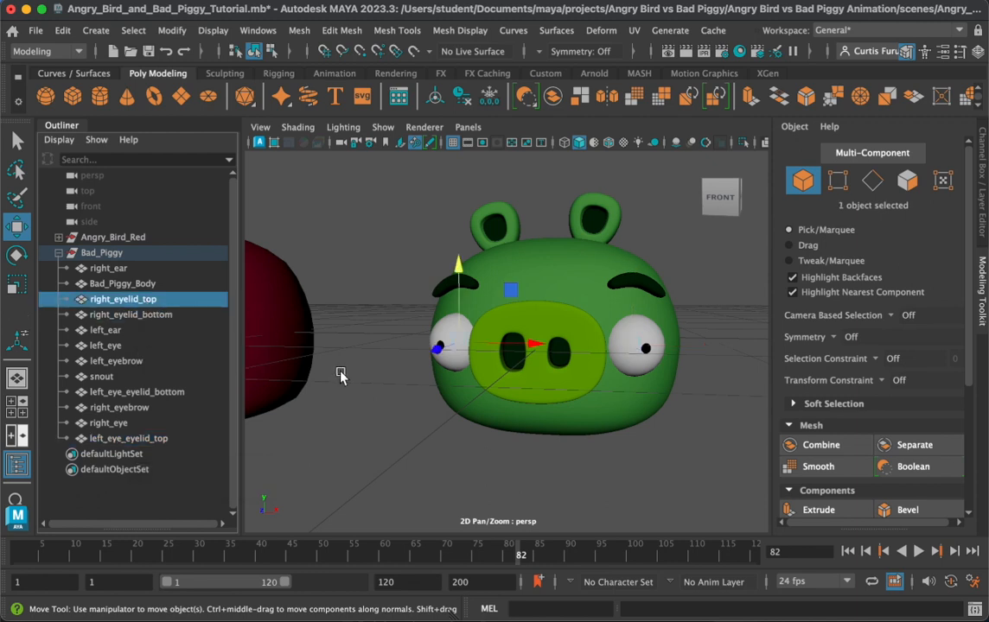
pyautogui.press('e')
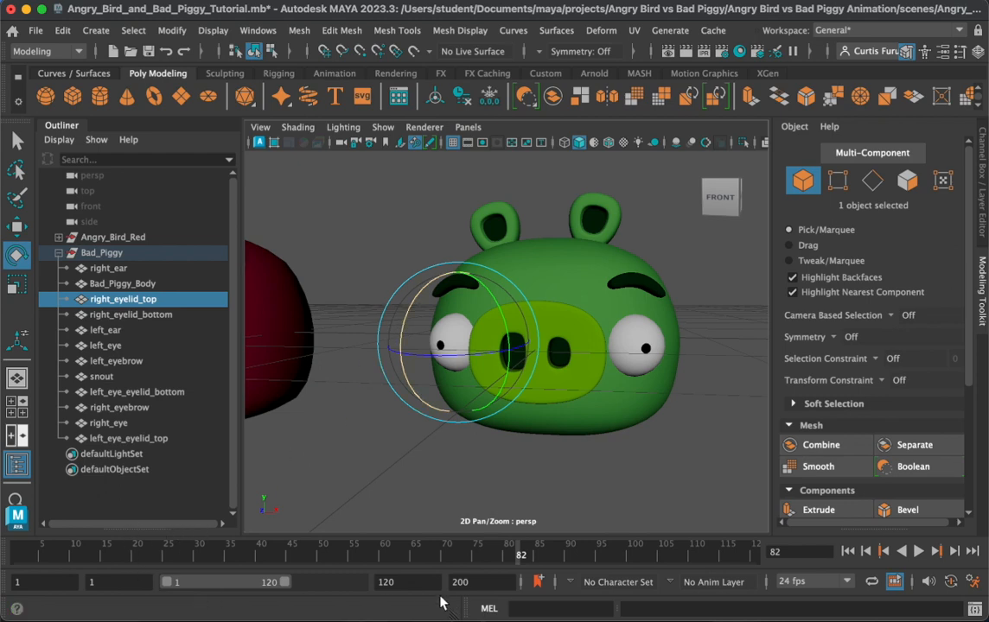
pyautogui.moveTo(516, 554); pyautogui.dragTo(19, 549)
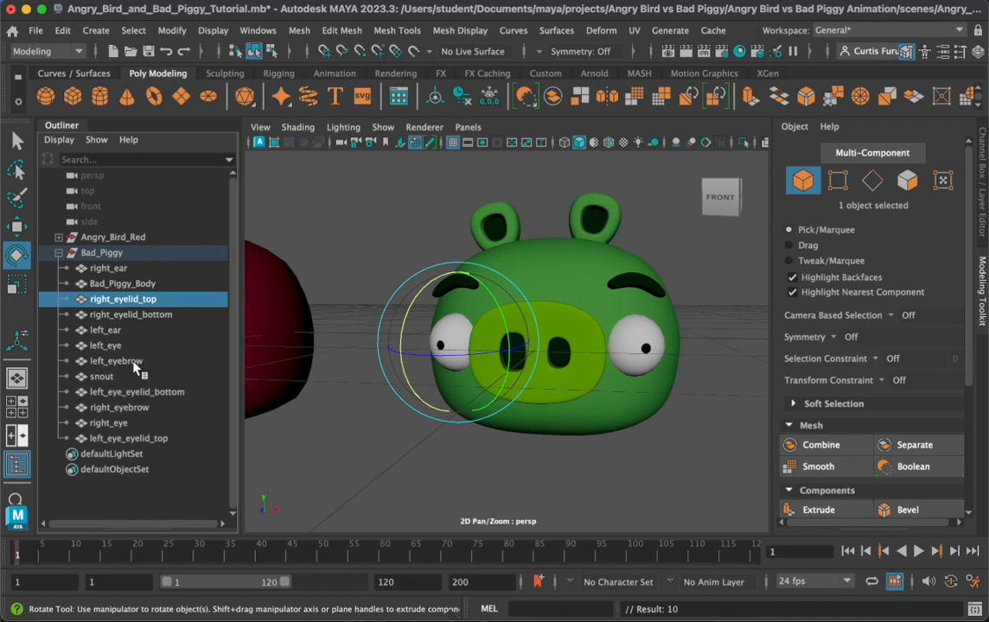
pyautogui.click(138, 393)
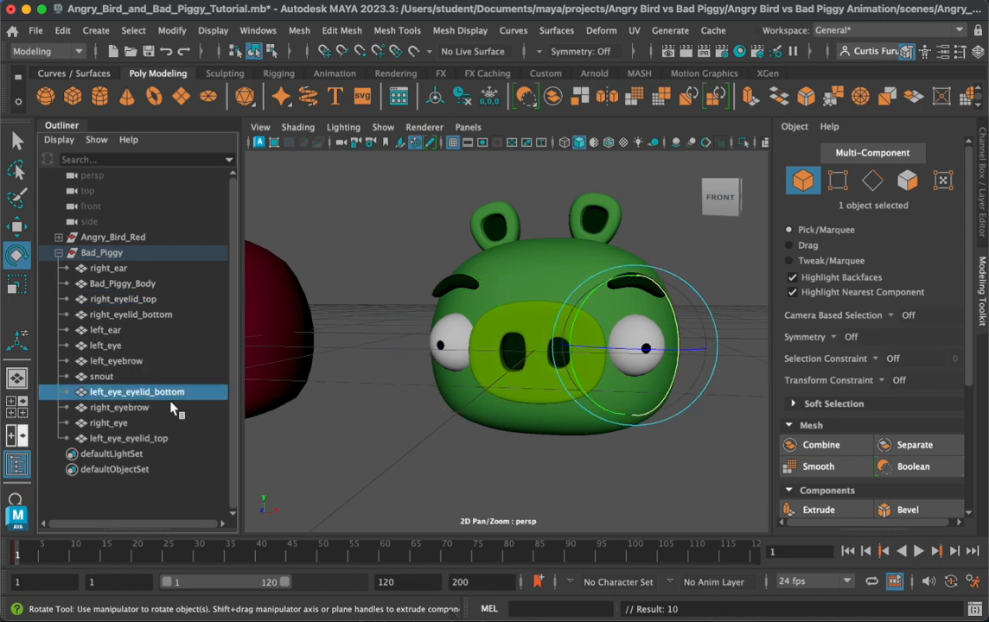
pyautogui.click(142, 439)
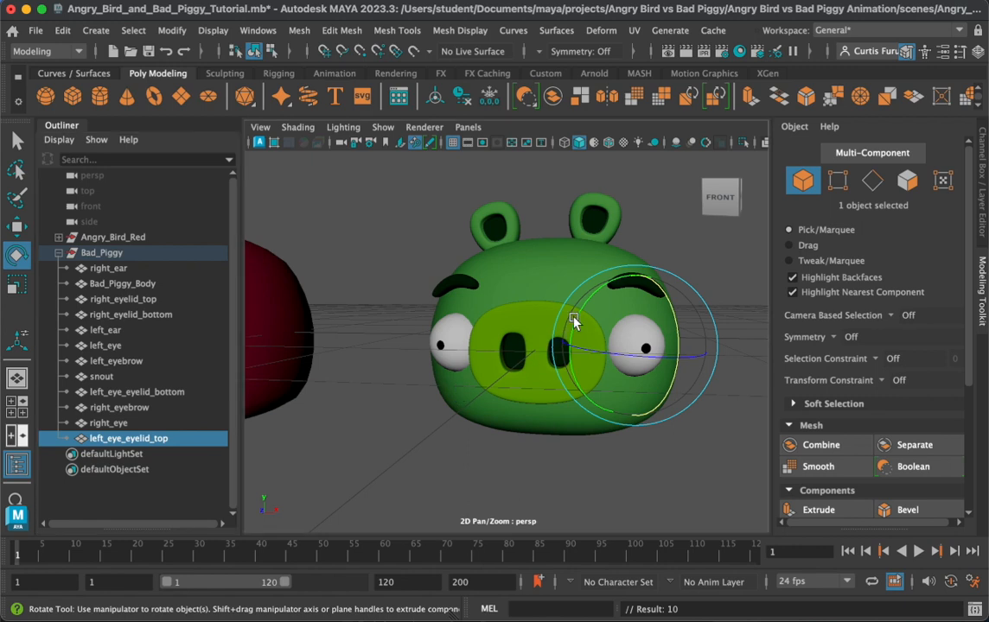
pyautogui.hotkey('alt', 'v')
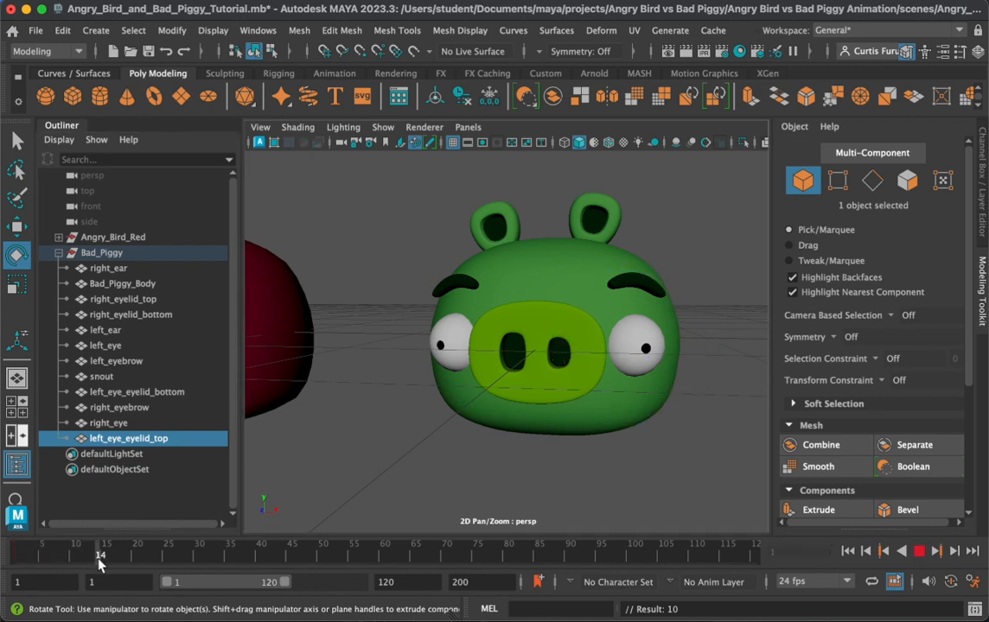
# Step: Set keyframes for both top eyelids in the same open position at frame 12
pyautogui.hotkey('alt', 'v')
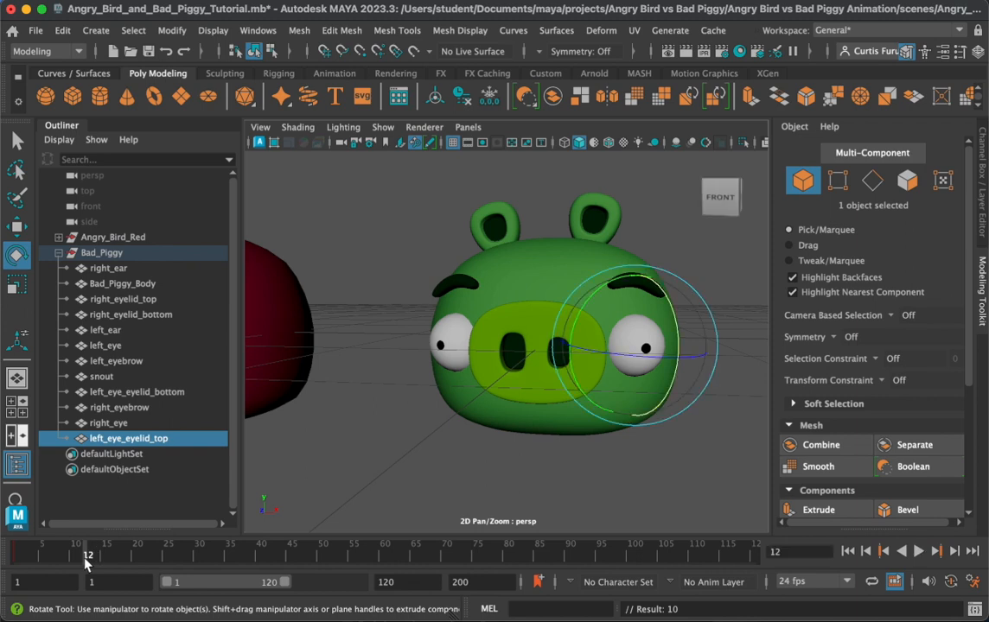
pyautogui.click(142, 300)
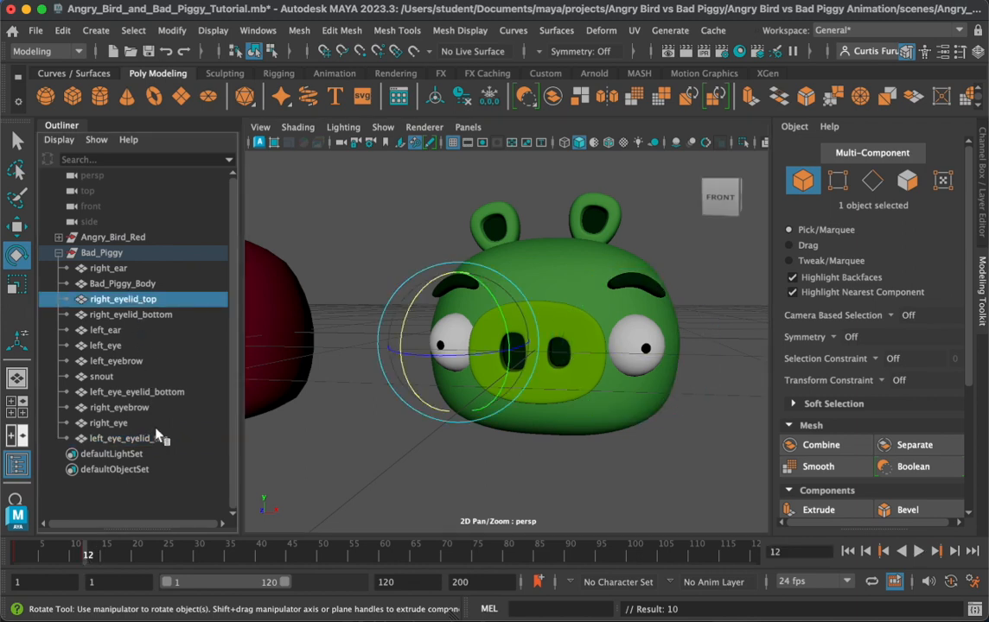
pyautogui.hotkey('alt', 'v')
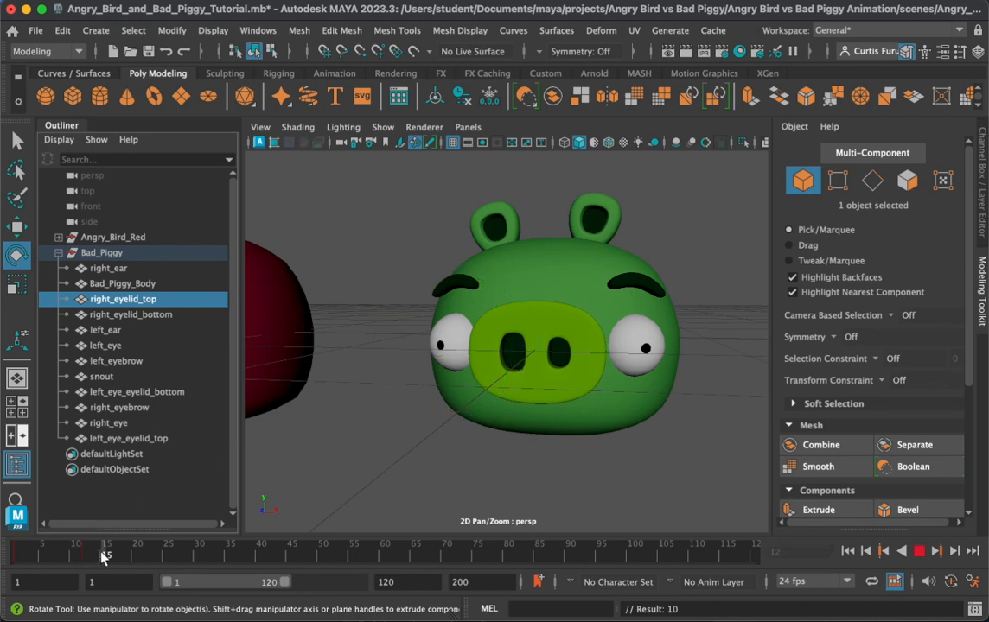
# Step: At frame 24, rotate right_eyelid_top partly down over the eye to about -19.9, -33.7, -2.1 degrees and key it
pyautogui.moveTo(118, 560); pyautogui.dragTo(90, 566)
pyautogui.hotkey('alt', 'v')
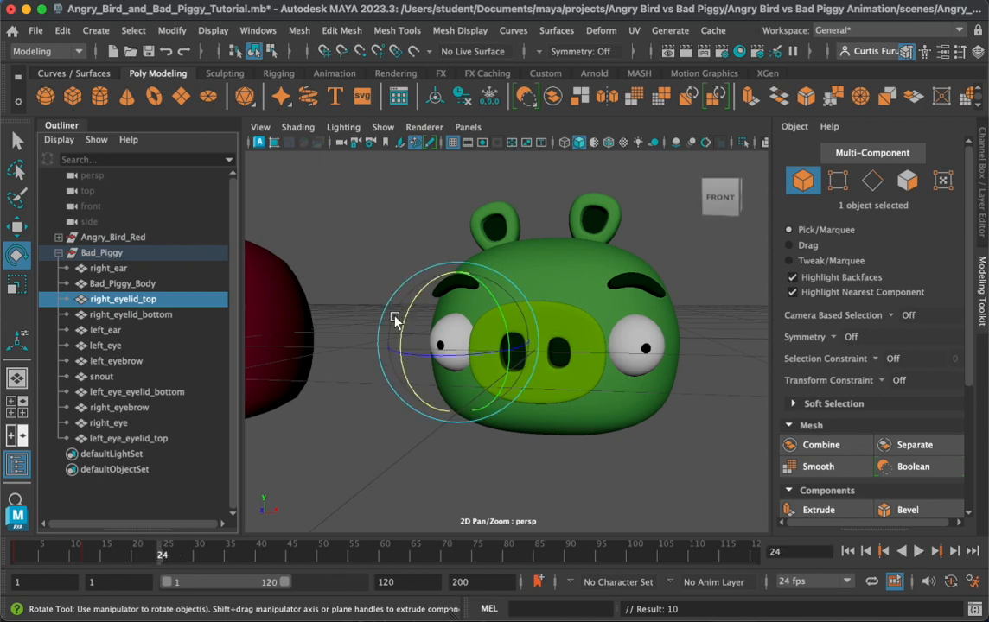
pyautogui.moveTo(399, 324); pyautogui.dragTo(374, 406)
pyautogui.press('s')
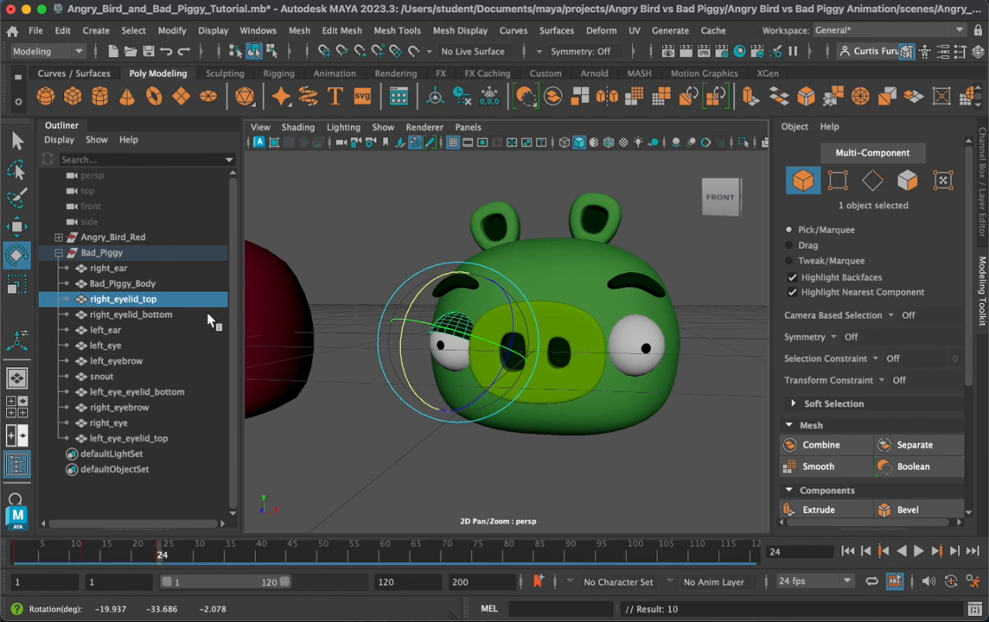
# Step: Rotate left_eye_eyelid_top partly down to about -22.2, 31.3, -2.2 degrees and key it at frame 24
pyautogui.click(151, 438)
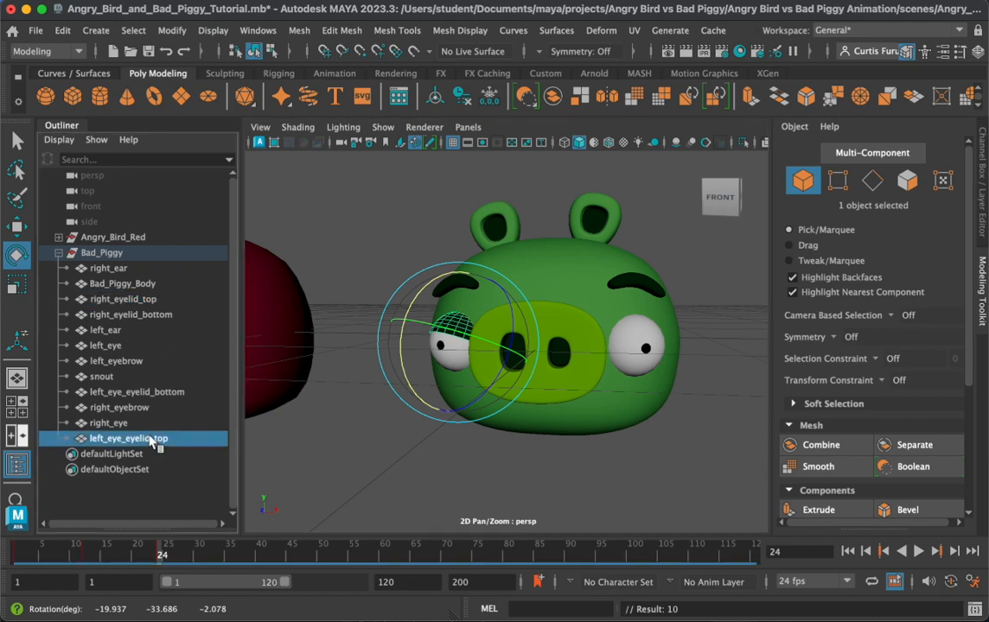
pyautogui.moveTo(665, 306); pyautogui.dragTo(657, 387)
pyautogui.press('s')
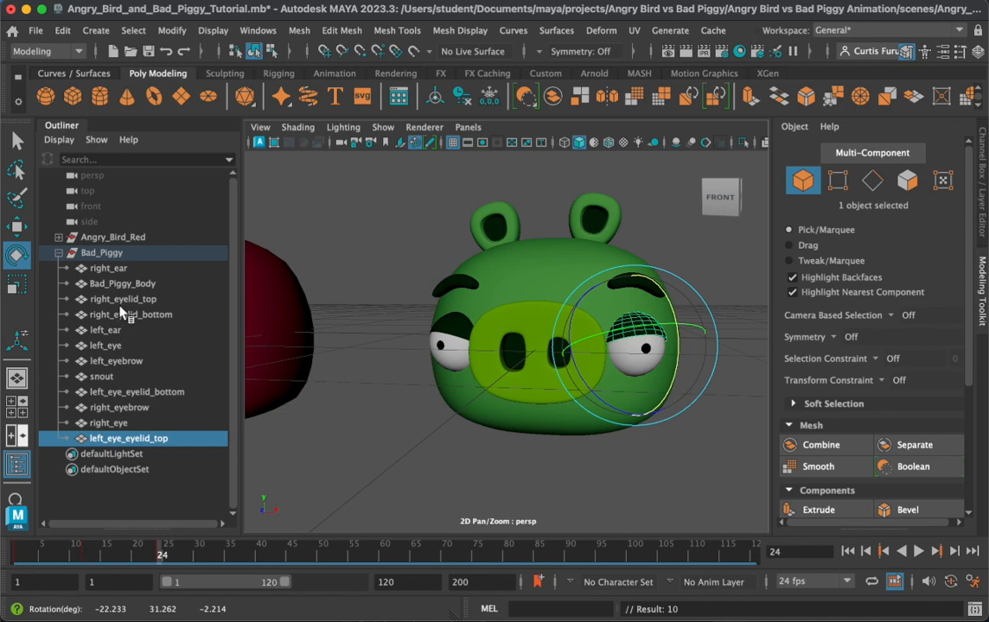
# Step: Set keyframes for left_eyebrow and right_eyebrow in their current raised pose at frames 1 and 12
pyautogui.click(118, 361)
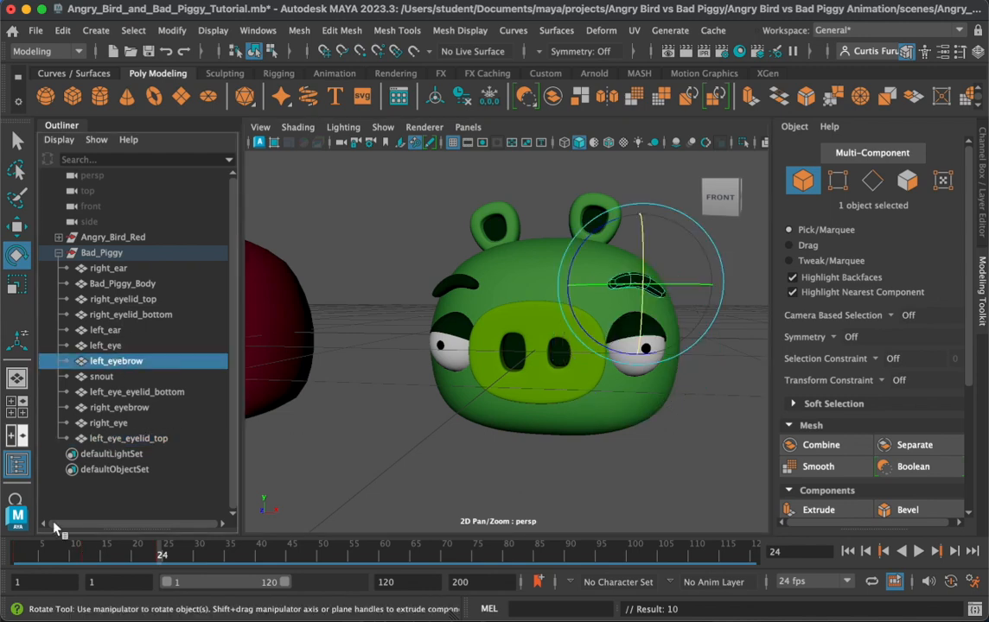
pyautogui.moveTo(39, 563); pyautogui.dragTo(2, 558)
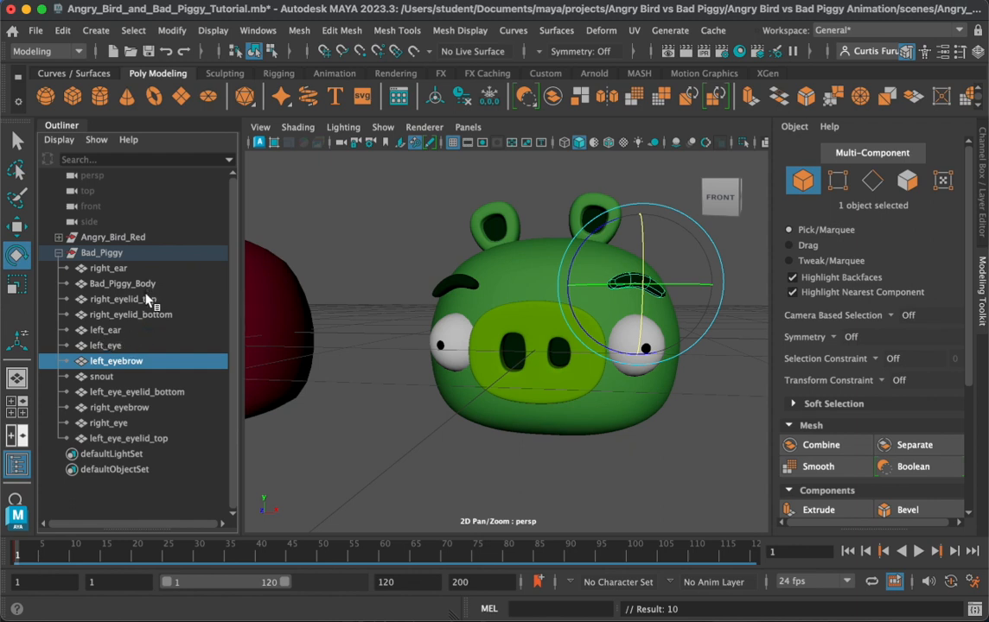
pyautogui.click(122, 409)
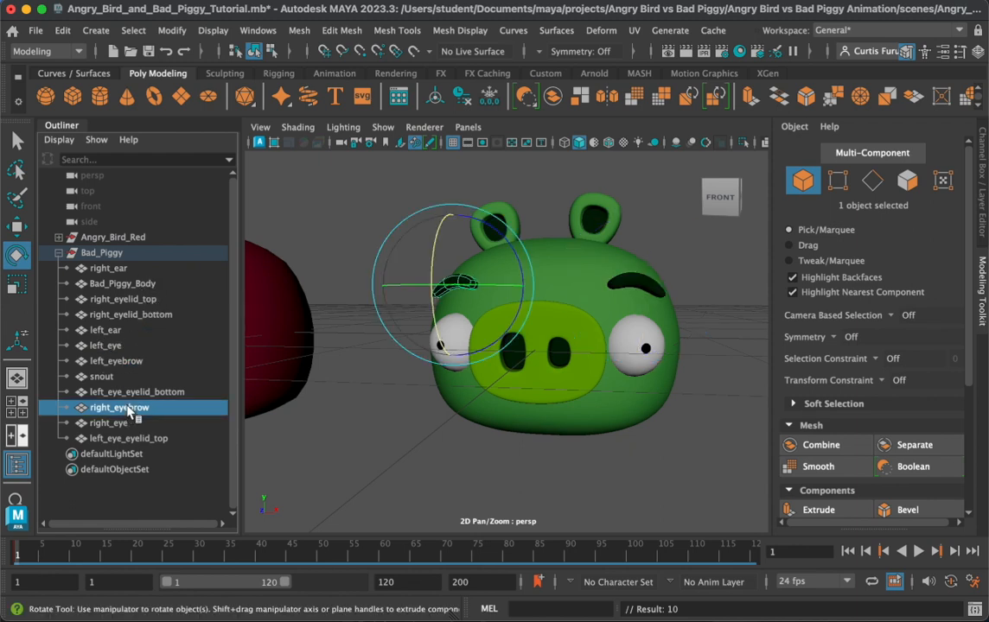
pyautogui.hotkey('alt', 'v')
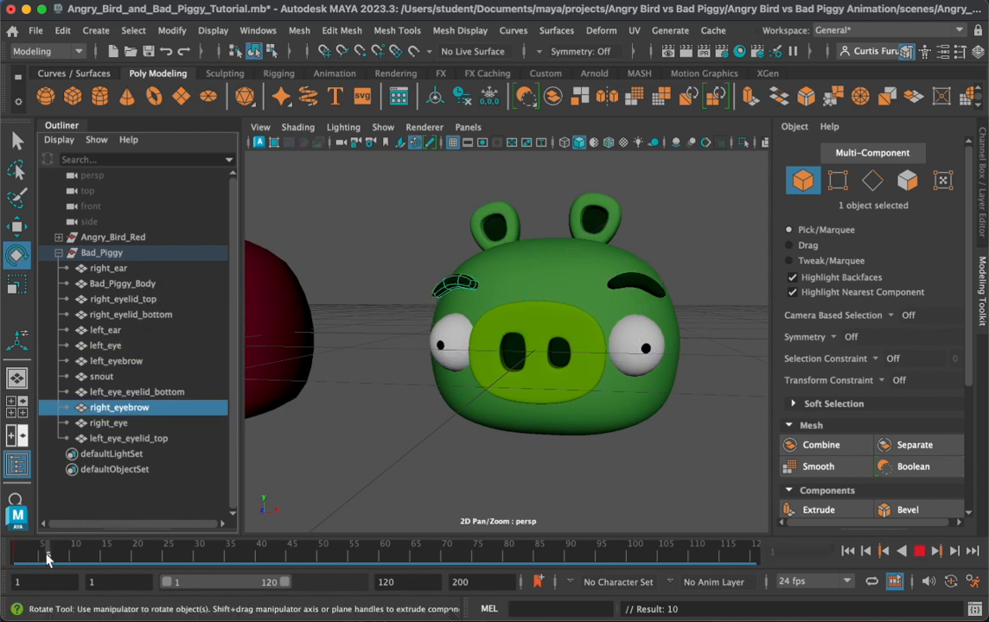
pyautogui.hotkey('alt', 'v')
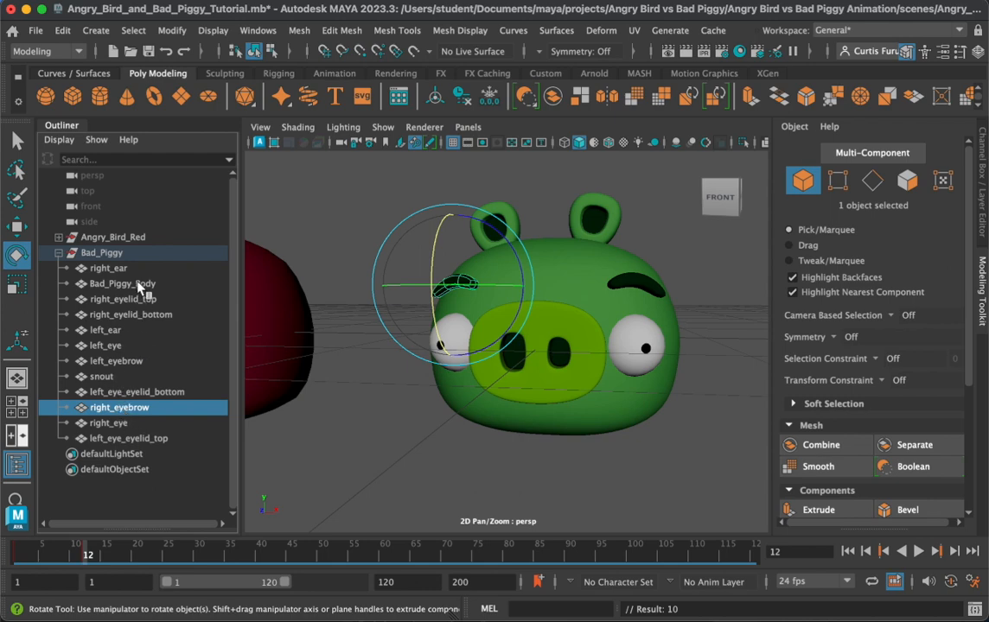
pyautogui.click(134, 361)
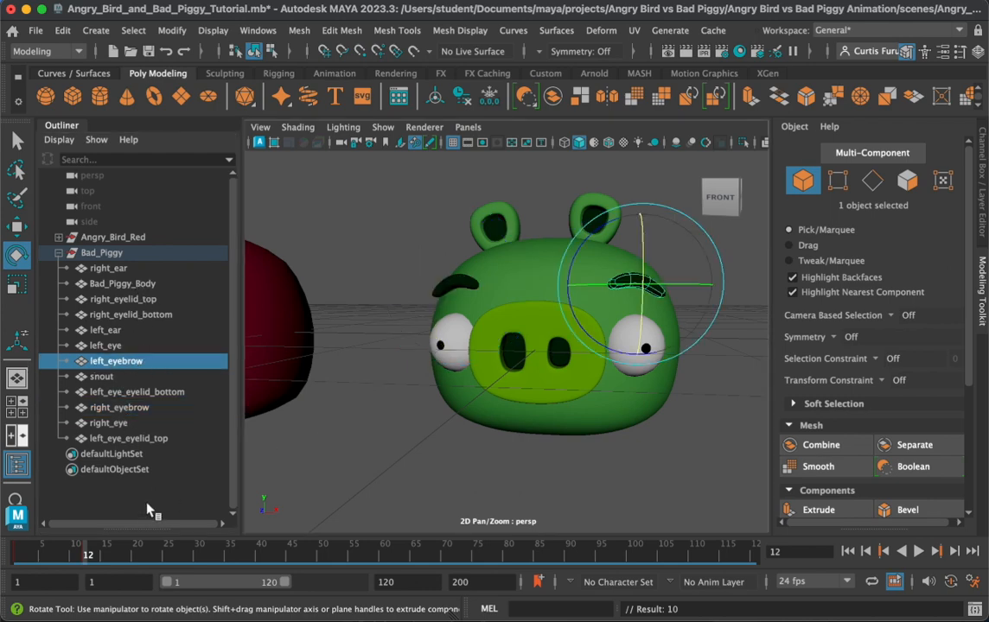
# Step: At frame 24, tilt left_eyebrow's inner end down toward the snout and lower the brow to about 0.519, 0.233, 0.596 cm
pyautogui.moveTo(87, 558); pyautogui.dragTo(159, 557)
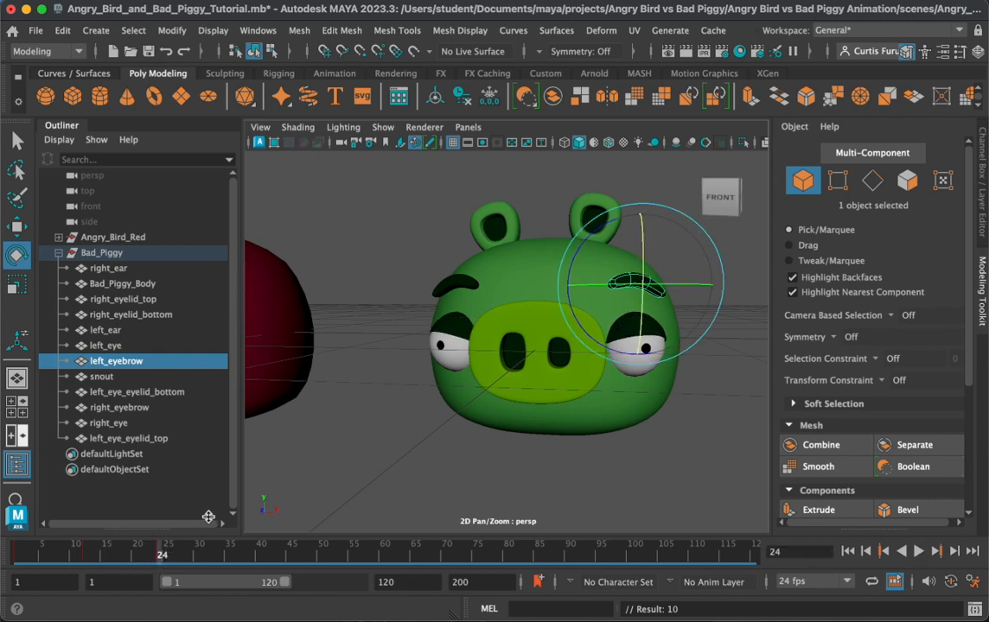
pyautogui.moveTo(579, 304); pyautogui.dragTo(575, 341)
pyautogui.press('w')
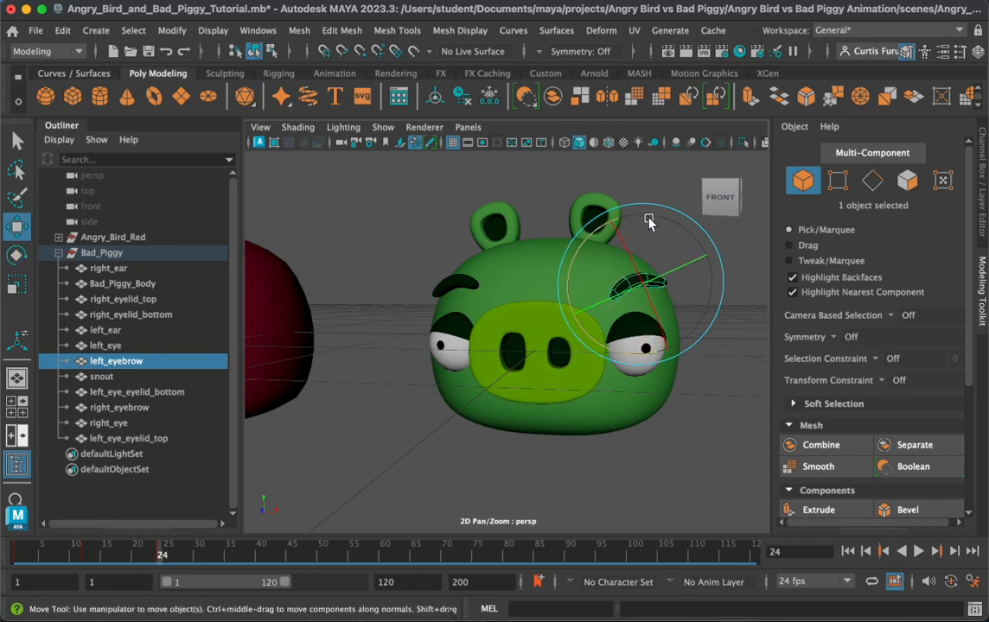
pyautogui.moveTo(647, 223); pyautogui.dragTo(635, 234)
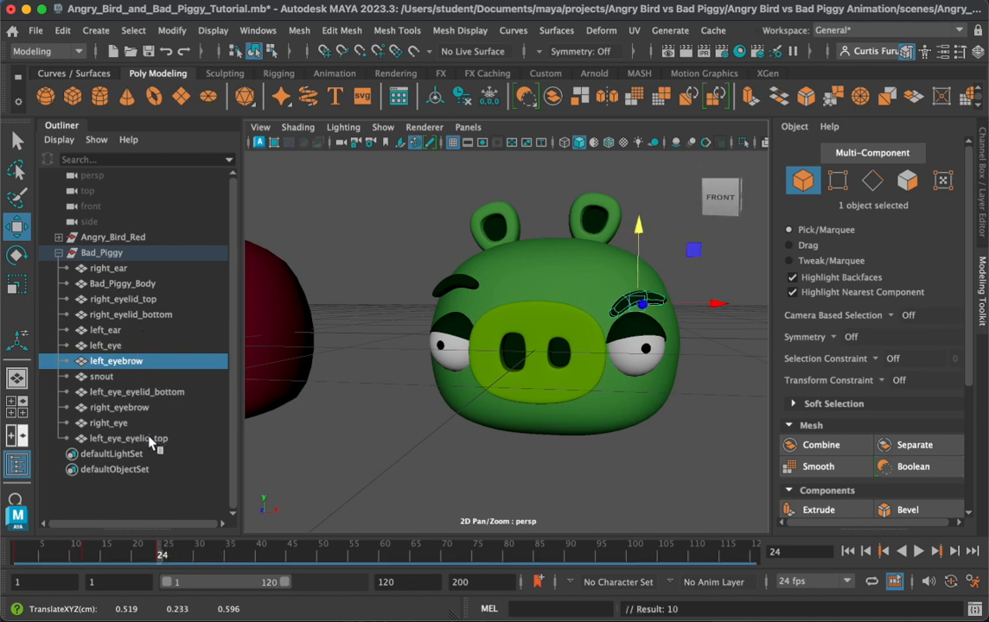
# Step: At frame 24, tilt right_eyebrow about -32.8 degrees in Z, lower it to about -0.519, 0.270, 0.596 cm and key it
pyautogui.click(149, 409)
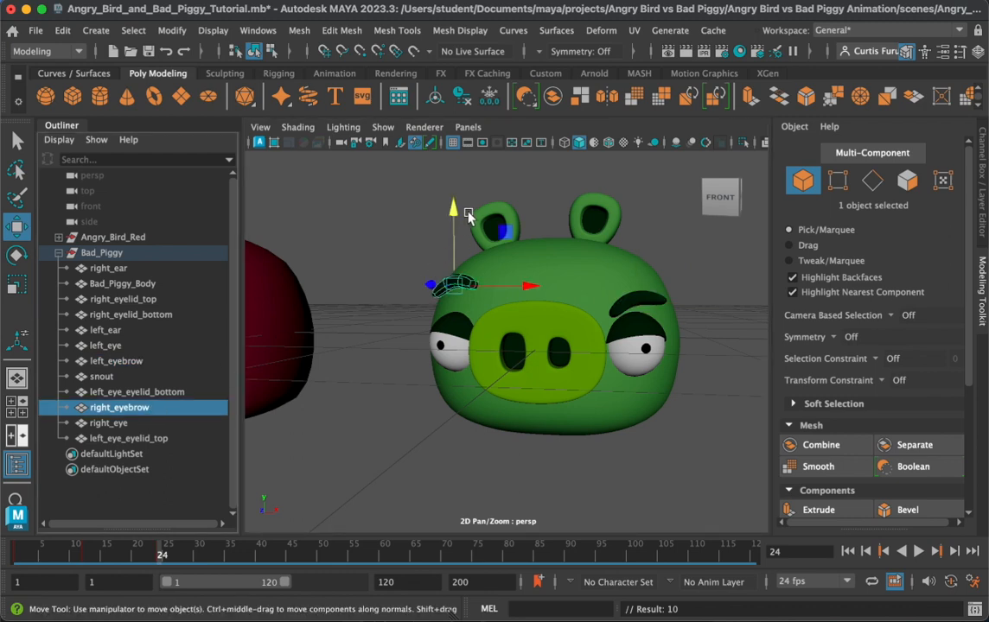
pyautogui.press('e')
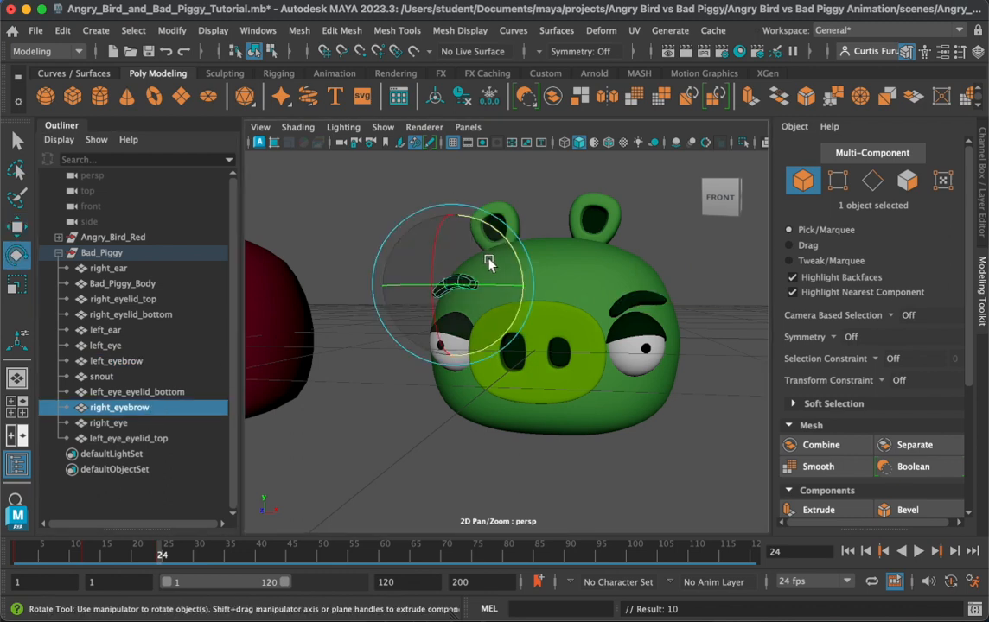
pyautogui.moveTo(512, 256); pyautogui.dragTo(508, 296)
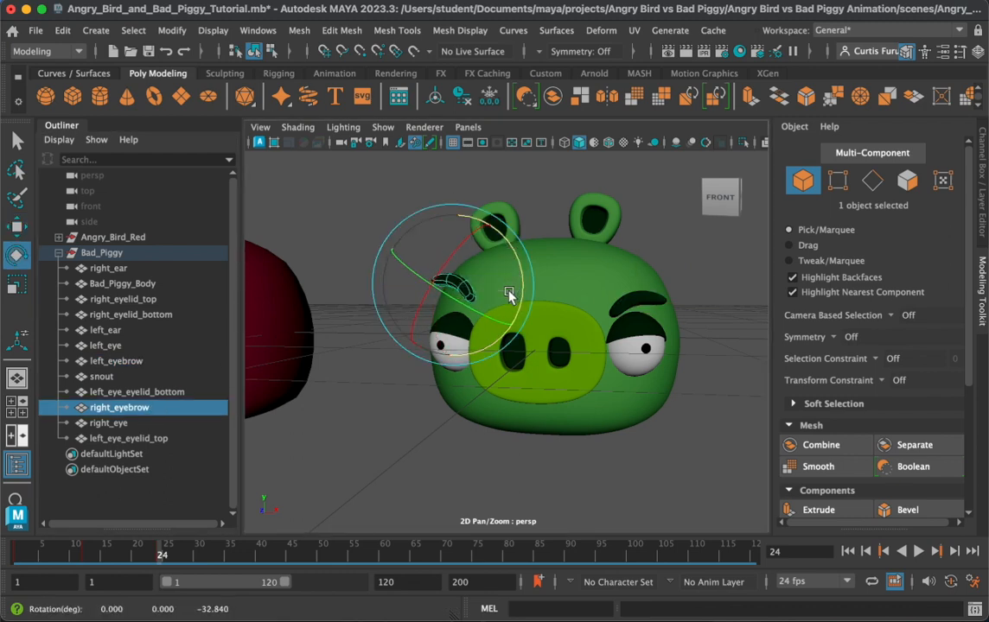
pyautogui.press('w')
pyautogui.moveTo(454, 204); pyautogui.dragTo(453, 216)
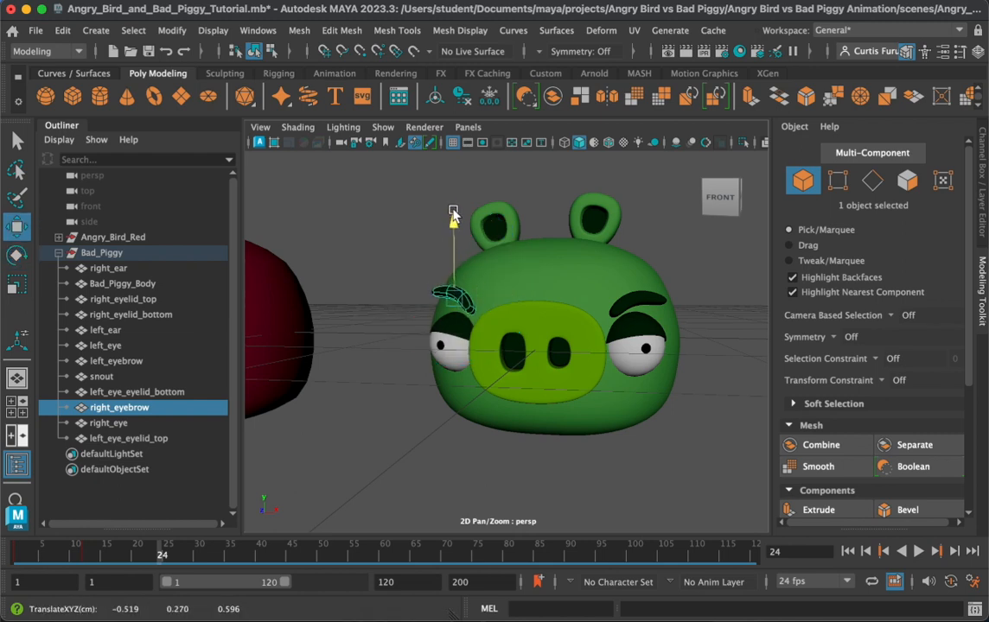
pyautogui.keyDown('alt'); pyautogui.moveTo(494, 293); pyautogui.dragTo(534, 323); pyautogui.keyUp('alt')
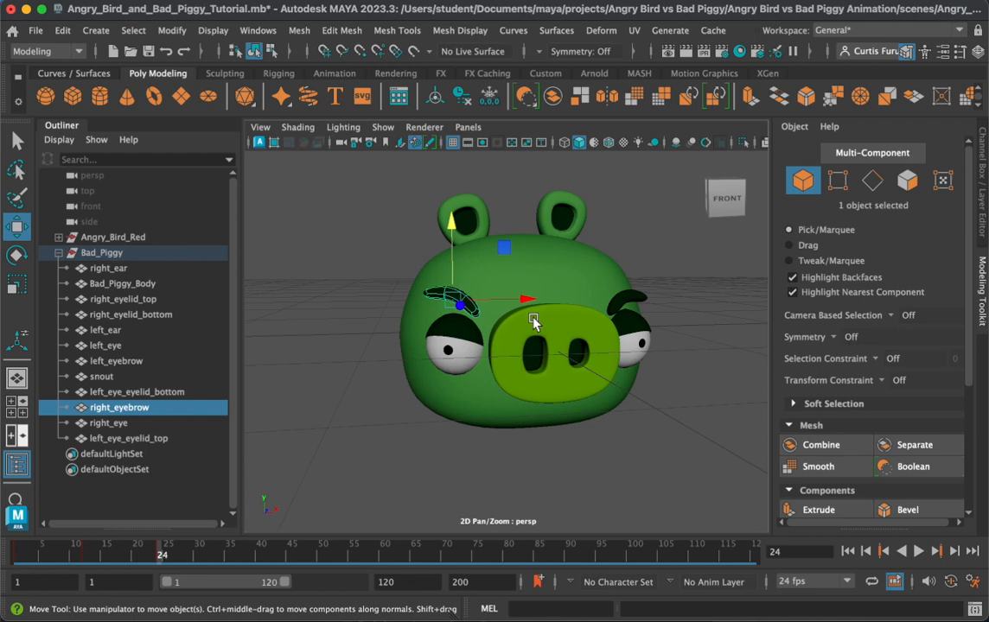
# Step: Play back and scrub the piggy's eyelid and eyebrow animation from frame 1 to check the change to the angry look
pyautogui.hotkey('alt', 'v')
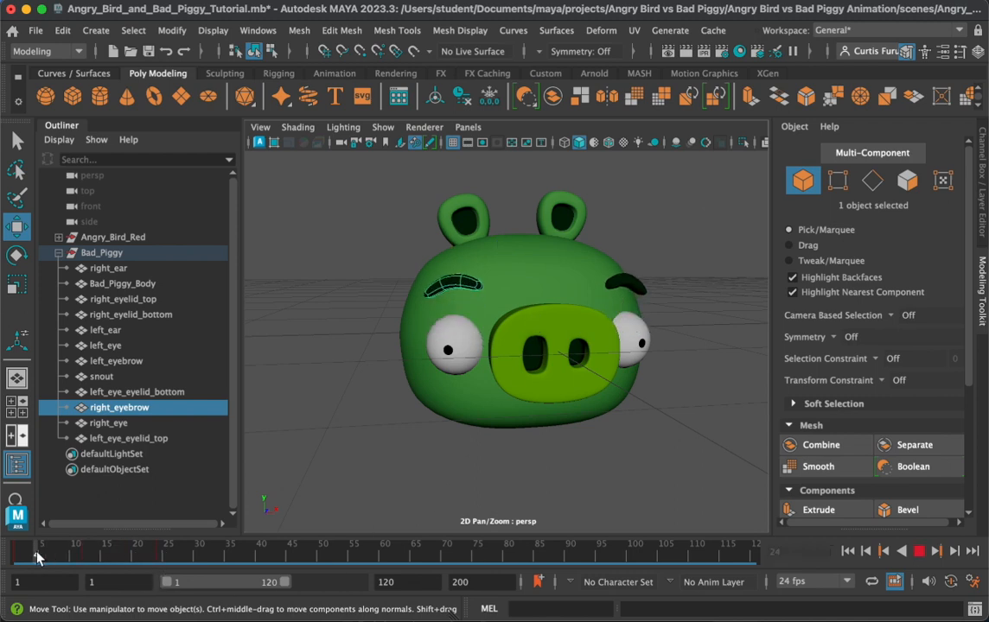
pyautogui.click(17, 554)
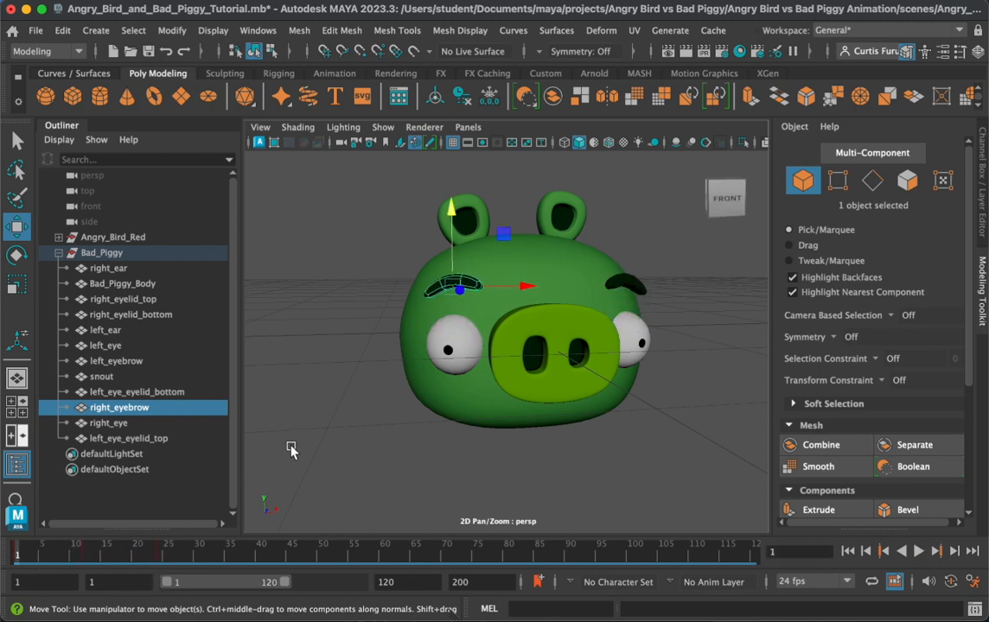
pyautogui.click(290, 448)
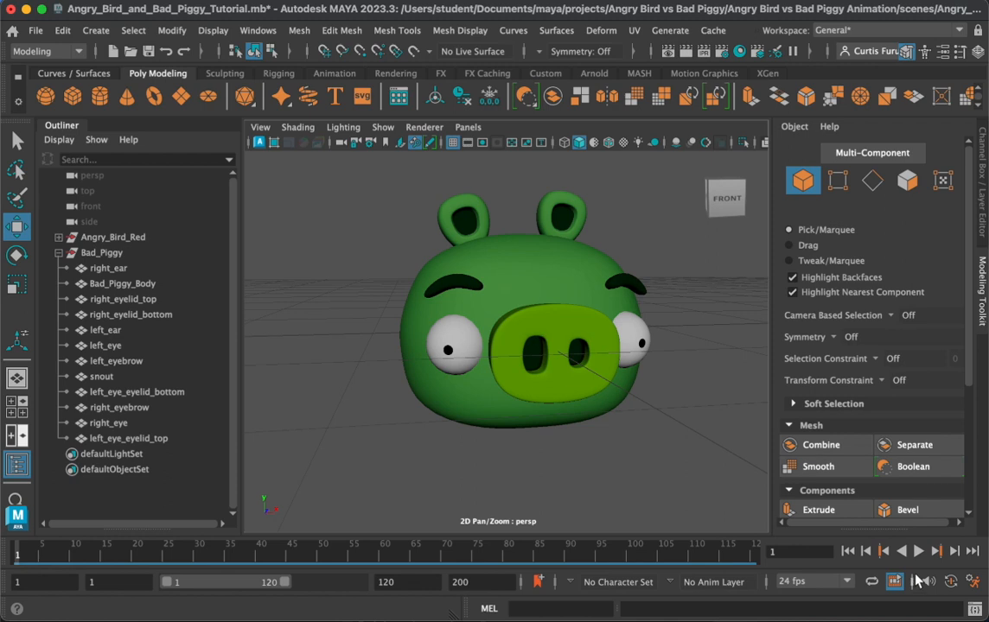
pyautogui.click(918, 551)
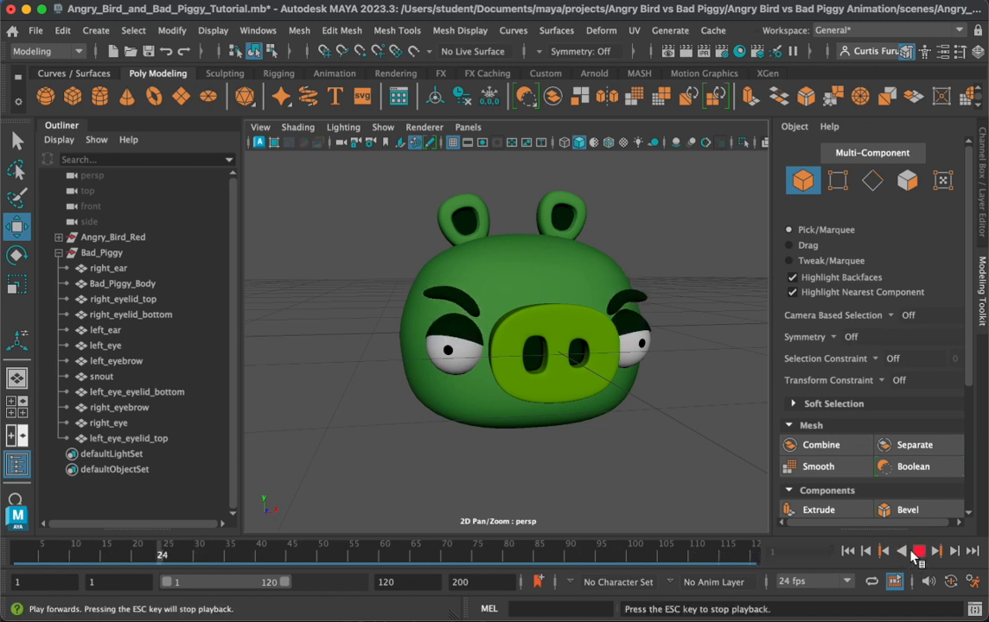
pyautogui.click(918, 550)
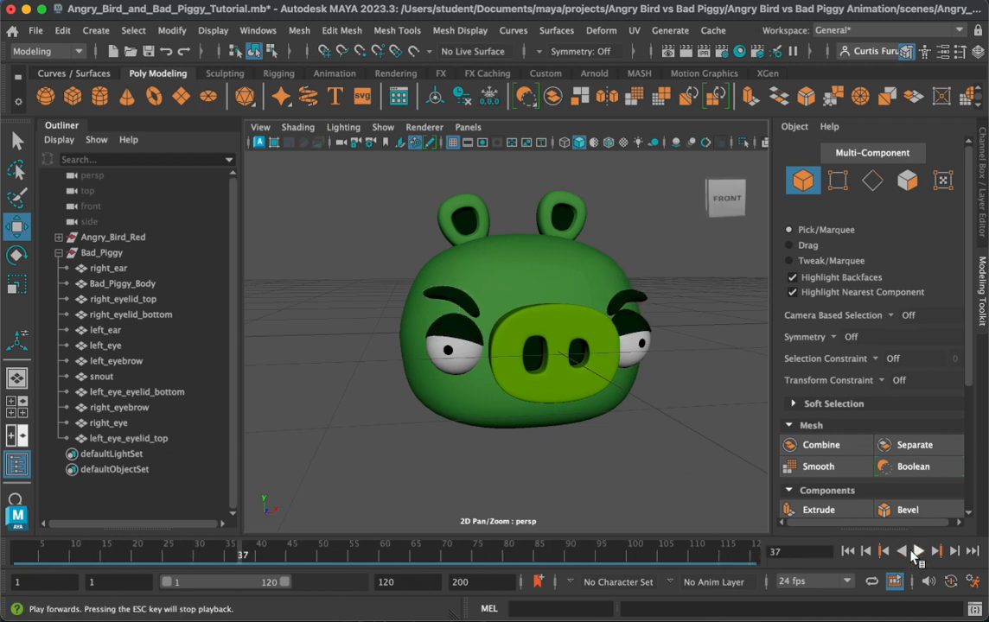
pyautogui.moveTo(245, 555); pyautogui.dragTo(19, 554)
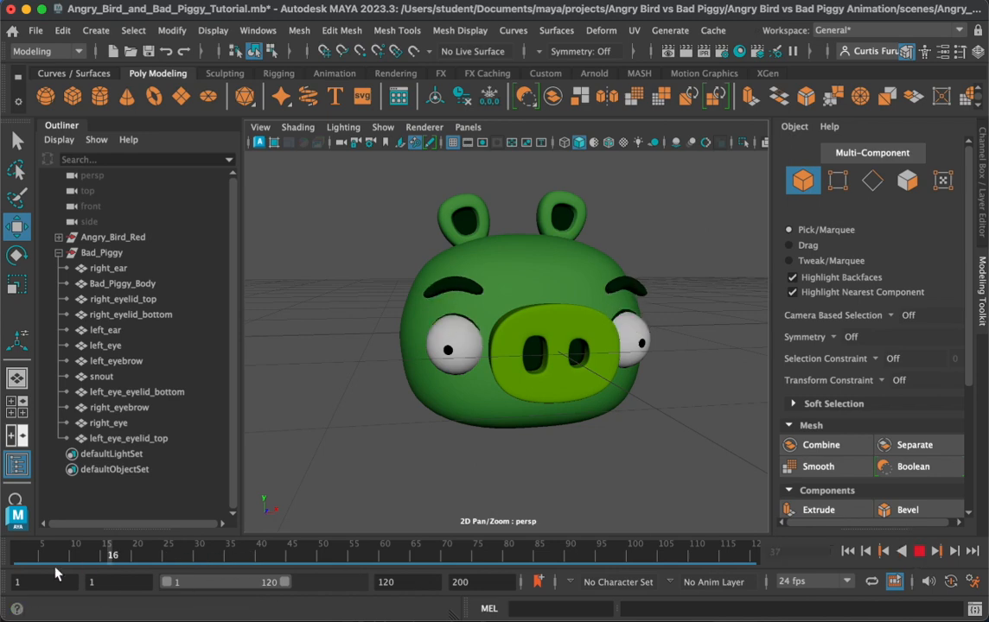
# Step: Key the Bad_Piggy group in its resting position at frame 1 and undo the extra key tried at frame 12
pyautogui.click(104, 252)
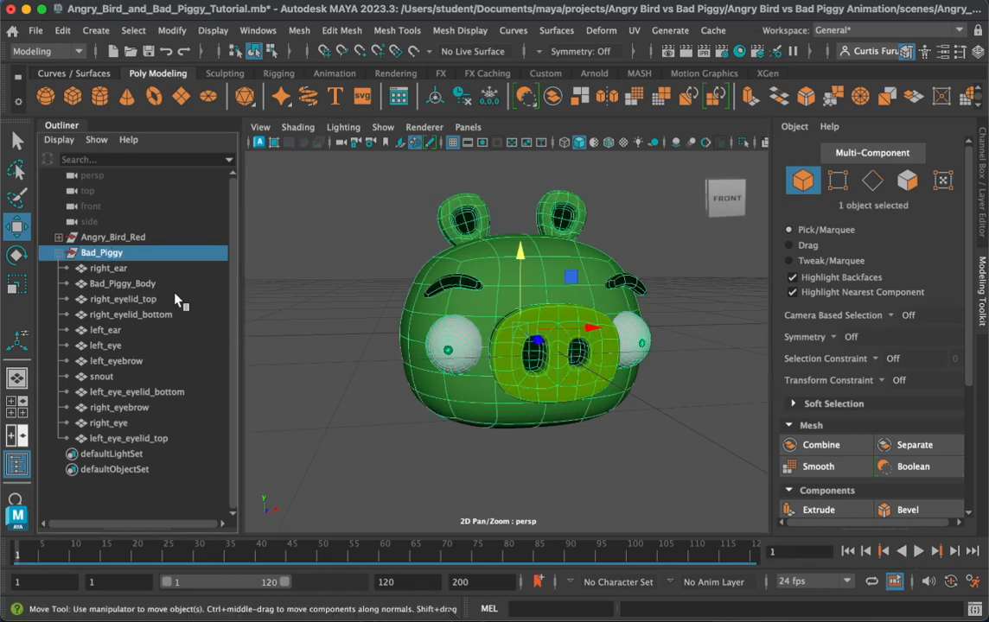
pyautogui.scroll(-4, 497, 366)
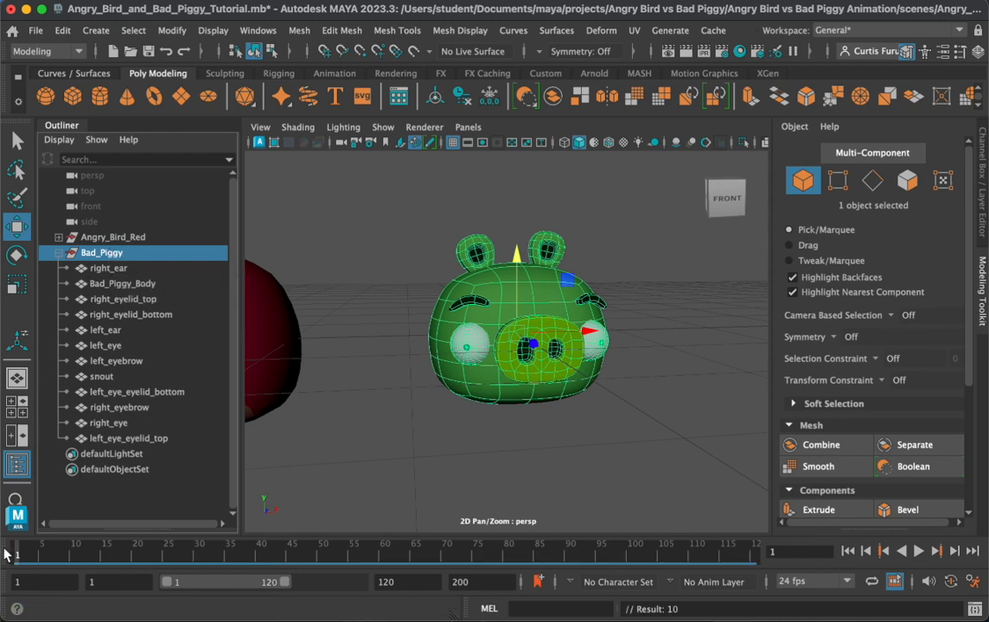
pyautogui.moveTo(17, 562); pyautogui.dragTo(162, 566)
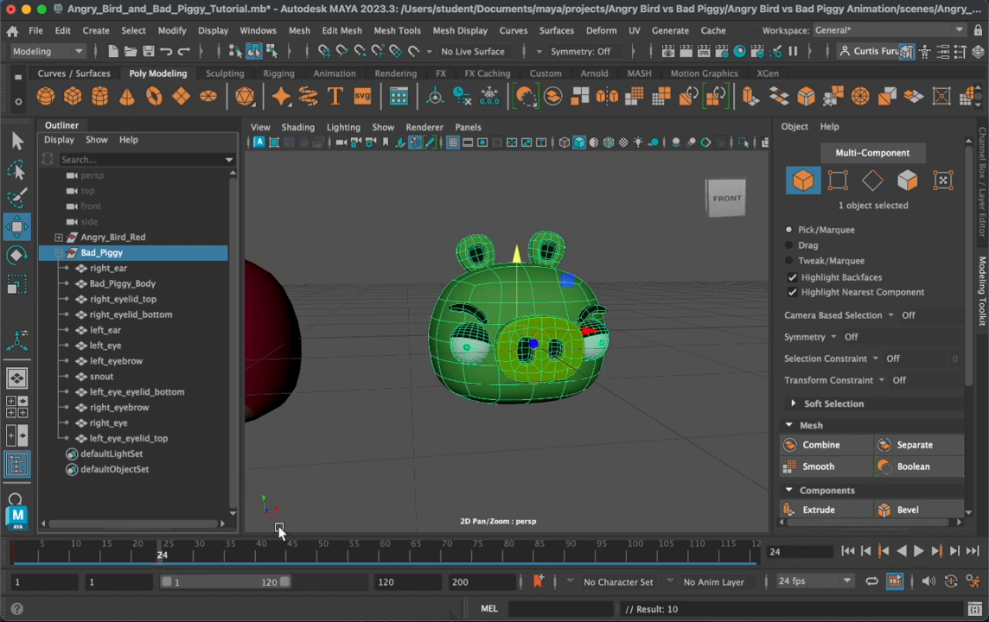
pyautogui.scroll(2, 503, 408)
pyautogui.scroll(-3, 504, 410)
pyautogui.keyDown('alt'); pyautogui.moveTo(494, 399); pyautogui.dragTo(464, 415, button='middle'); pyautogui.keyUp('alt')
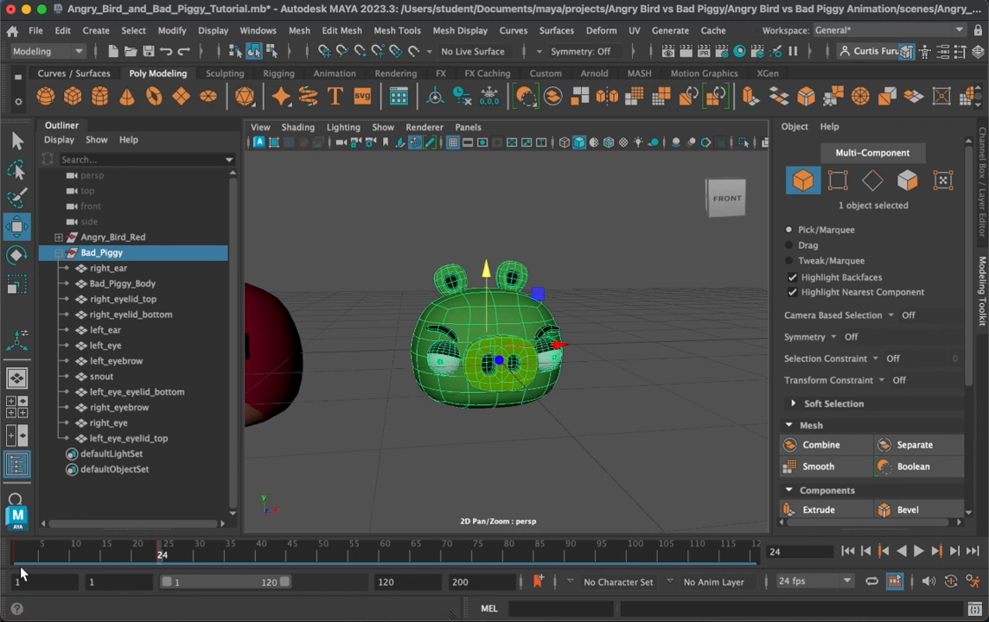
pyautogui.moveTo(19, 560); pyautogui.dragTo(85, 564)
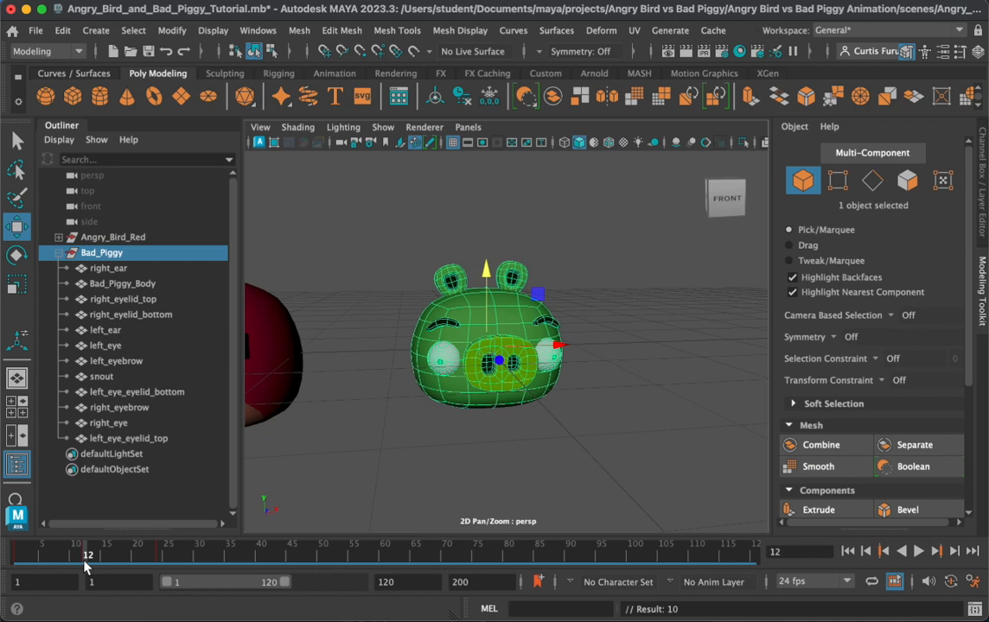
pyautogui.hotkey('ctrl', 'z')
# Step: At frame 24, move the Bad_Piggy group up and forward to about 0, 1.383, 1.576 cm and key it
pyautogui.click(155, 563)
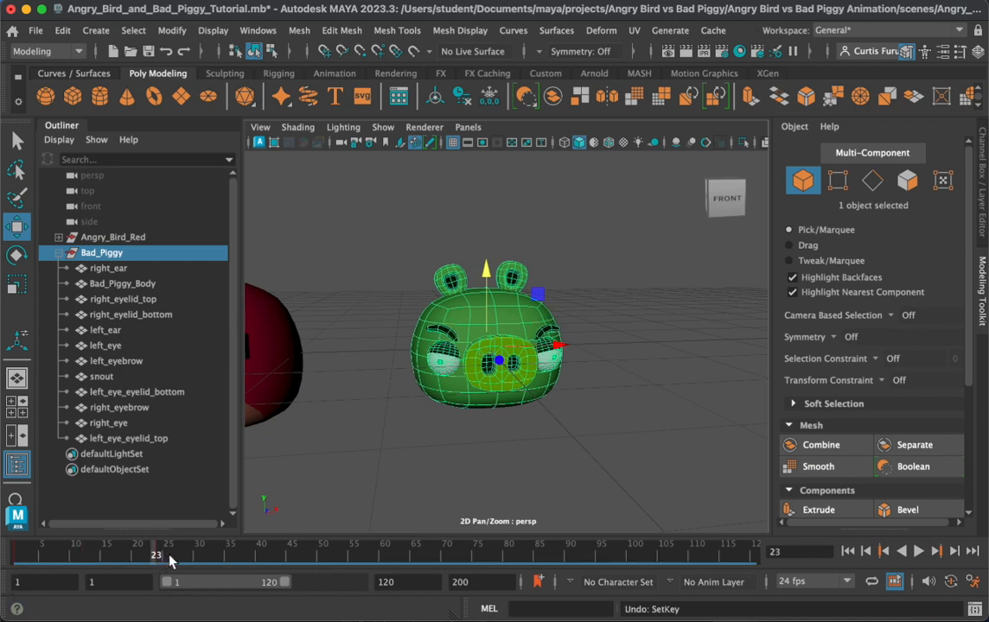
pyautogui.click(161, 558)
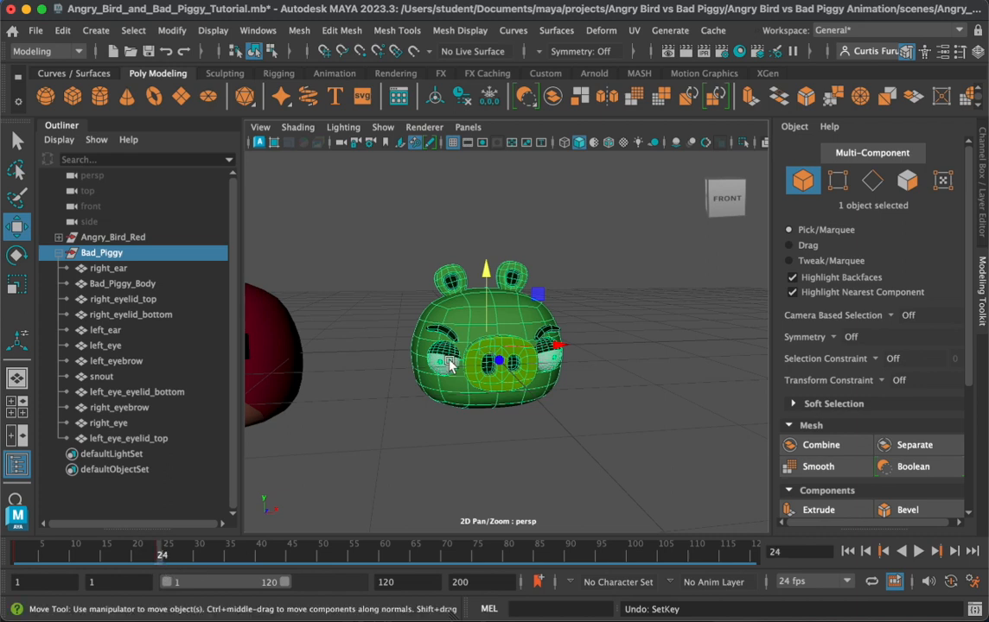
pyautogui.moveTo(486, 286); pyautogui.dragTo(512, 313)
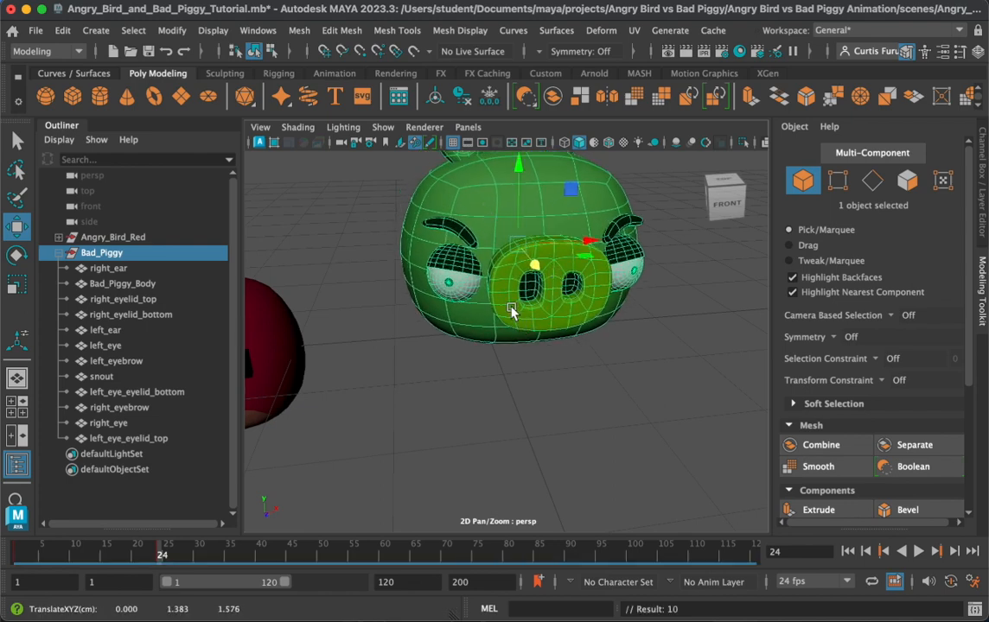
pyautogui.moveTo(515, 307)
pyautogui.keyDown('alt'); pyautogui.mouseDown()
pyautogui.moveTo(516, 259)
pyautogui.moveTo(552, 282)
pyautogui.moveTo(525, 315)
pyautogui.mouseUp(); pyautogui.keyUp('alt')
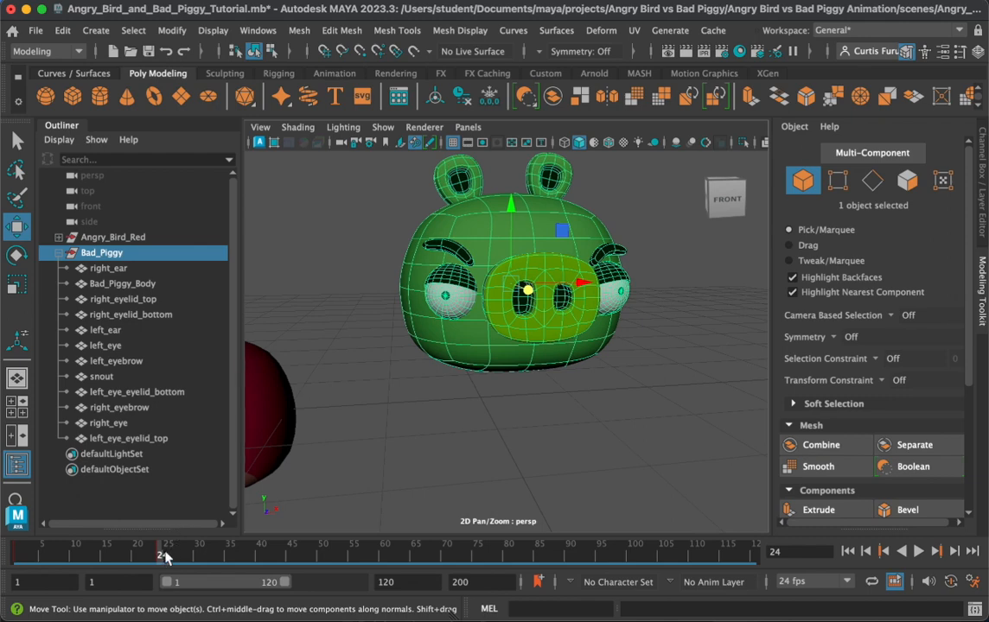
# Step: Play back and scrub the Bad_Piggy group's leap from frame 1 past frame 24 to check the motion
pyautogui.click(16, 557)
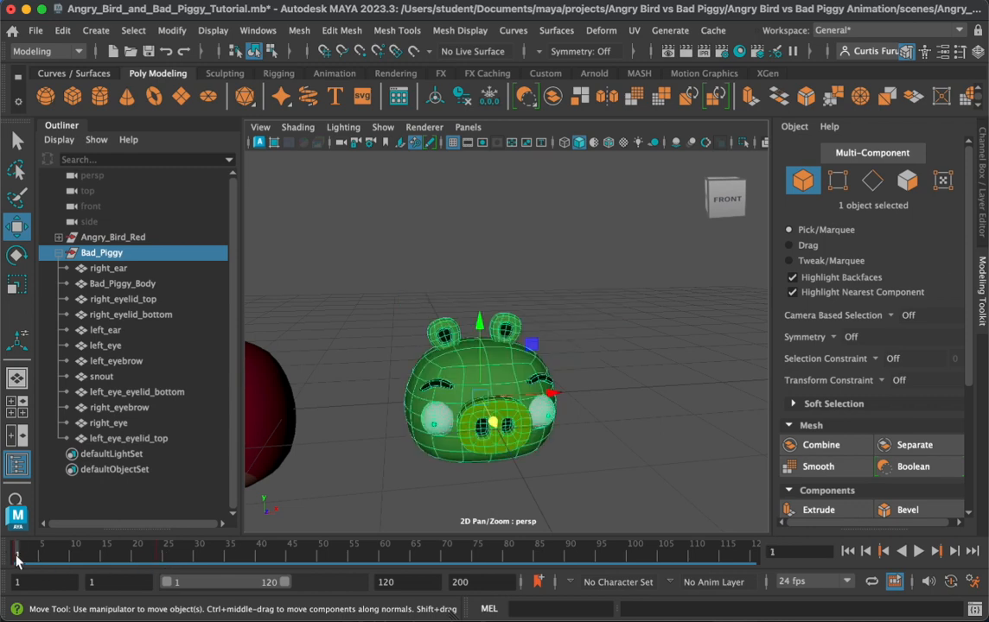
pyautogui.click(588, 455)
pyautogui.keyDown('alt'); pyautogui.moveTo(504, 458); pyautogui.dragTo(502, 419, button='middle'); pyautogui.keyUp('alt')
pyautogui.keyDown('alt'); pyautogui.moveTo(501, 419); pyautogui.dragTo(504, 391); pyautogui.keyUp('alt')
pyautogui.keyDown('alt'); pyautogui.moveTo(501, 417); pyautogui.dragTo(486, 431, button='middle'); pyautogui.keyUp('alt')
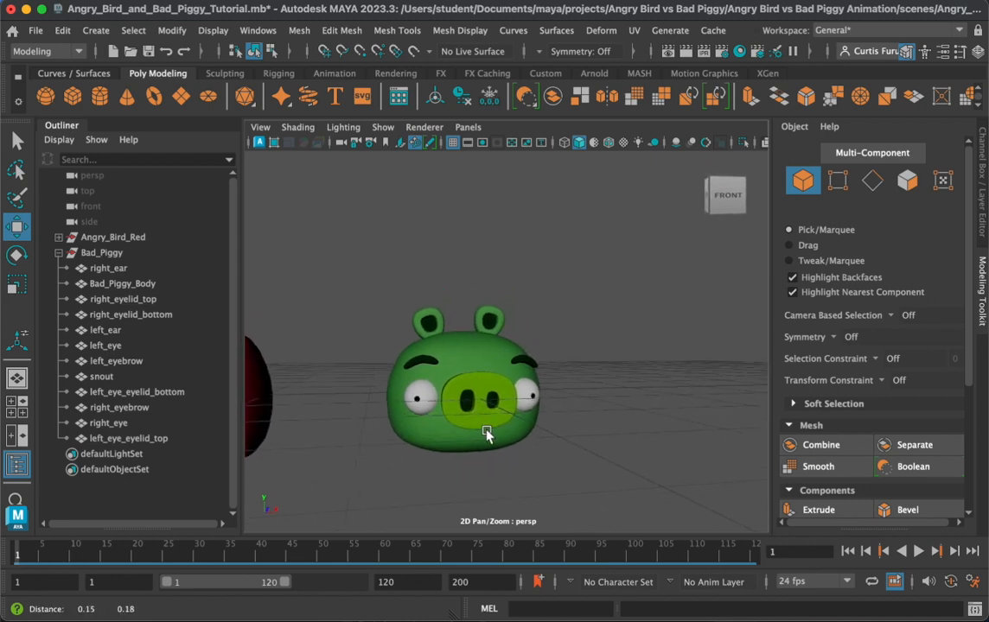
pyautogui.click(919, 553)
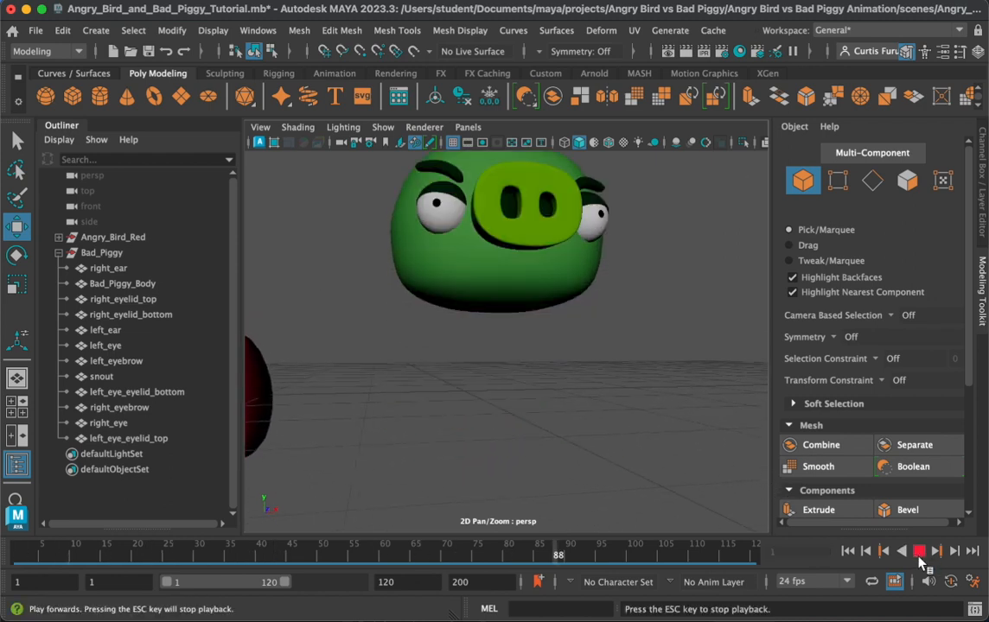
pyautogui.click(919, 551)
pyautogui.click(48, 557)
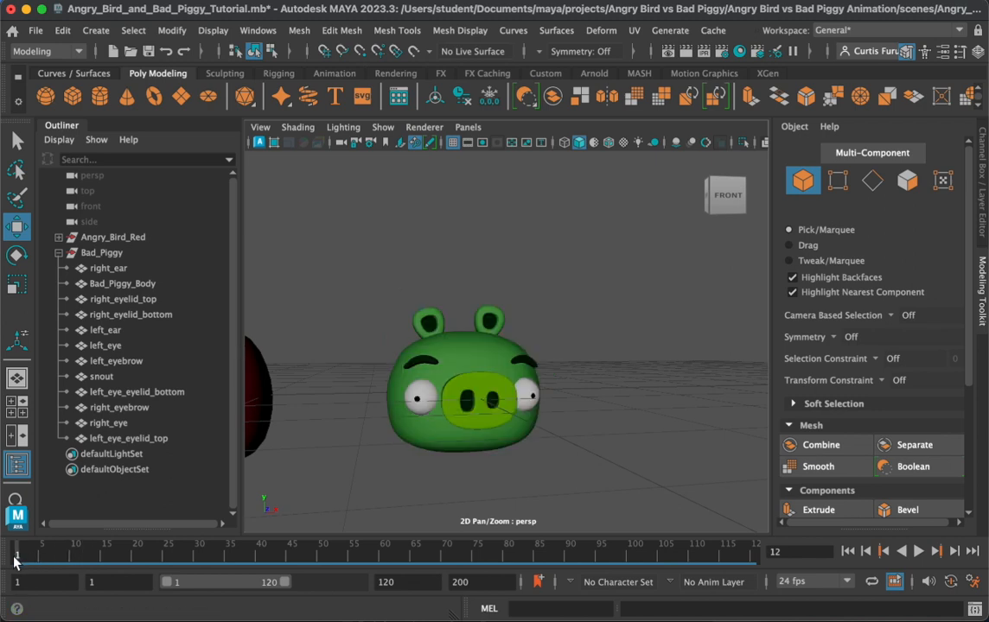
pyautogui.hotkey('alt', 'v')
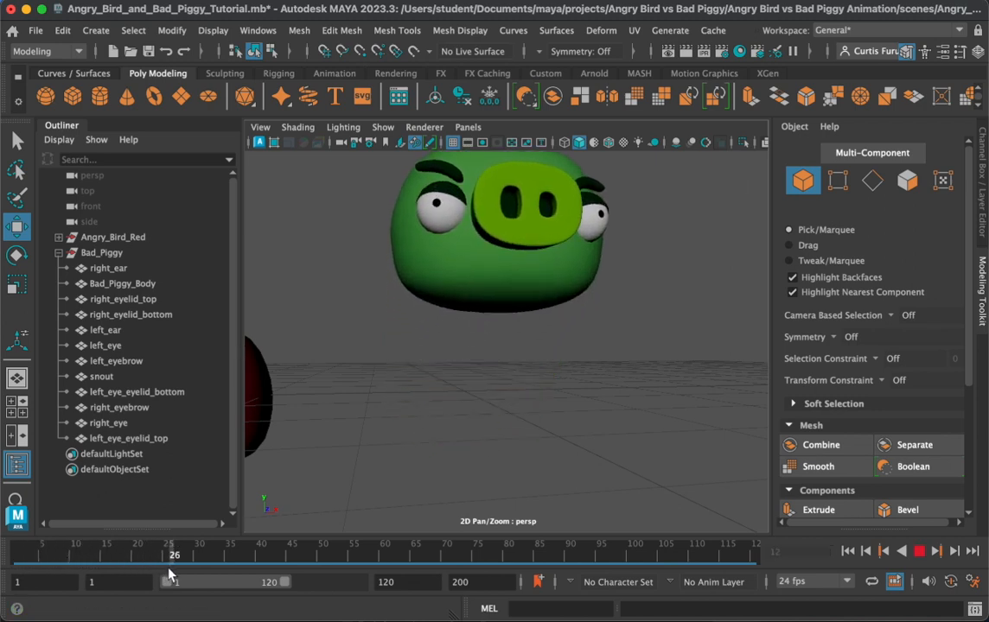
pyautogui.moveTo(185, 577); pyautogui.dragTo(119, 578)
pyautogui.keyDown('alt'); pyautogui.moveTo(415, 424); pyautogui.dragTo(422, 407); pyautogui.keyUp('alt')
pyautogui.moveTo(121, 560); pyautogui.dragTo(15, 562)
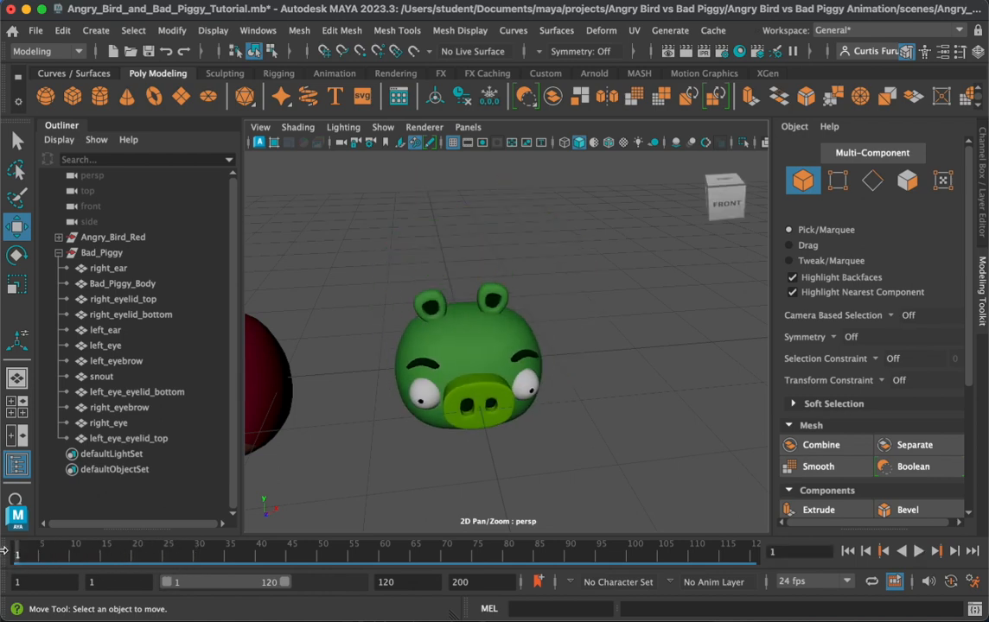
# Step: Frame both characters from the front in the perspective view at frame 1 and save the scene
pyautogui.keyDown('alt'); pyautogui.moveTo(345, 455); pyautogui.dragTo(536, 395); pyautogui.keyUp('alt')
pyautogui.keyDown('alt'); pyautogui.moveTo(536, 395); pyautogui.dragTo(507, 422, button='middle'); pyautogui.keyUp('alt')
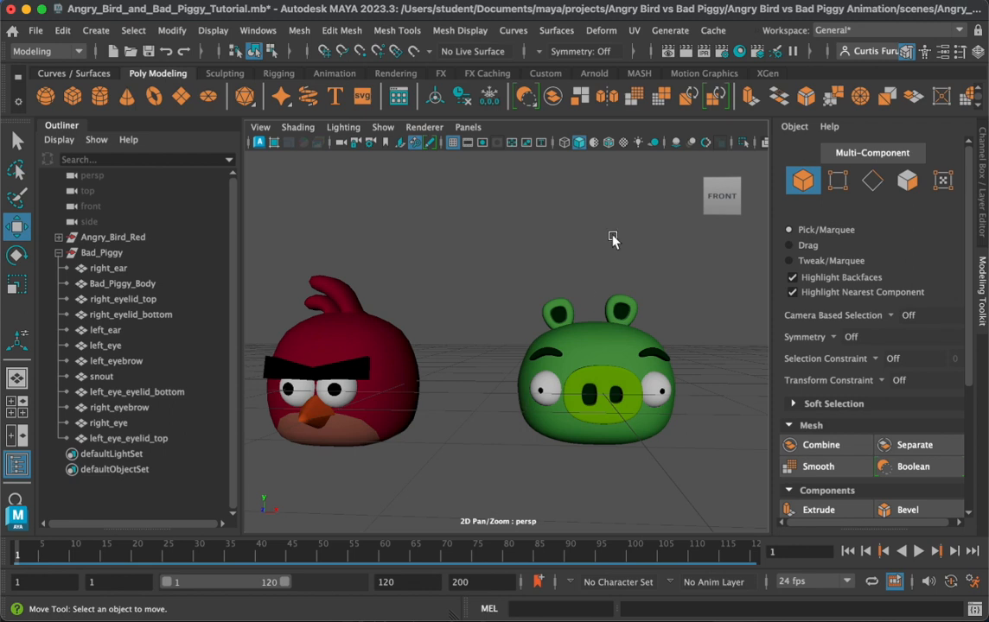
pyautogui.press('super+s')
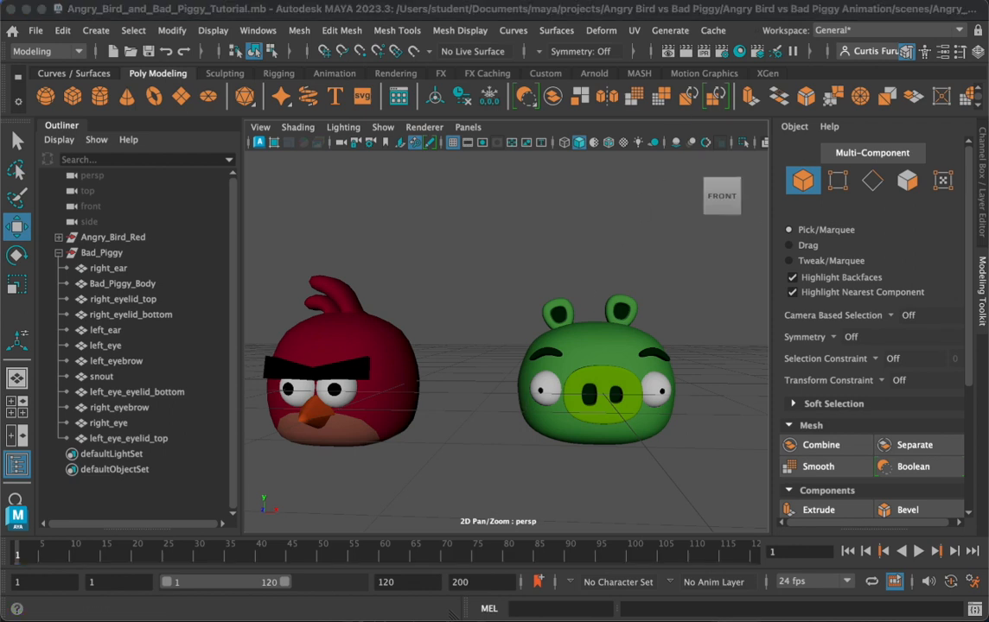
# Step: In the front view, move the Bad_Piggy group's pivot down about 0.625 cm to the body's base and check it from the side
pyautogui.click(98, 252)
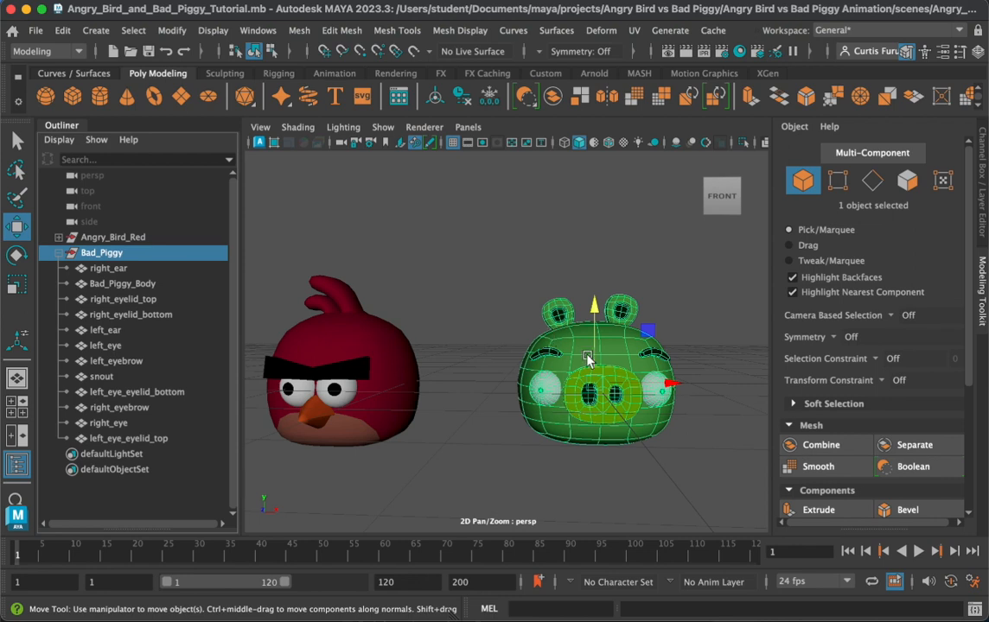
pyautogui.press('space')
pyautogui.press('space')
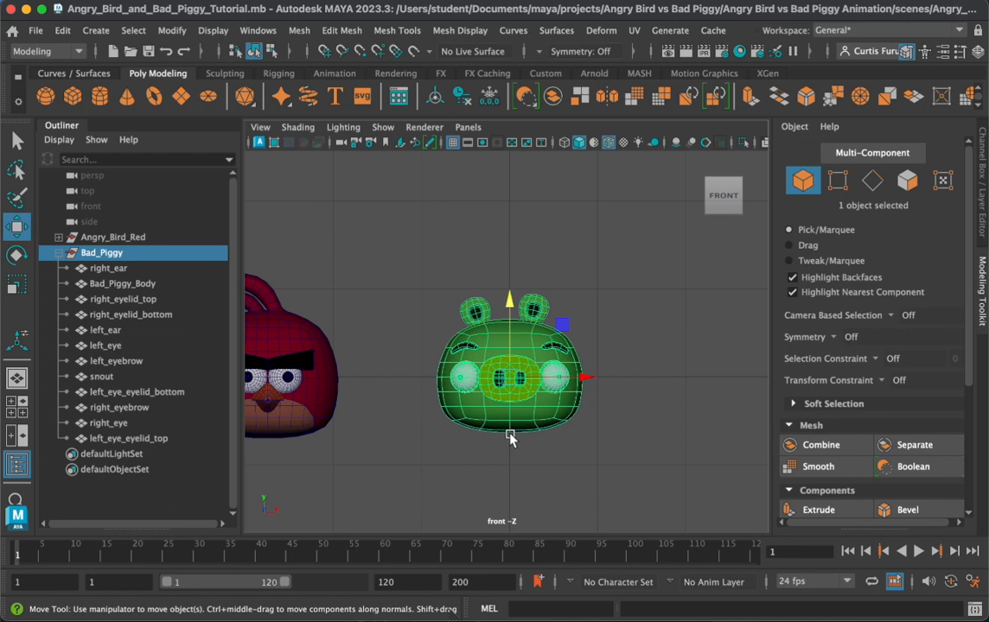
pyautogui.scroll(1, 510, 438)
pyautogui.scroll(1, 510, 435)
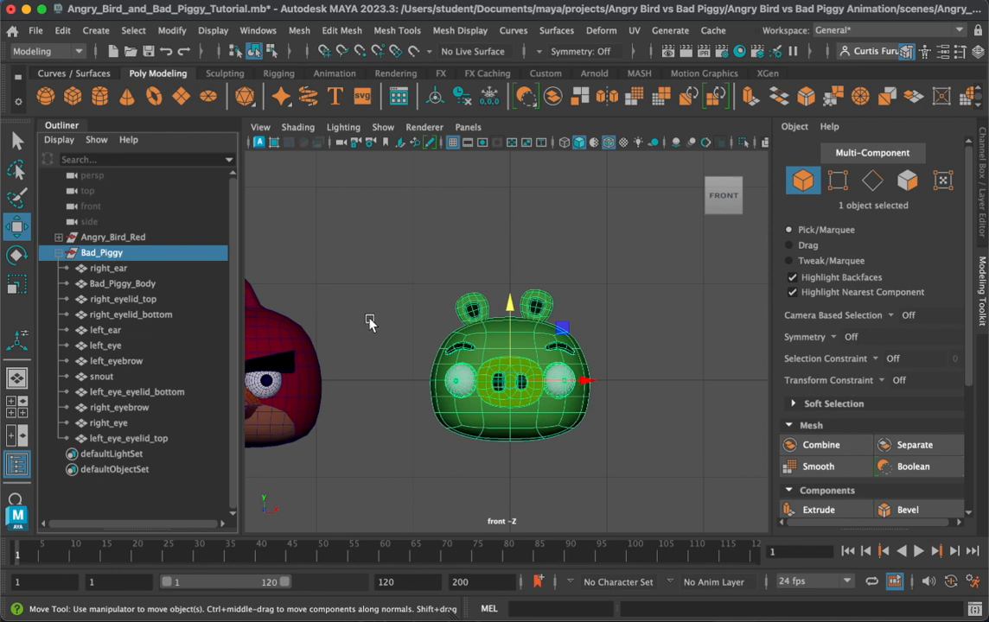
pyautogui.click(512, 308)
pyautogui.moveTo(513, 305); pyautogui.dragTo(520, 370)
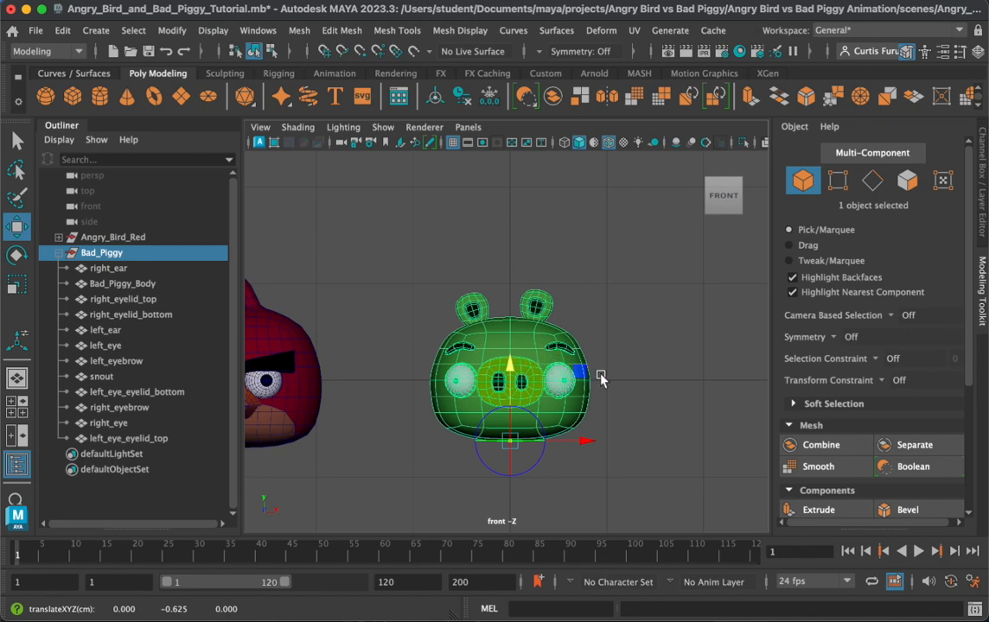
pyautogui.press('space')
pyautogui.press('space')
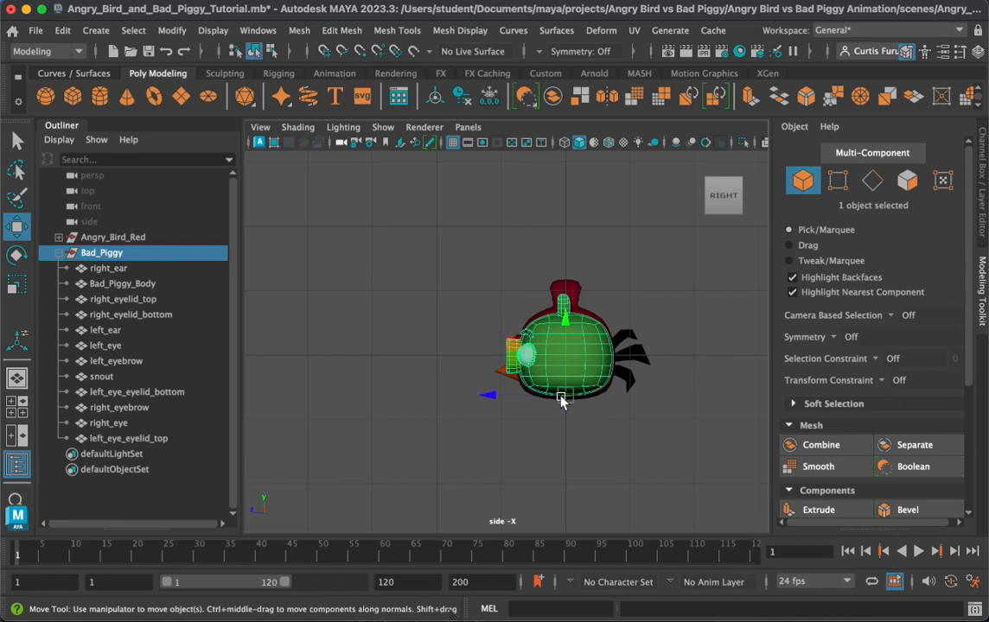
# Step: Try squashing the Bad_Piggy group from its base in the front view to about 1.147, 0.858, 1.147 scale, and undo the scaling
pyautogui.press('space')
pyautogui.press('space')
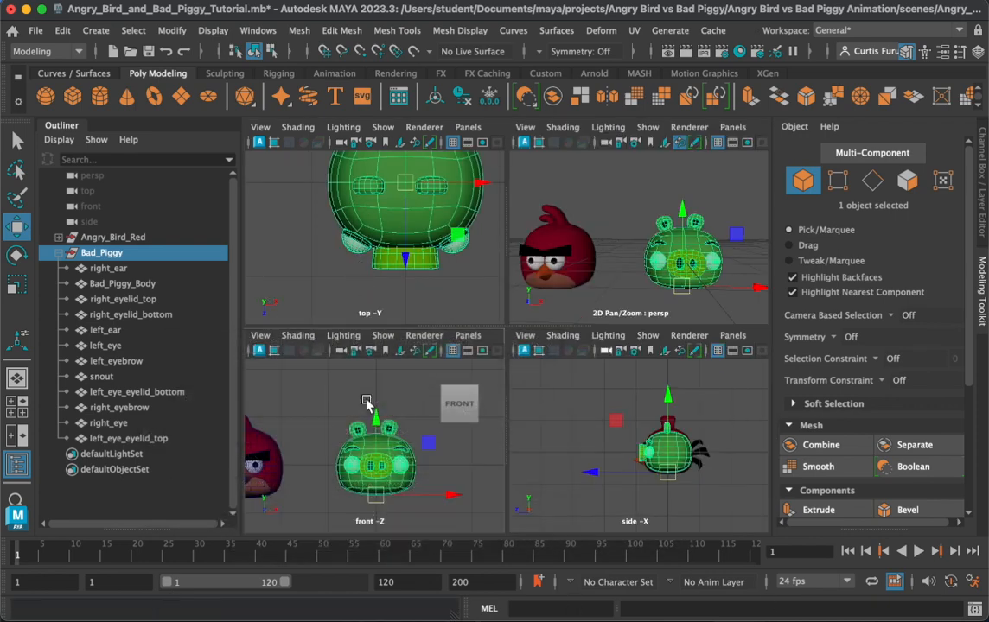
pyautogui.press('e')
pyautogui.press('r')
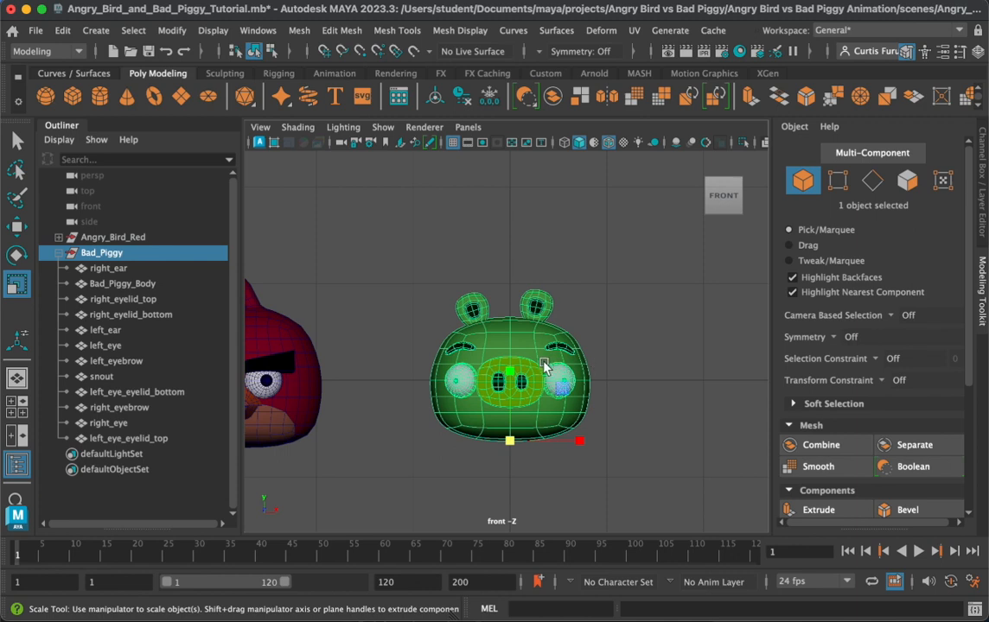
pyautogui.moveTo(518, 372); pyautogui.dragTo(537, 453)
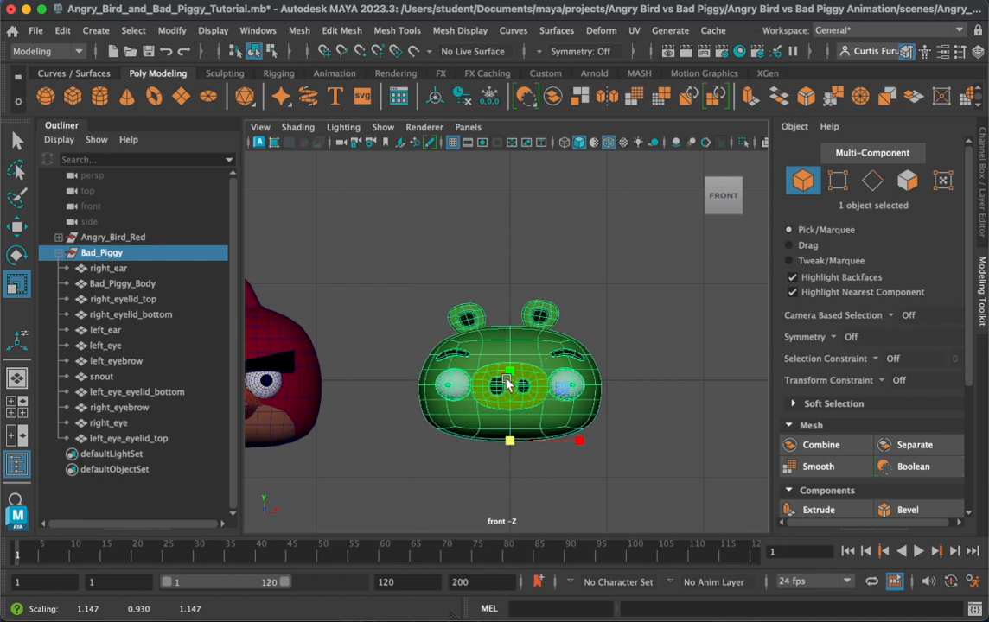
pyautogui.moveTo(511, 373)
pyautogui.mouseDown()
pyautogui.moveTo(511, 402)
pyautogui.moveTo(507, 358)
pyautogui.moveTo(507, 382)
pyautogui.mouseUp()
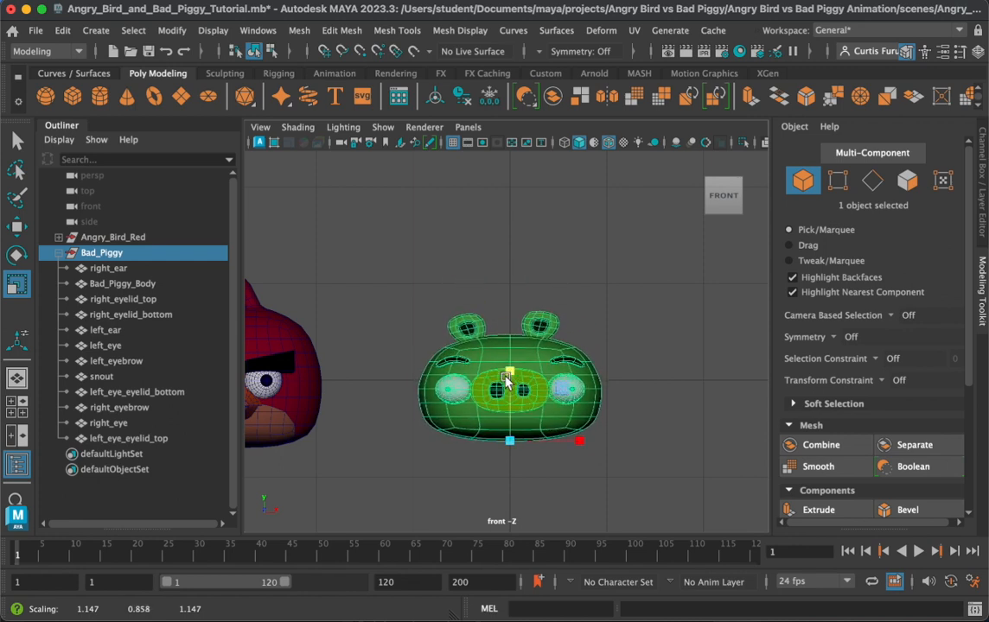
pyautogui.hotkey('ctrl', 'z')
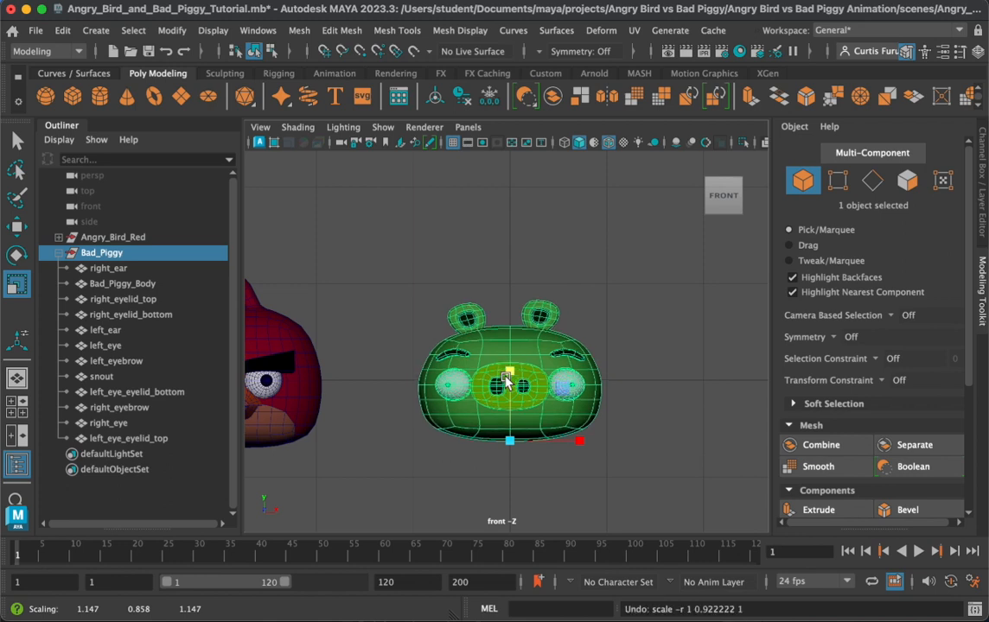
pyautogui.hotkey('ctrl', 'z')
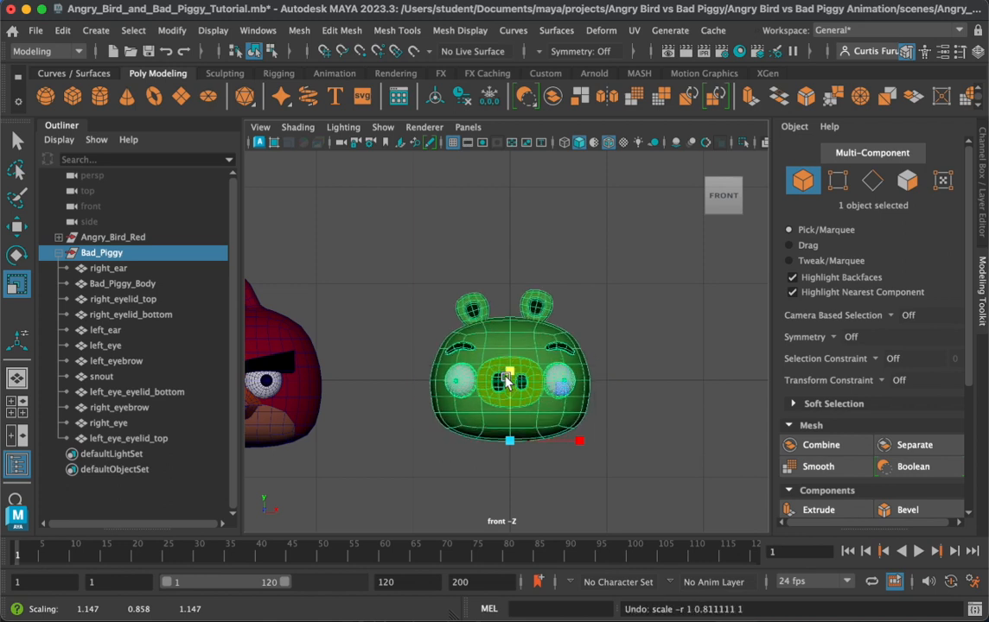